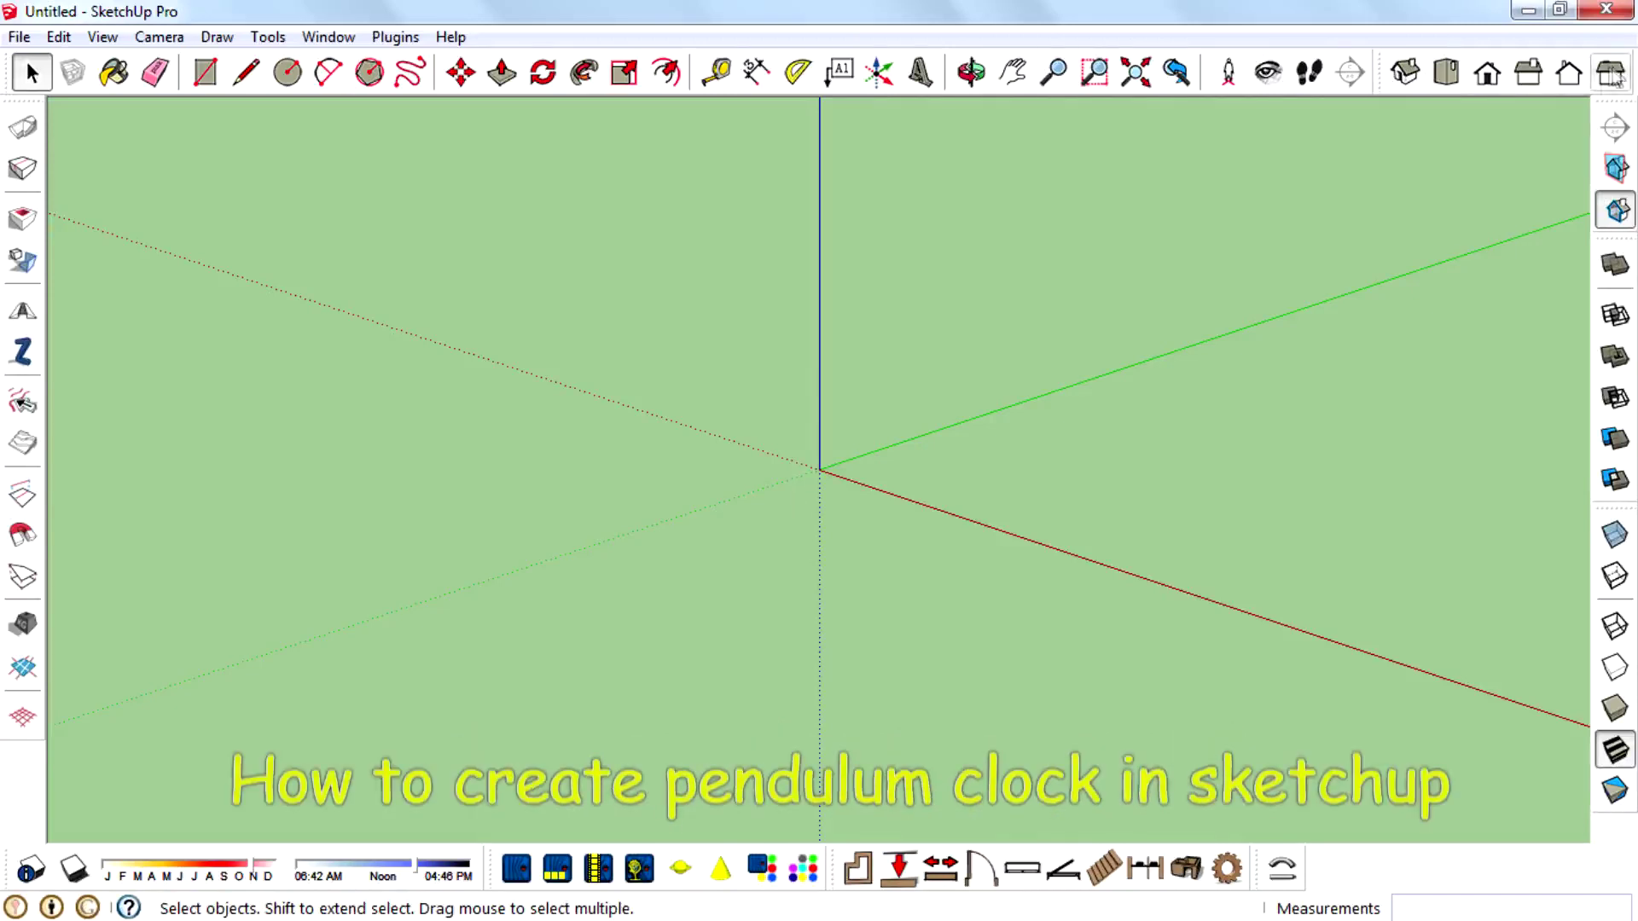
In the front view, draw an upright rectangle from the origin, about 57' 7" wide and 119' 1" high
click(1487, 73)
click(204, 72)
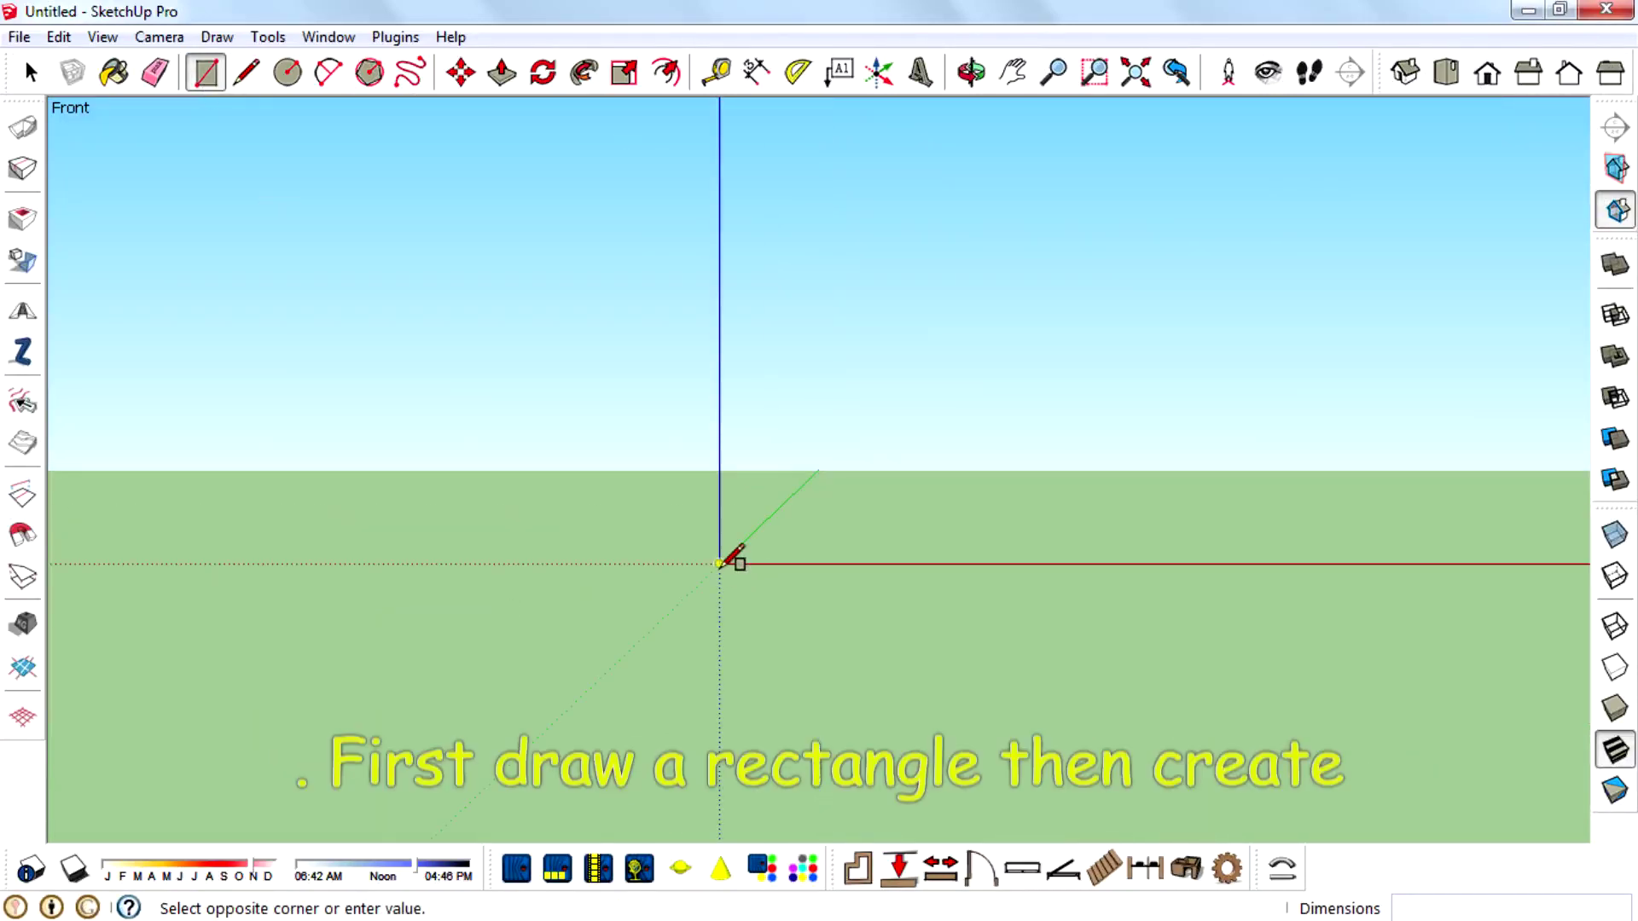
click(1013, 170)
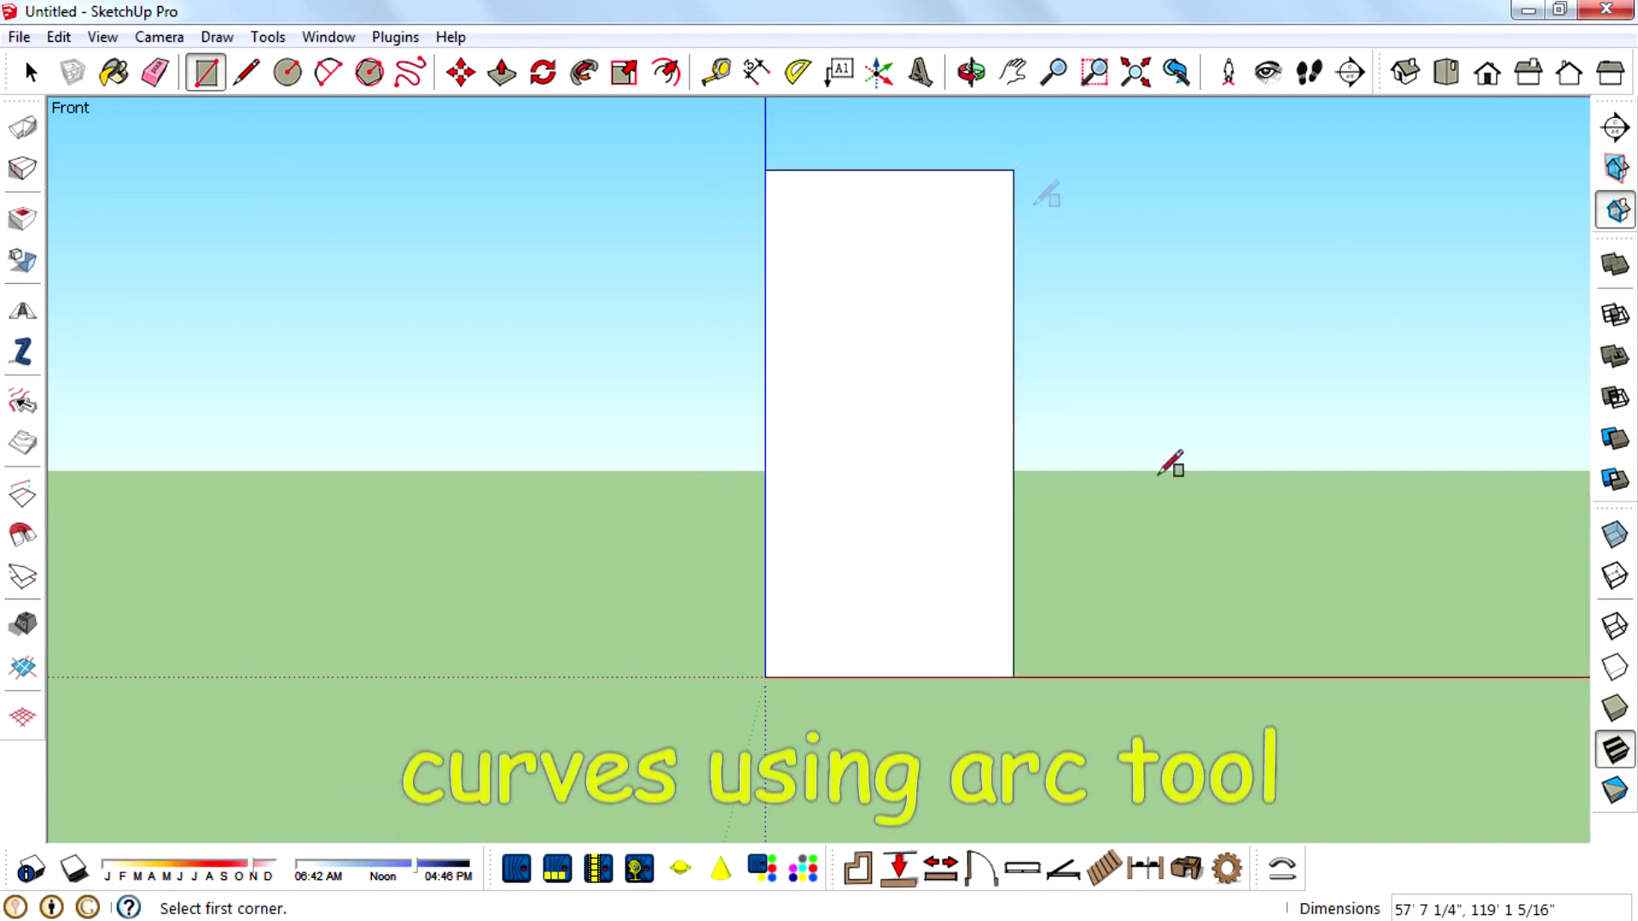
Draw an arc bulging 50 inches inward between the two ends of the rectangle's left edge
scroll(1158, 475, up, 3)
click(329, 73)
scroll(777, 434, up, 1)
scroll(712, 426, down, 3)
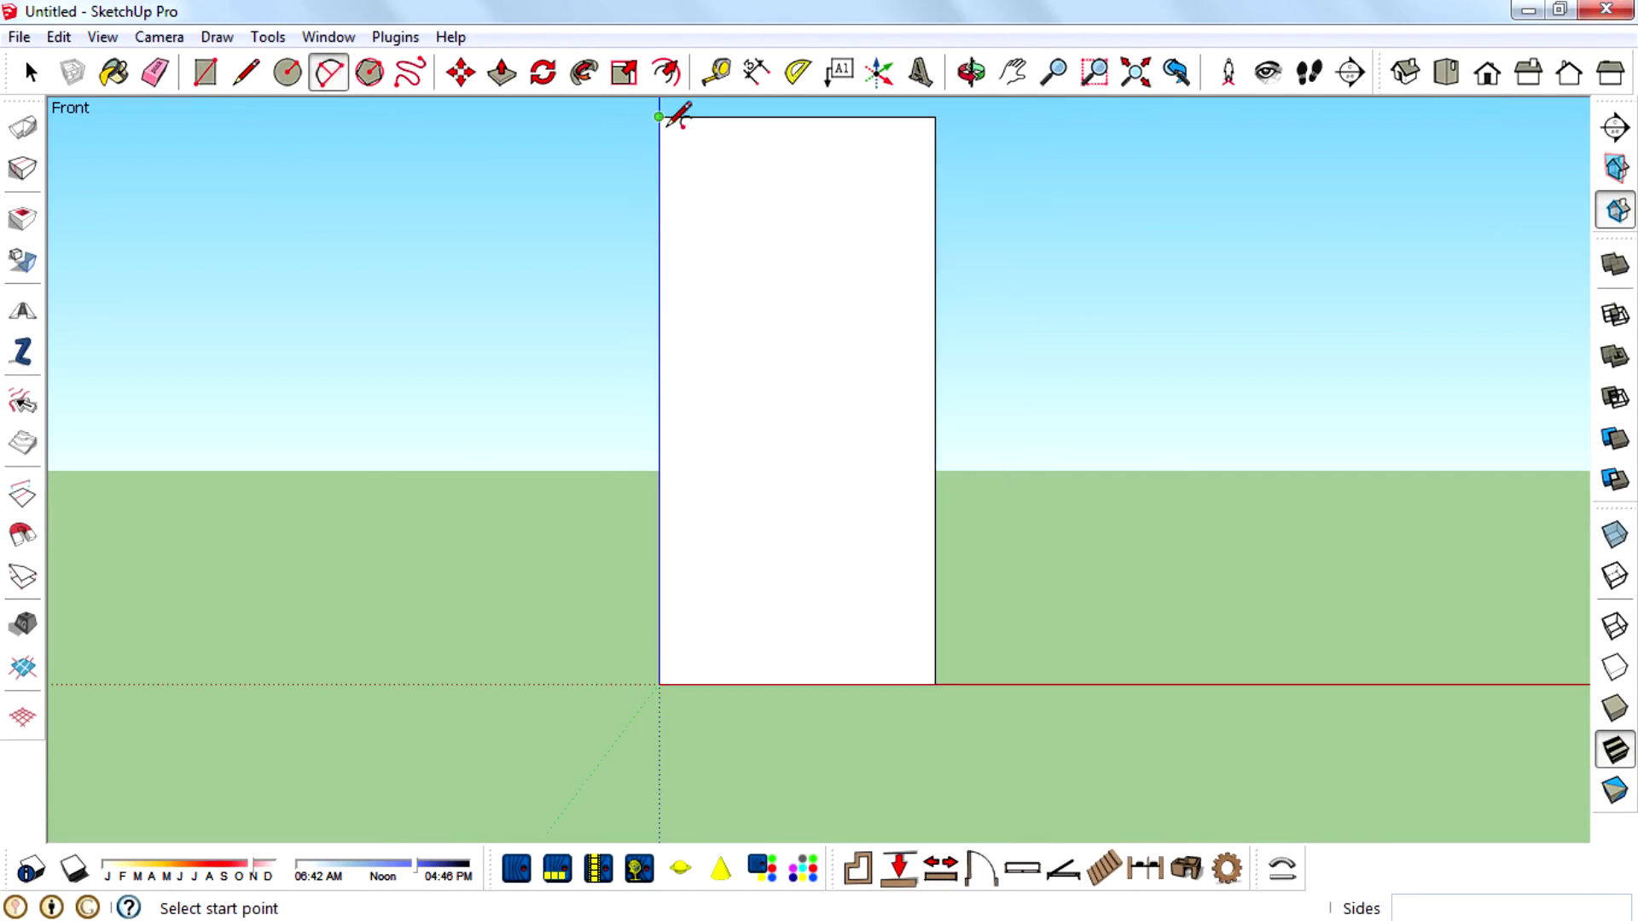
click(659, 683)
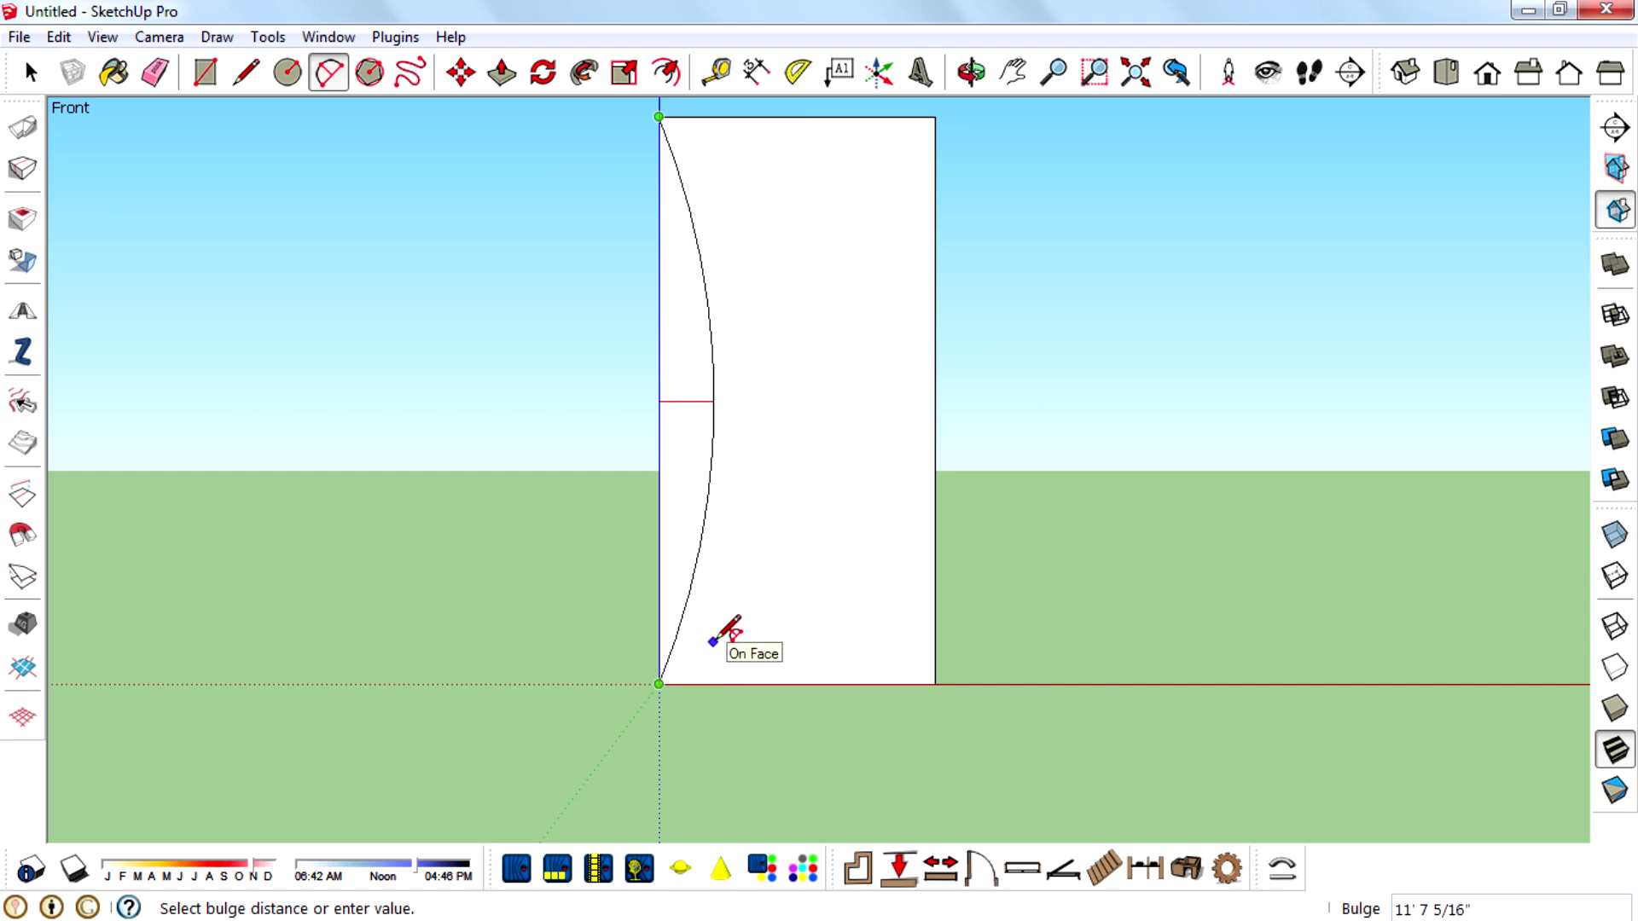
text(50)
scroll(781, 763, down, 2)
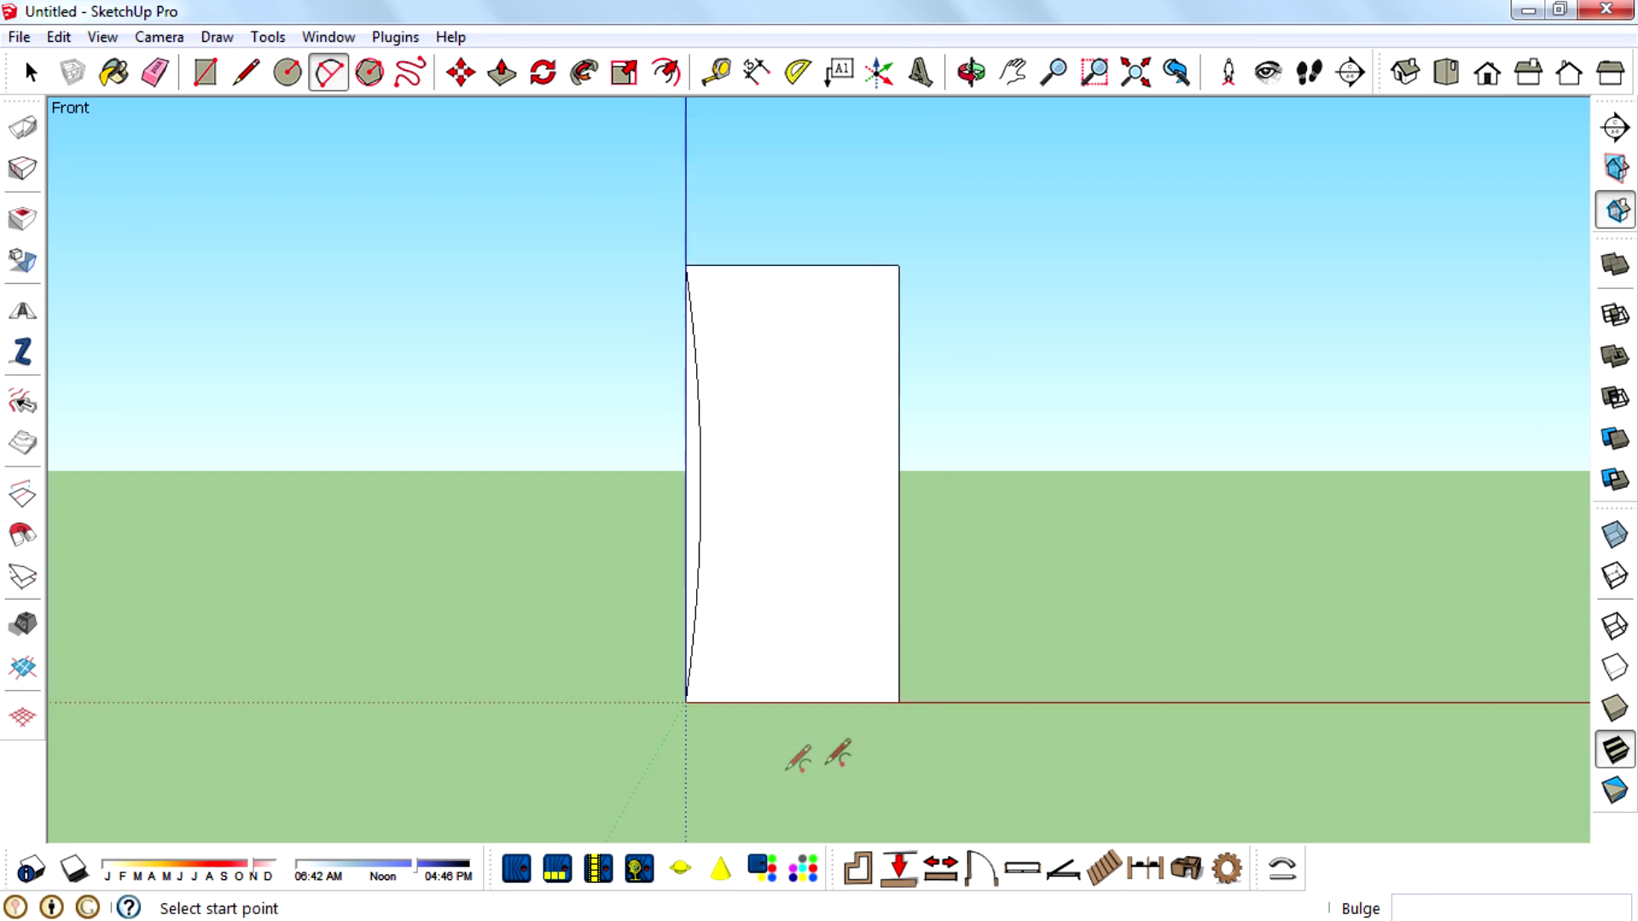
Draw a matching inward-bulging arc between the two ends of the rectangle's right edge
click(898, 702)
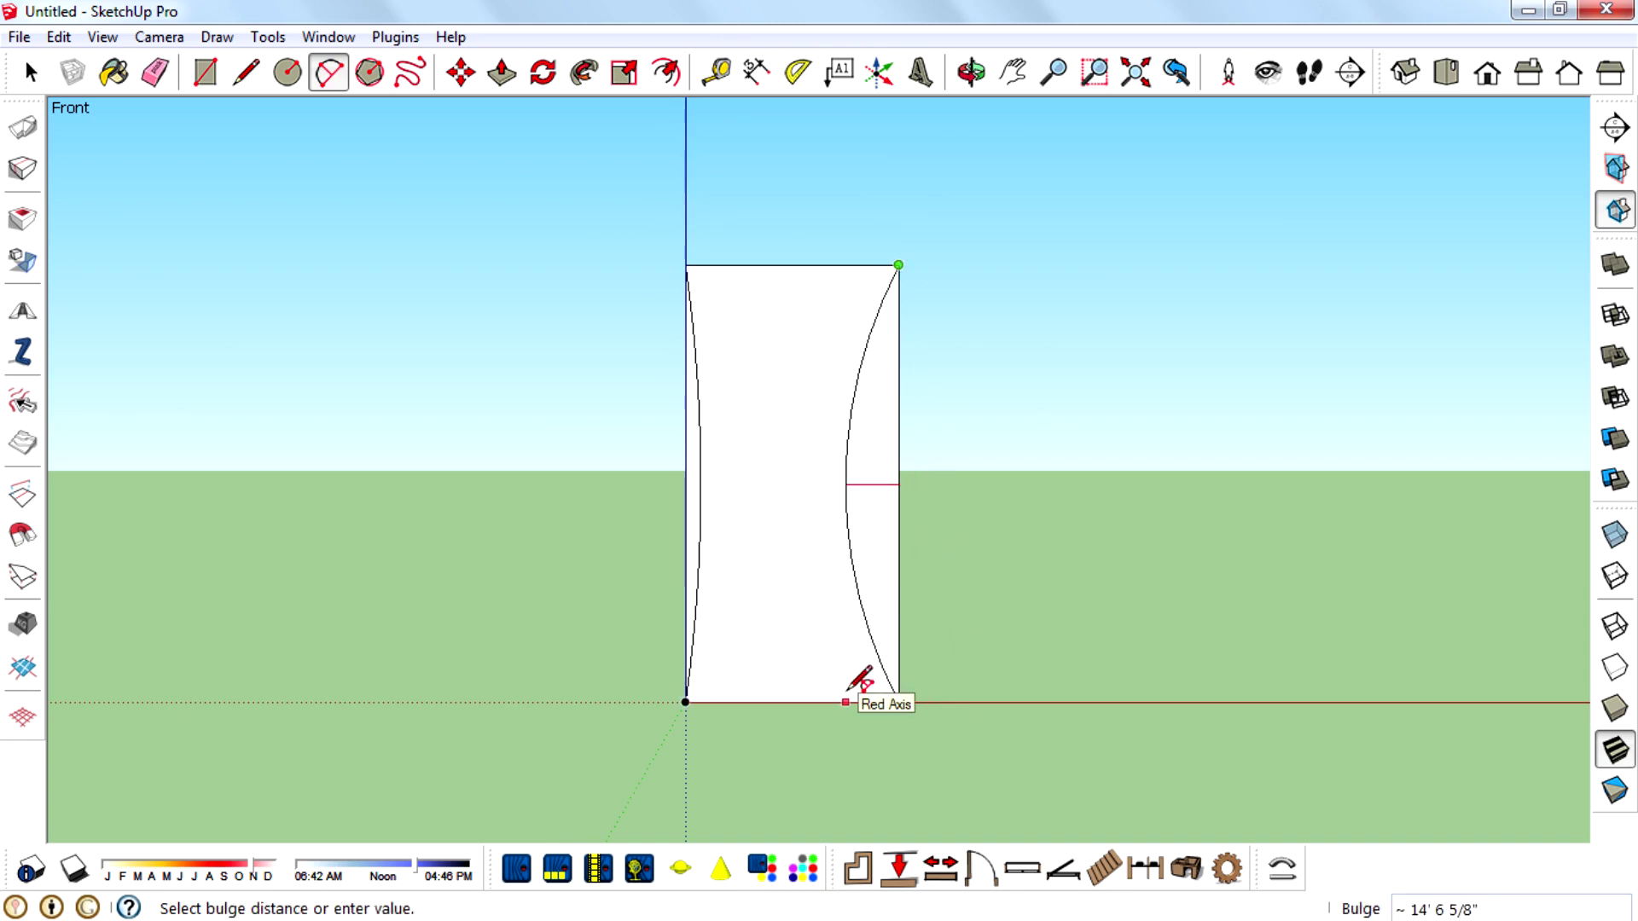
click(860, 680)
scroll(858, 684, up, 1)
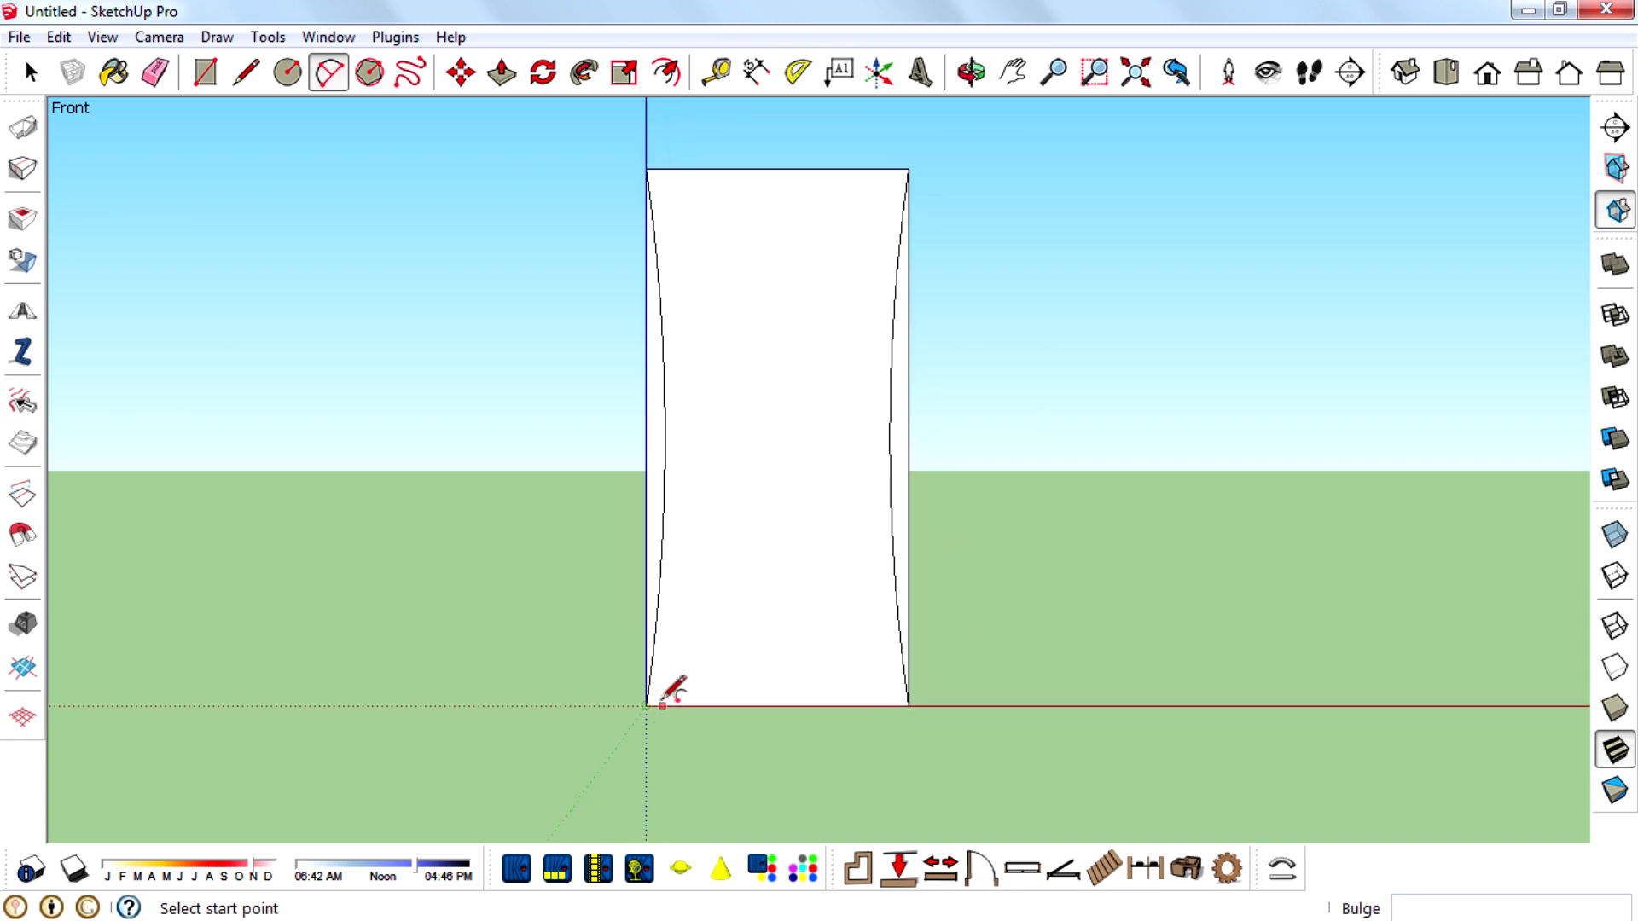
Erase the straight left and right edges outside the two arcs, leaving only the waisted profile
scroll(701, 815, down, 3)
scroll(736, 469, up, 3)
scroll(669, 502, up, 2)
scroll(650, 265, down, 2)
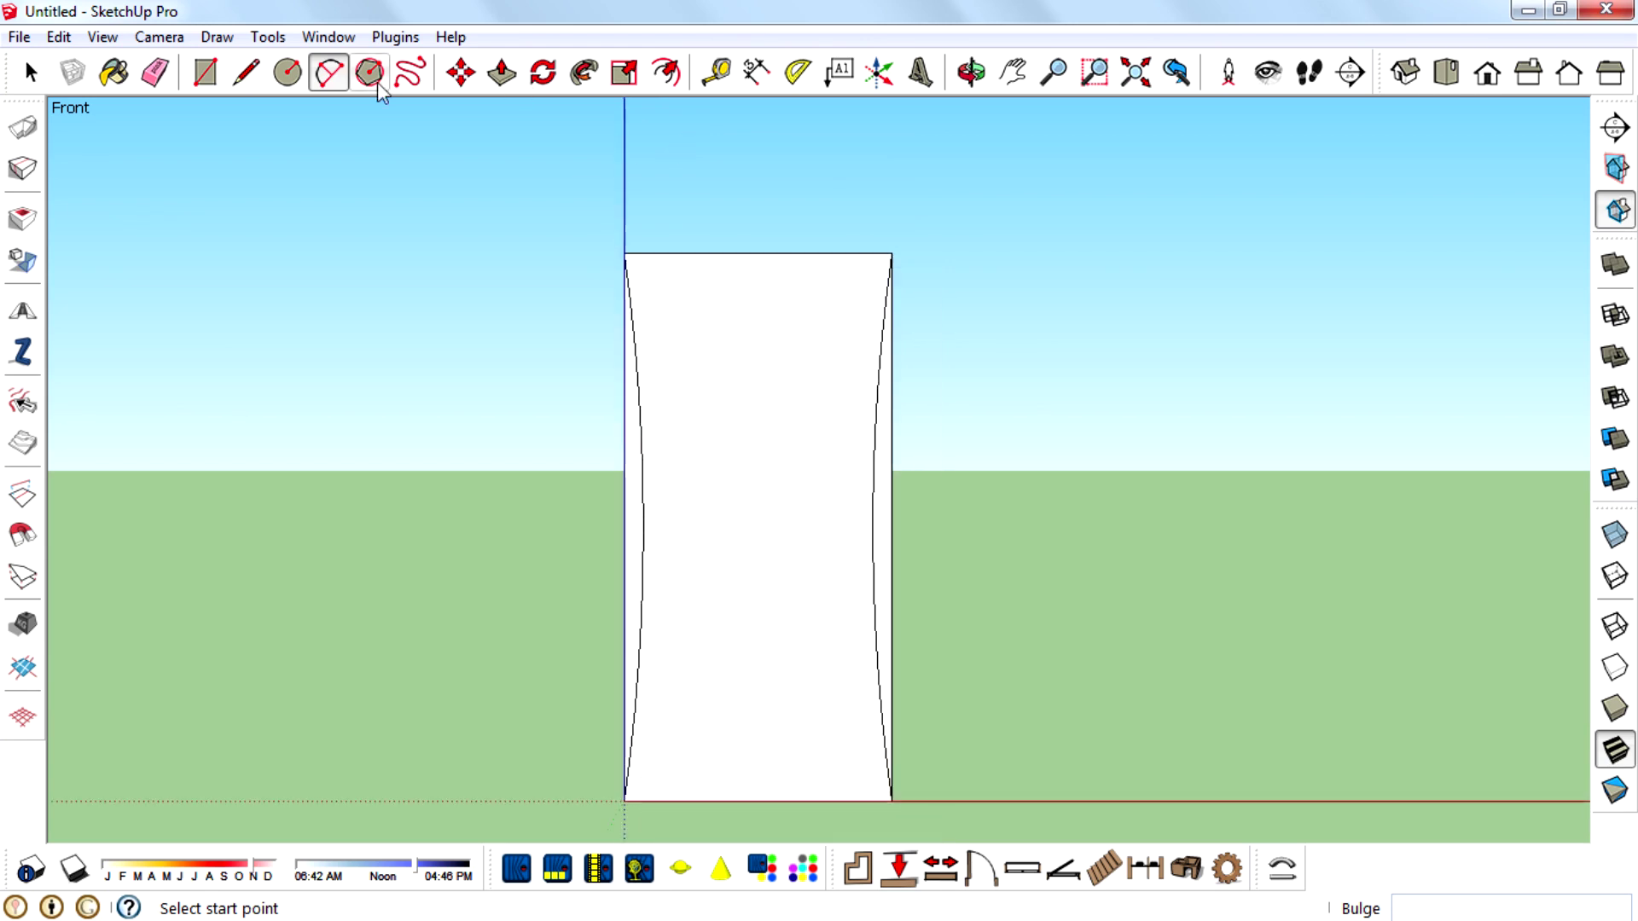
click(158, 84)
scroll(653, 539, up, 5)
drag(563, 534, 632, 531)
drag(1009, 563, 1082, 567)
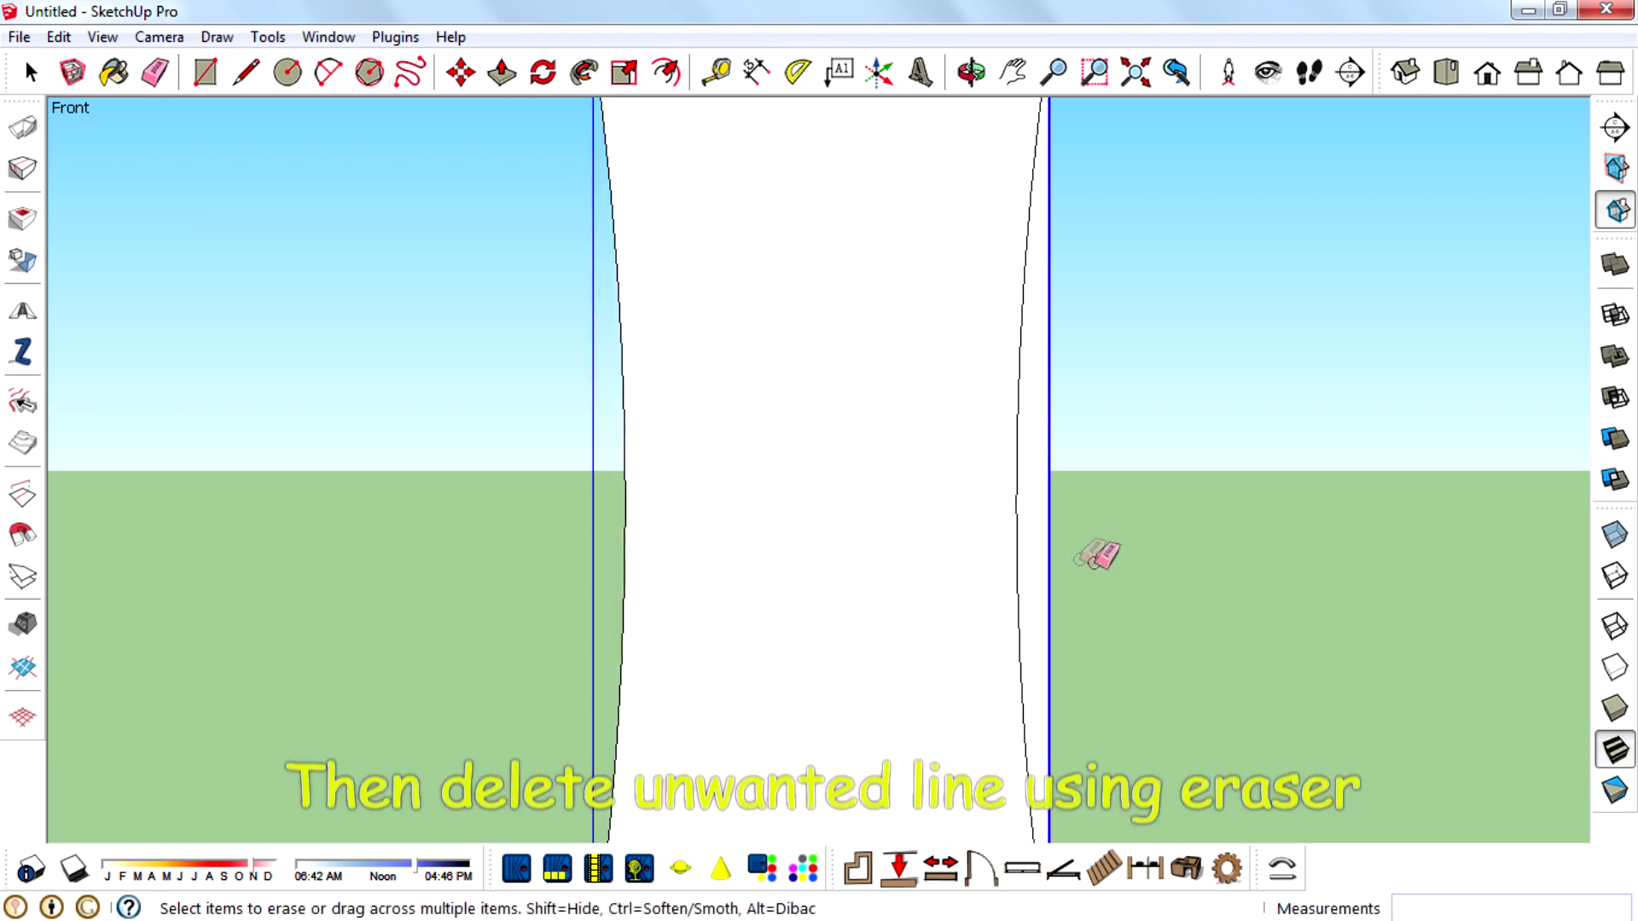
scroll(870, 516, down, 6)
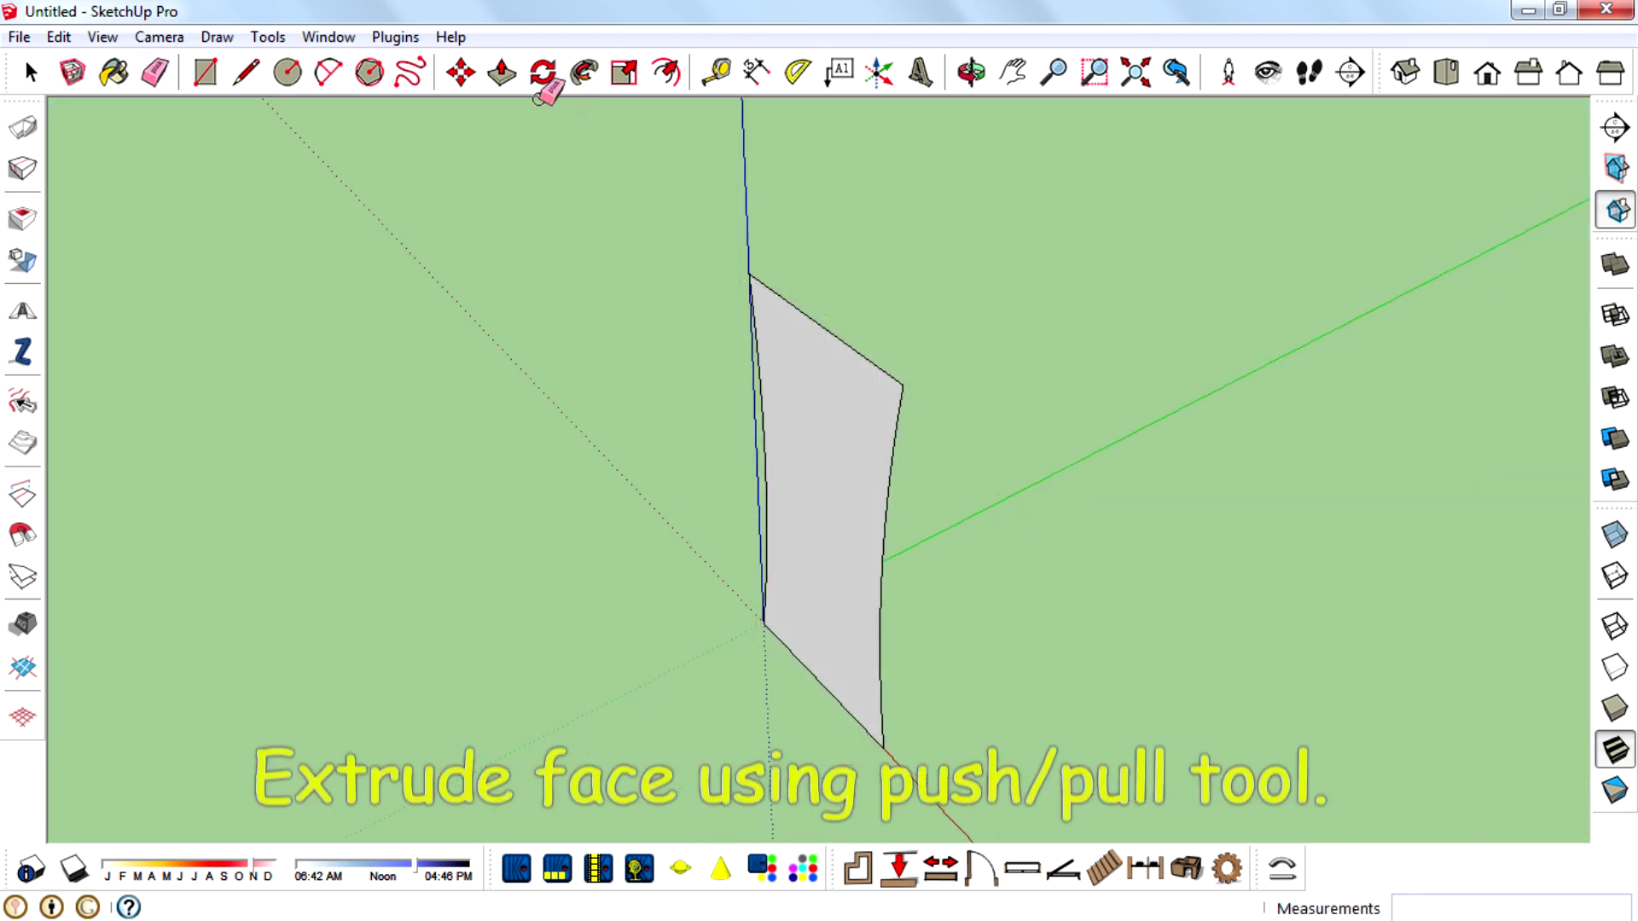
Extrude the waisted profile into a solid body with Push/Pull
click(501, 72)
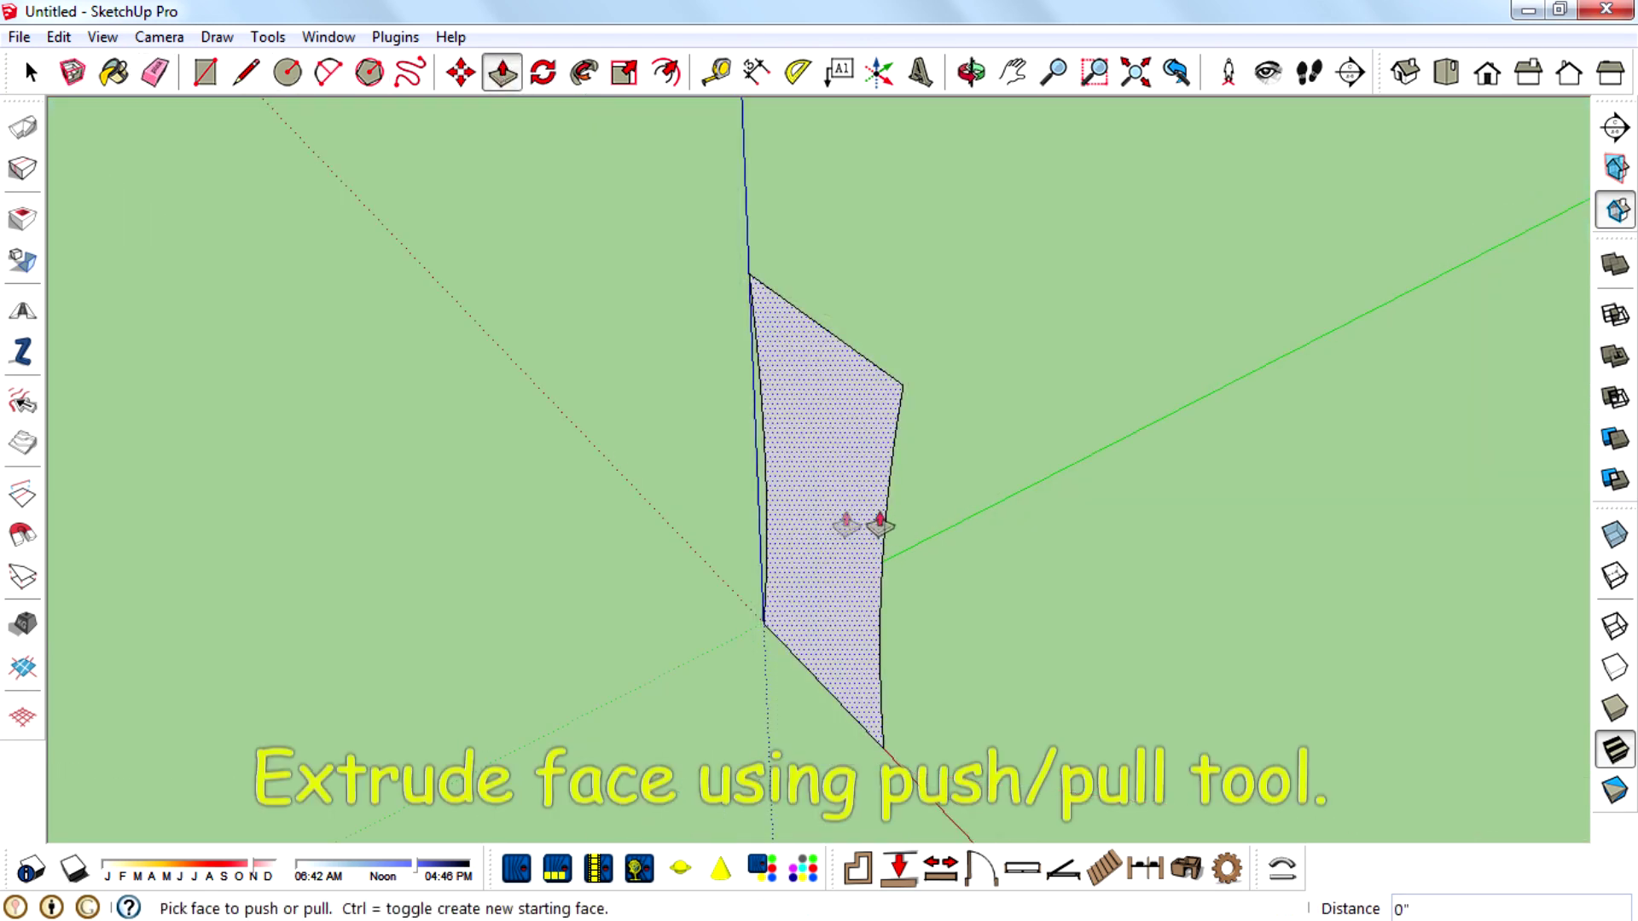
drag(848, 523, 985, 513)
middle_drag(913, 574, 1201, 674)
Extrude the body's top face upward about 7' 9" and push it back down about 3' 10" to form a thin band
drag(862, 346, 870, 321)
middle_drag(841, 370, 1007, 375)
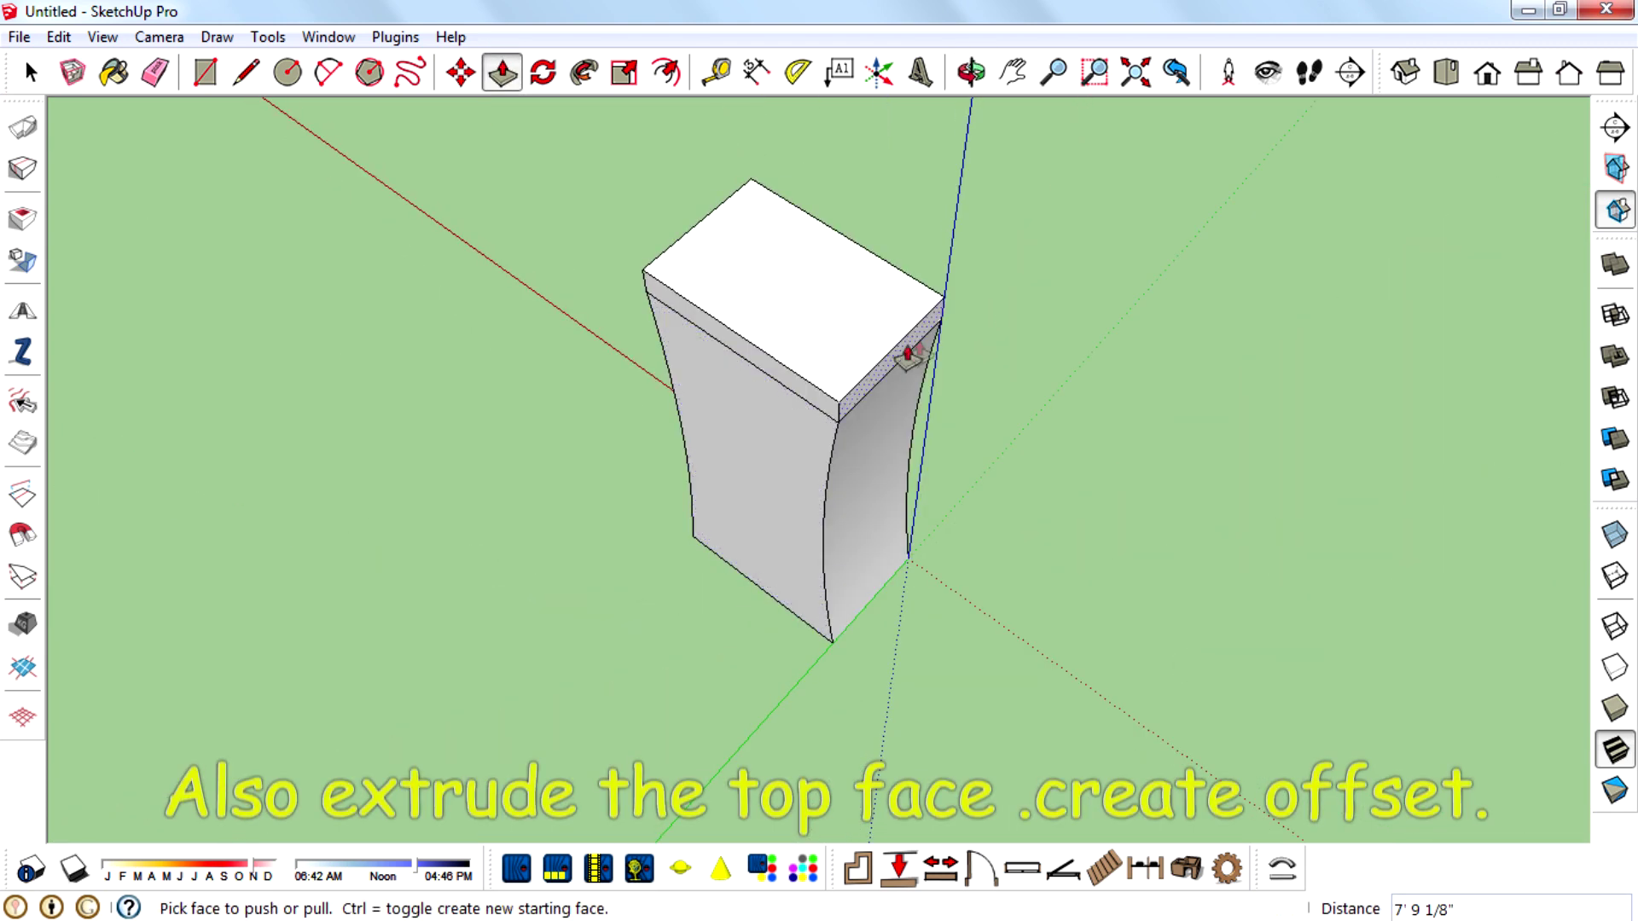
drag(860, 357, 861, 371)
middle_drag(793, 397, 1312, 262)
Offset the outline of the body's top face outward to form a wider border
scroll(827, 222, up, 4)
click(666, 75)
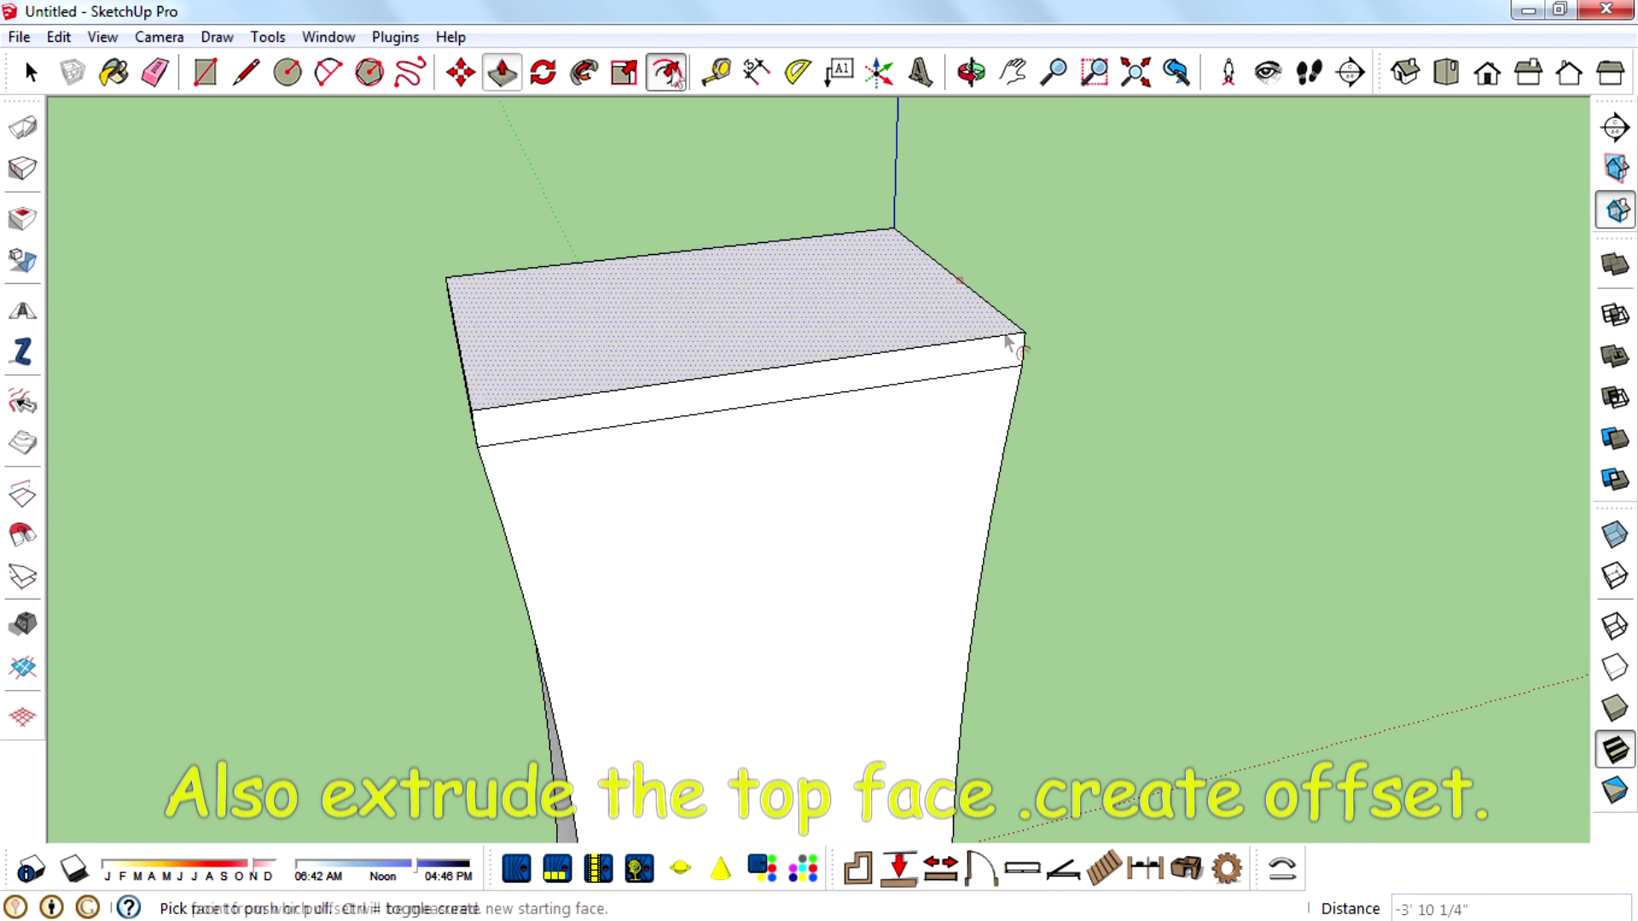
click(983, 329)
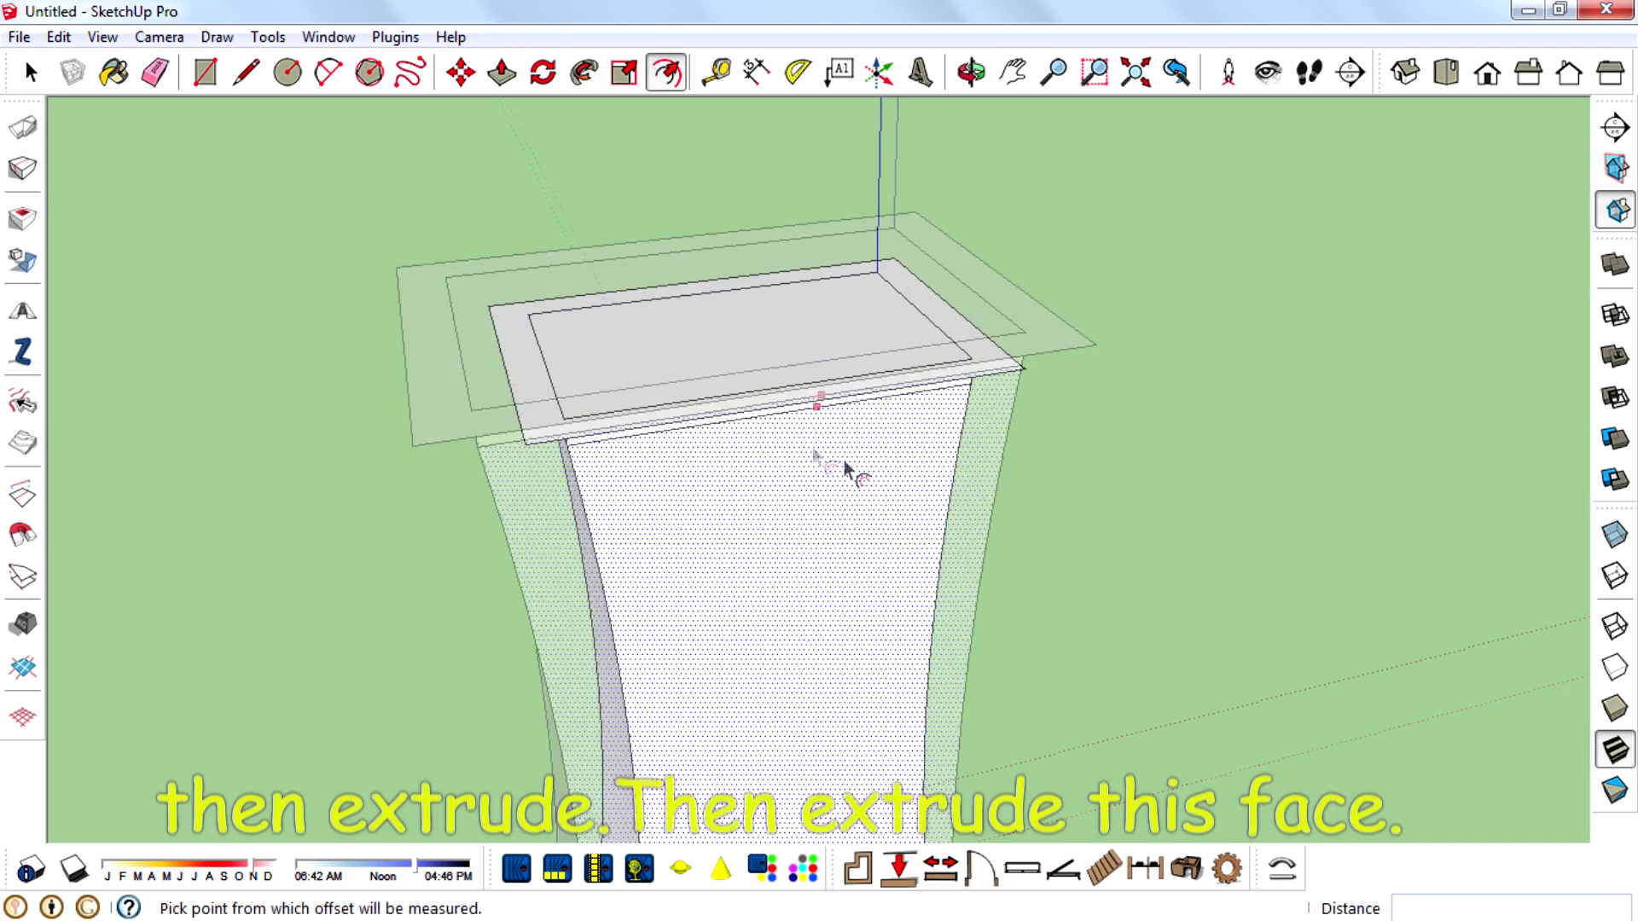
Extrude the top border and the inner top face upward to form a stepped cornice, with the inner block higher
key(p)
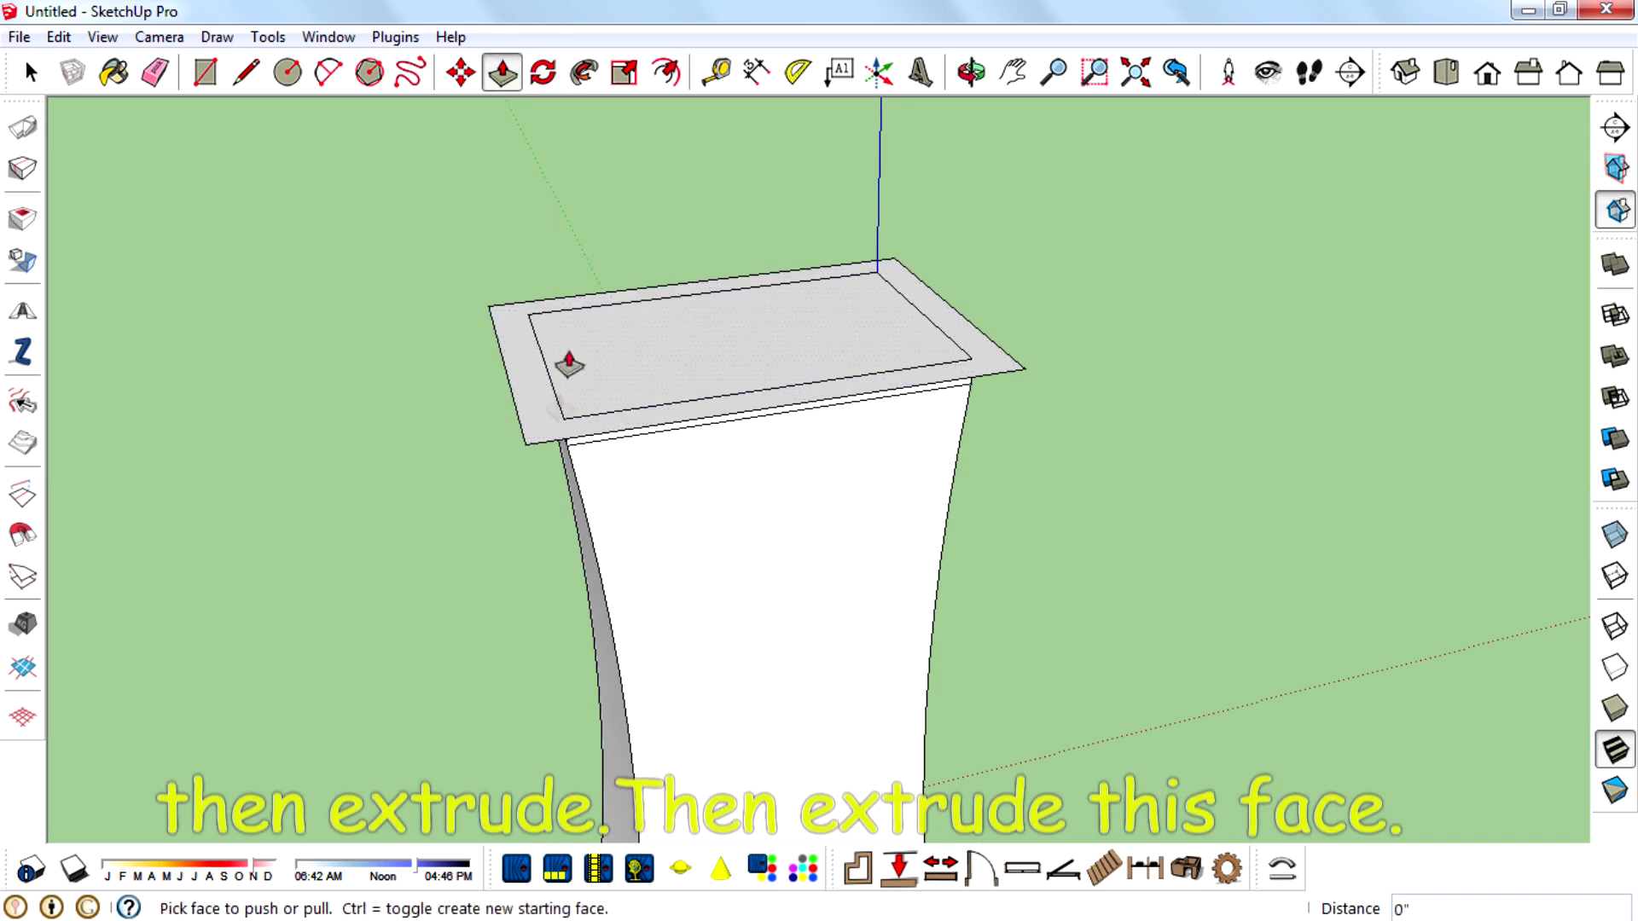
click(566, 366)
click(547, 362)
click(596, 281)
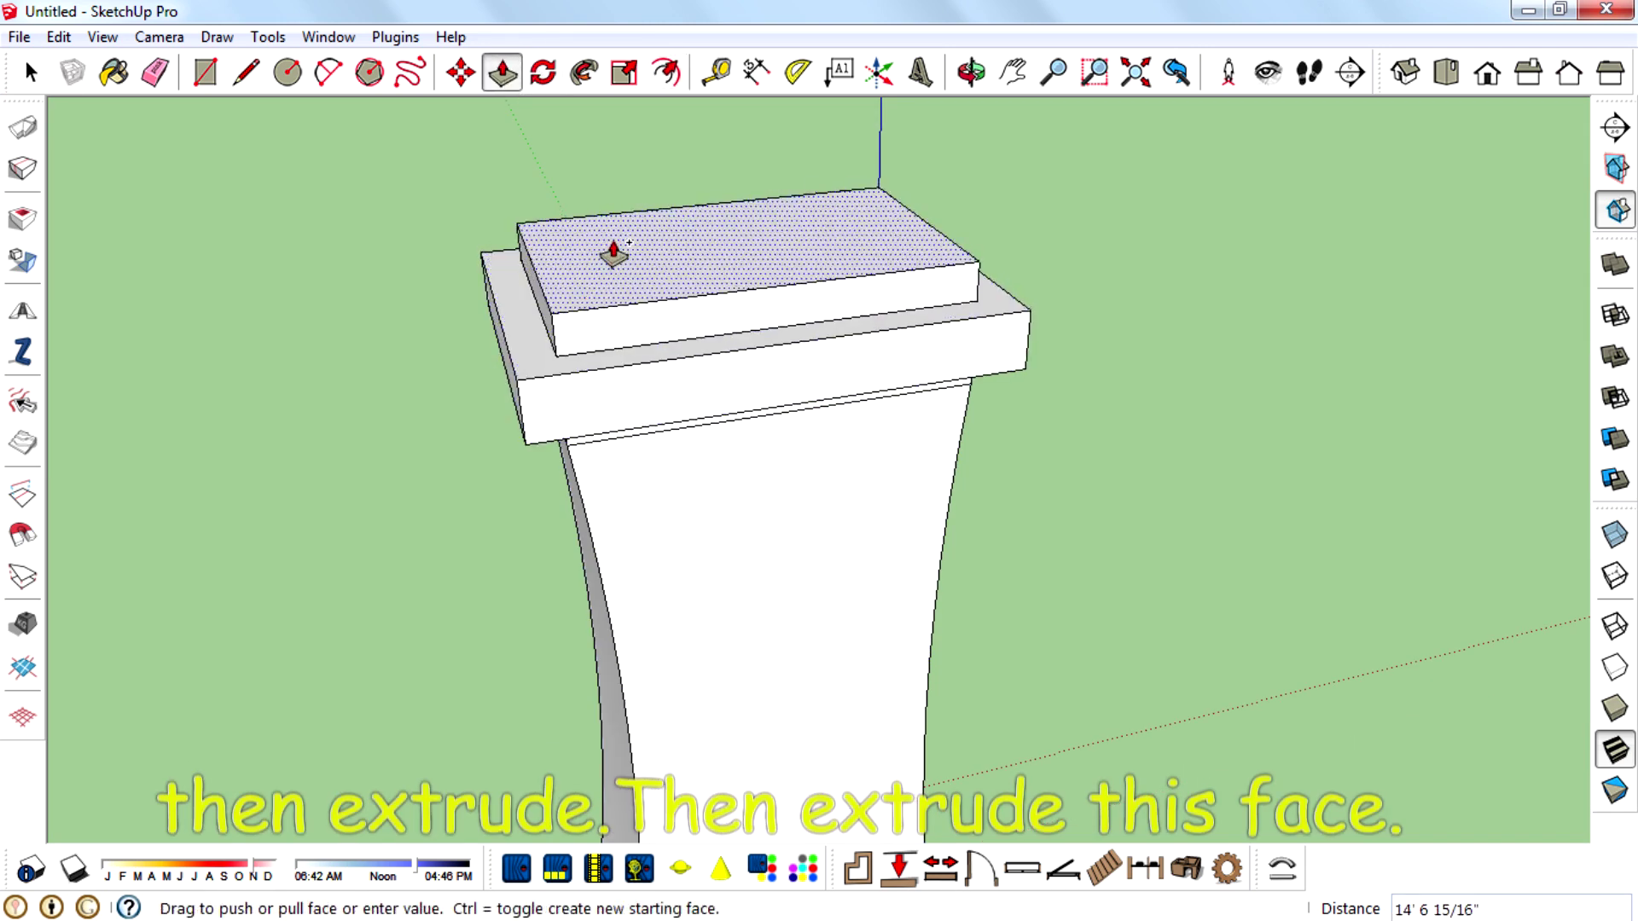
click(607, 256)
scroll(588, 249, down, 3)
Extrude the body's bottom face downward about 4' 7" and offset its outline outward
middle_drag(588, 250, 629, 486)
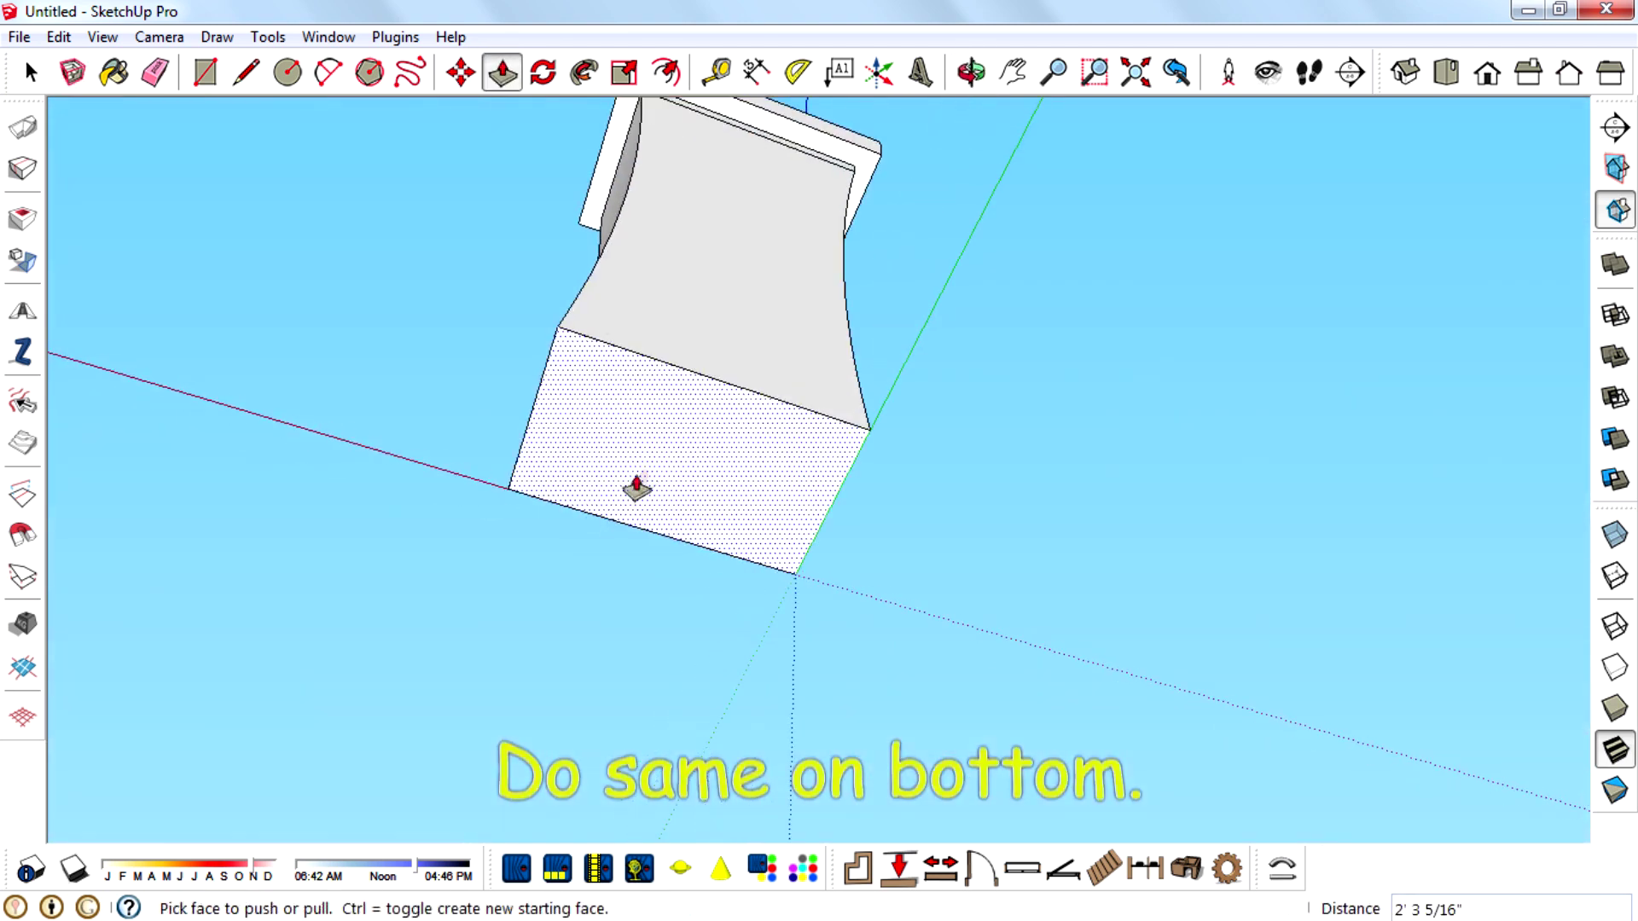
click(638, 487)
click(649, 489)
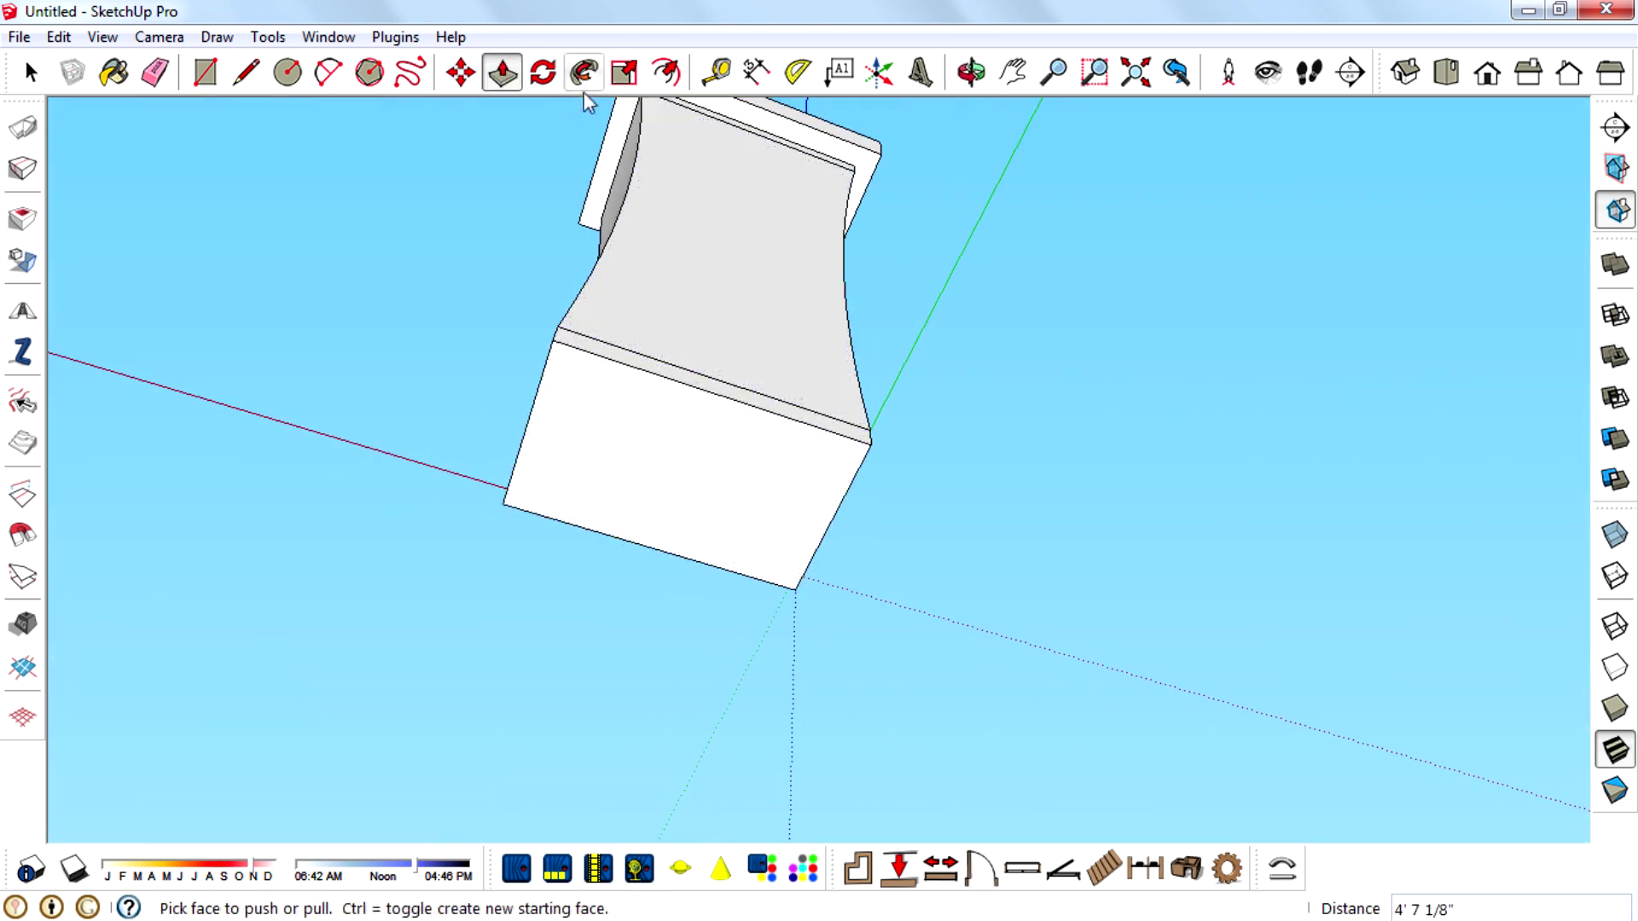
click(836, 522)
click(895, 504)
Extrude the bottom border and the inner bottom face downward into a stepped base, taking the inner face about 15' 9"
middle_drag(924, 479, 546, 477)
key(p)
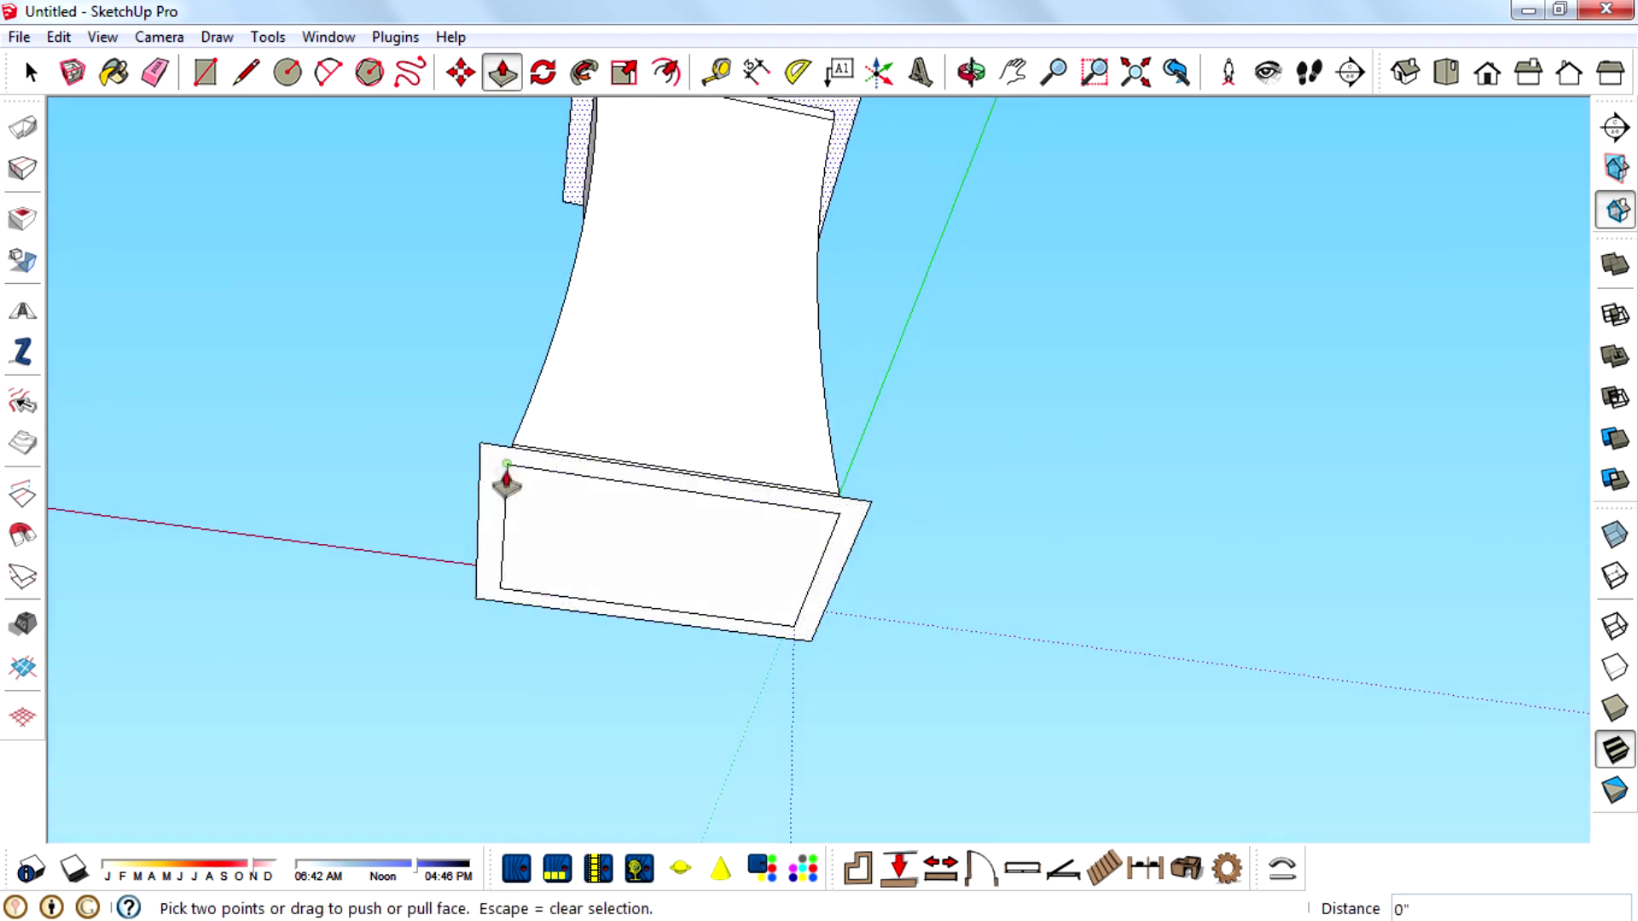
key(Escape)
key(Escape)
click(497, 479)
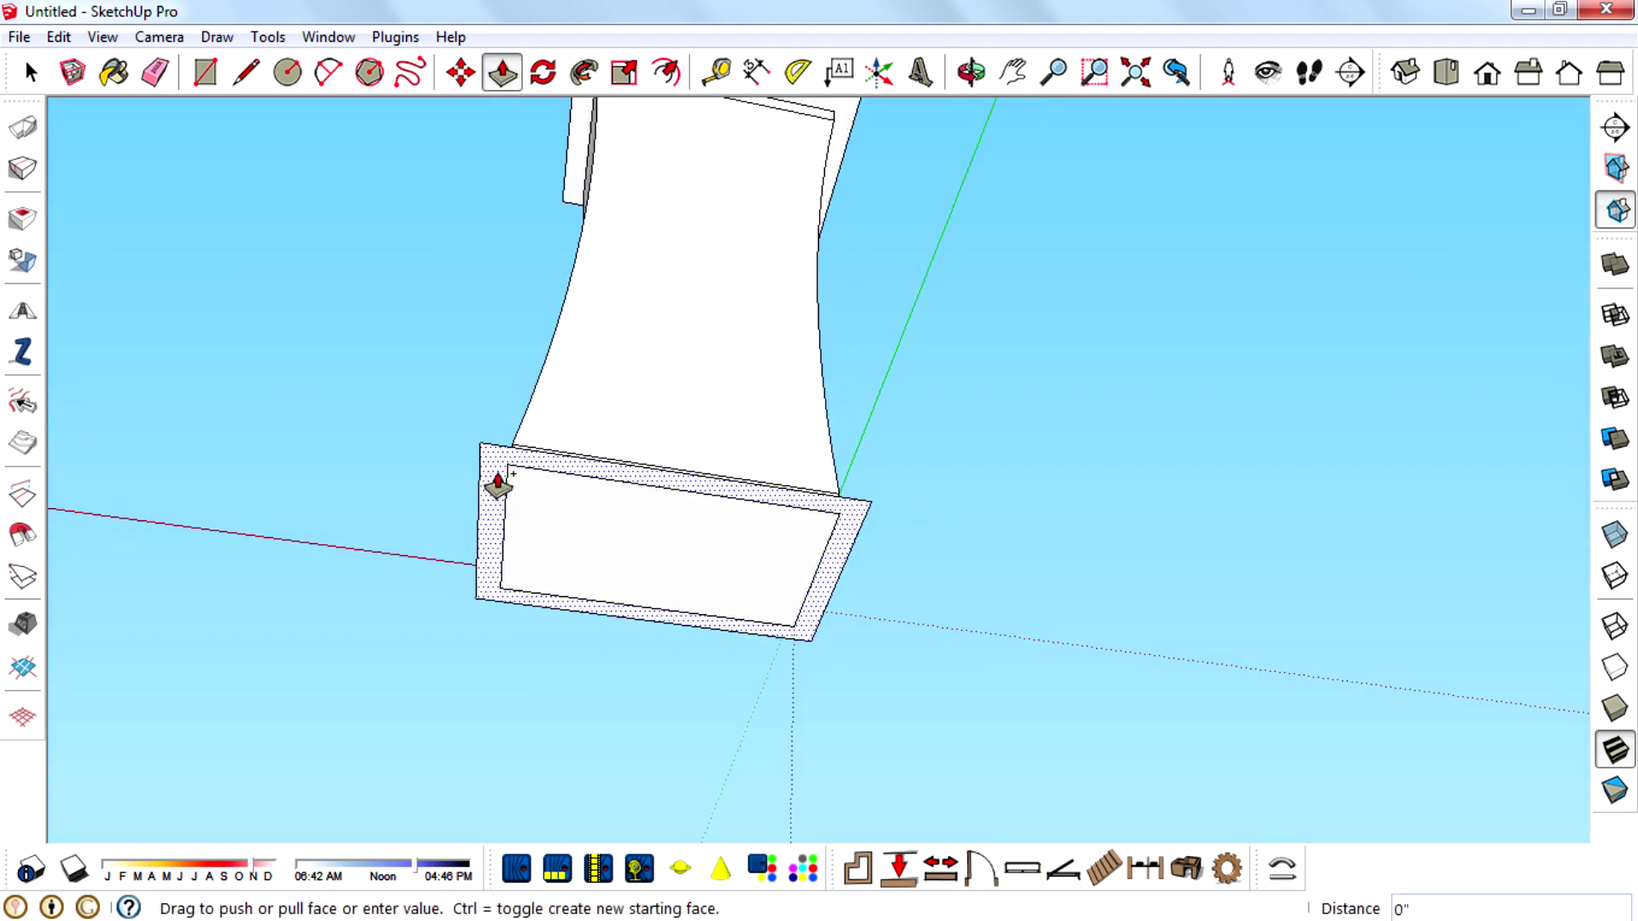
click(551, 554)
click(559, 561)
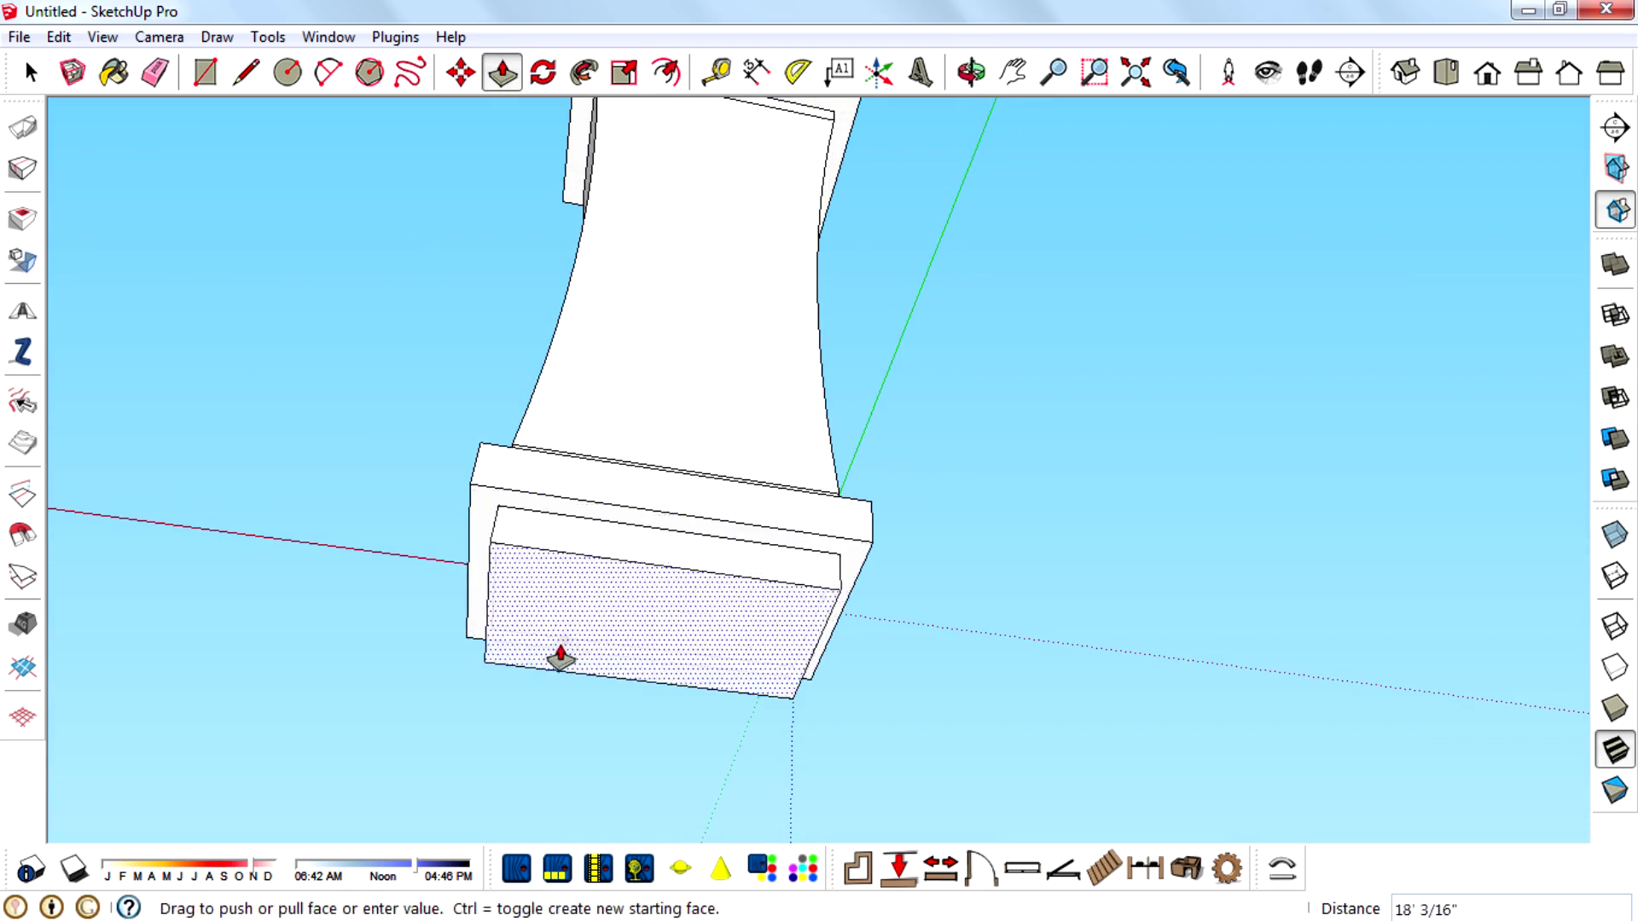
click(570, 642)
Offset the outline of the body's waisted front face inward to create a panel with an even frame
middle_drag(576, 636, 812, 866)
scroll(658, 739, down, 3)
key(space)
click(708, 478)
middle_drag(725, 648, 853, 578)
key(p)
scroll(754, 750, up, 3)
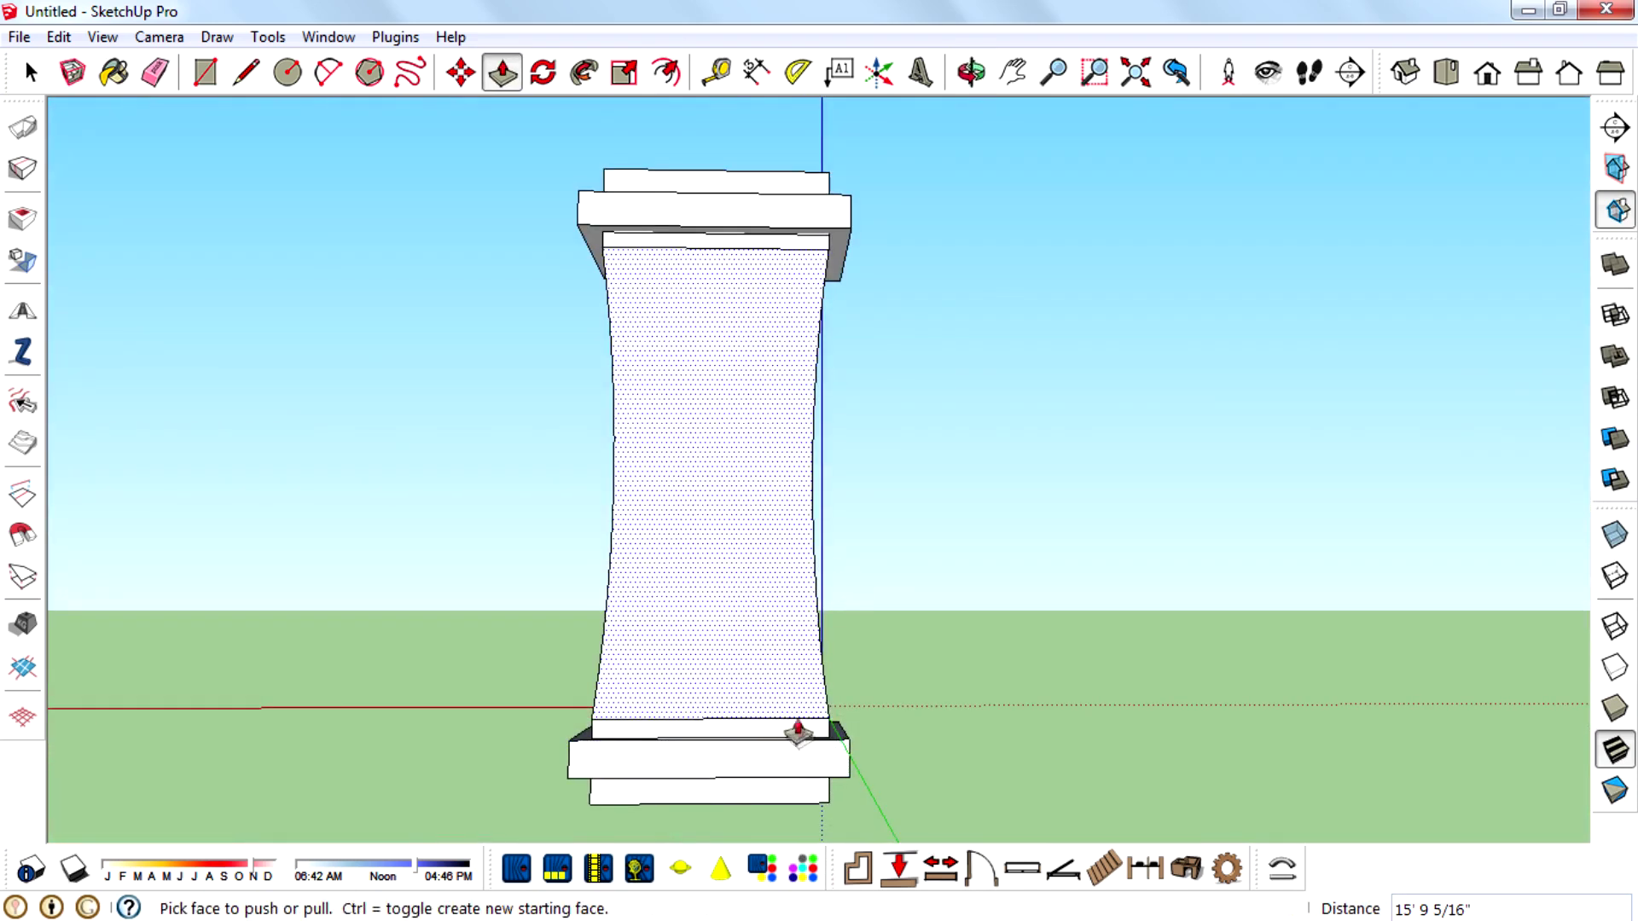
scroll(734, 719, up, 3)
key(f)
click(571, 397)
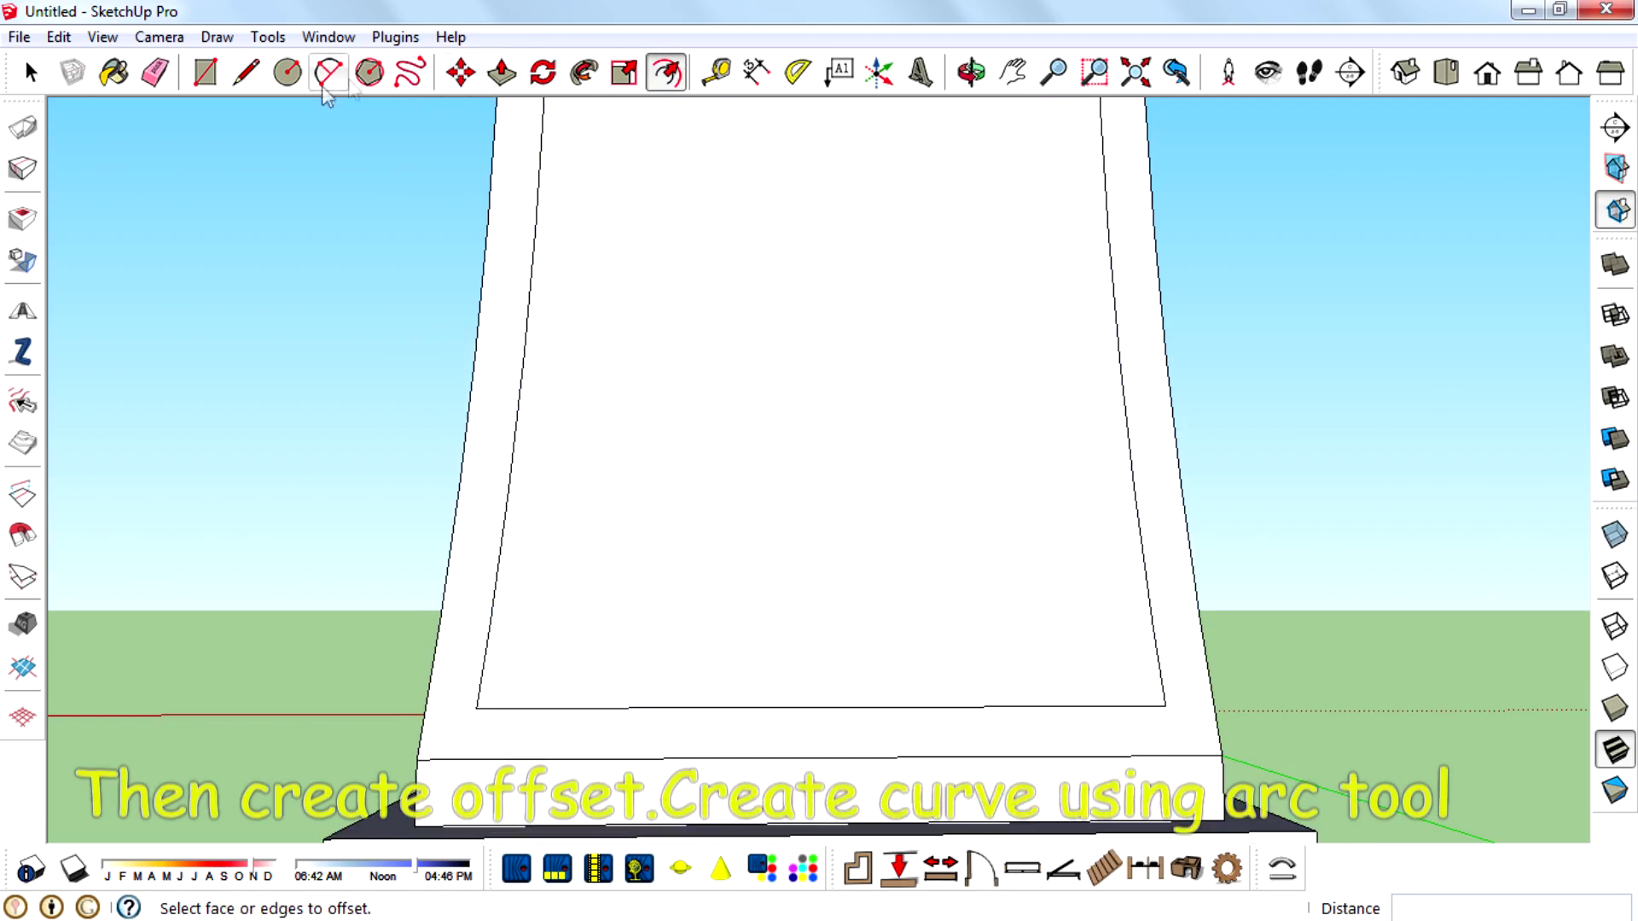
Round the front panel's two lower corners with arcs and erase the leftover corner edges
click(327, 81)
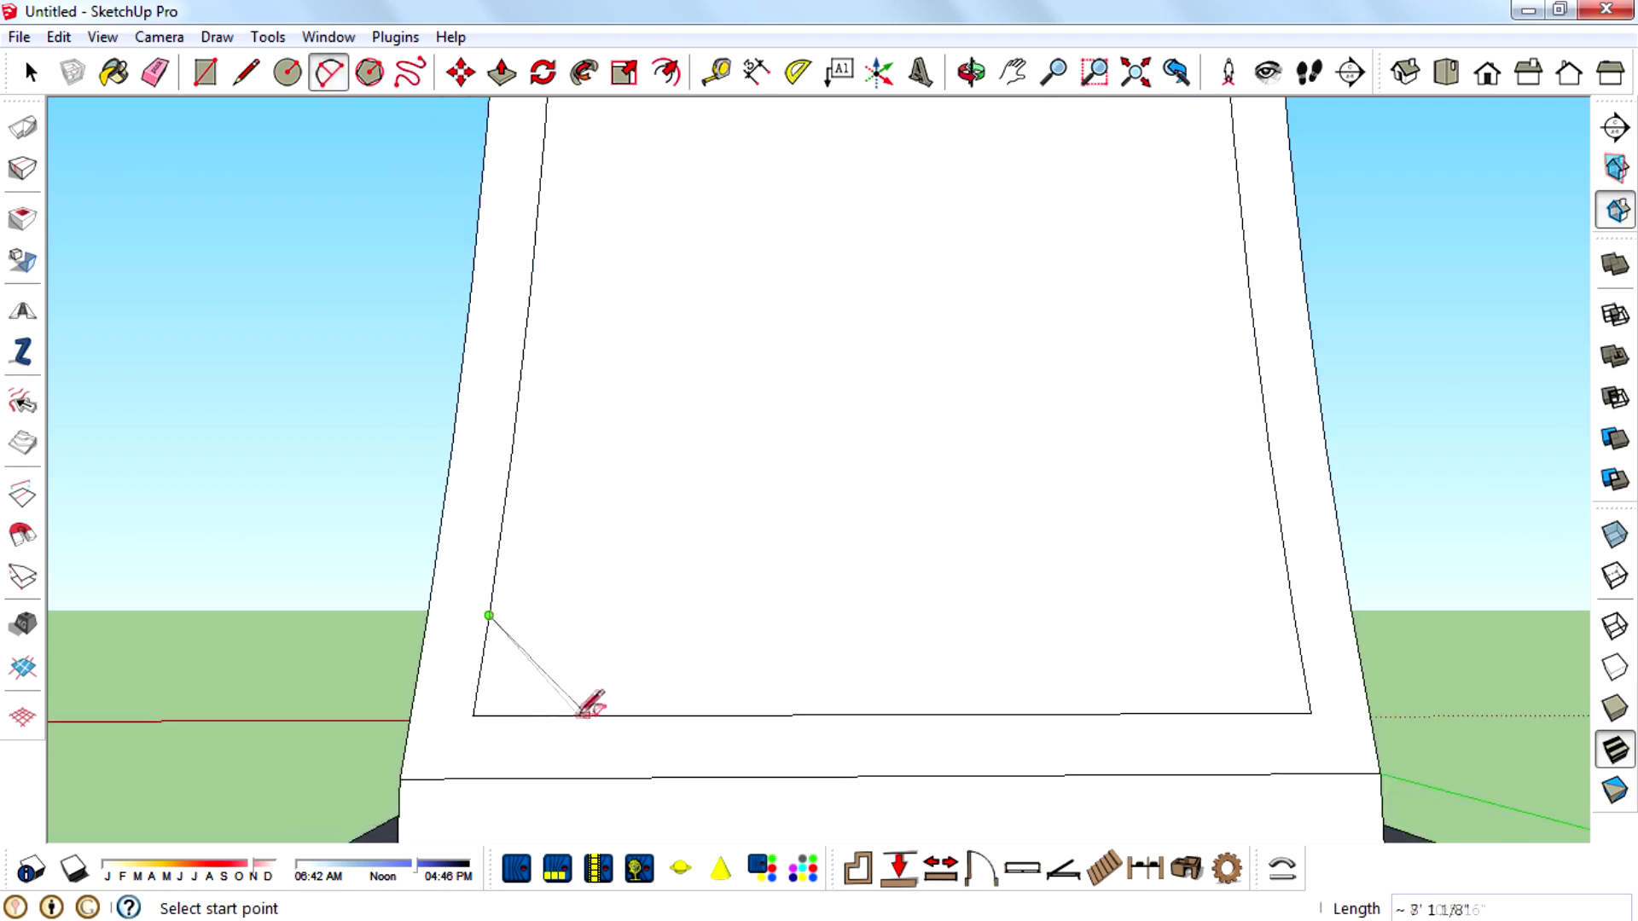
click(574, 715)
click(536, 705)
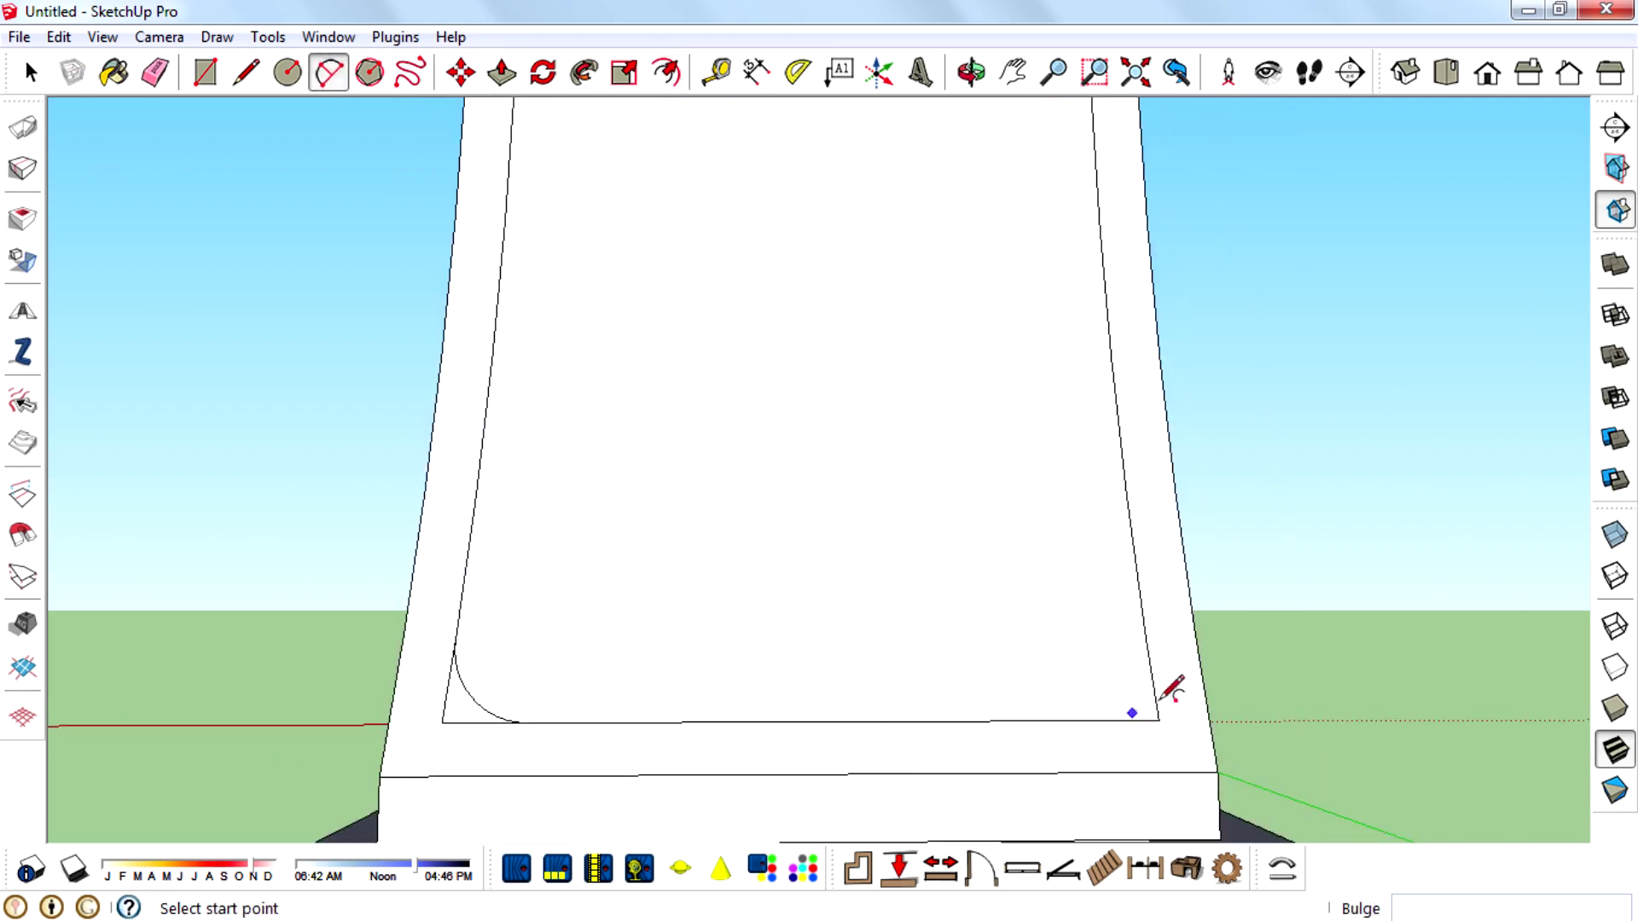
click(1071, 719)
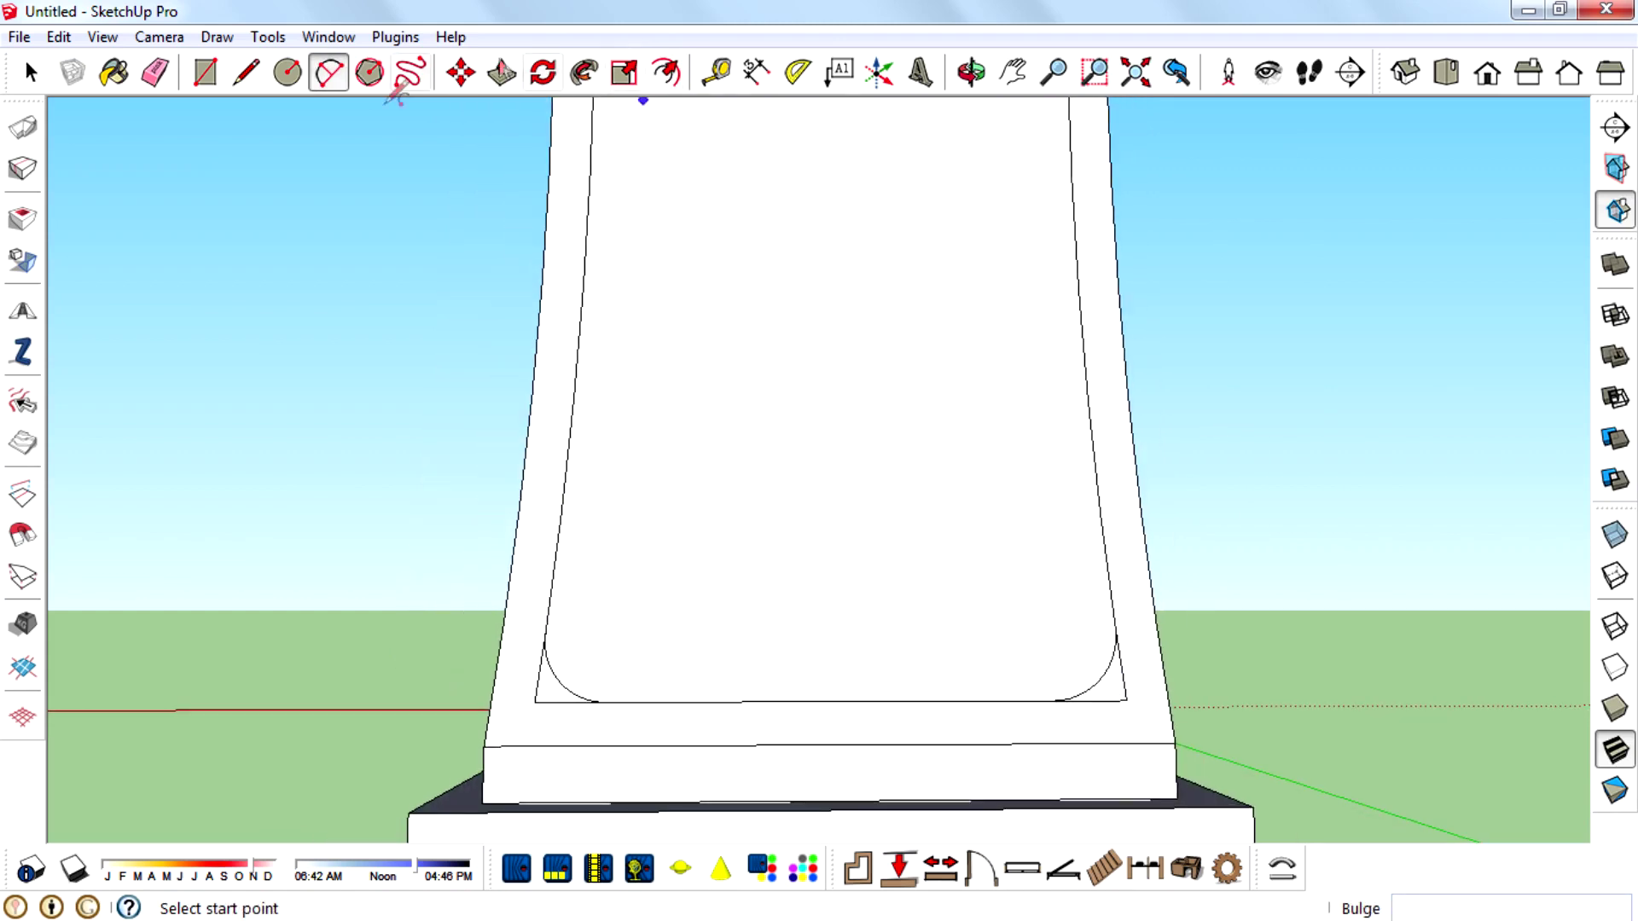
click(154, 72)
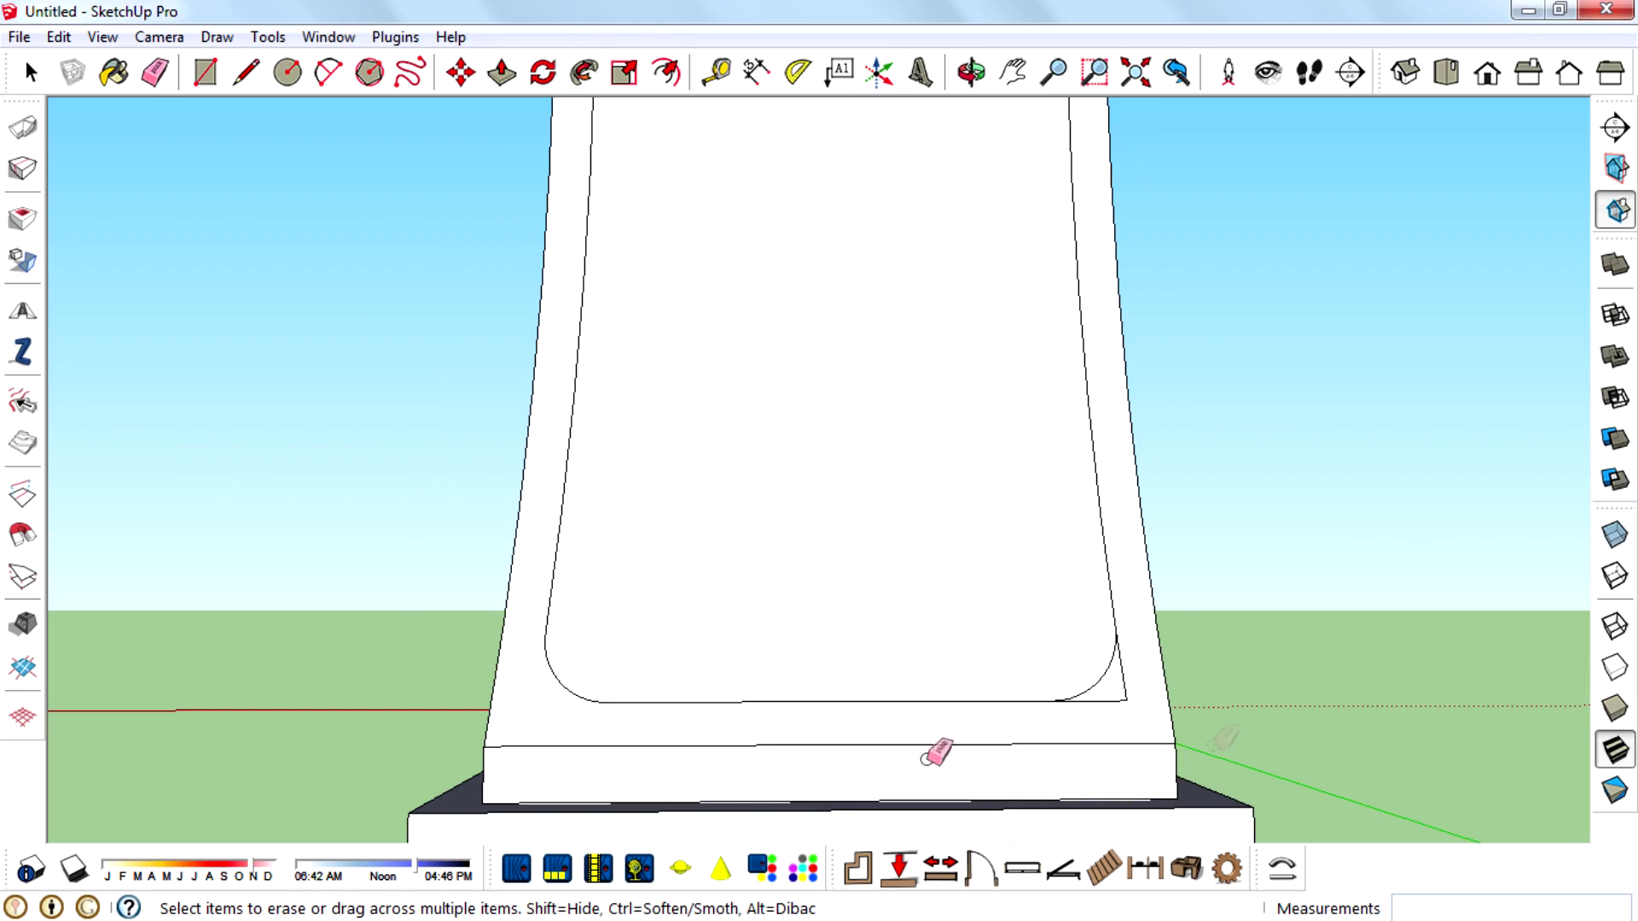
Push the rounded front panel back into the body as a new starting face, keeping the original front face
scroll(939, 742, down, 5)
middle_drag(760, 724, 862, 733)
click(502, 72)
drag(783, 535, 879, 536)
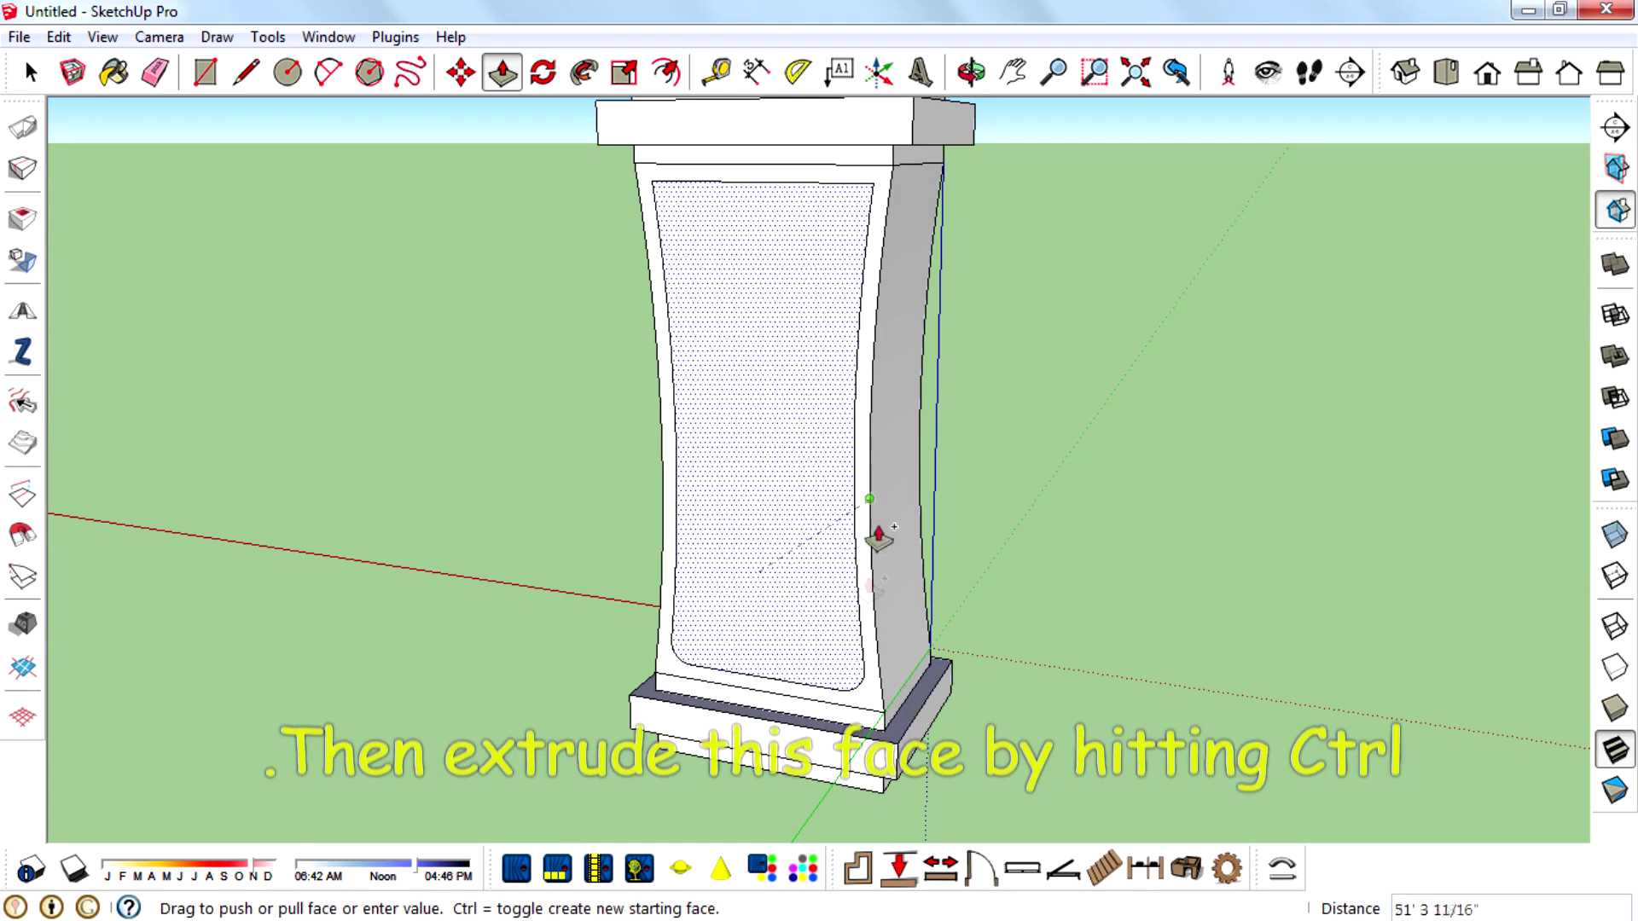
drag(864, 682, 861, 679)
Paint the front panel with the Translucent_Glass_Gray material from the Translucent collection and close the materials browser
key(b)
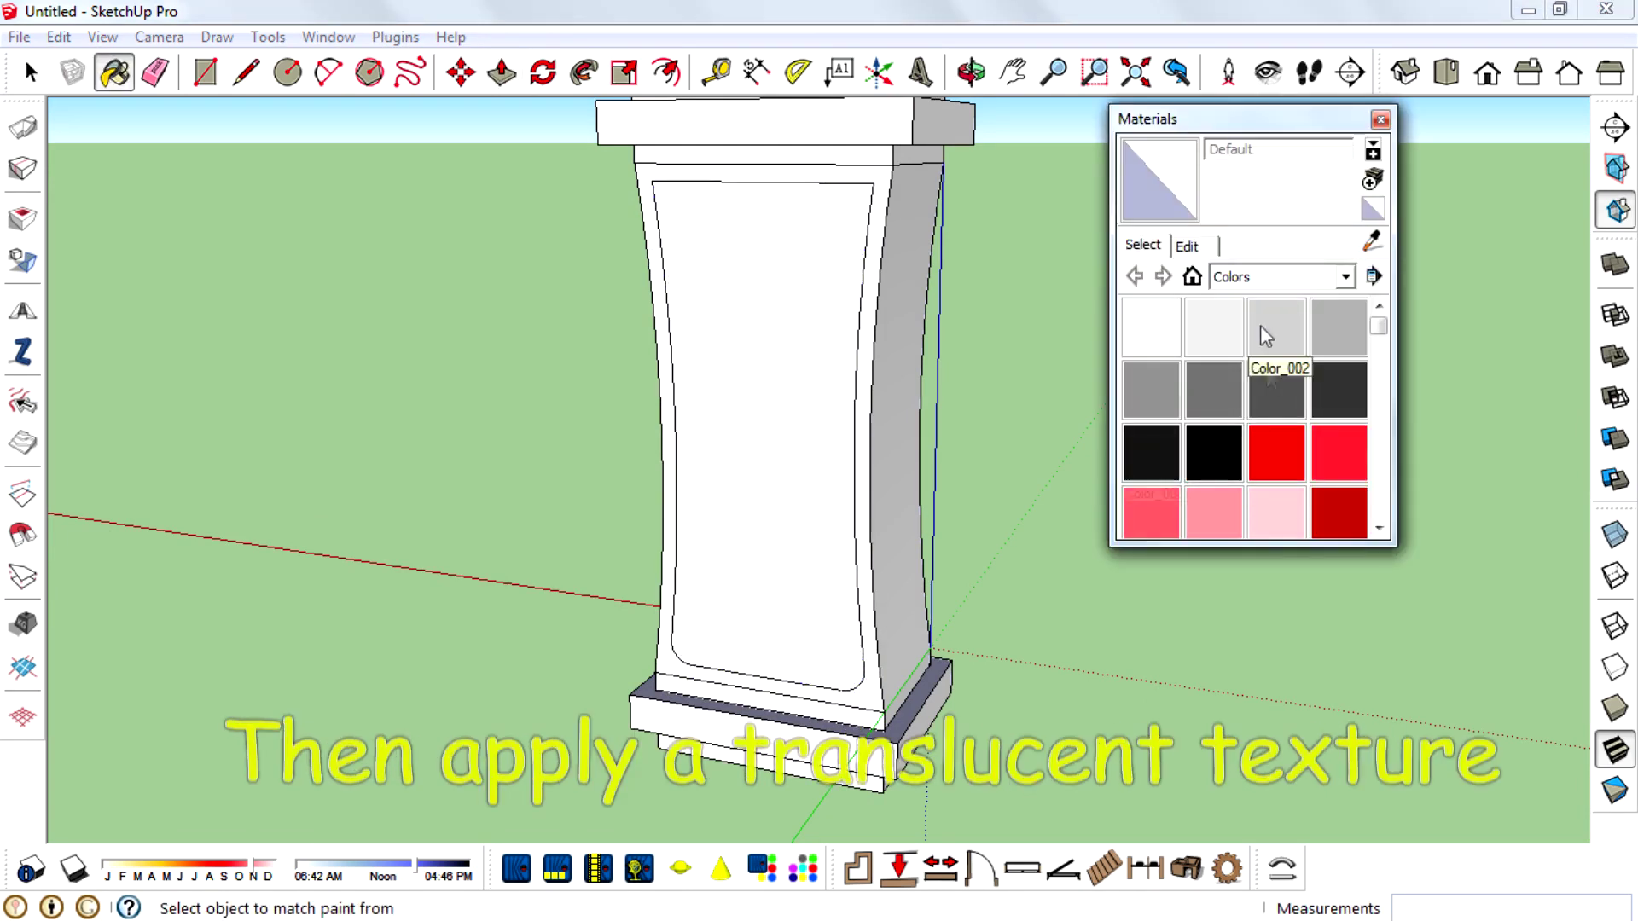
click(1297, 276)
scroll(1280, 597, down, 1)
click(1271, 536)
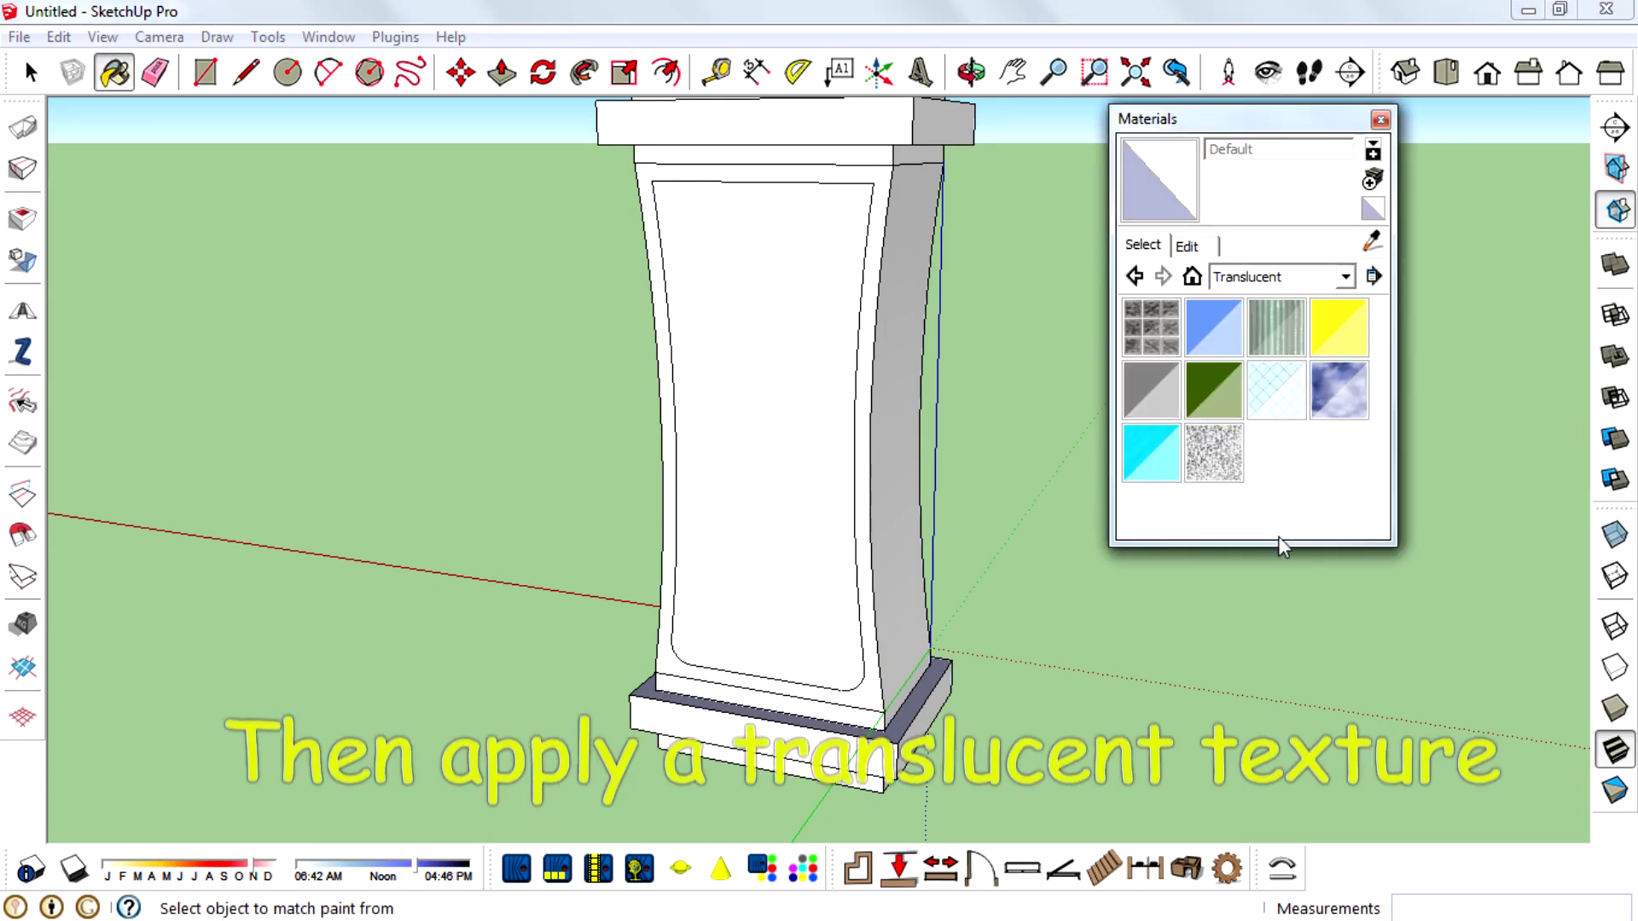
click(1148, 405)
click(785, 356)
mouse_move(784, 356)
middle_down()
mouse_move(958, 511)
mouse_move(222, 273)
middle_up()
key(space)
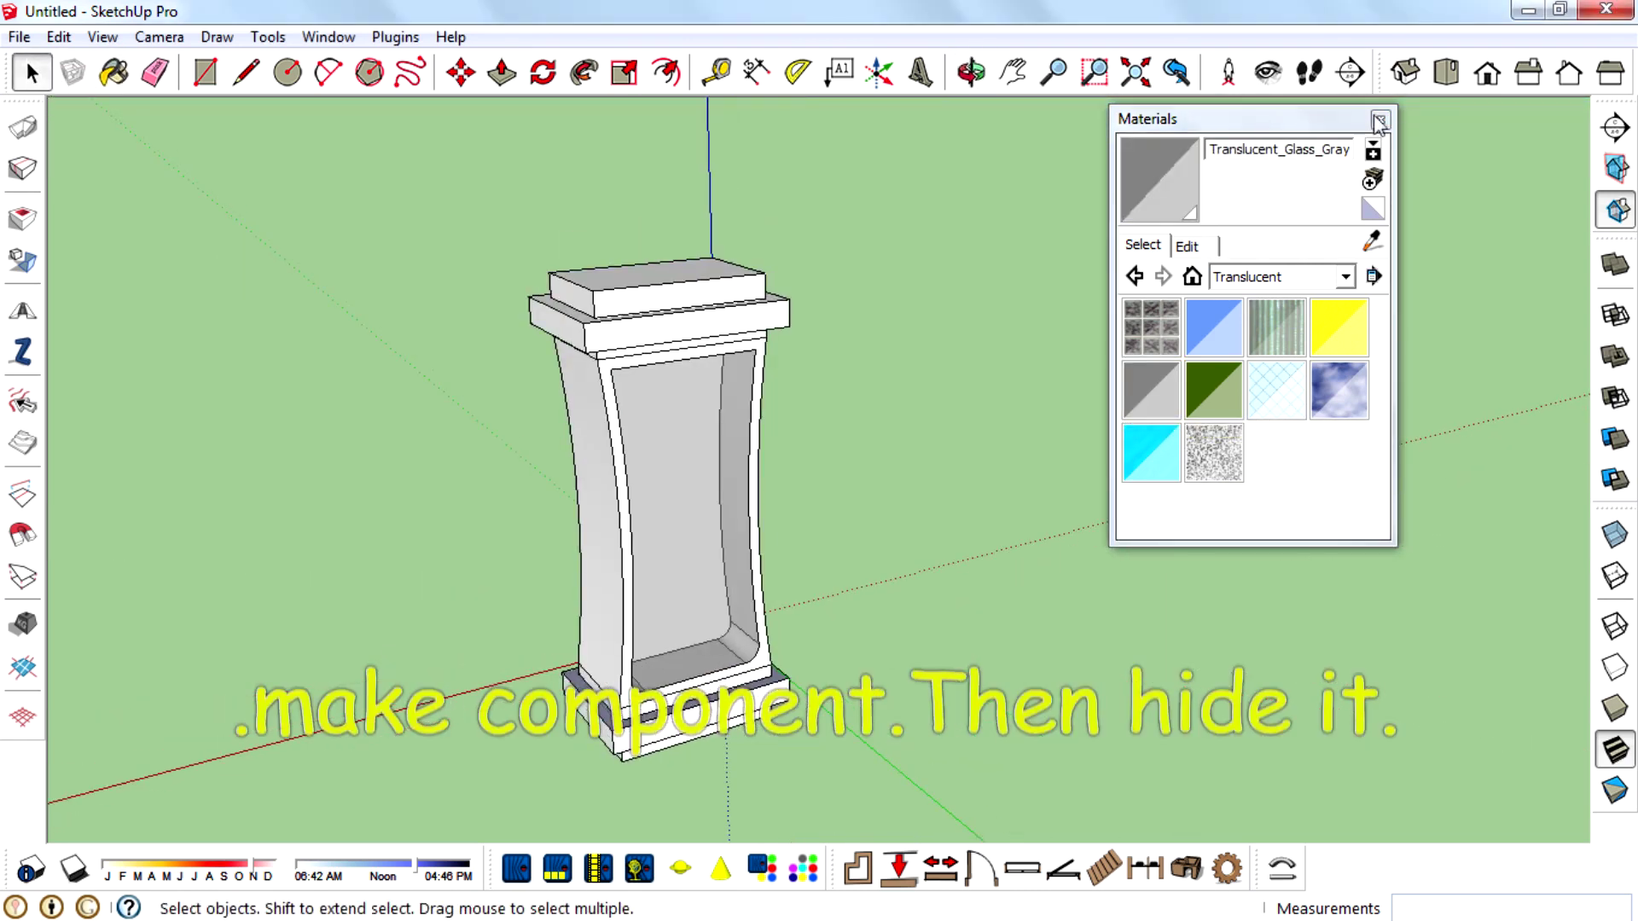
click(1380, 120)
Make the entire clock case a component and hide it
triple_click(689, 454)
key(m)
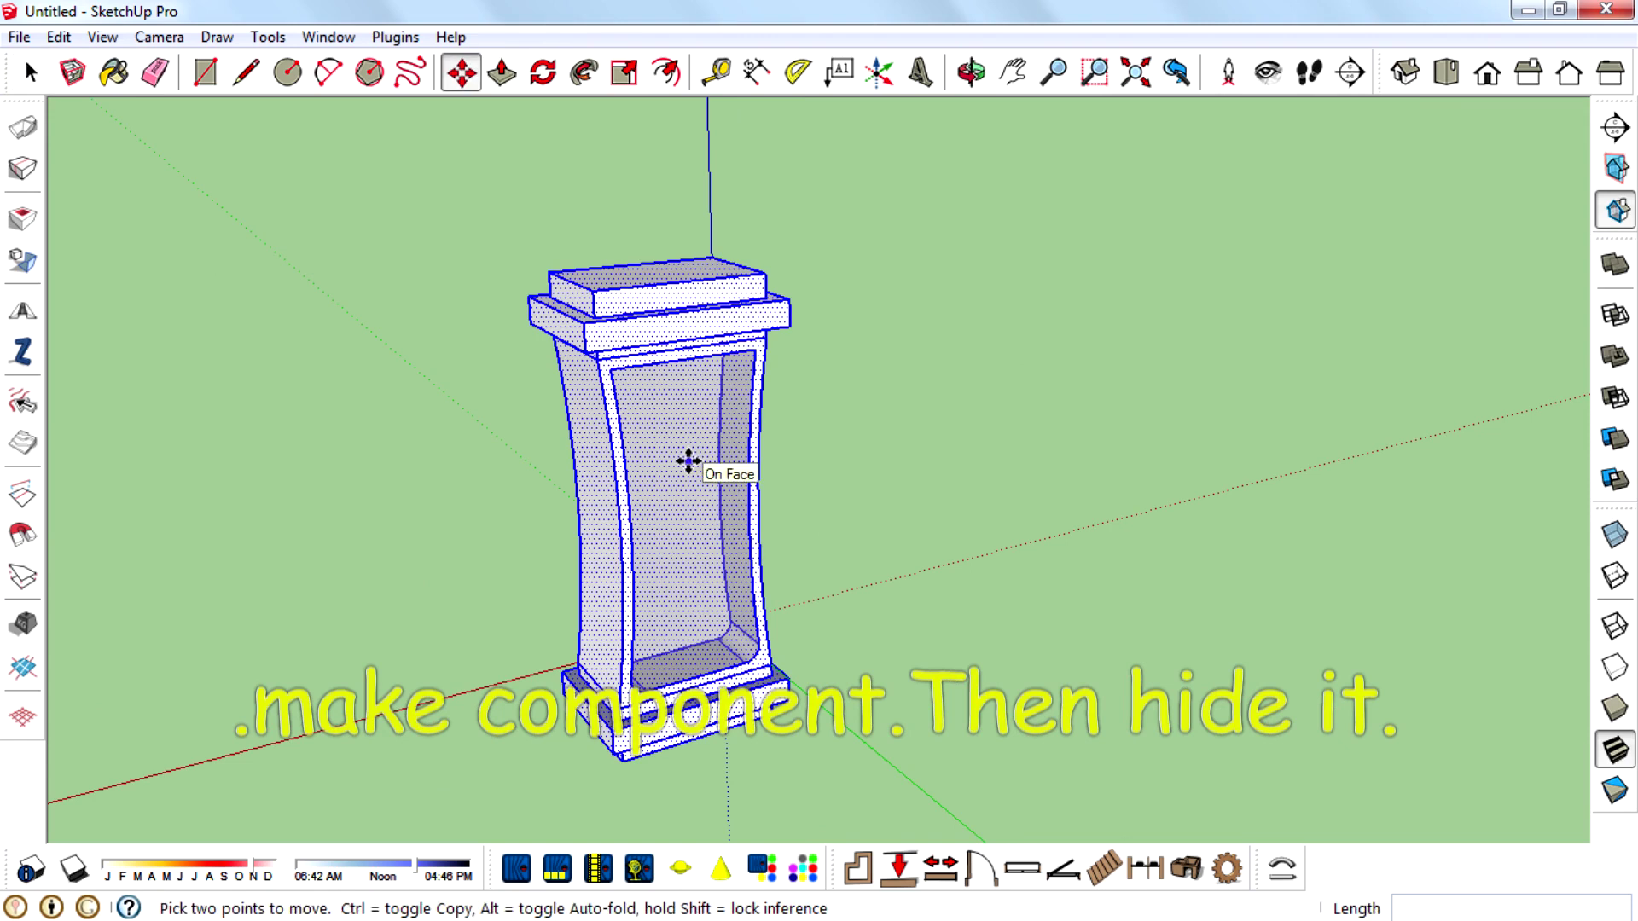
key(g)
click(845, 622)
middle_drag(848, 628, 643, 314)
right_click(643, 314)
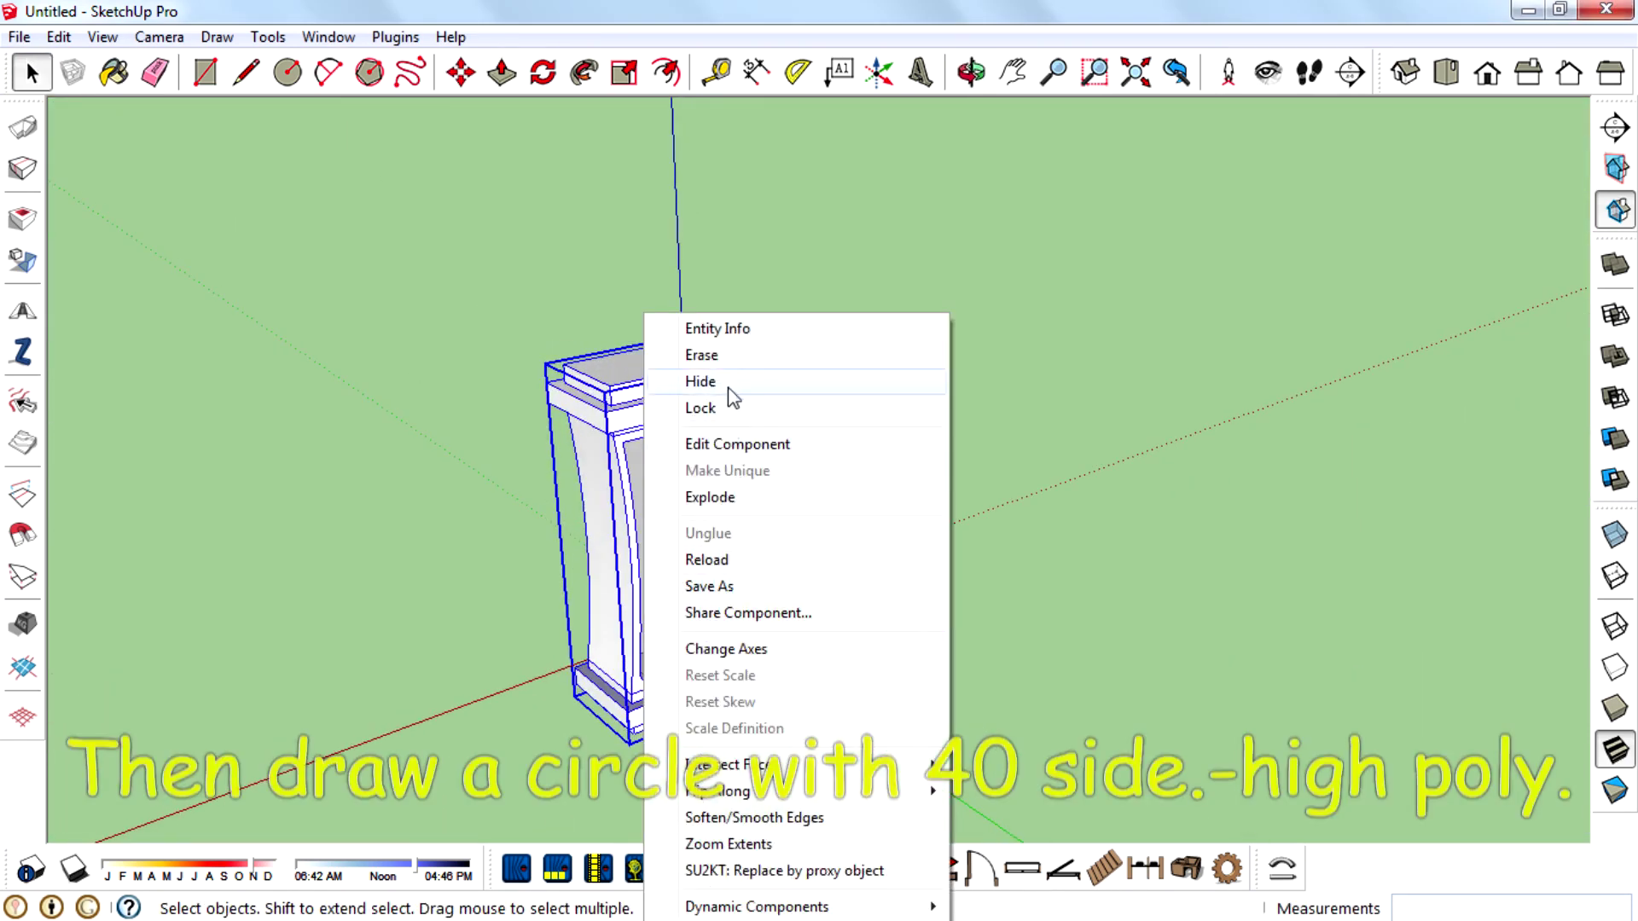
click(687, 376)
Switch to the front view with the Circle tool active
click(1489, 78)
key(c)
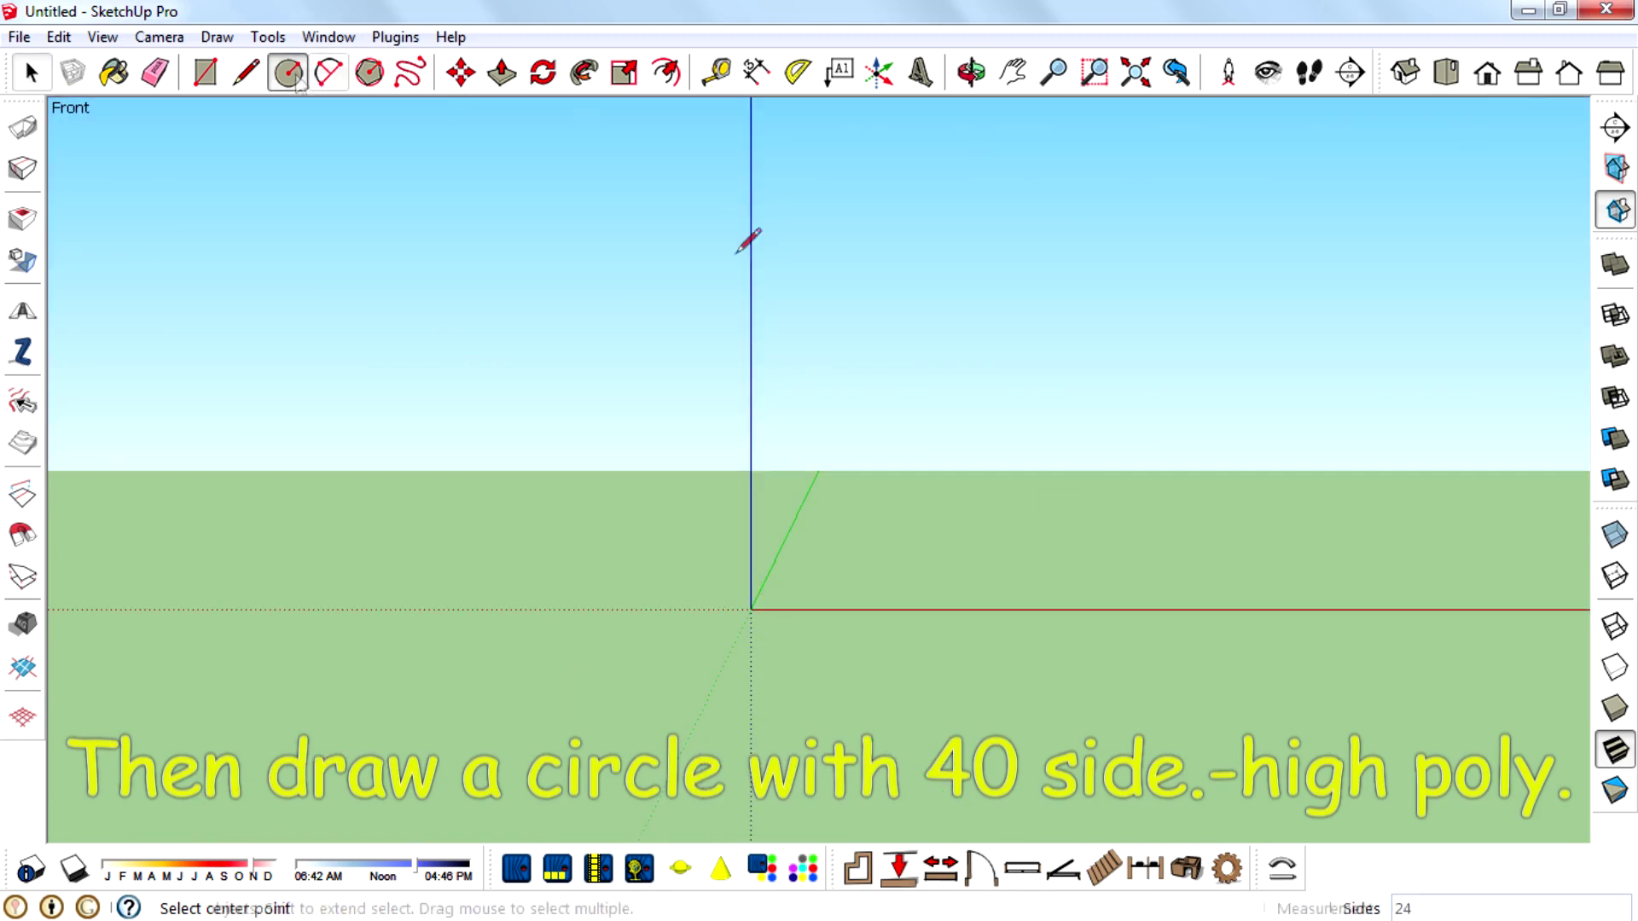
middle_drag(750, 238, 881, 320)
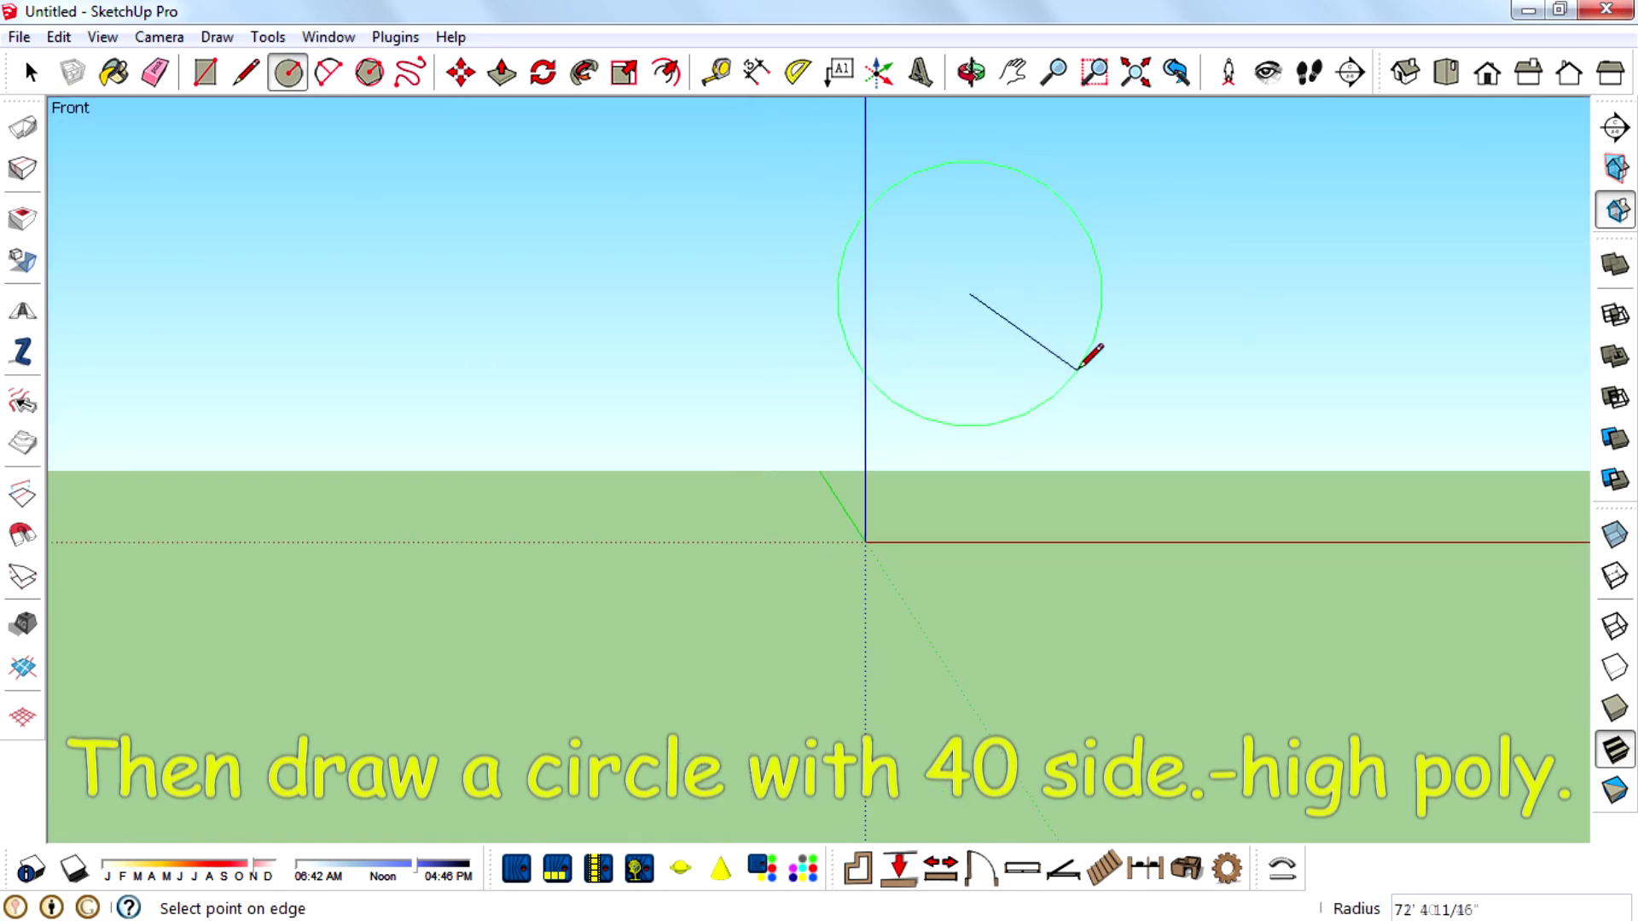
click(1042, 360)
scroll(1030, 224, up, 3)
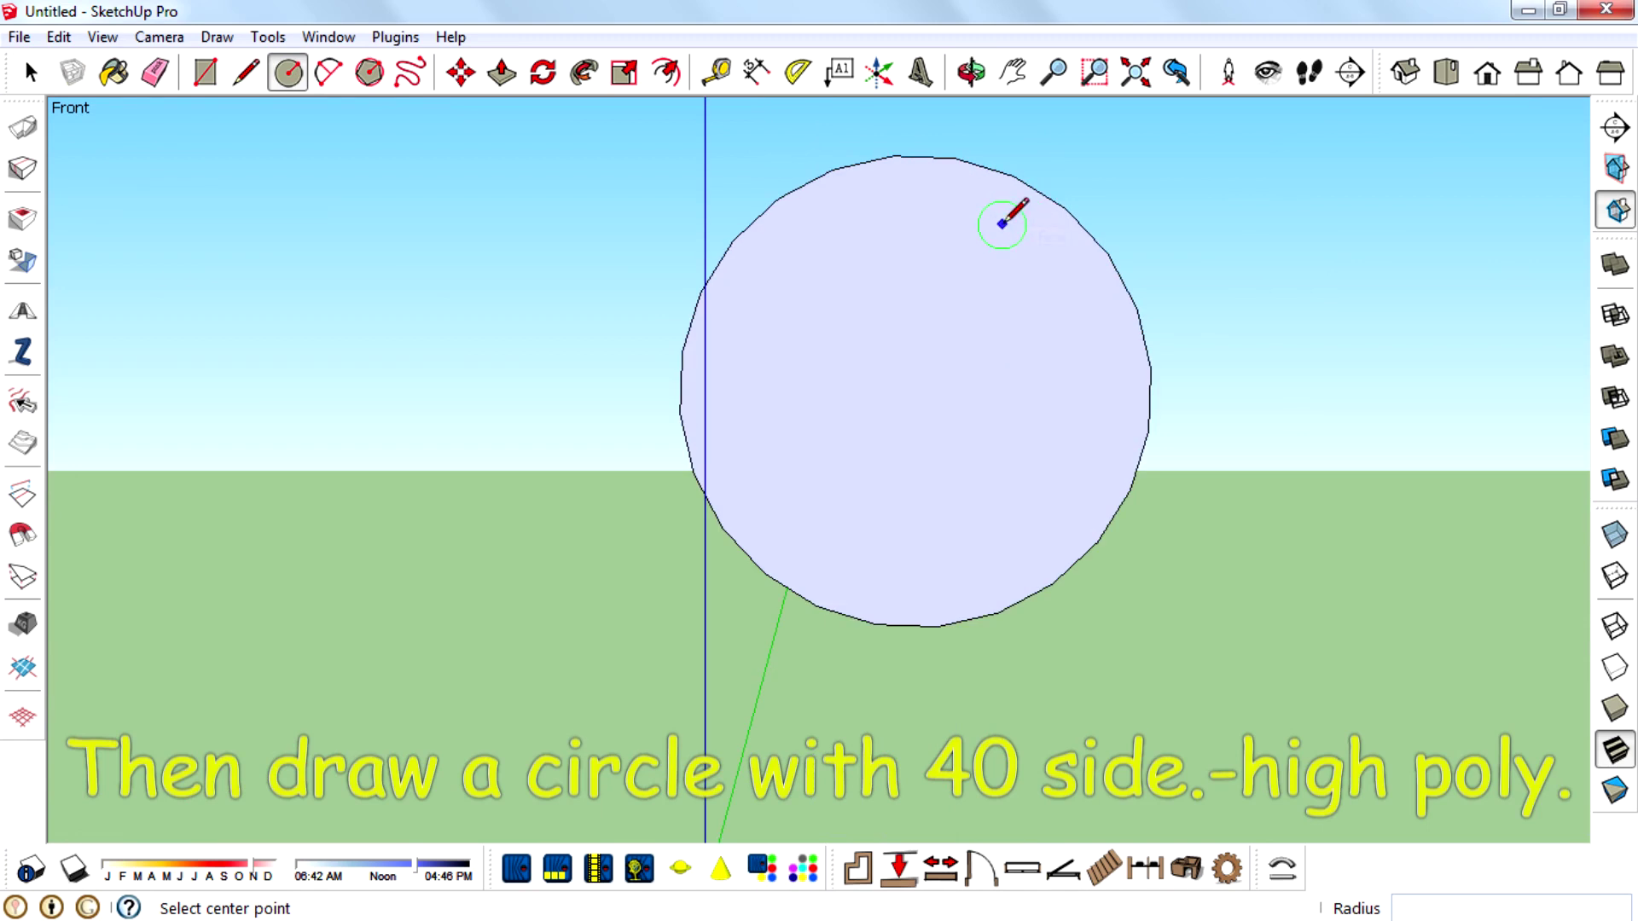
key(ctrl+z)
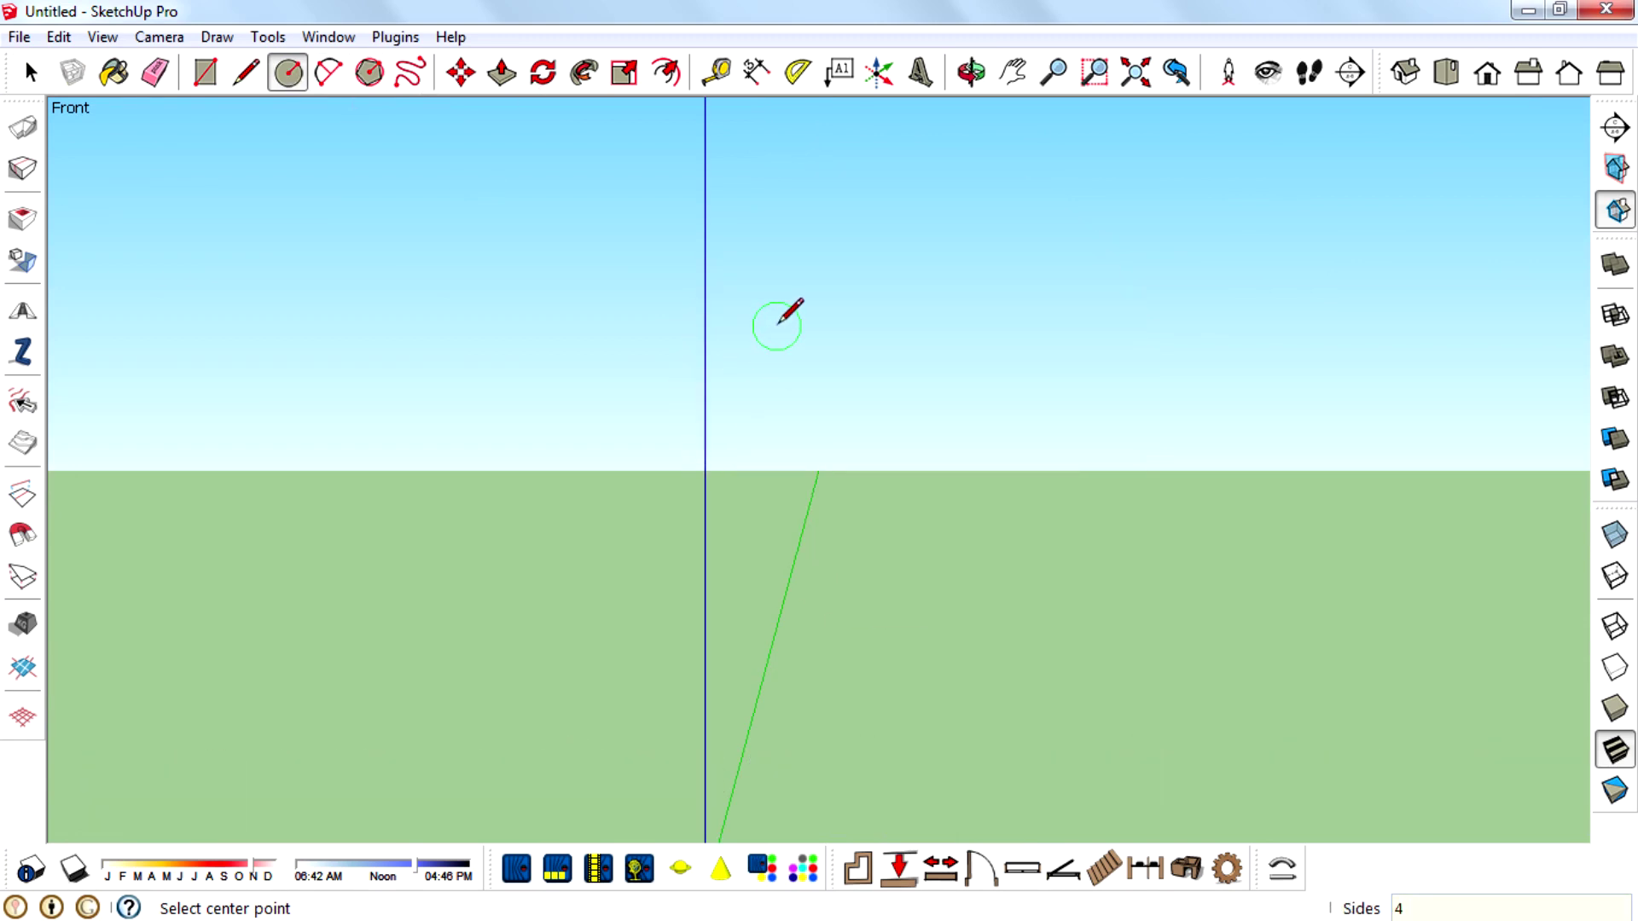
Draw a 40-sided vertical circle facing the front, overlapping the blue axis, as the base of the clock dial
click(849, 416)
scroll(949, 555, down, 4)
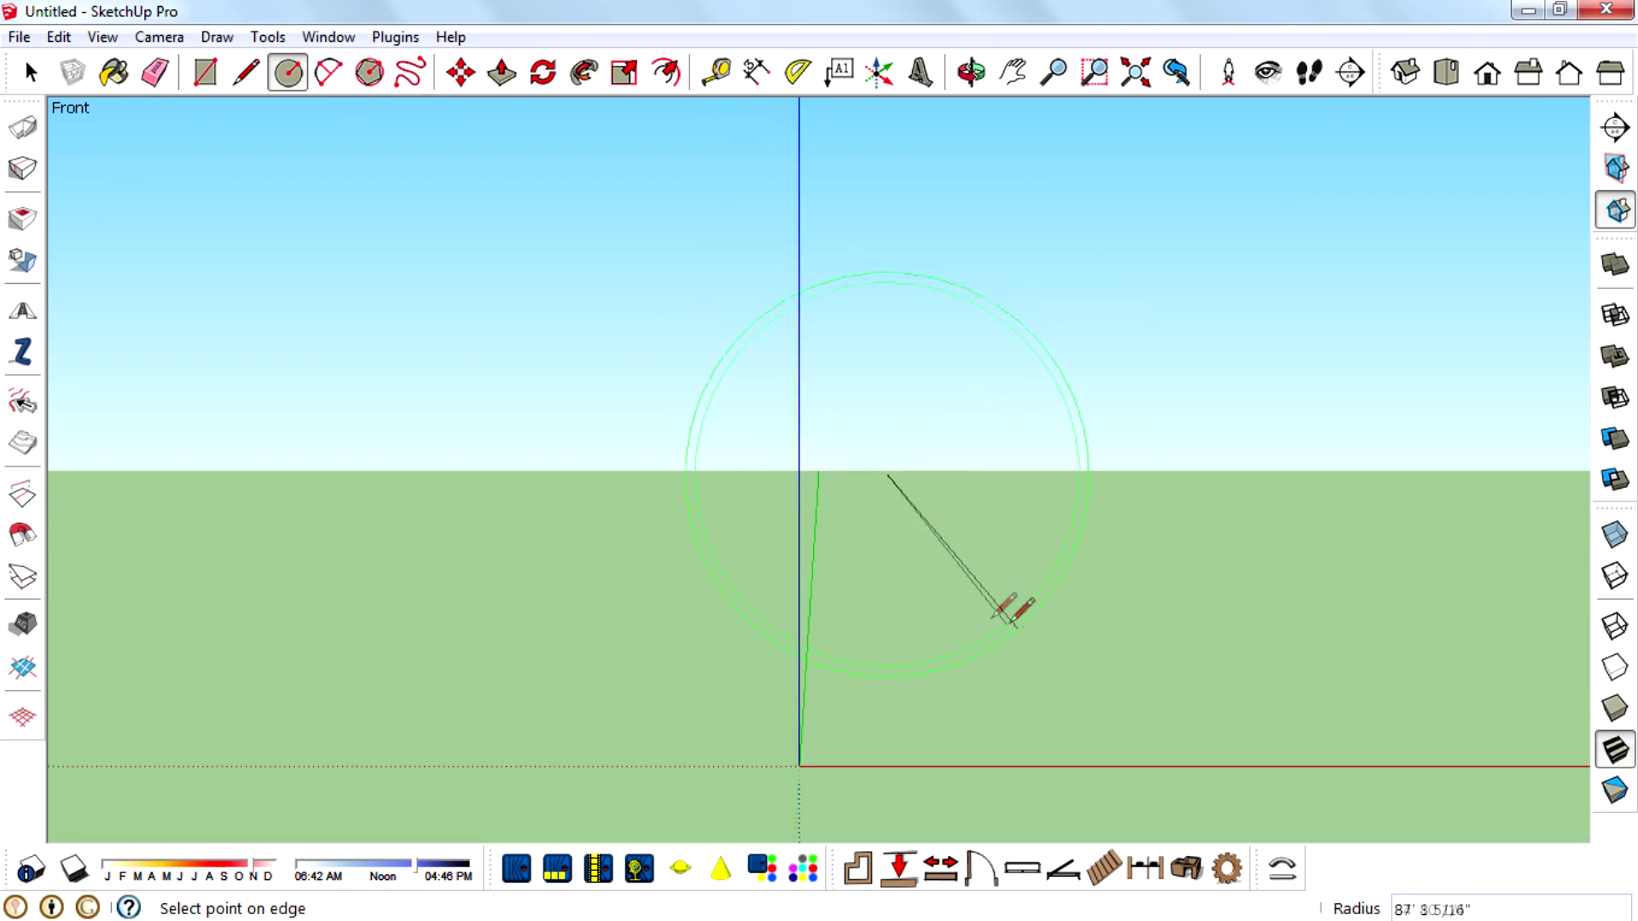
click(975, 605)
middle_drag(998, 588, 1100, 515)
scroll(945, 514, up, 2)
middle_drag(1032, 563, 714, 414)
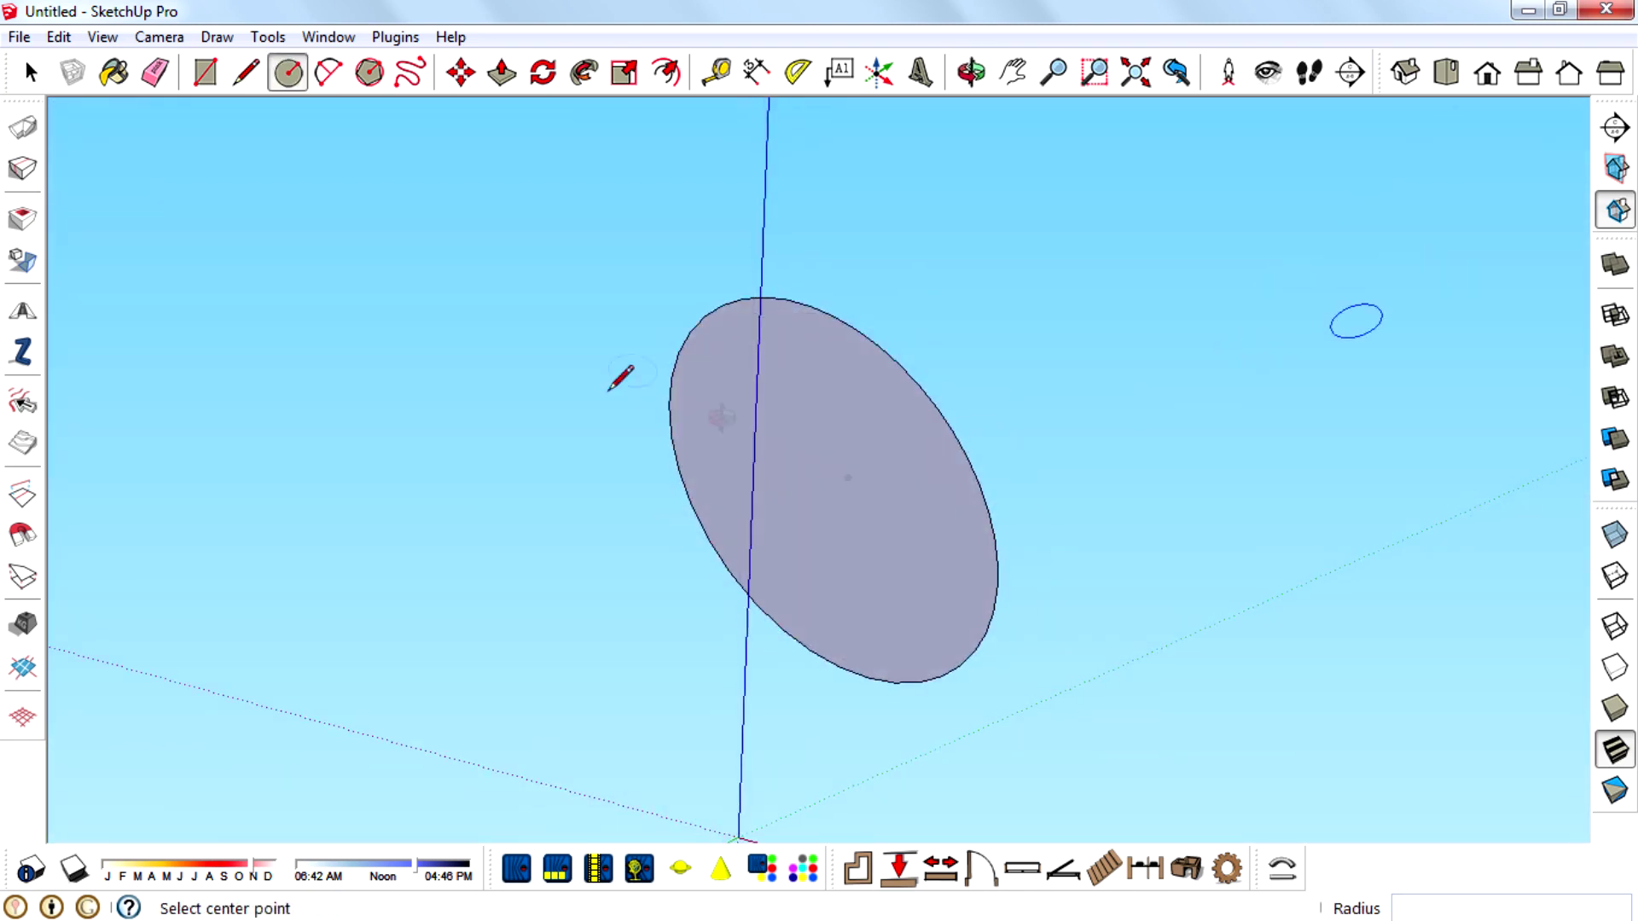
Draw a small circle perpendicular to the dial, centred on its top edge, and sweep it around the rim with Follow Me
middle_drag(607, 390, 1081, 607)
click(288, 72)
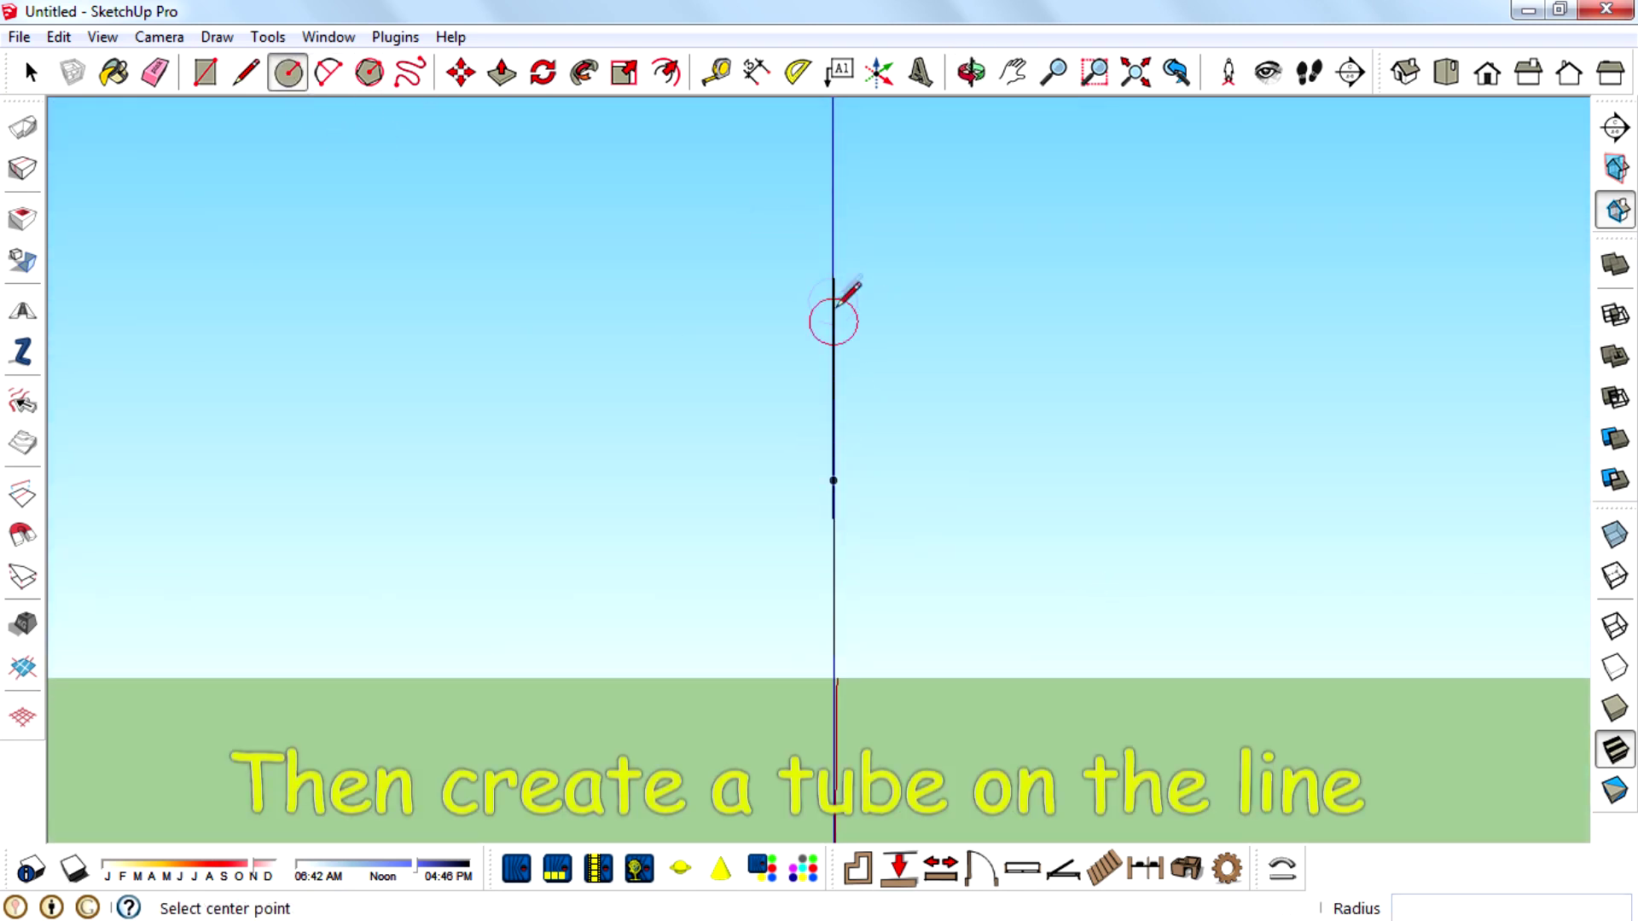
click(833, 273)
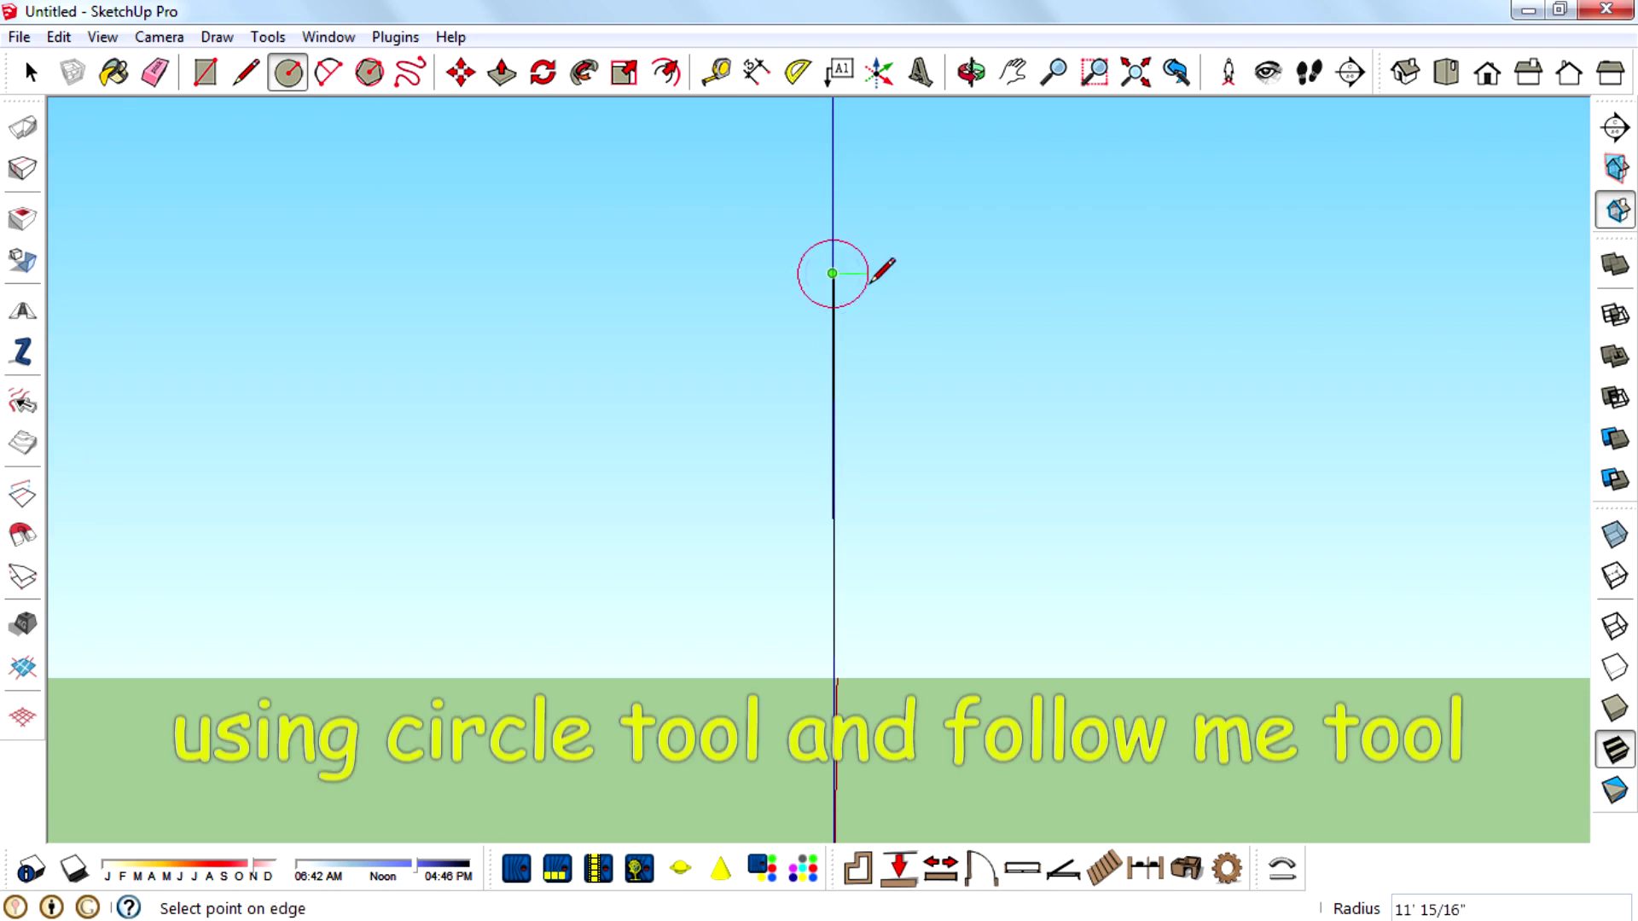
click(858, 274)
middle_drag(858, 274, 692, 461)
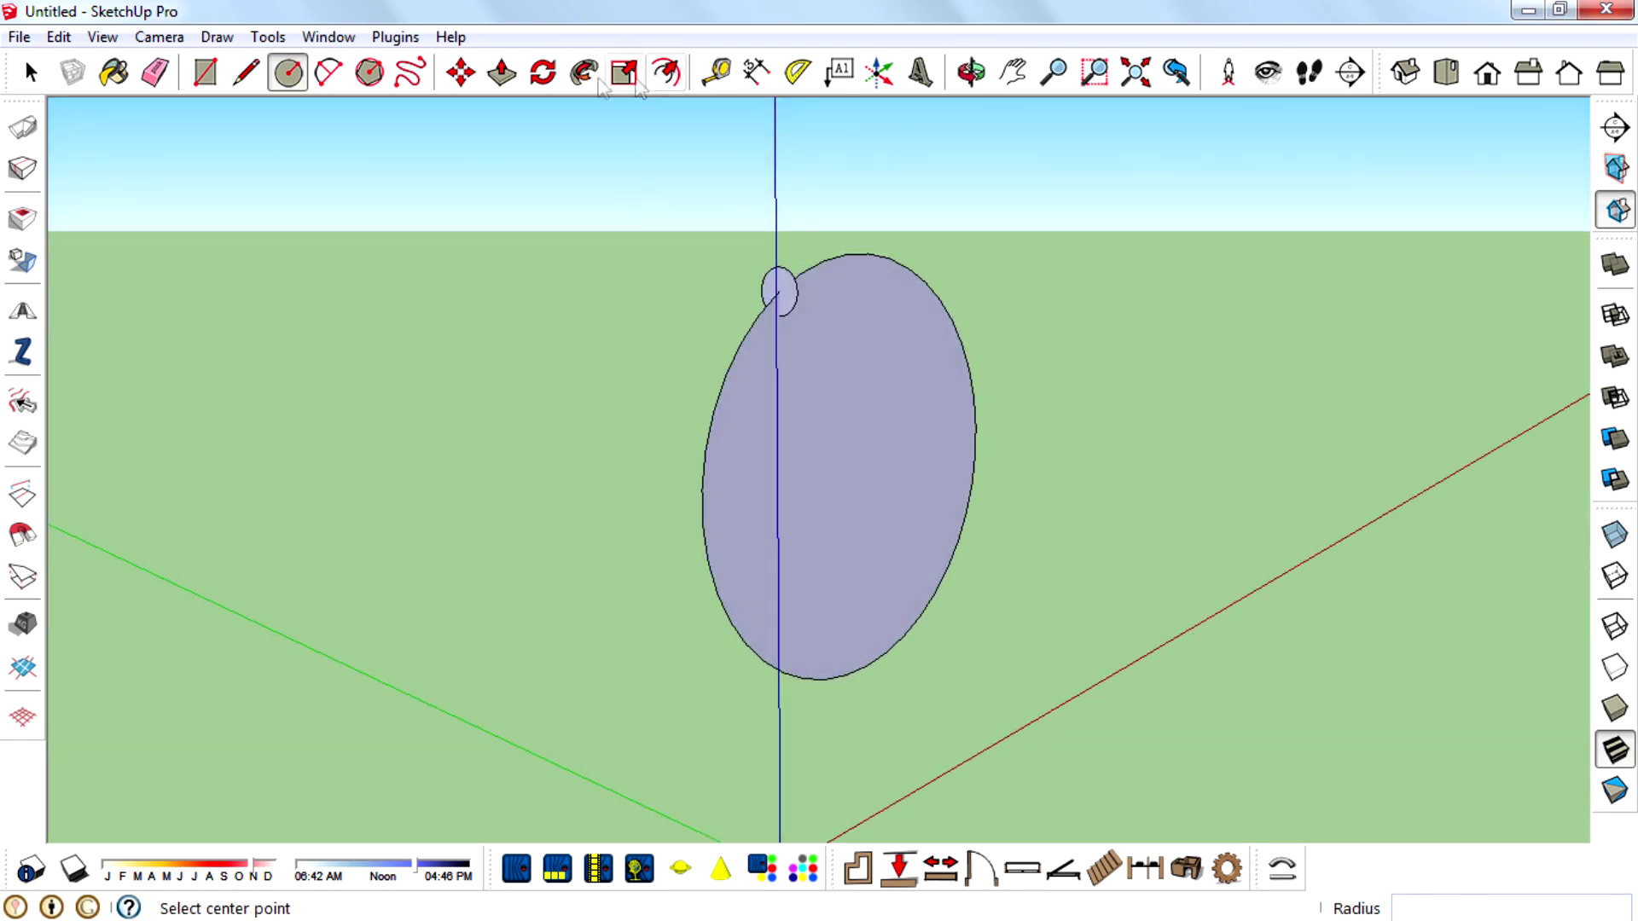
click(777, 280)
click(768, 302)
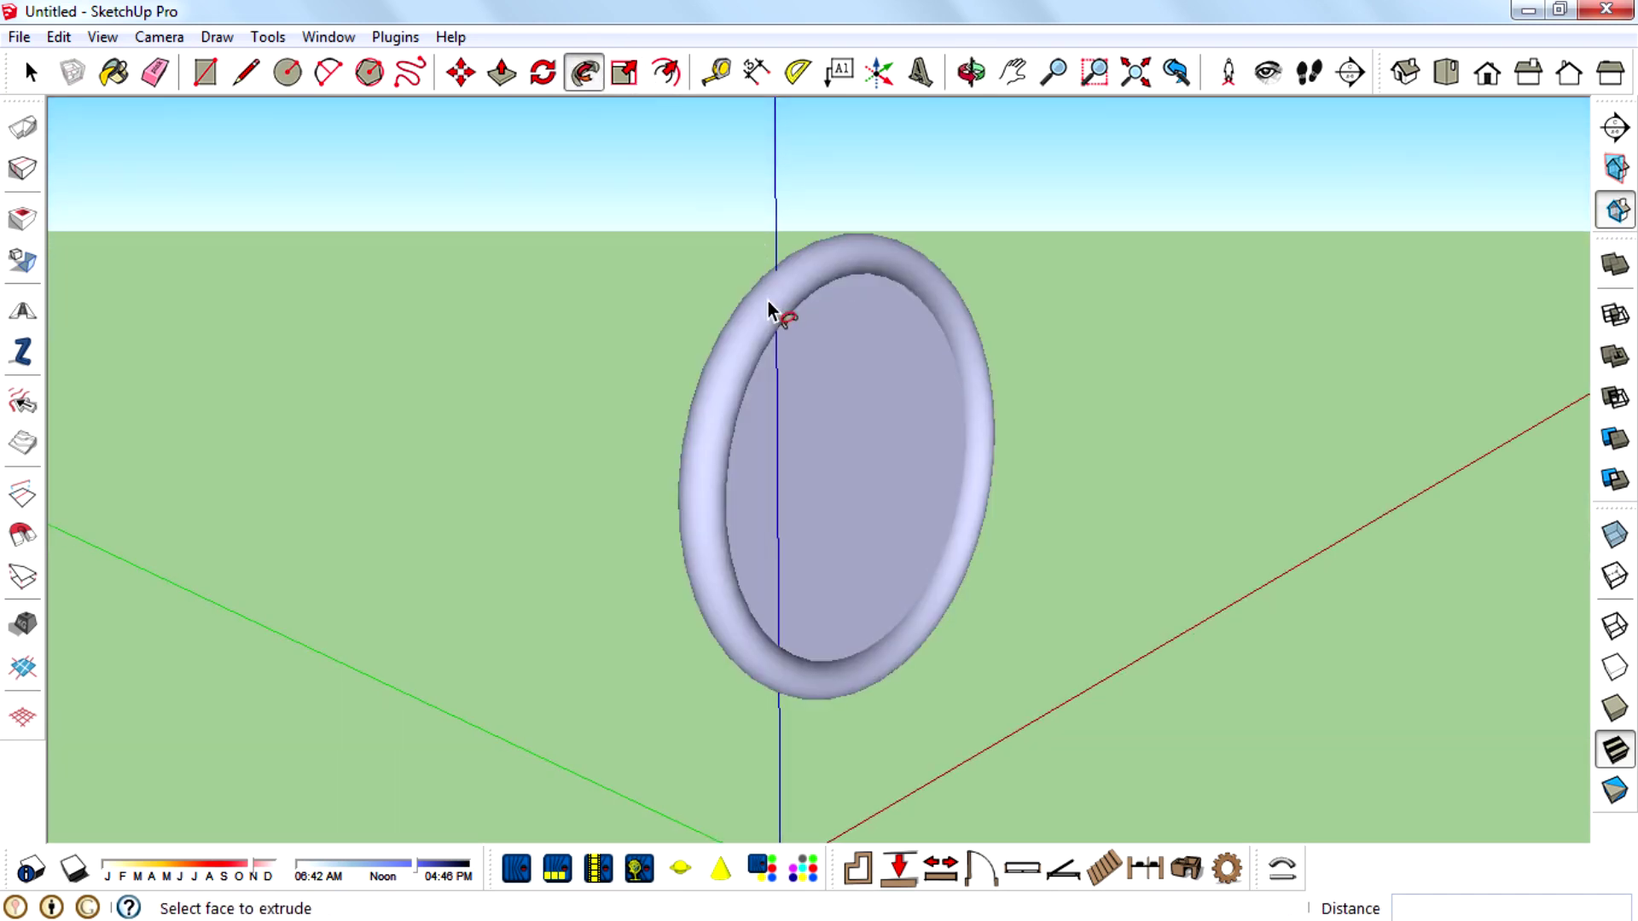
Thicken the disc inside the tube with Push/Pull, about 6' 6" on the back and about 6' 11" on the front
middle_drag(845, 375, 767, 256)
click(502, 72)
click(832, 479)
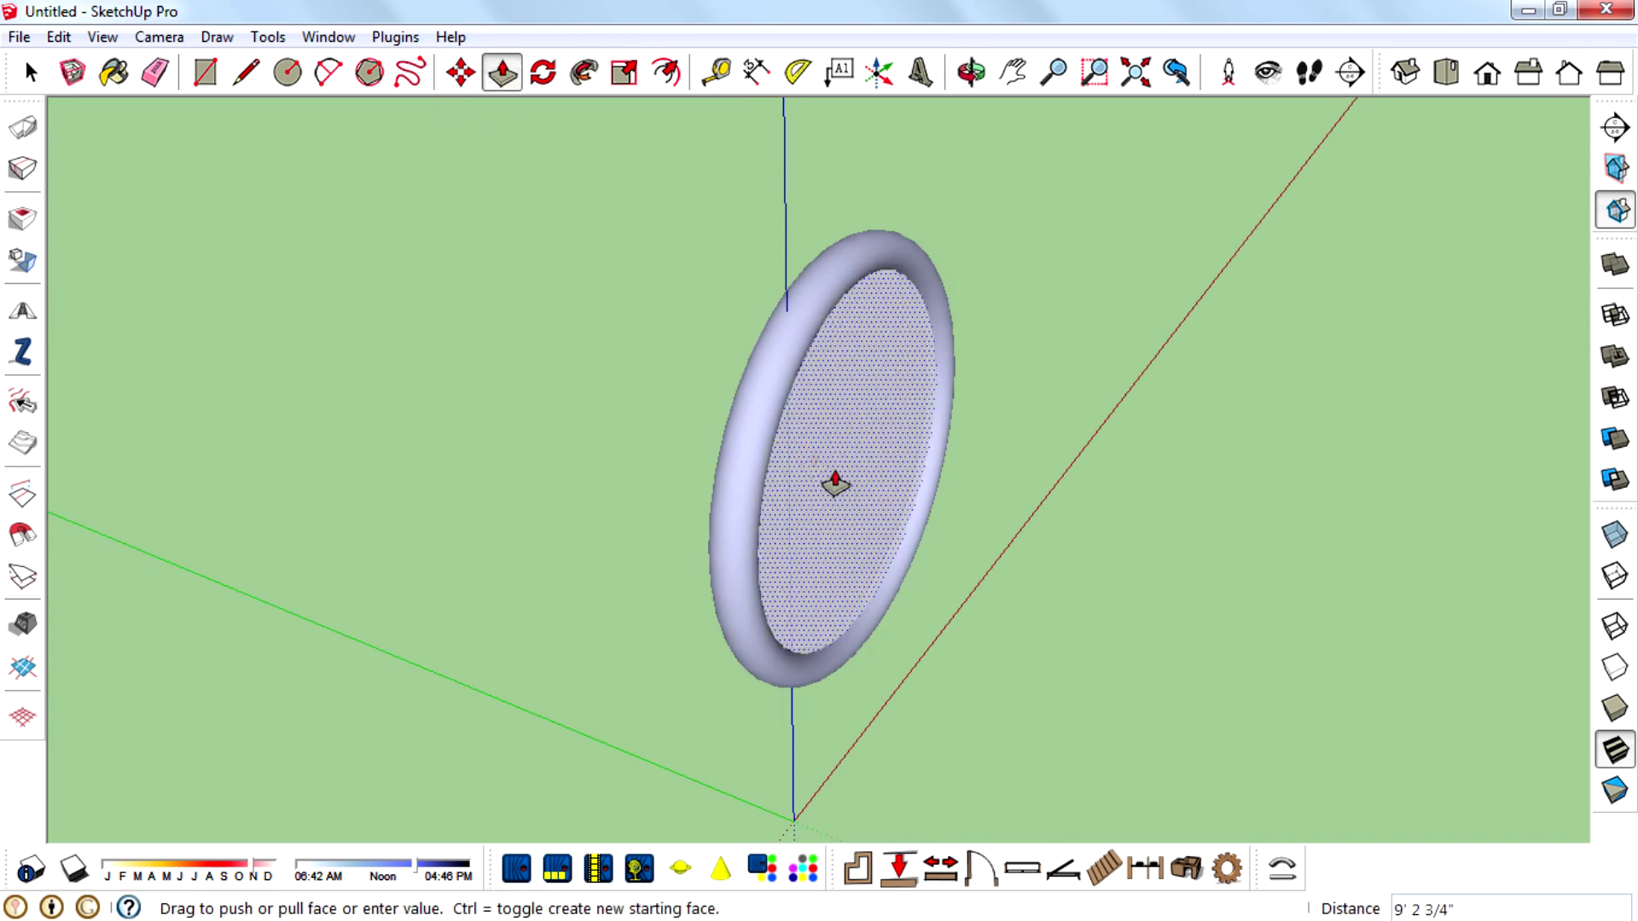
click(754, 546)
middle_drag(381, 585, 906, 559)
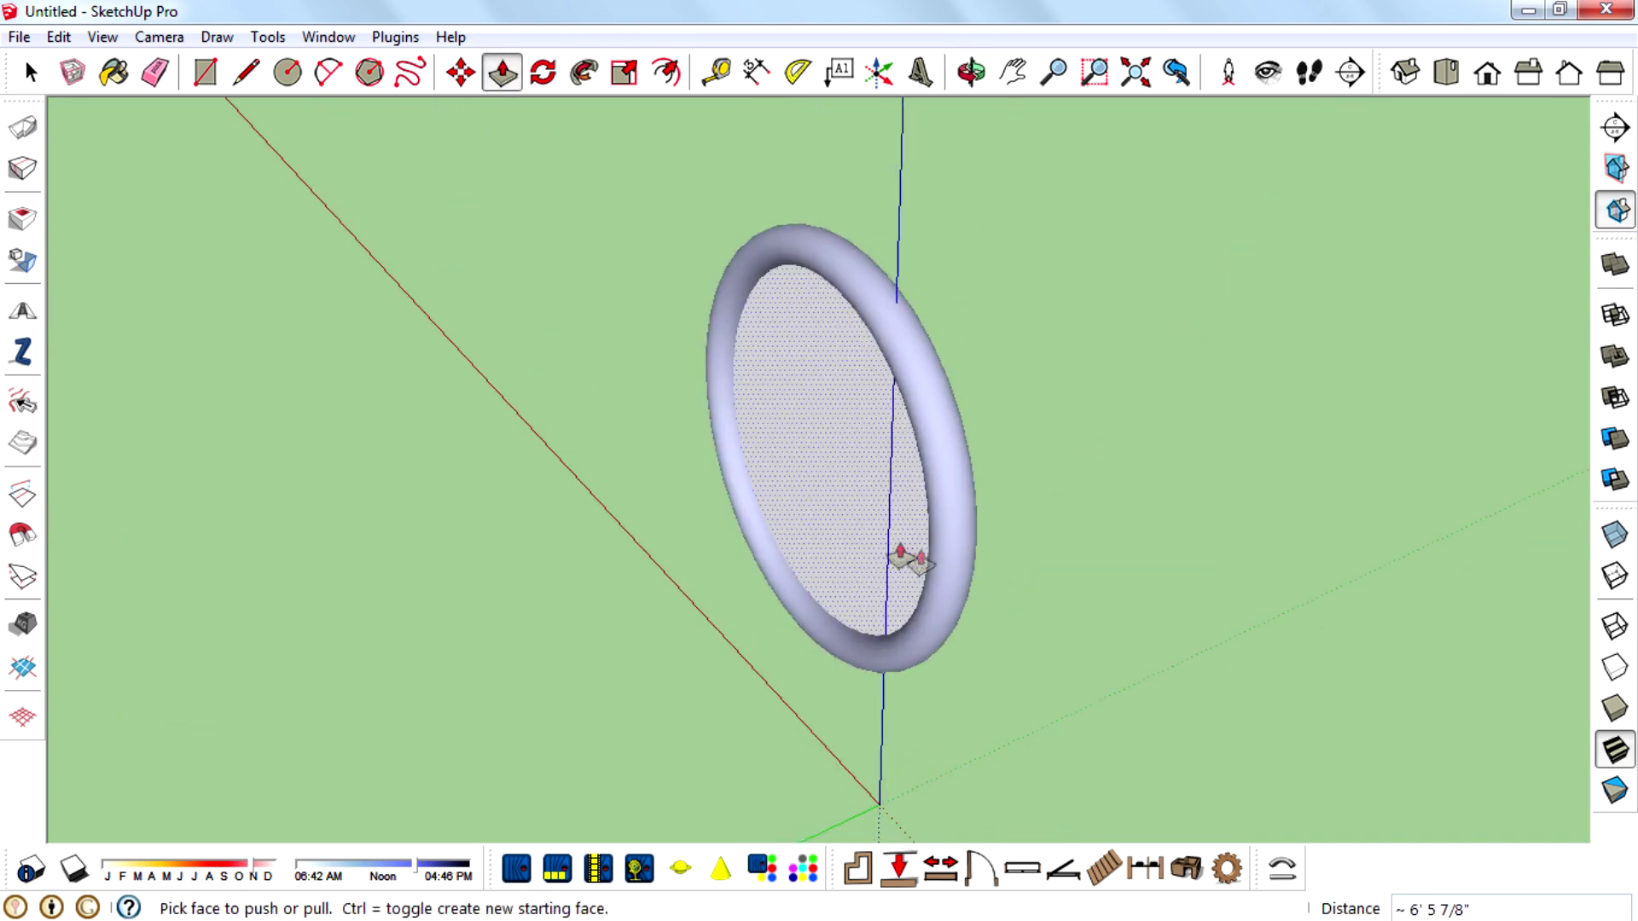
click(880, 559)
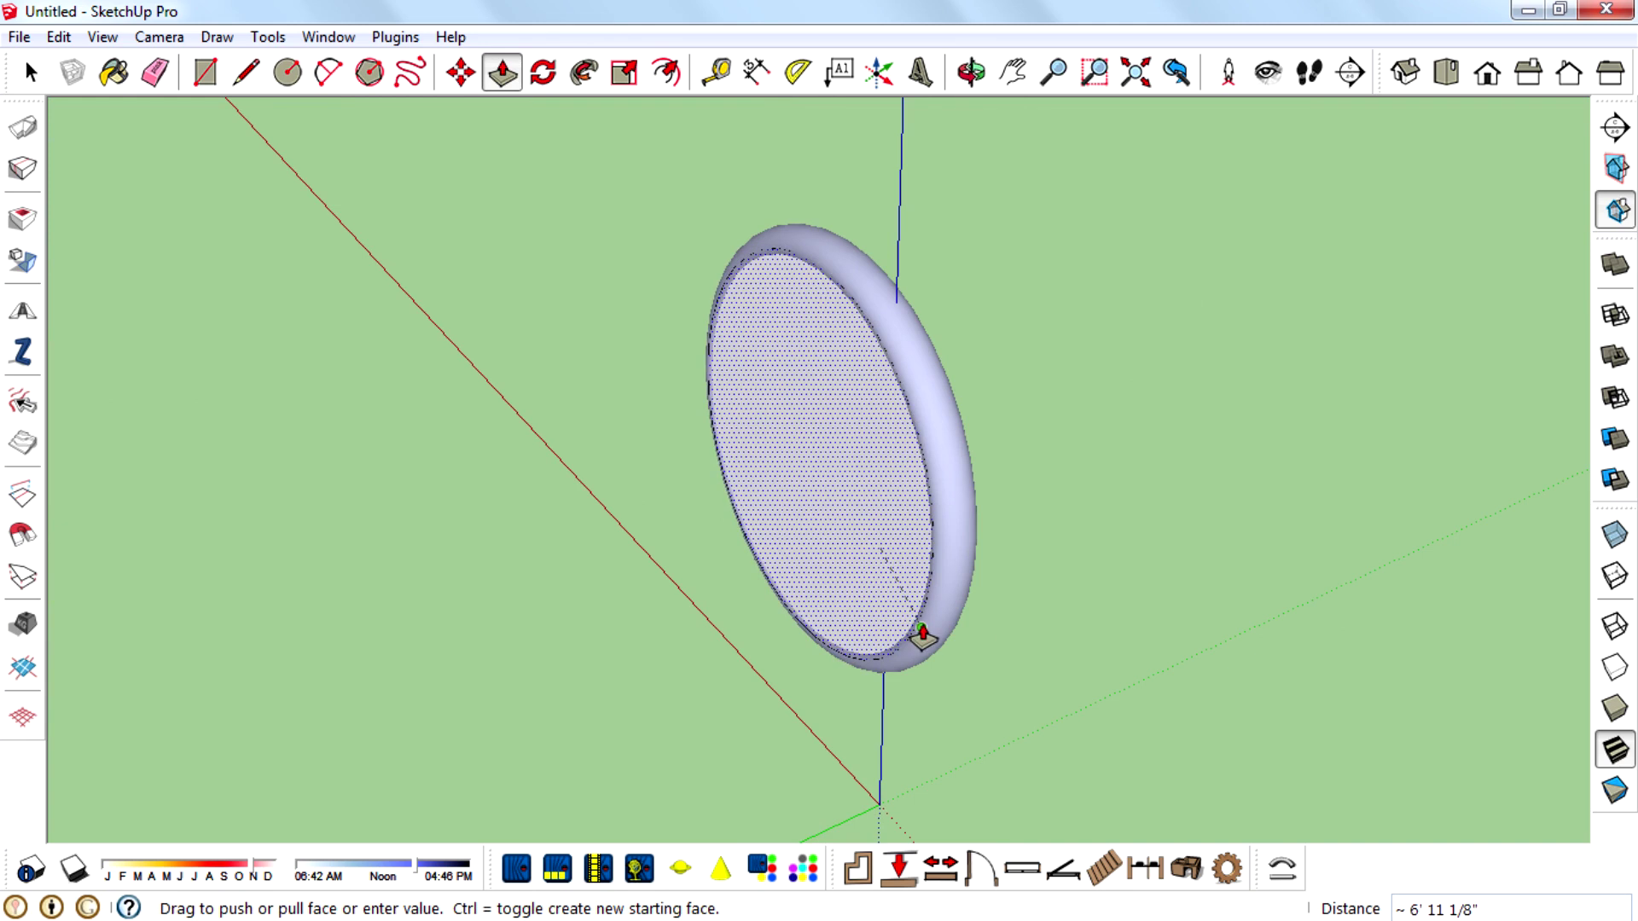
click(921, 636)
Offset the front disc's edge inward about 30' 4", and offset that circle inward about 36' 9" to form a small centre circle
middle_drag(922, 636, 1516, 748)
middle_drag(840, 477, 519, 512)
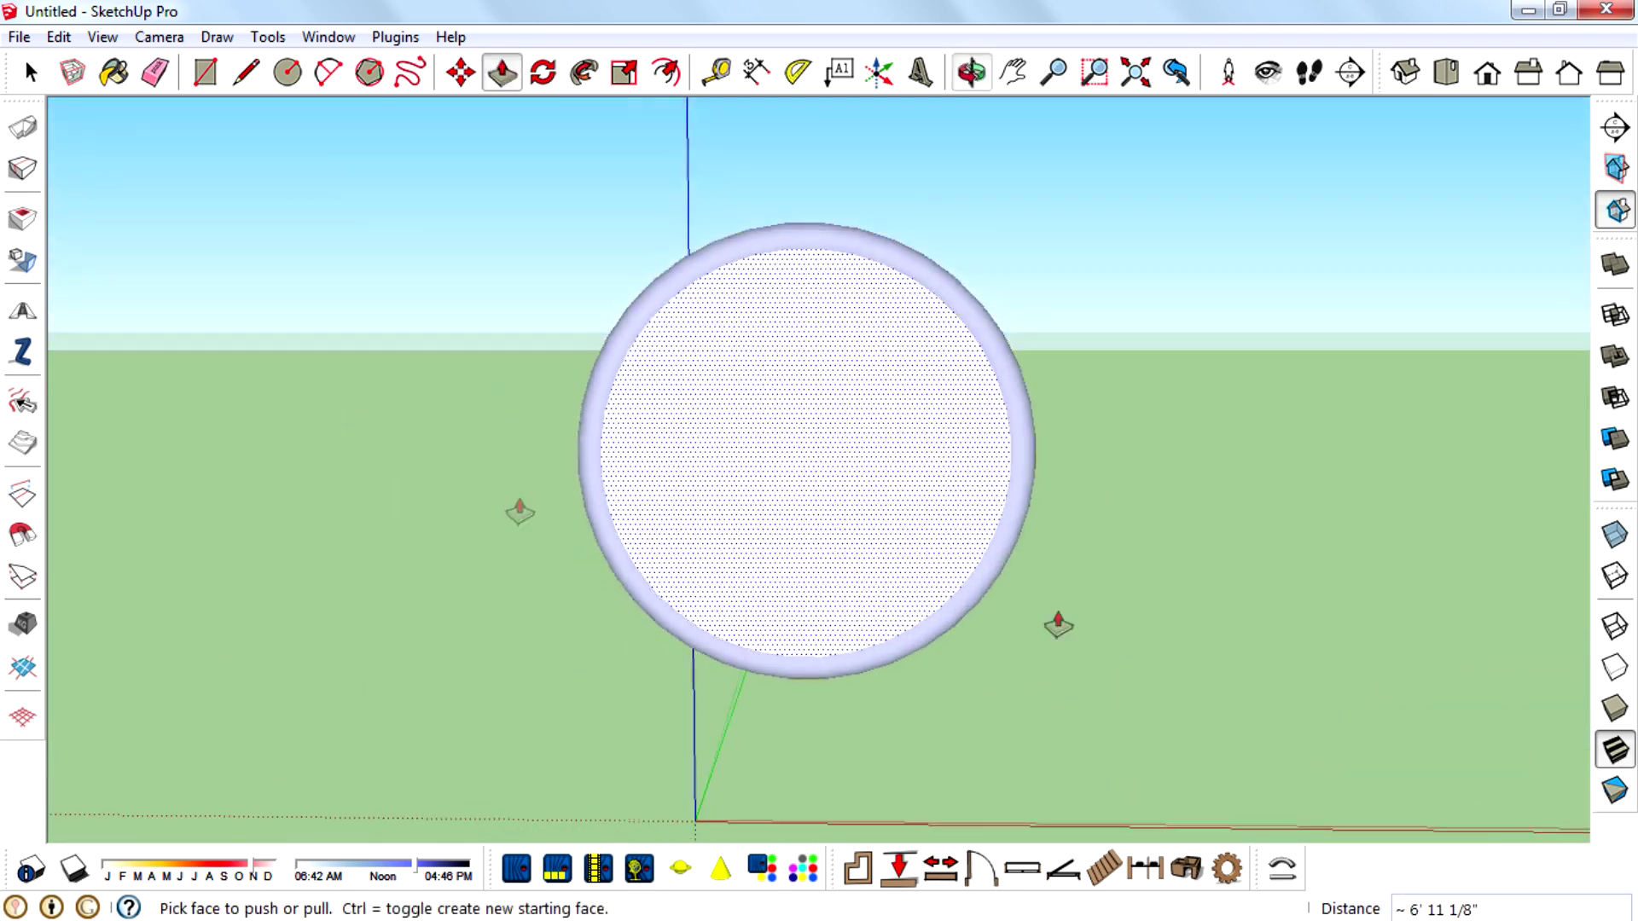
scroll(1057, 625, up, 1)
click(666, 73)
click(578, 306)
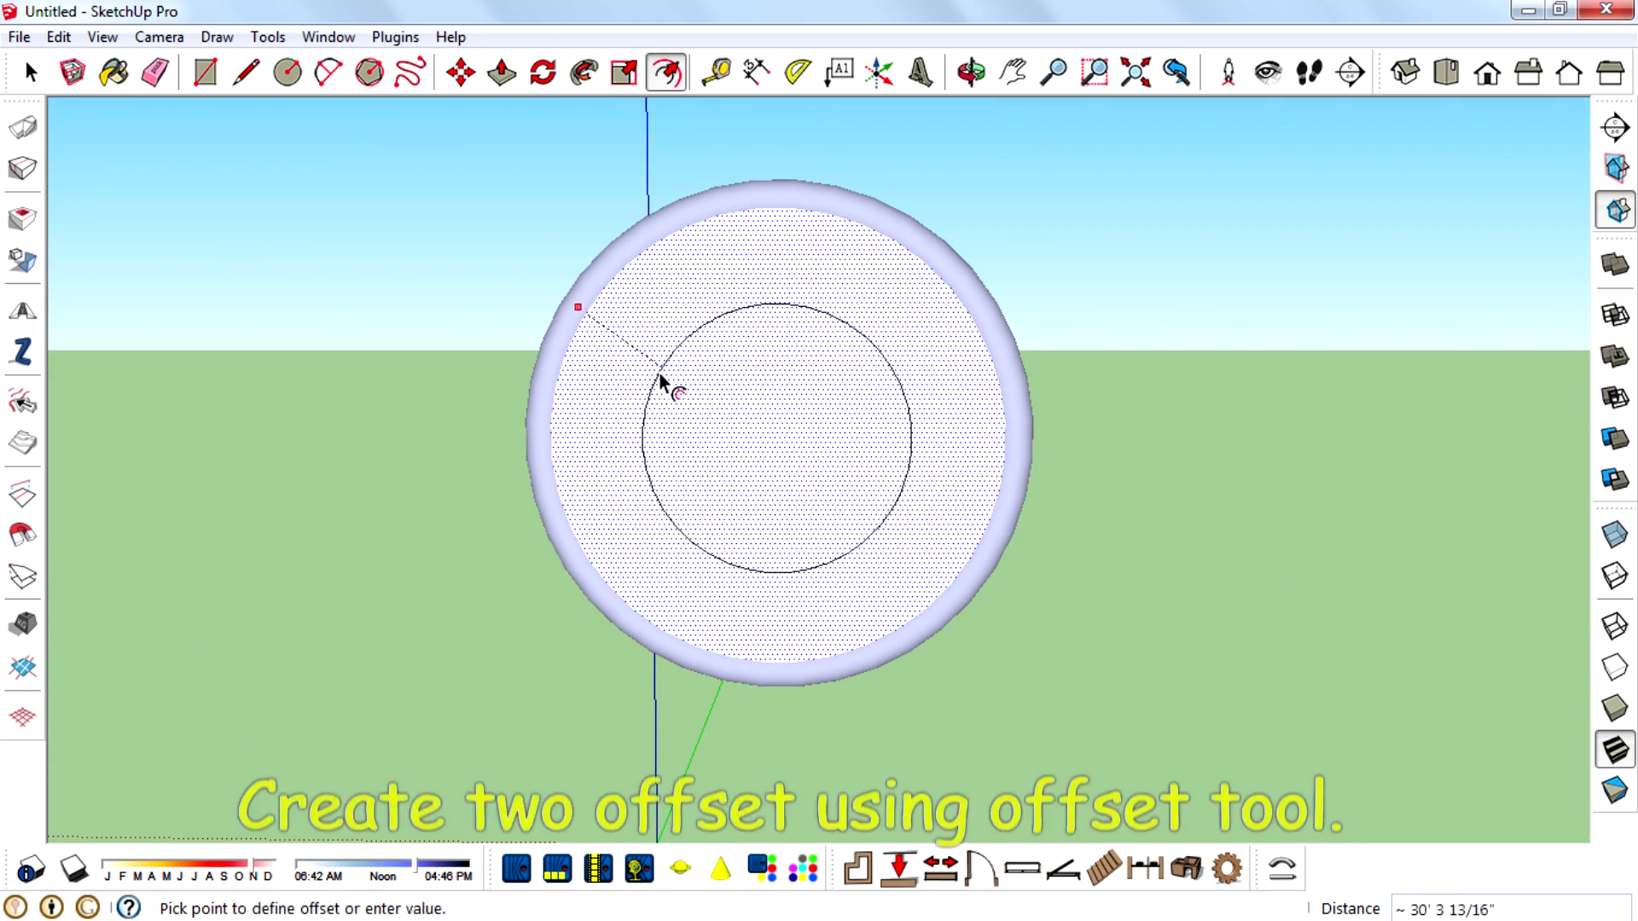
click(659, 374)
scroll(680, 375, up, 2)
click(641, 329)
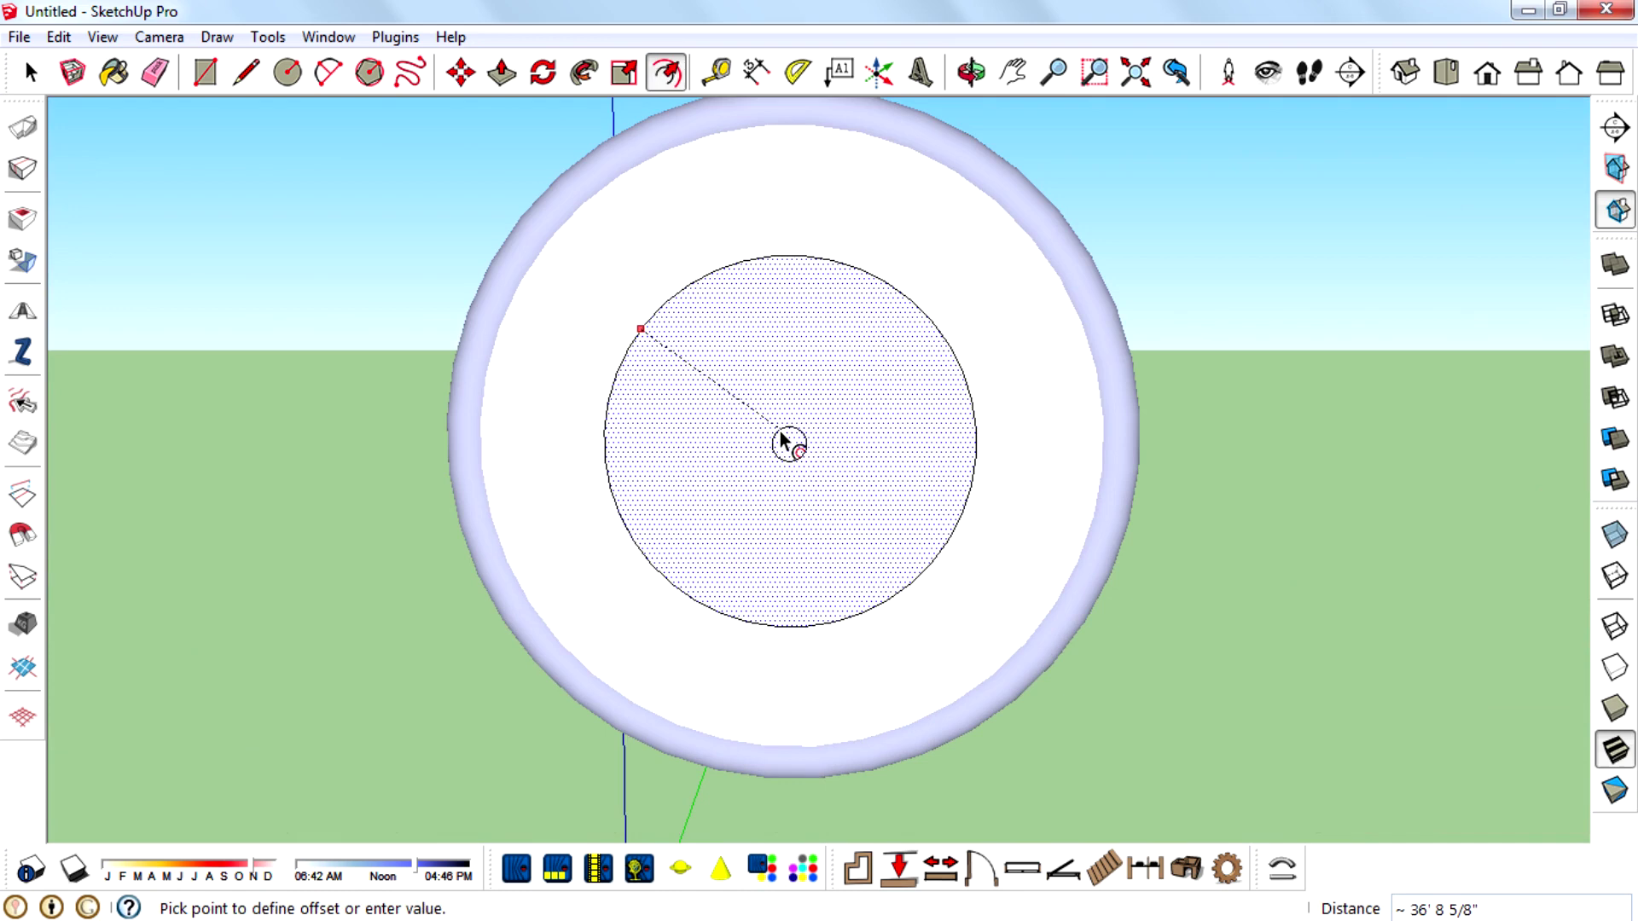
click(780, 432)
Pull the small centre circle out about 3' 11" to form the hub for the clock hands
middle_drag(780, 433, 756, 472)
key(p)
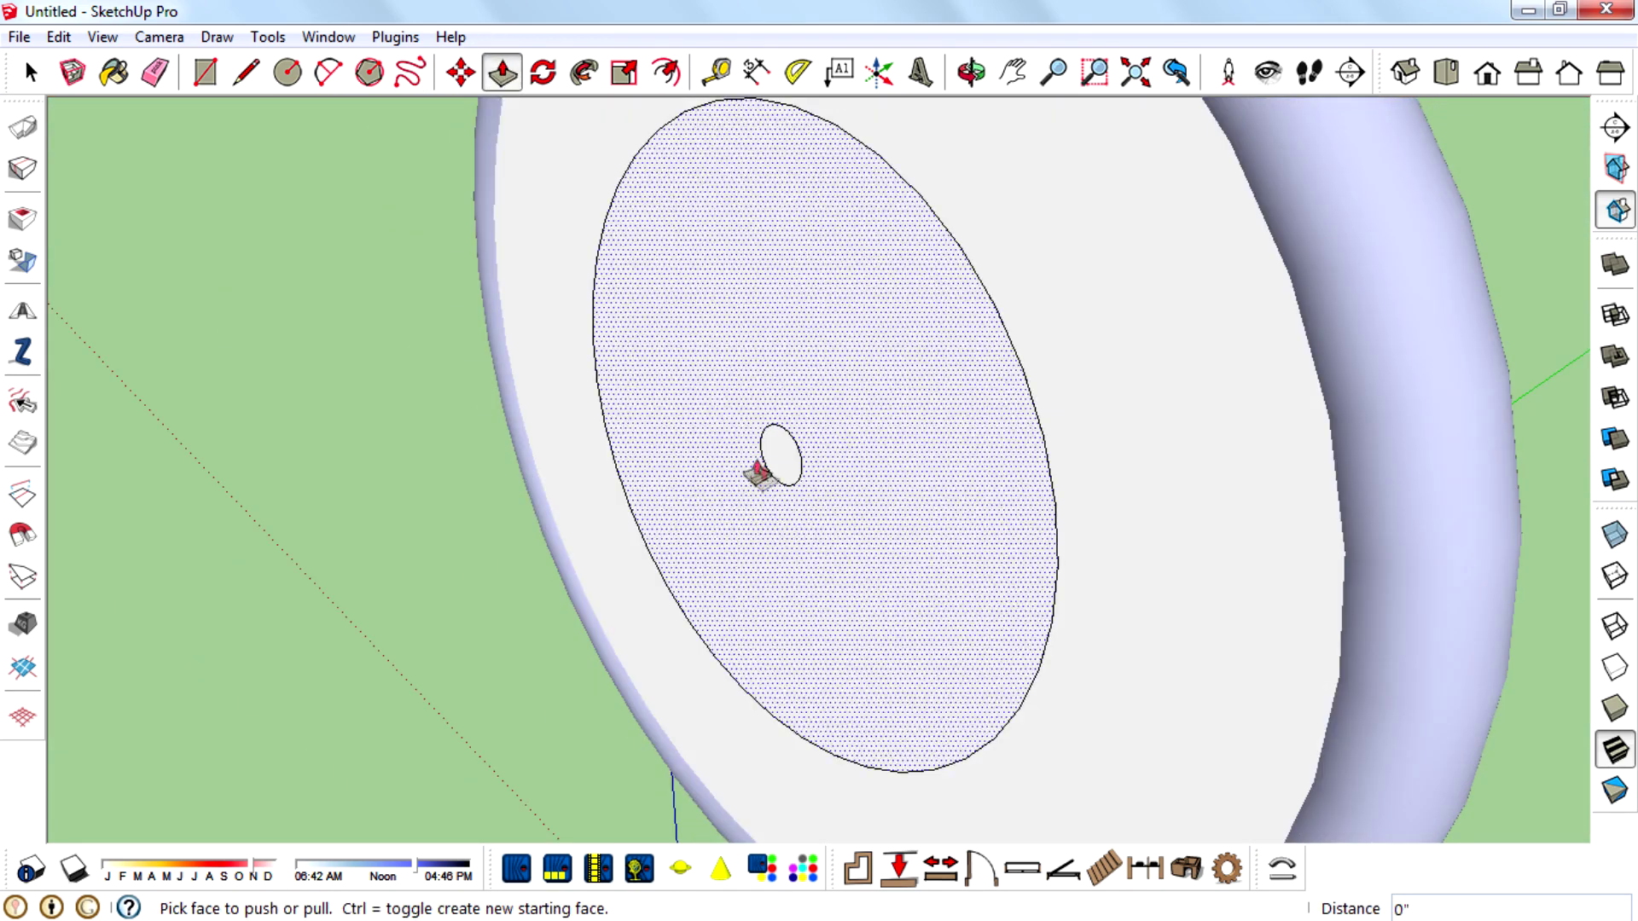
click(772, 456)
click(762, 478)
scroll(772, 503, down, 6)
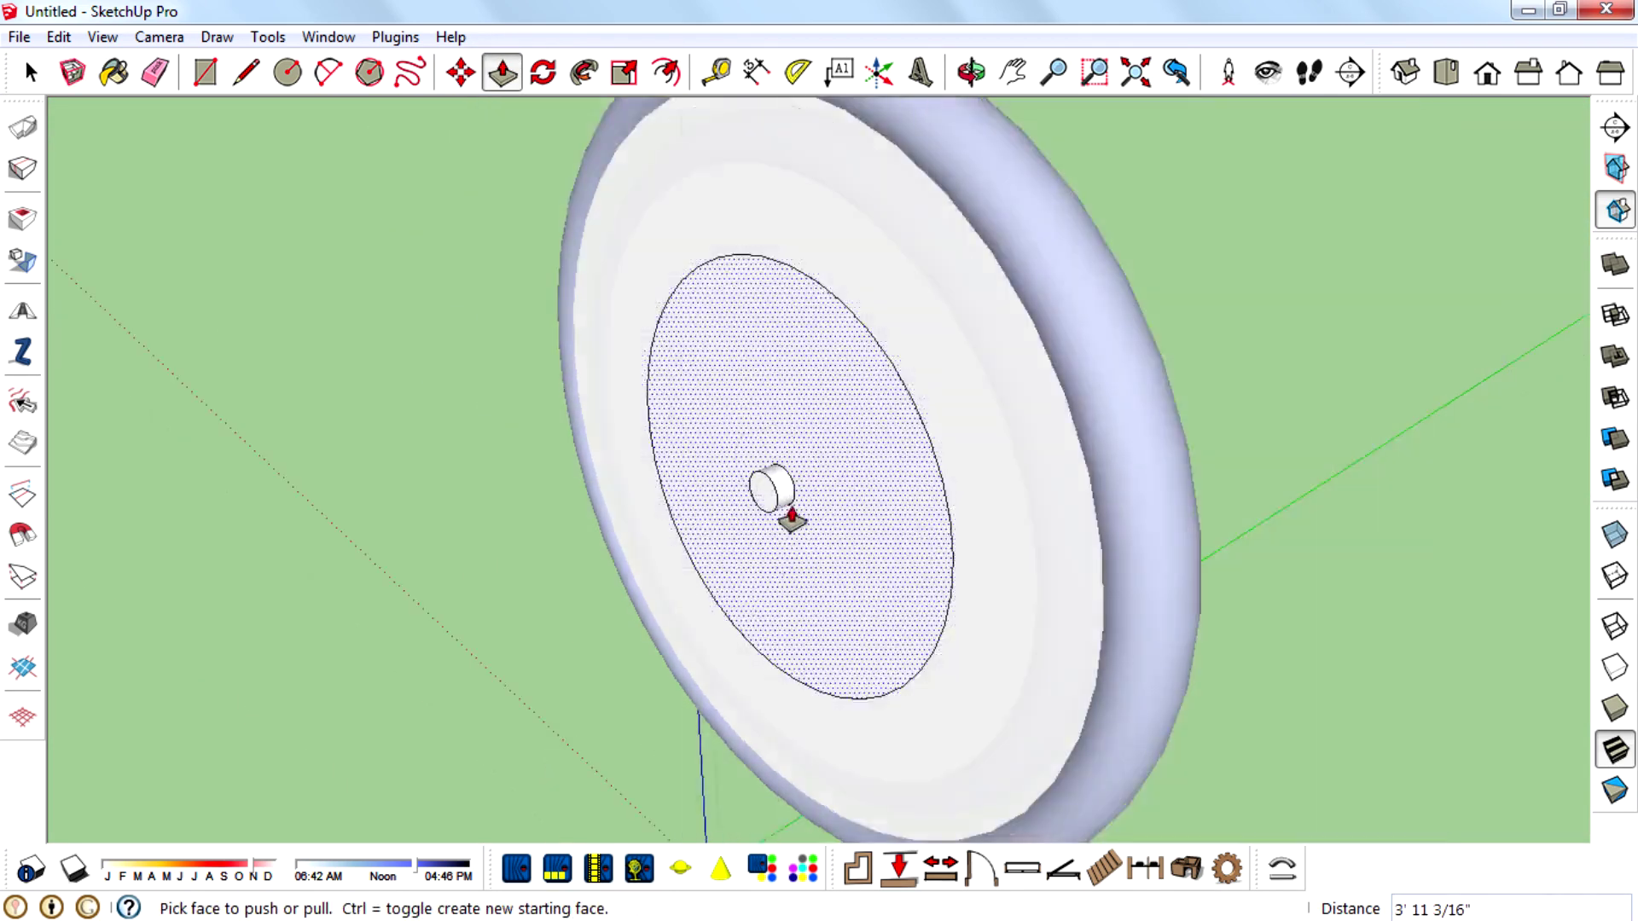
Scale the tube around the dial along the green axis by about 1.22 towards the front and clear the selection
click(624, 72)
click(30, 72)
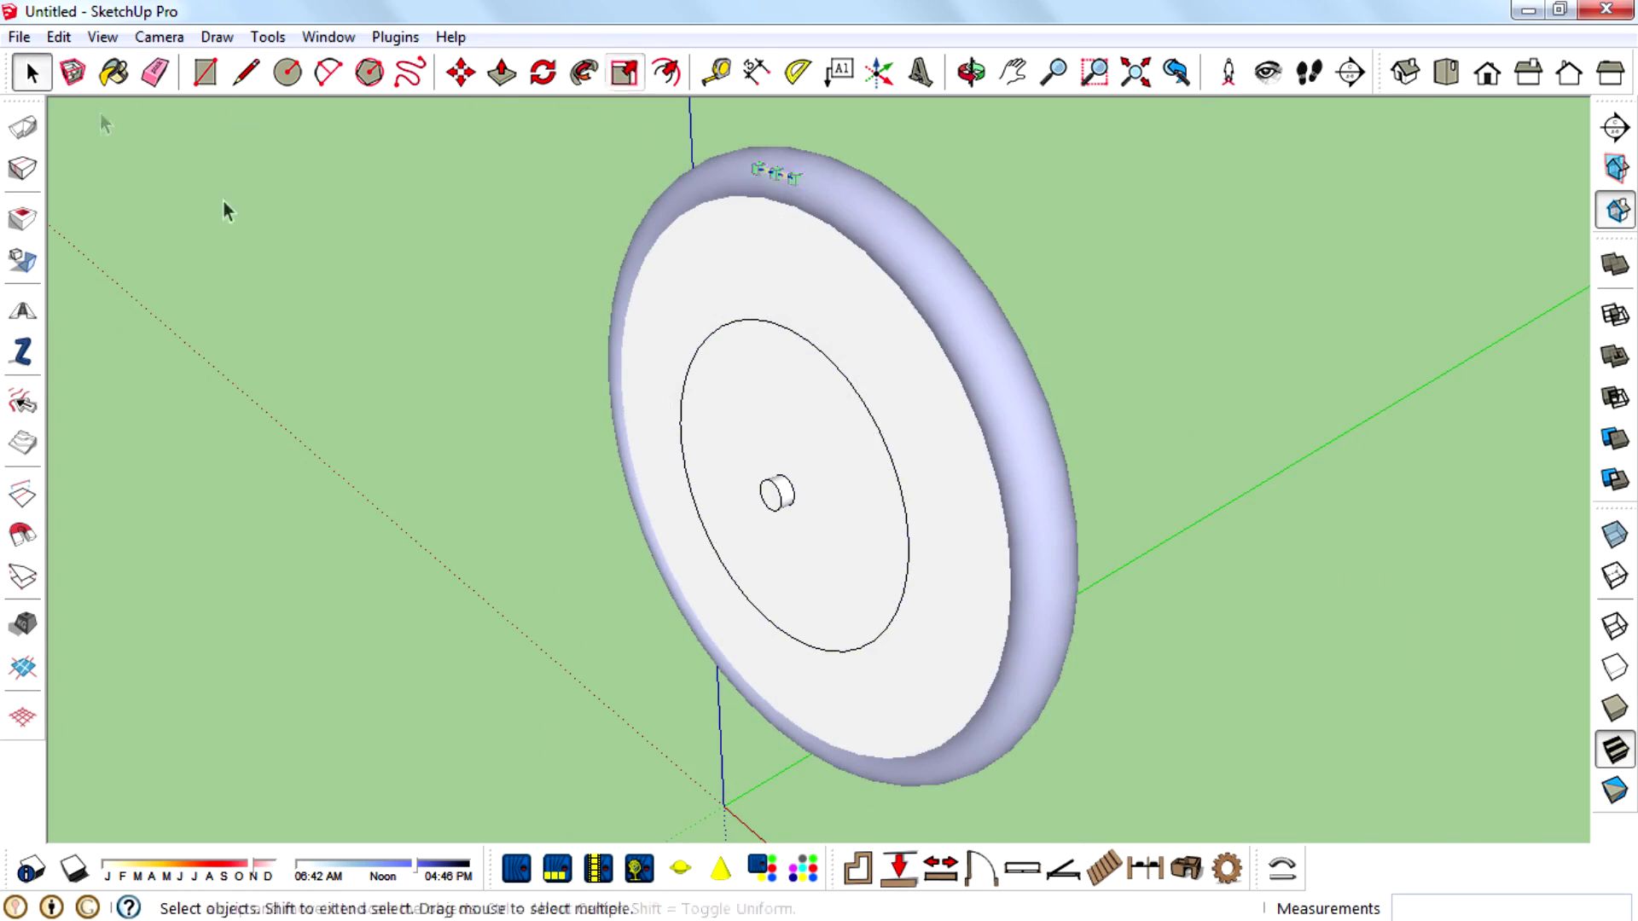
click(799, 177)
click(625, 71)
click(827, 472)
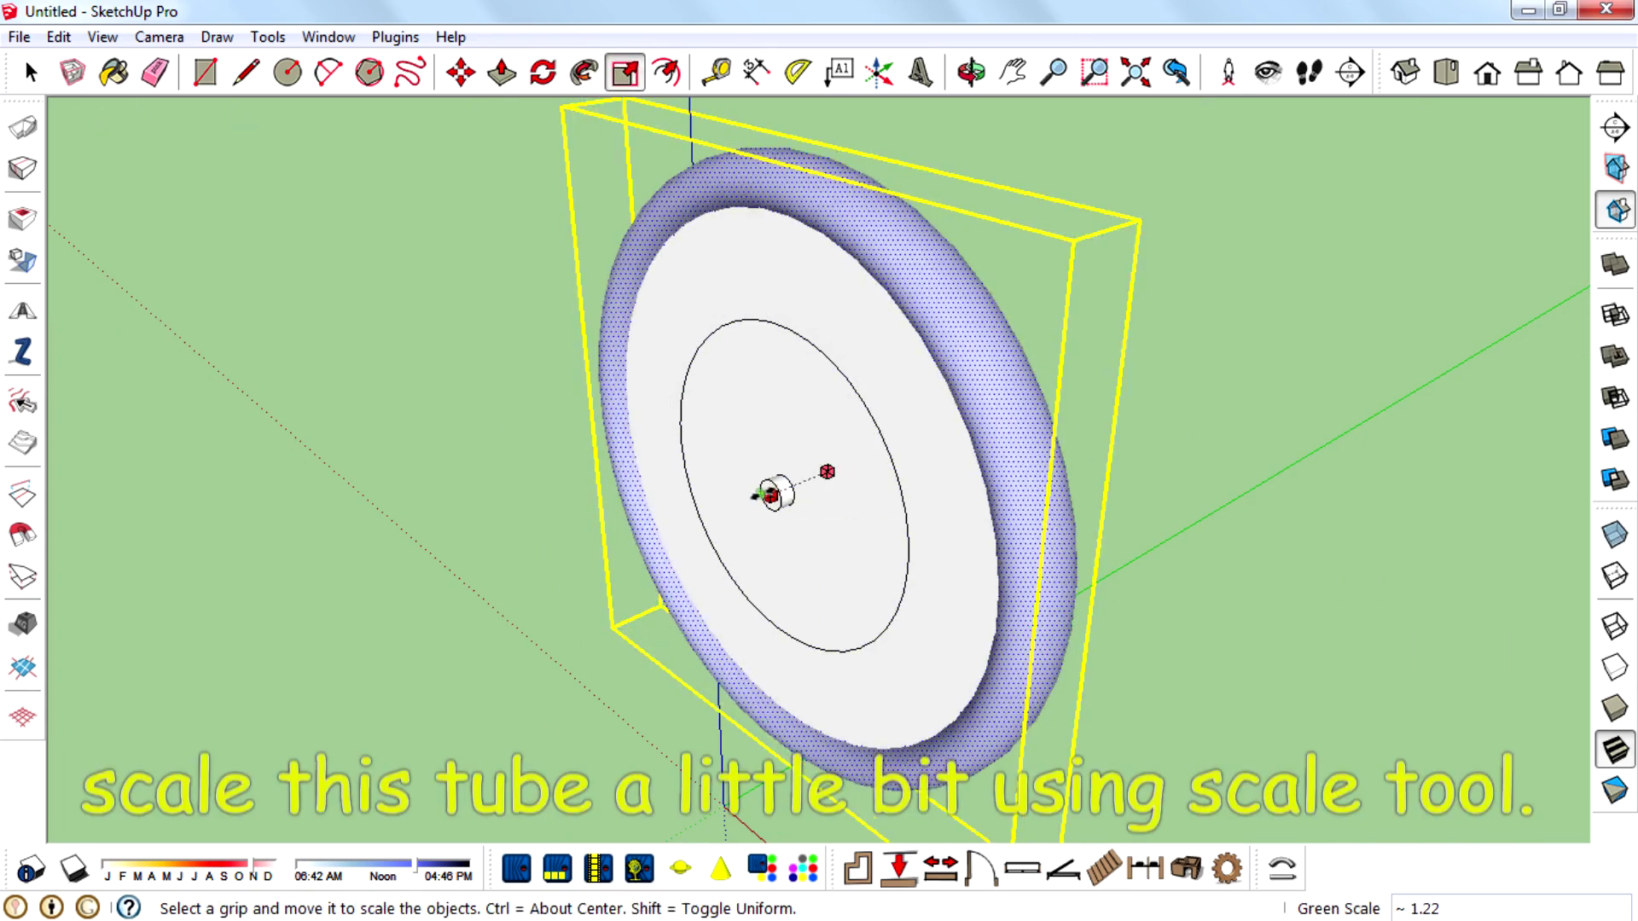
click(764, 487)
middle_drag(768, 488, 546, 495)
click(32, 72)
click(324, 145)
In the front view, draw a narrow upright rectangle about 14' 4" wide and 142' high beside the dial for a clock hand
scroll(325, 145, down, 1)
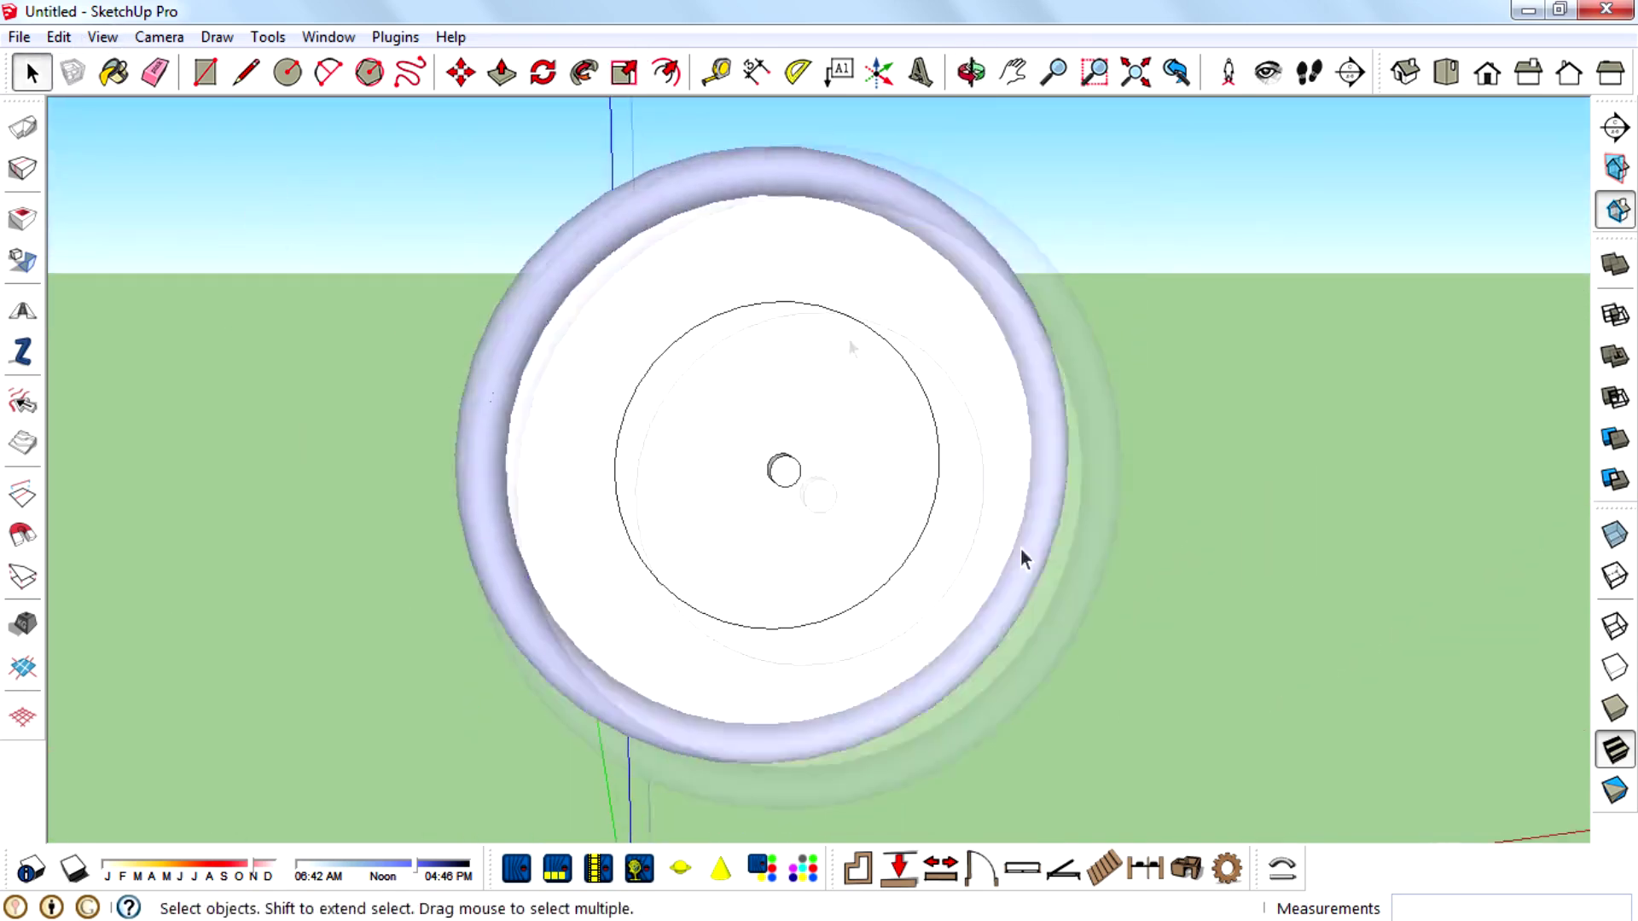
middle_drag(1023, 553, 981, 520)
scroll(741, 546, down, 3)
click(1495, 83)
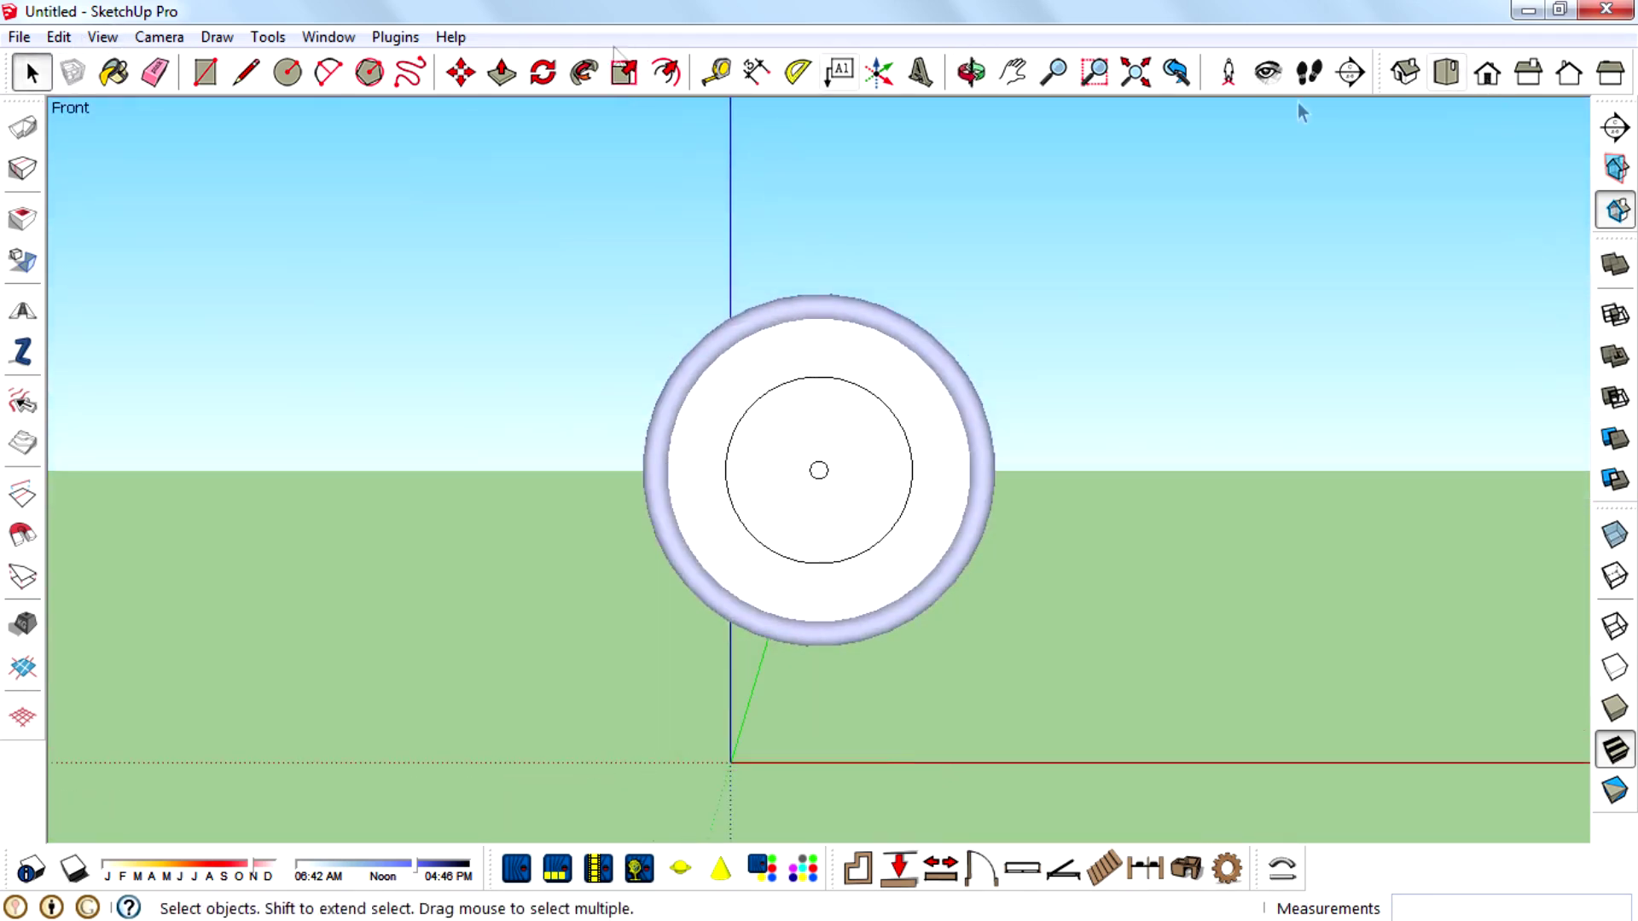
click(205, 73)
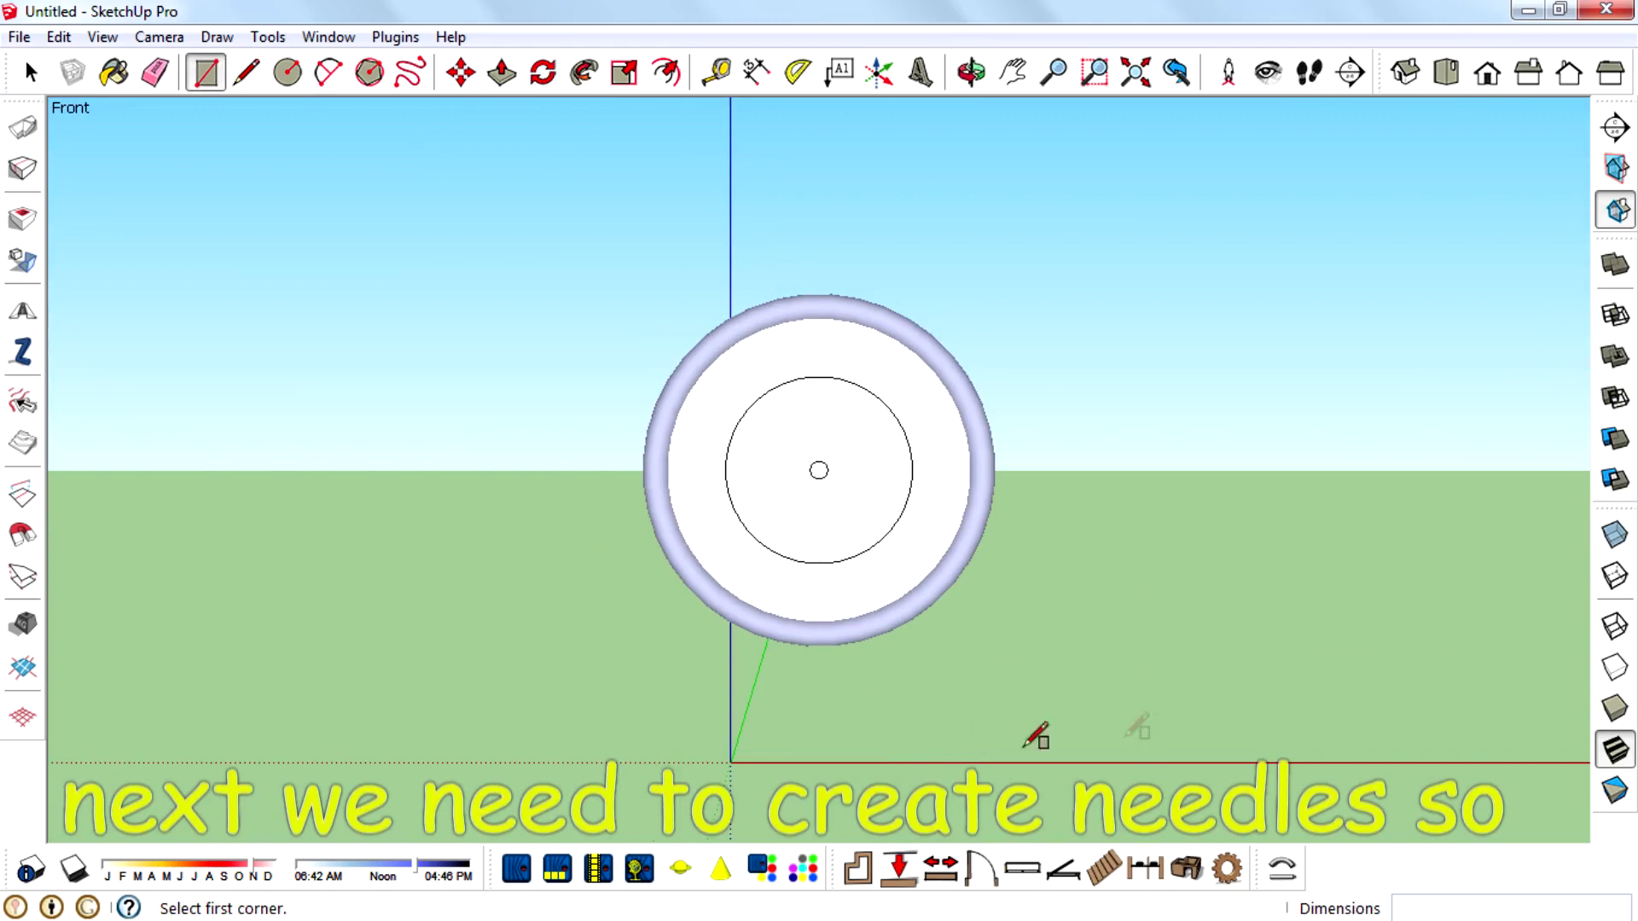
click(1055, 530)
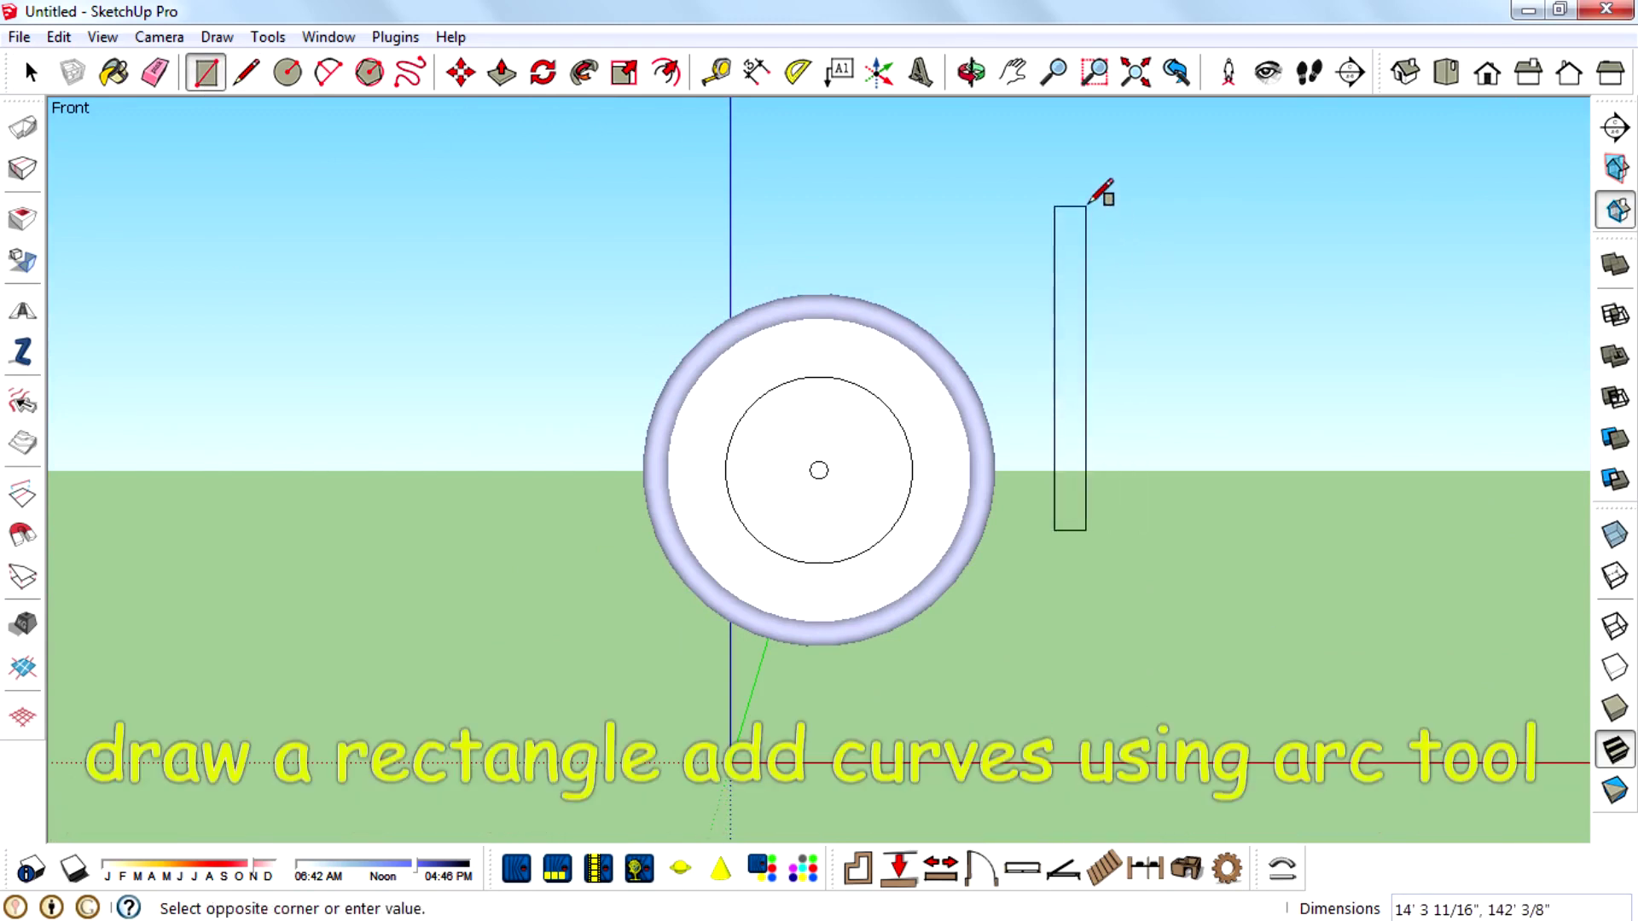
click(1086, 204)
scroll(1088, 267, up, 3)
scroll(367, 115, down, 1)
click(329, 72)
scroll(932, 585, up, 3)
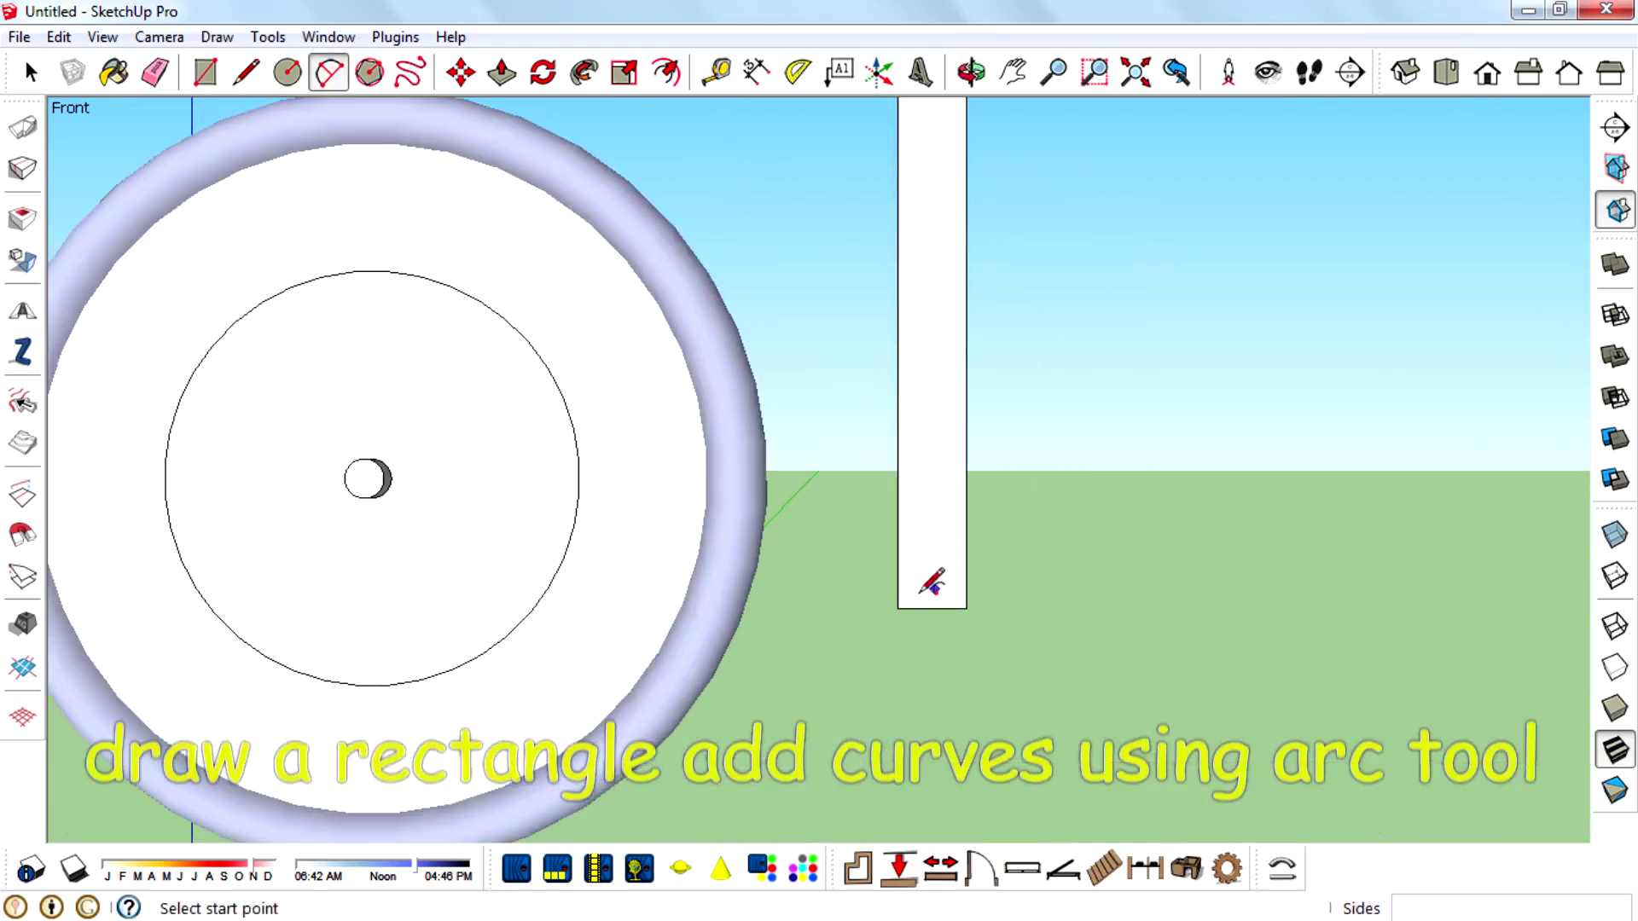
scroll(900, 731, down, 2)
click(893, 663)
click(892, 476)
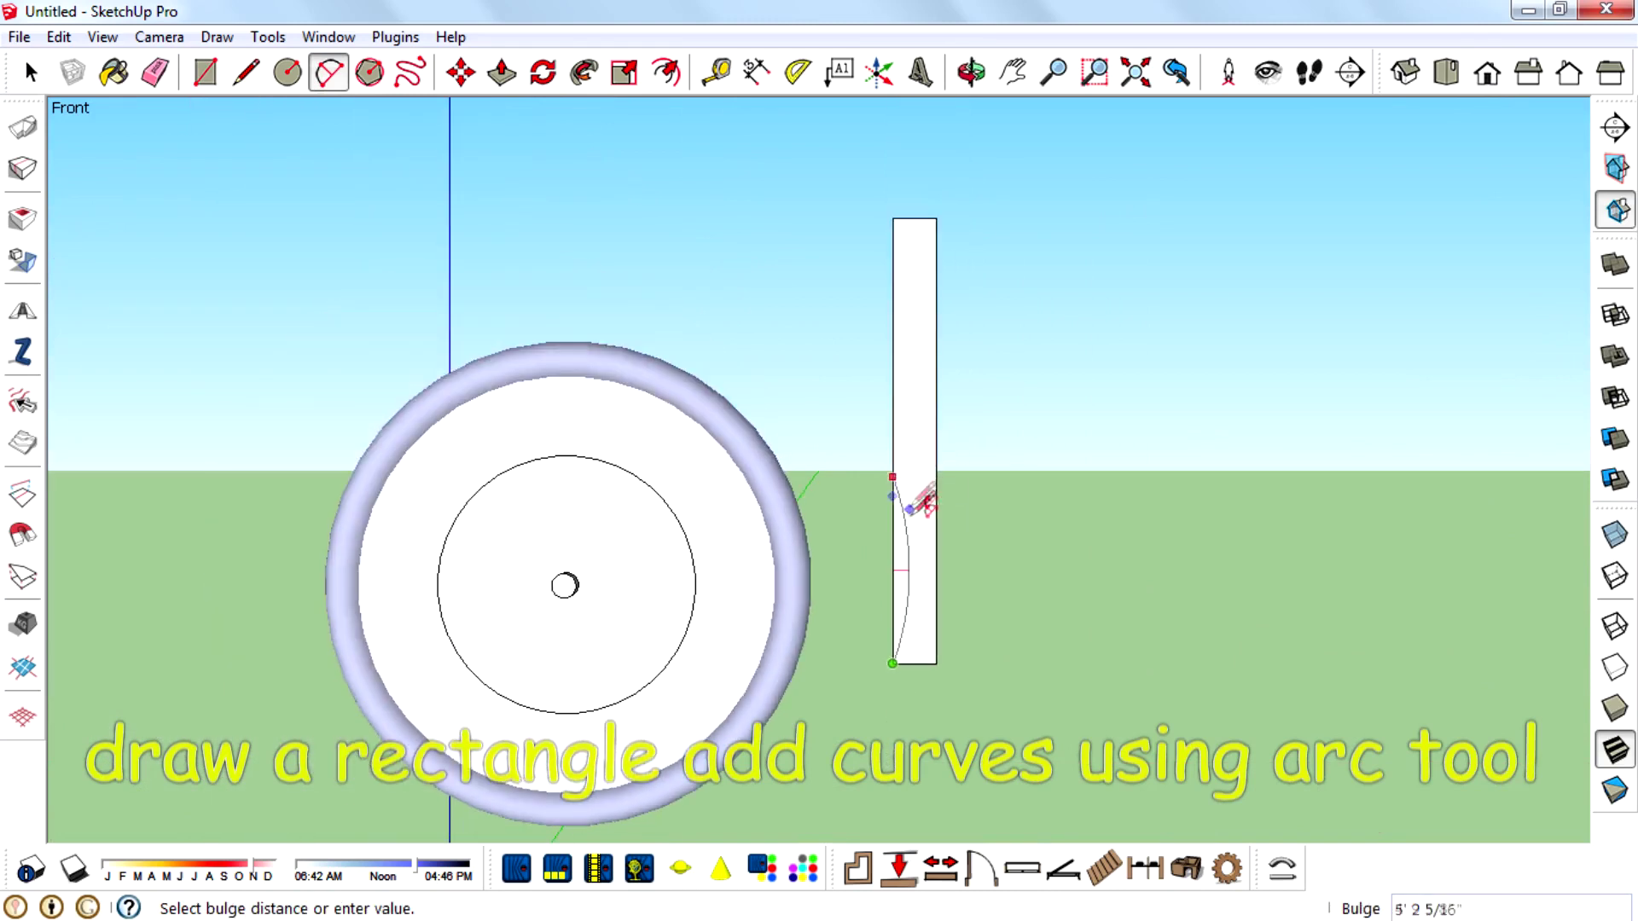
scroll(907, 546, up, 2)
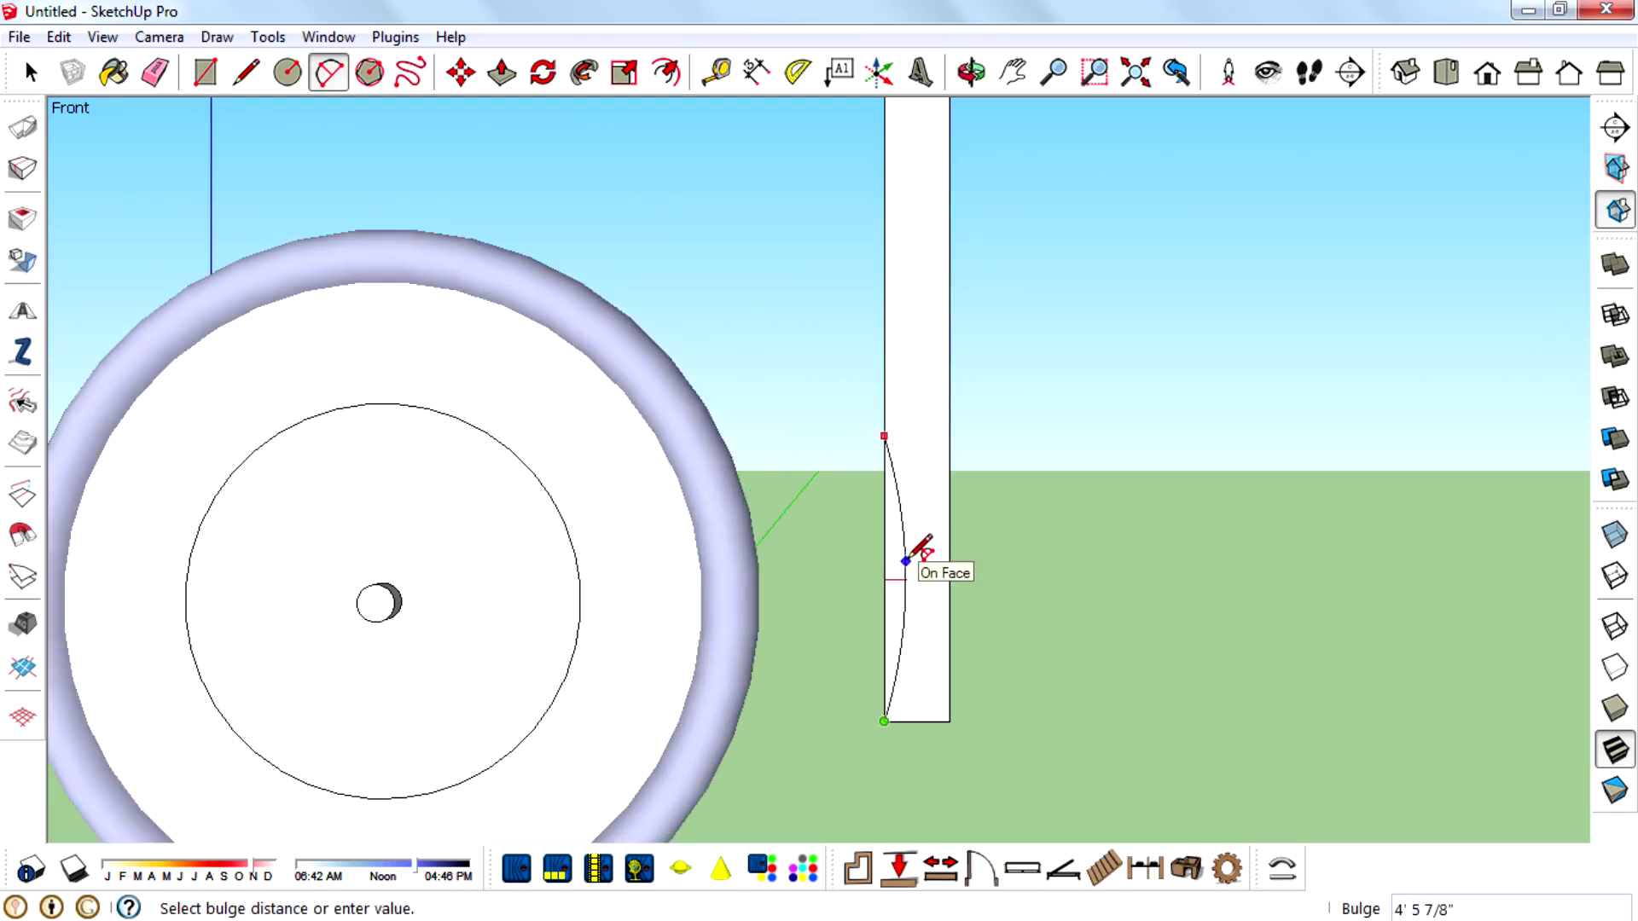
click(906, 561)
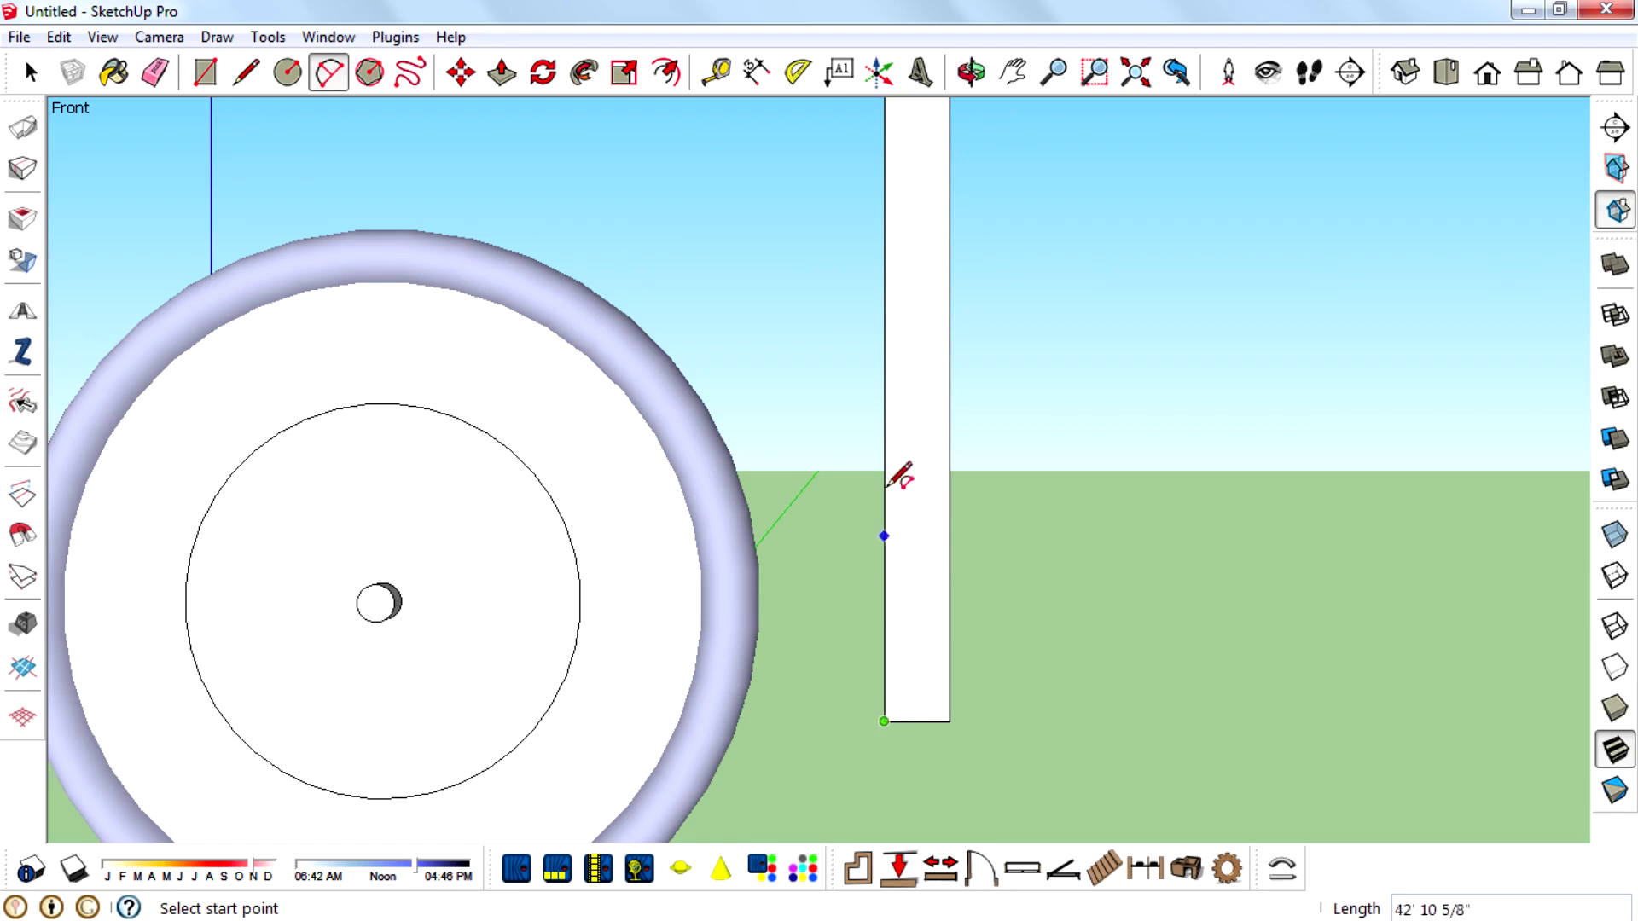
Draw shallow inward-curving arcs of equal height along both long sides of the rectangle, starting at its bottom corners
click(885, 444)
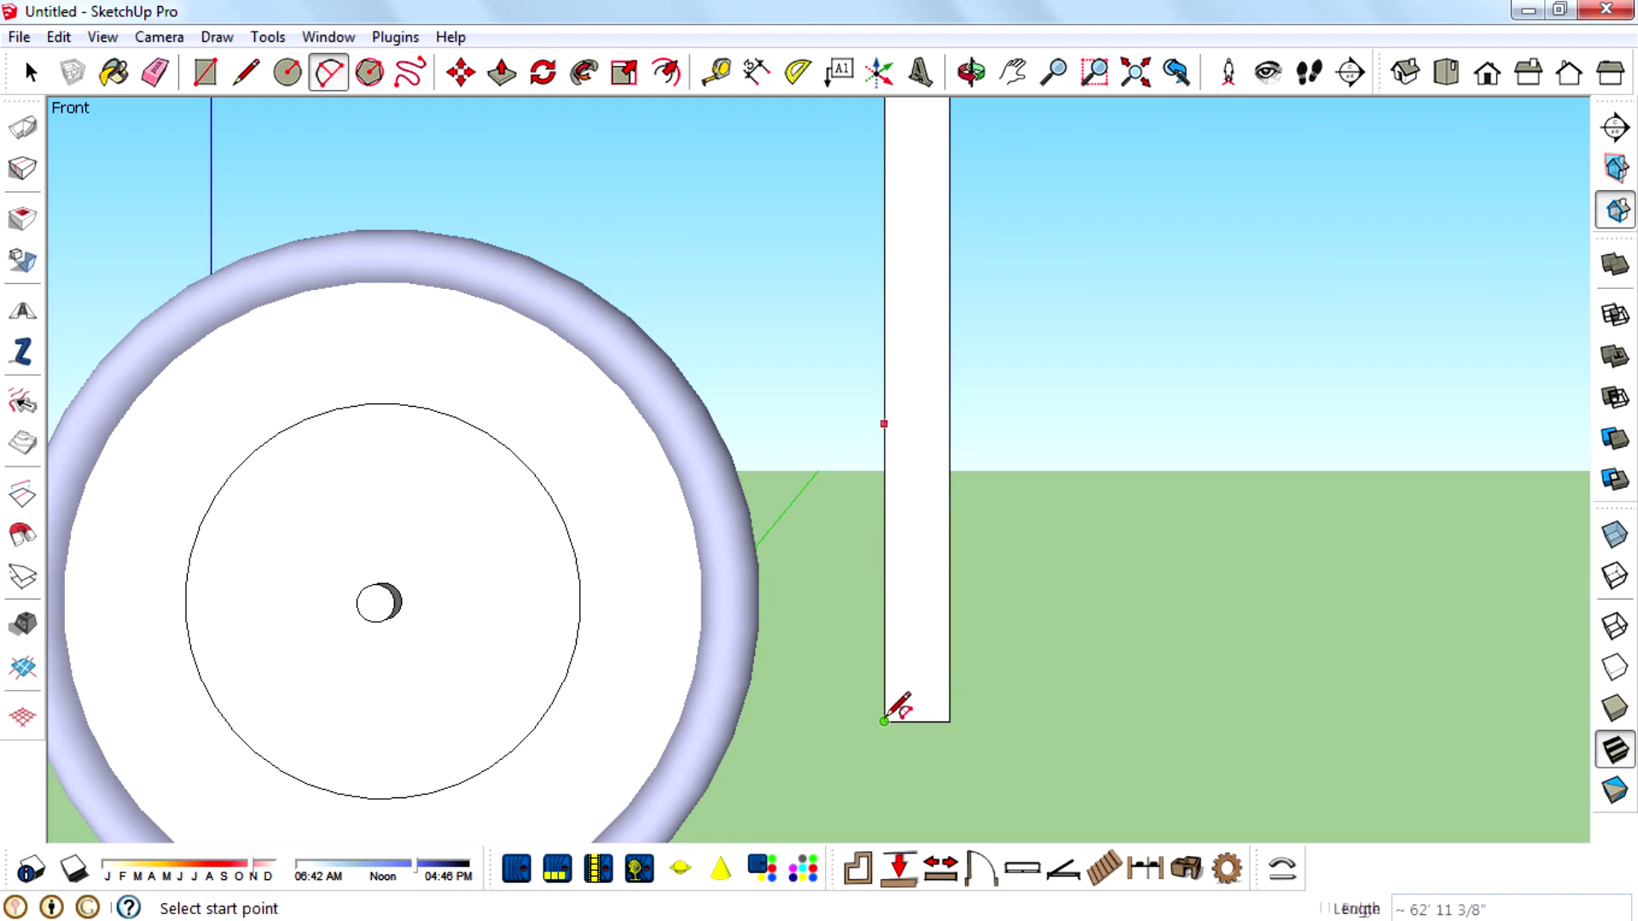
click(931, 585)
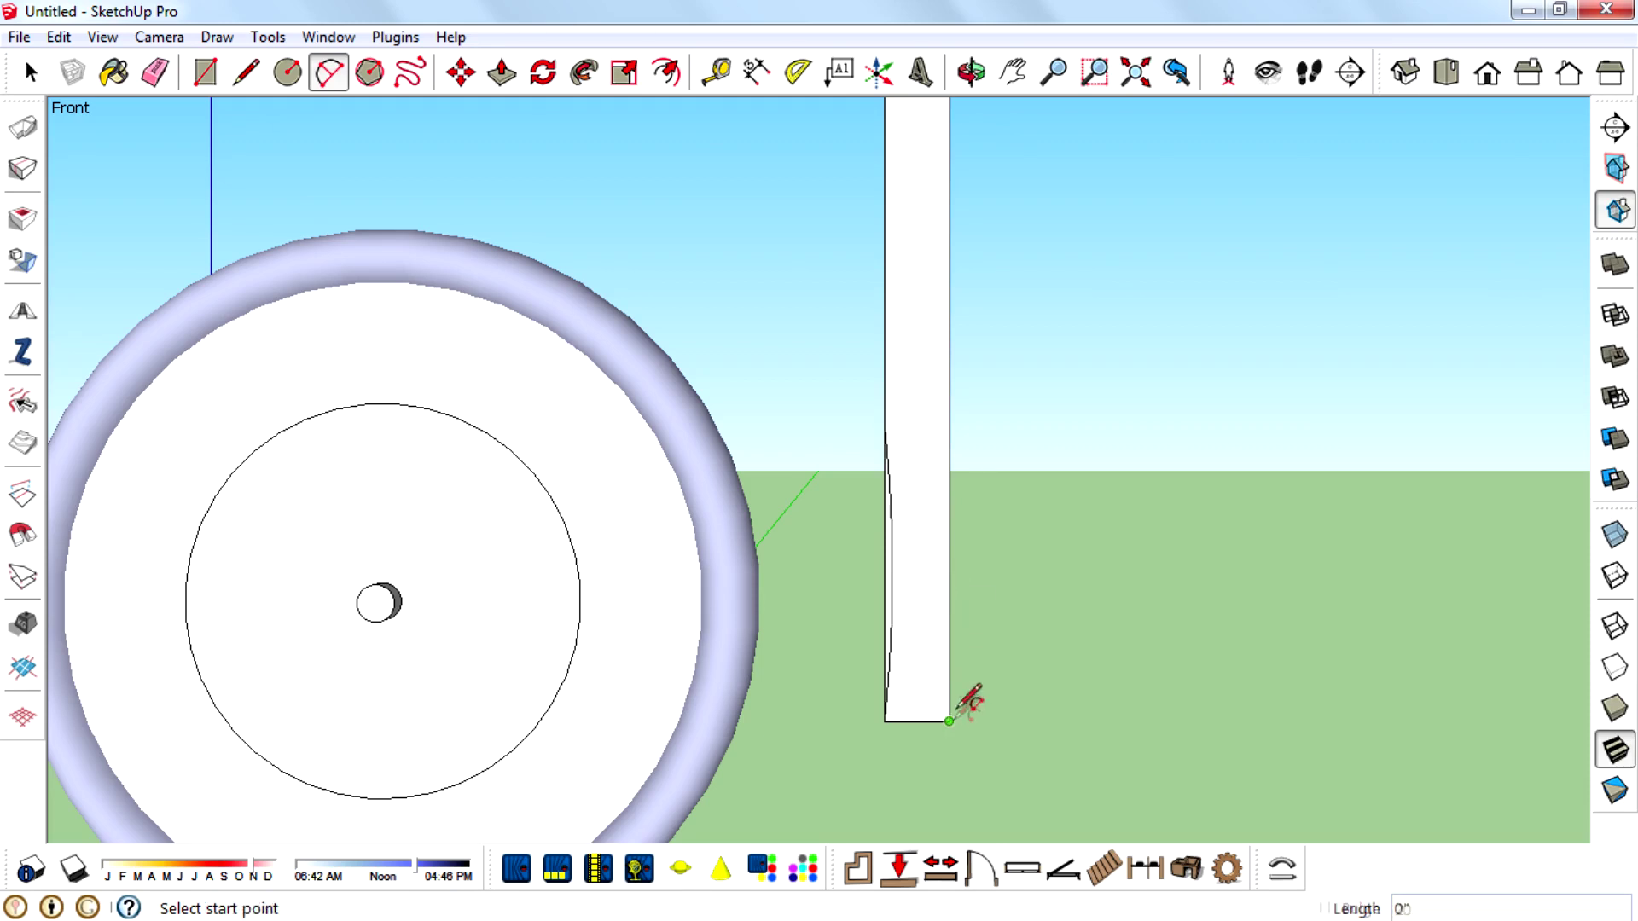
click(949, 423)
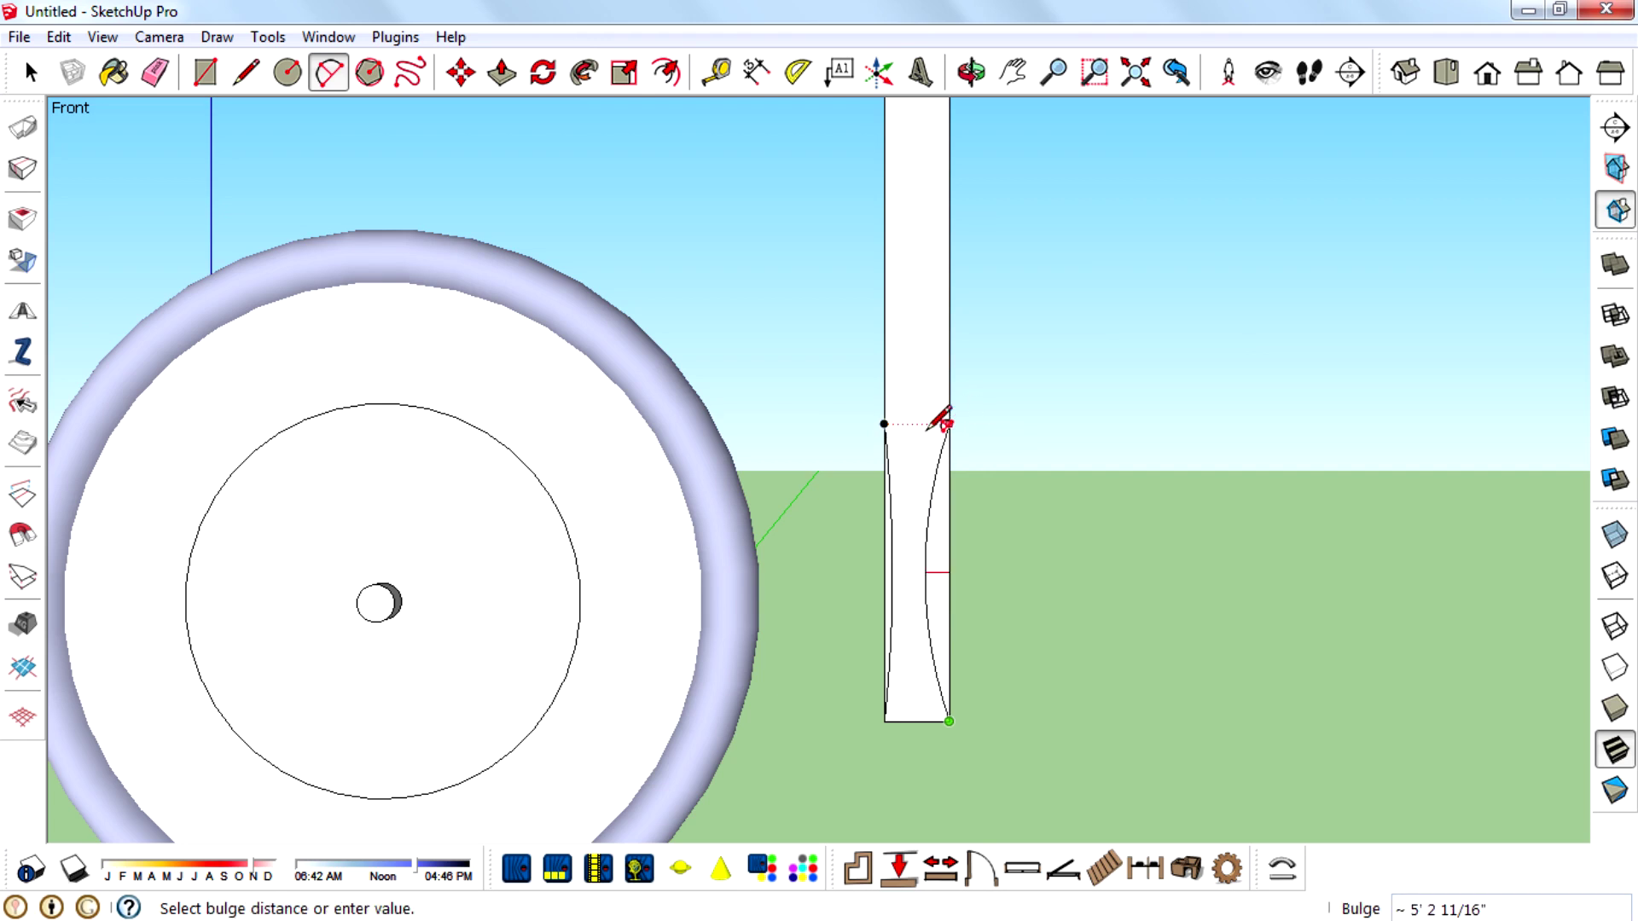
click(929, 428)
Draw matching outward arcs with a bulge of 20 on both long sides, directly above the inward arcs
scroll(896, 512, down, 2)
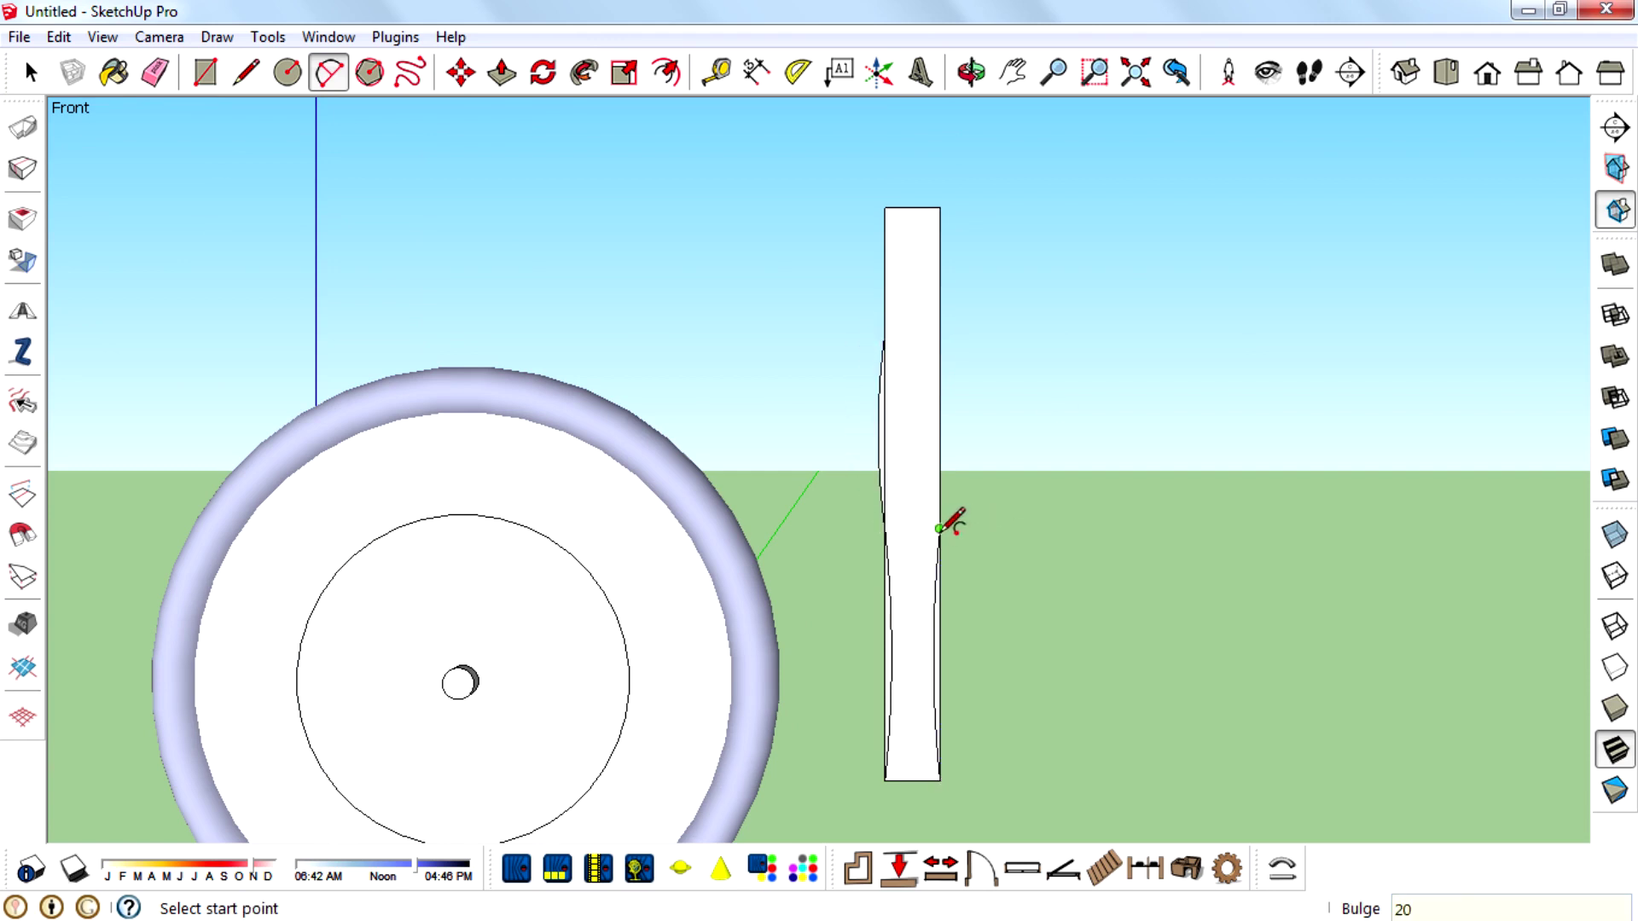
click(940, 333)
click(939, 529)
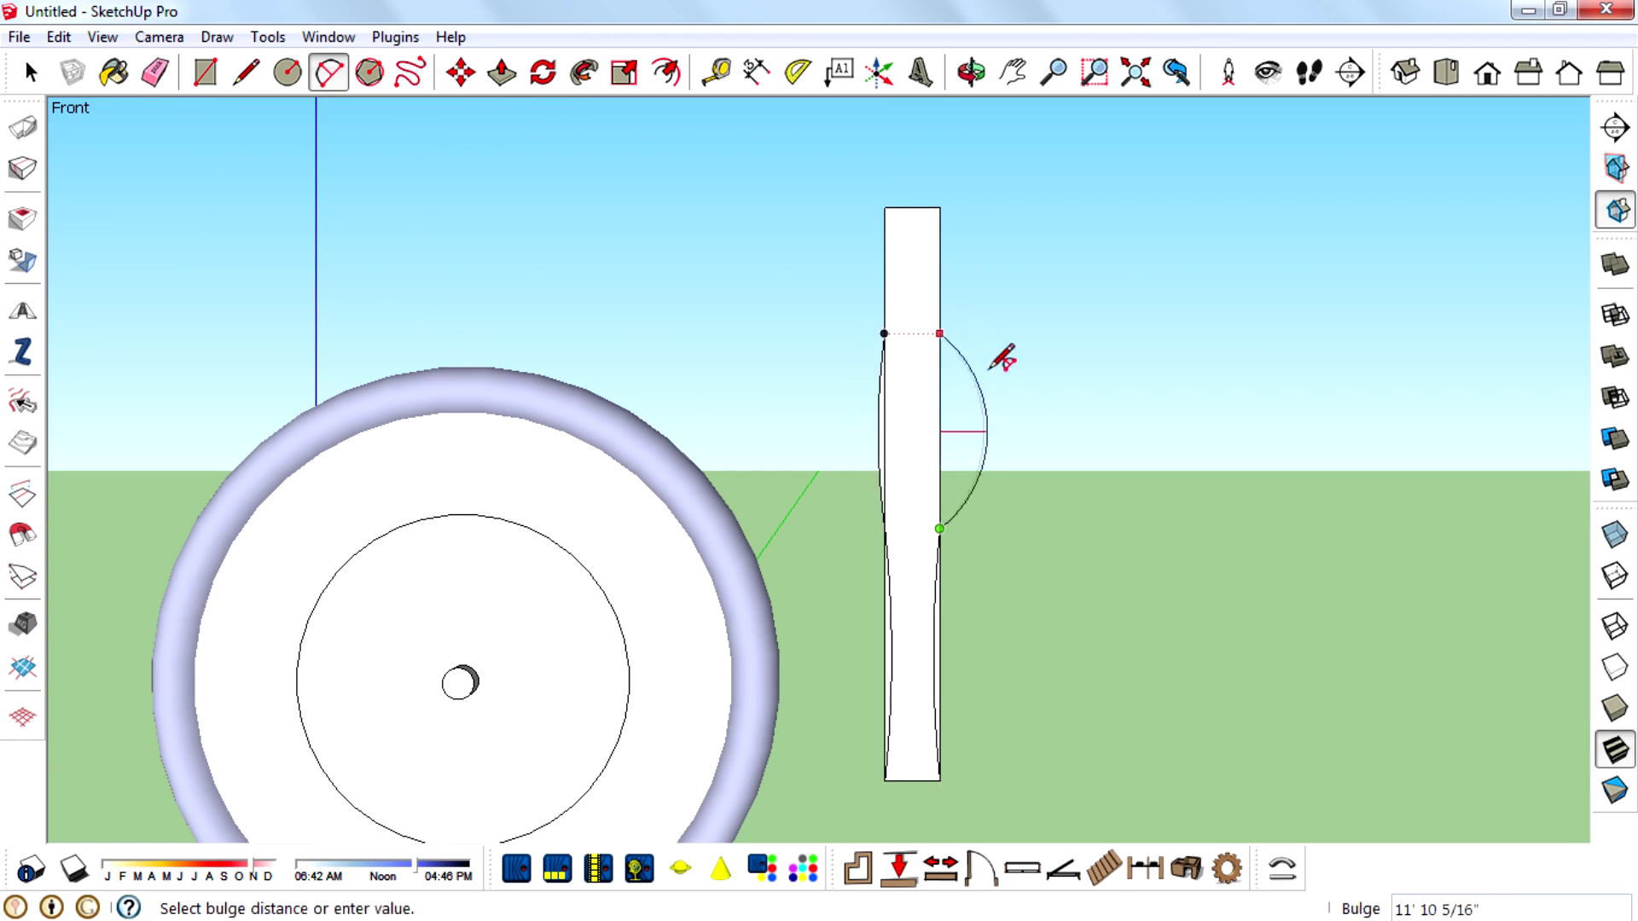
key(Return)
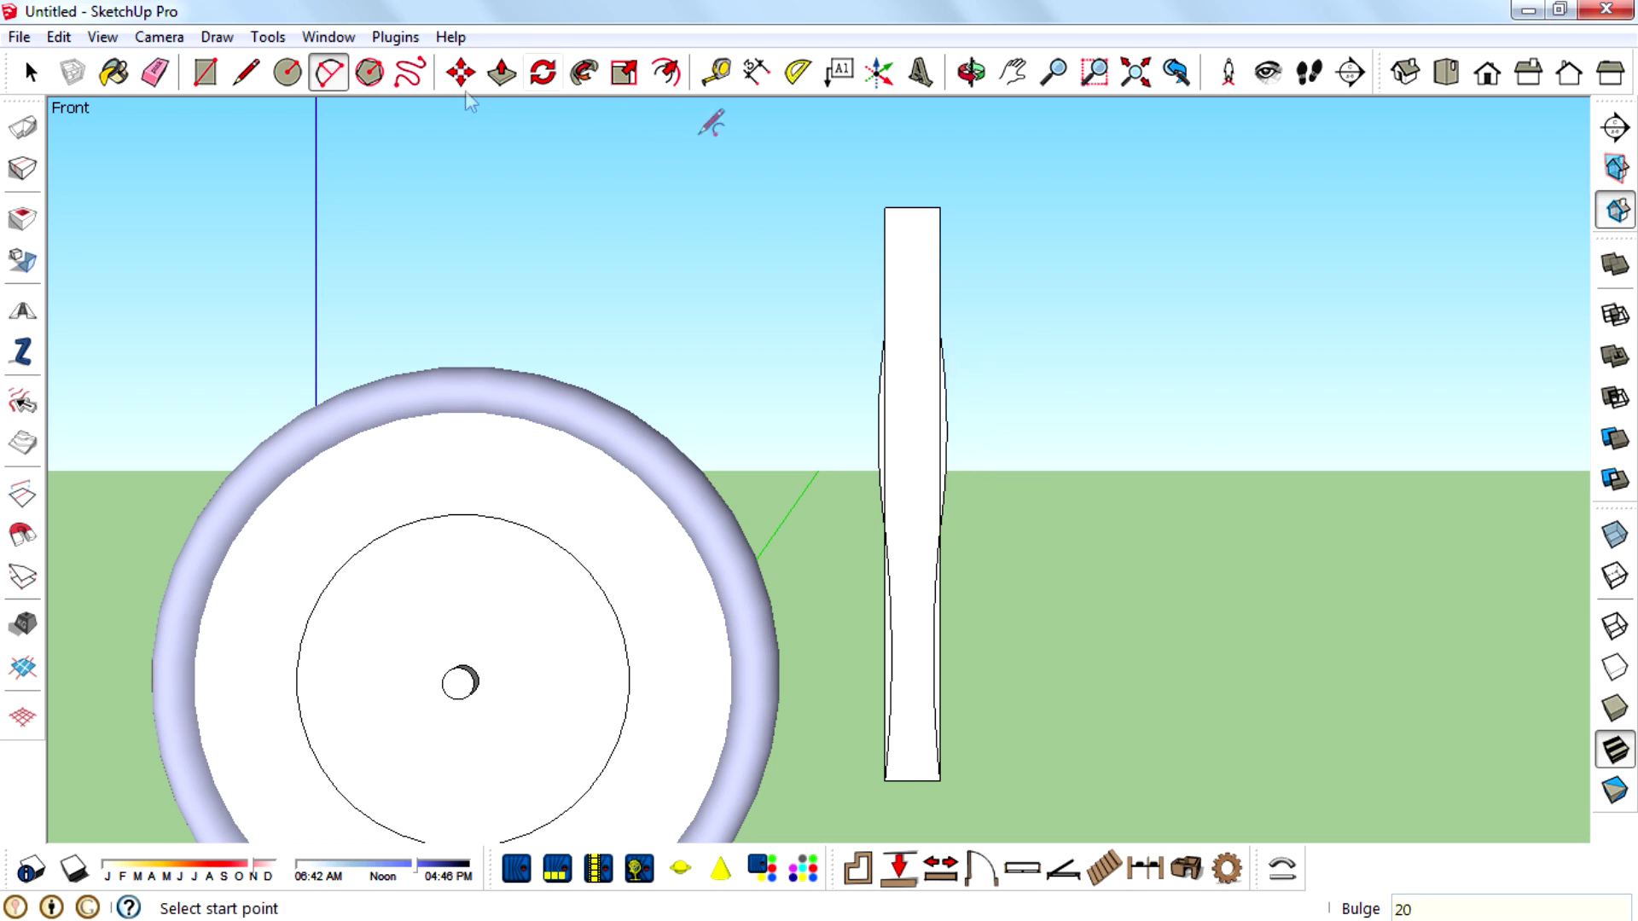
Create a diagonal guide from the top end of the left outward arc to the rectangle's top-right corner with the Tape Measure
click(717, 72)
scroll(872, 295, up, 3)
click(893, 351)
click(976, 161)
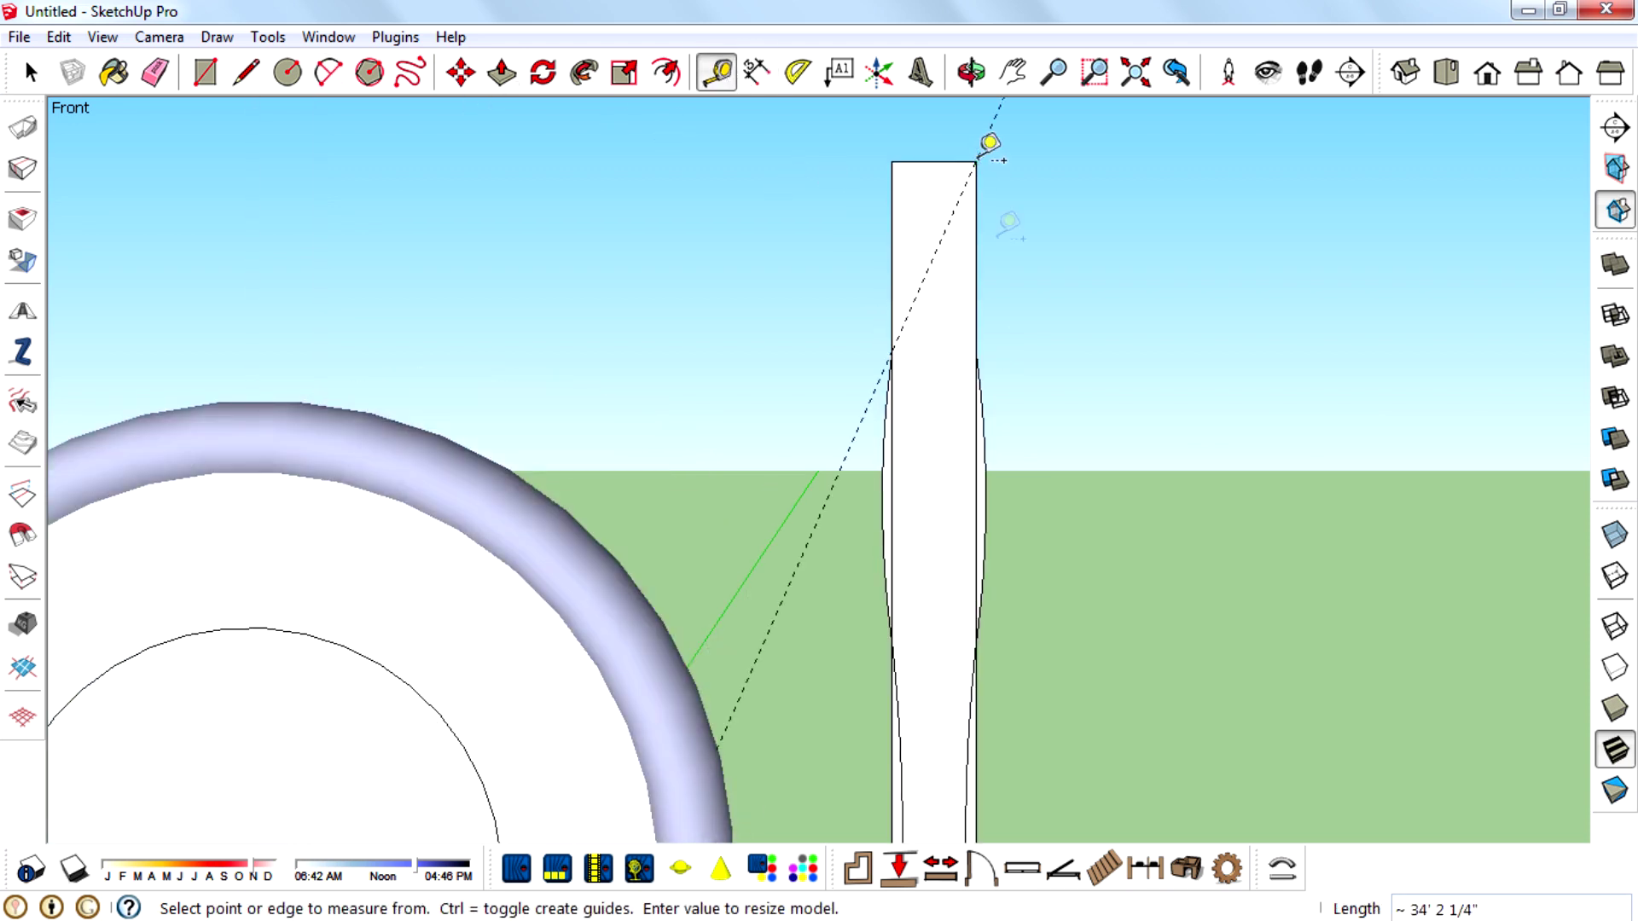
Add the mirrored diagonal guide and draw two lines from the guides' crossing to the top ends of both outward arcs as a pointed tip
click(977, 351)
click(891, 162)
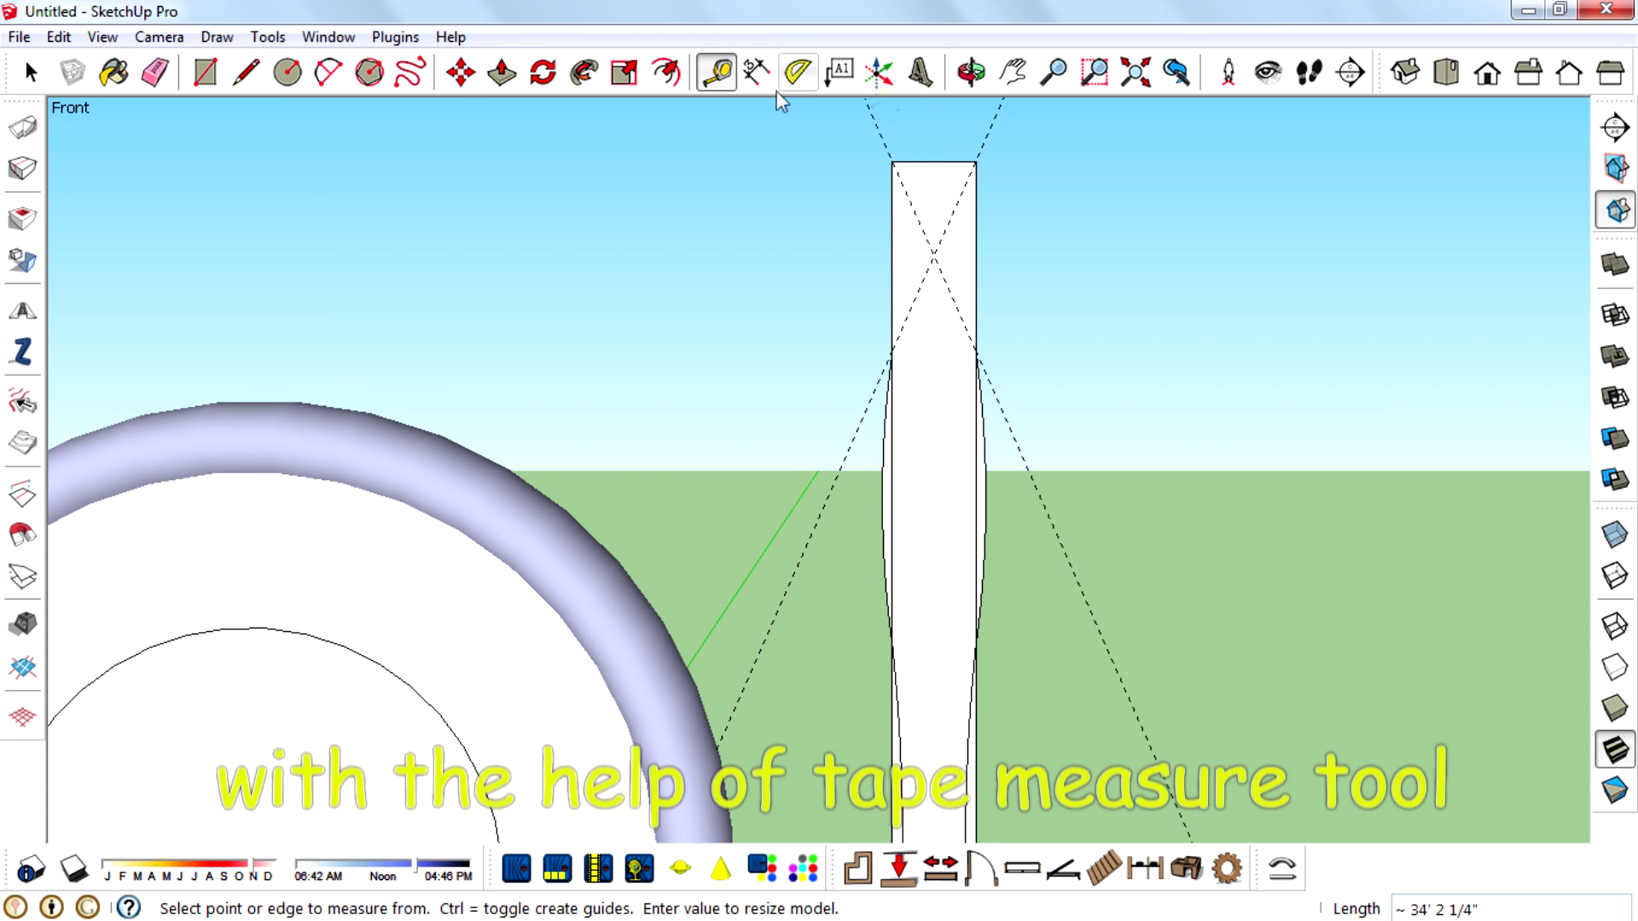
scroll(1040, 183, up, 1)
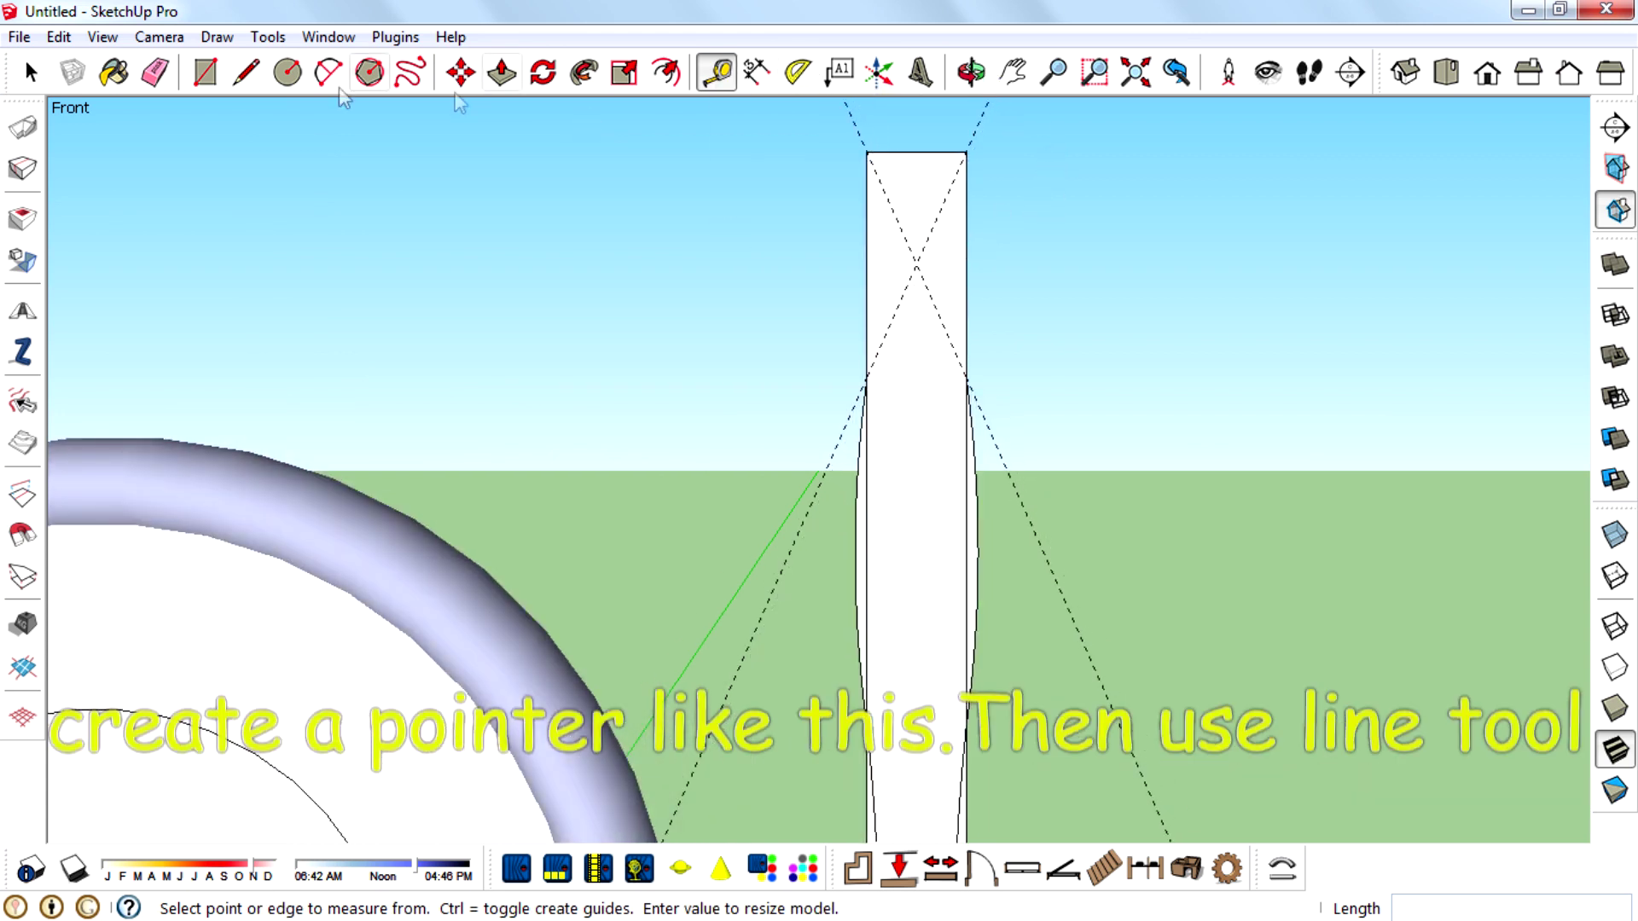
click(255, 75)
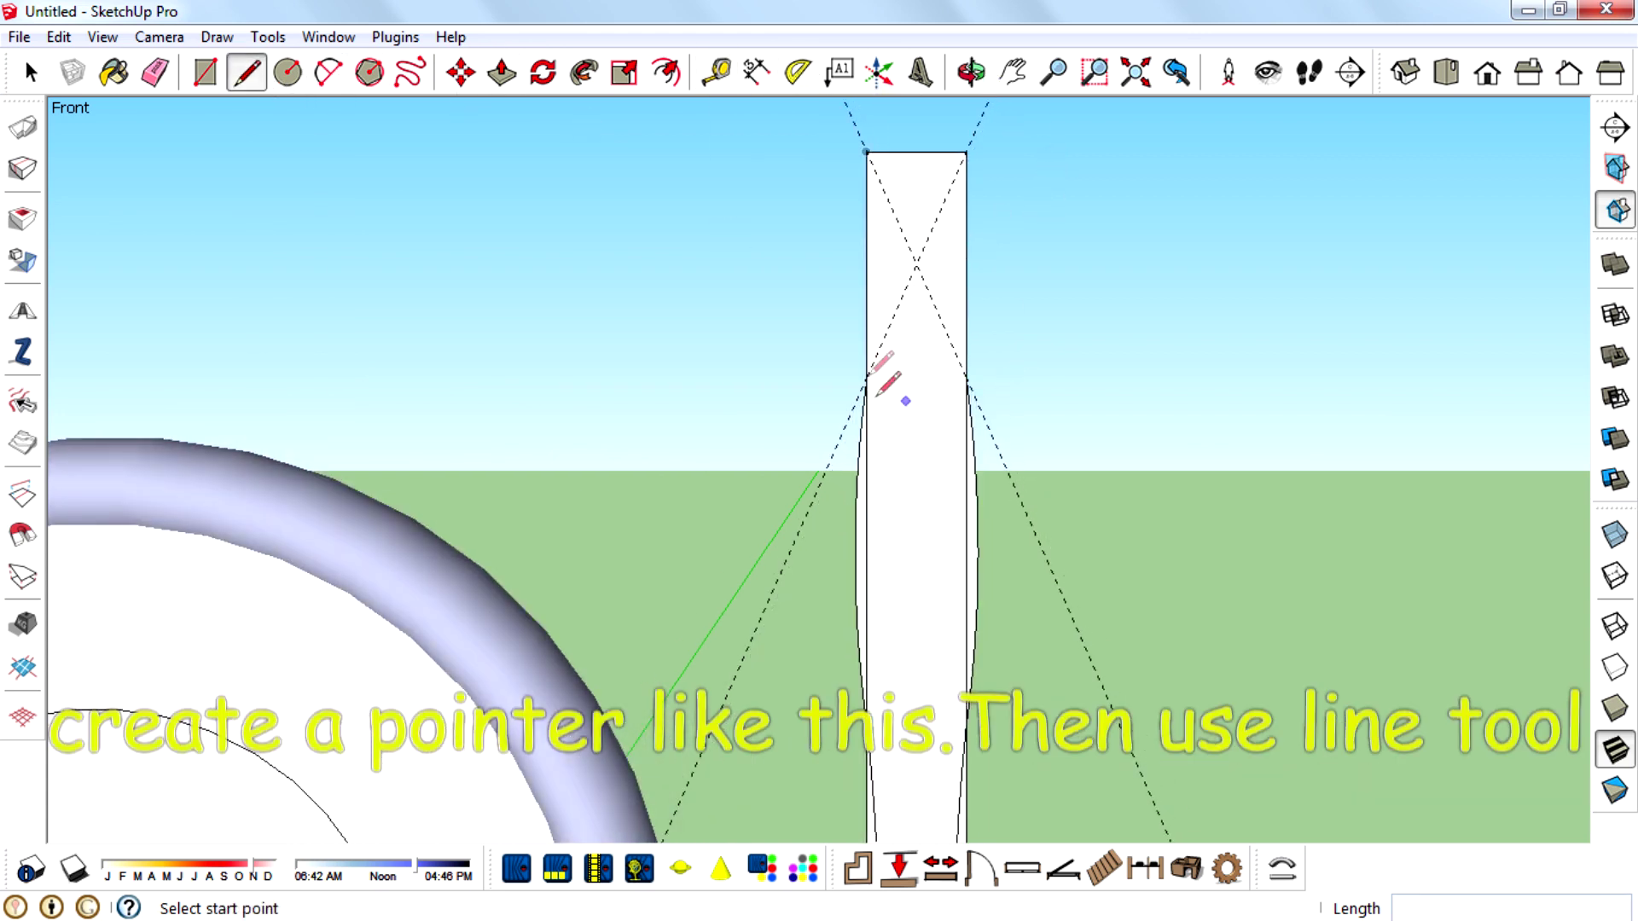
click(917, 264)
click(966, 376)
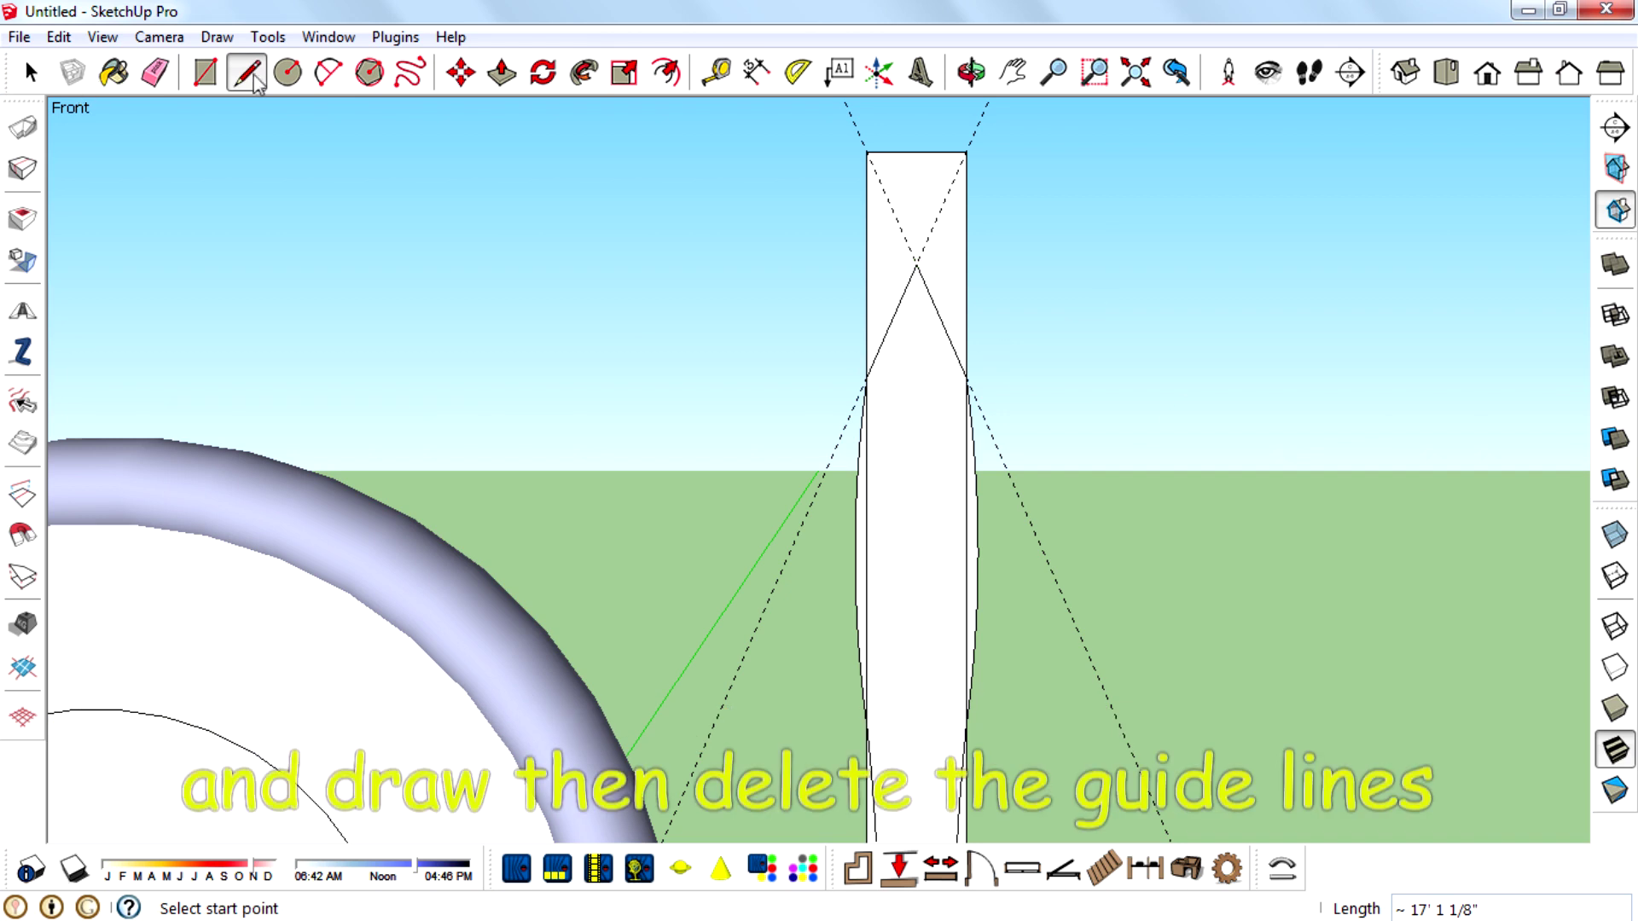
Erase both guides and the leftover straight edges of the rectangle around the tip and along the arcs, keeping only the curved hand outline
click(155, 72)
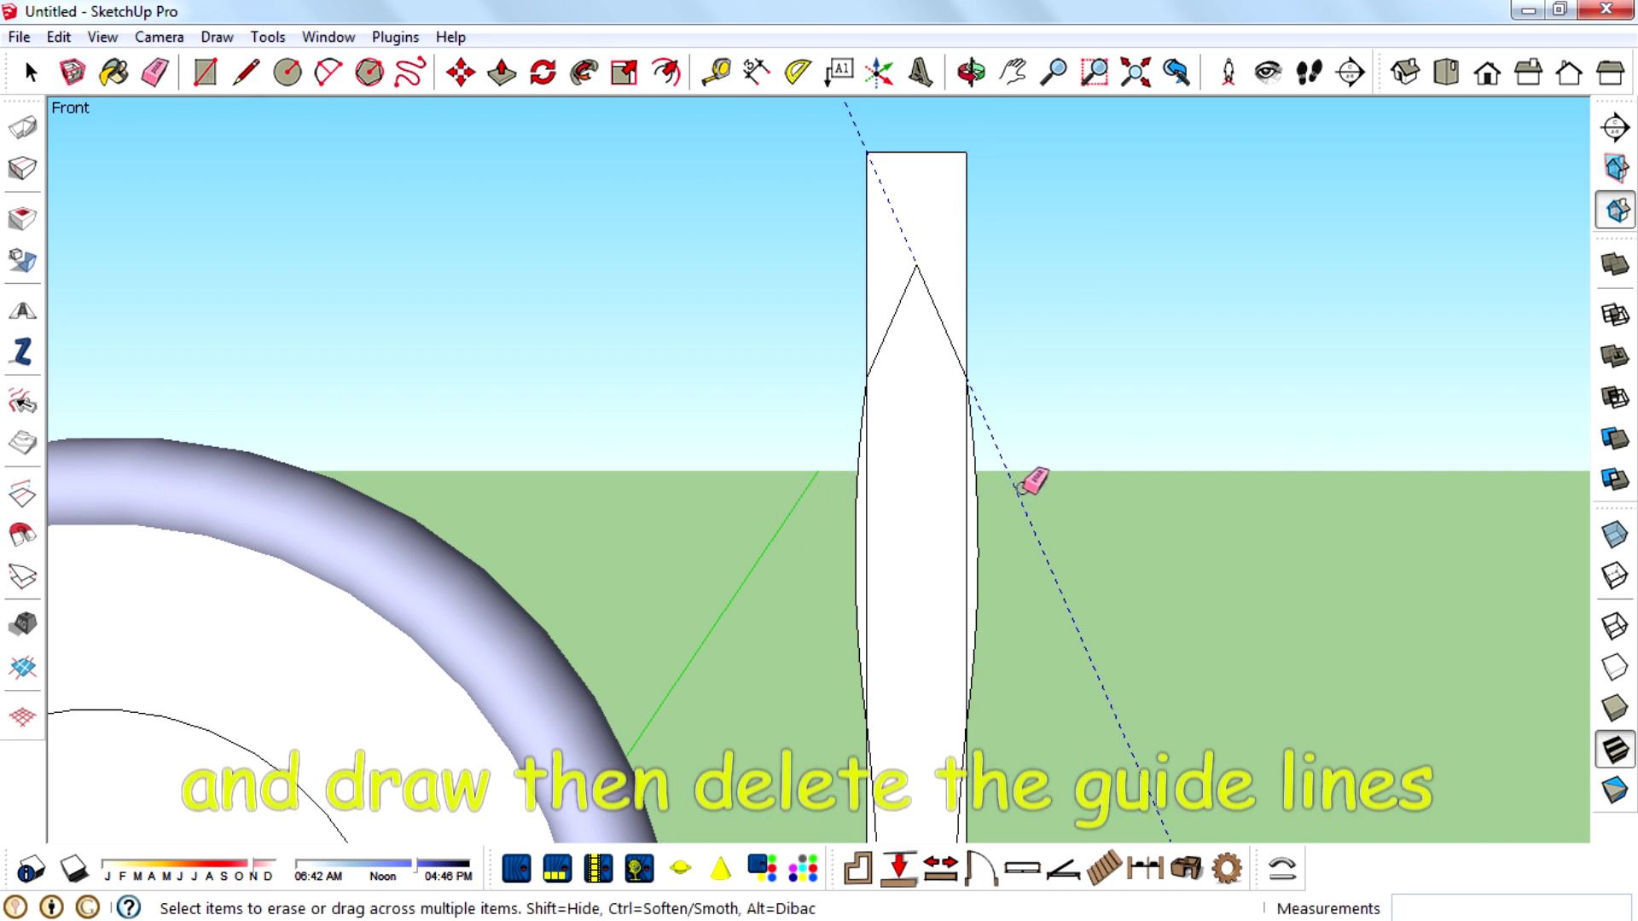
click(922, 293)
drag(860, 230, 861, 243)
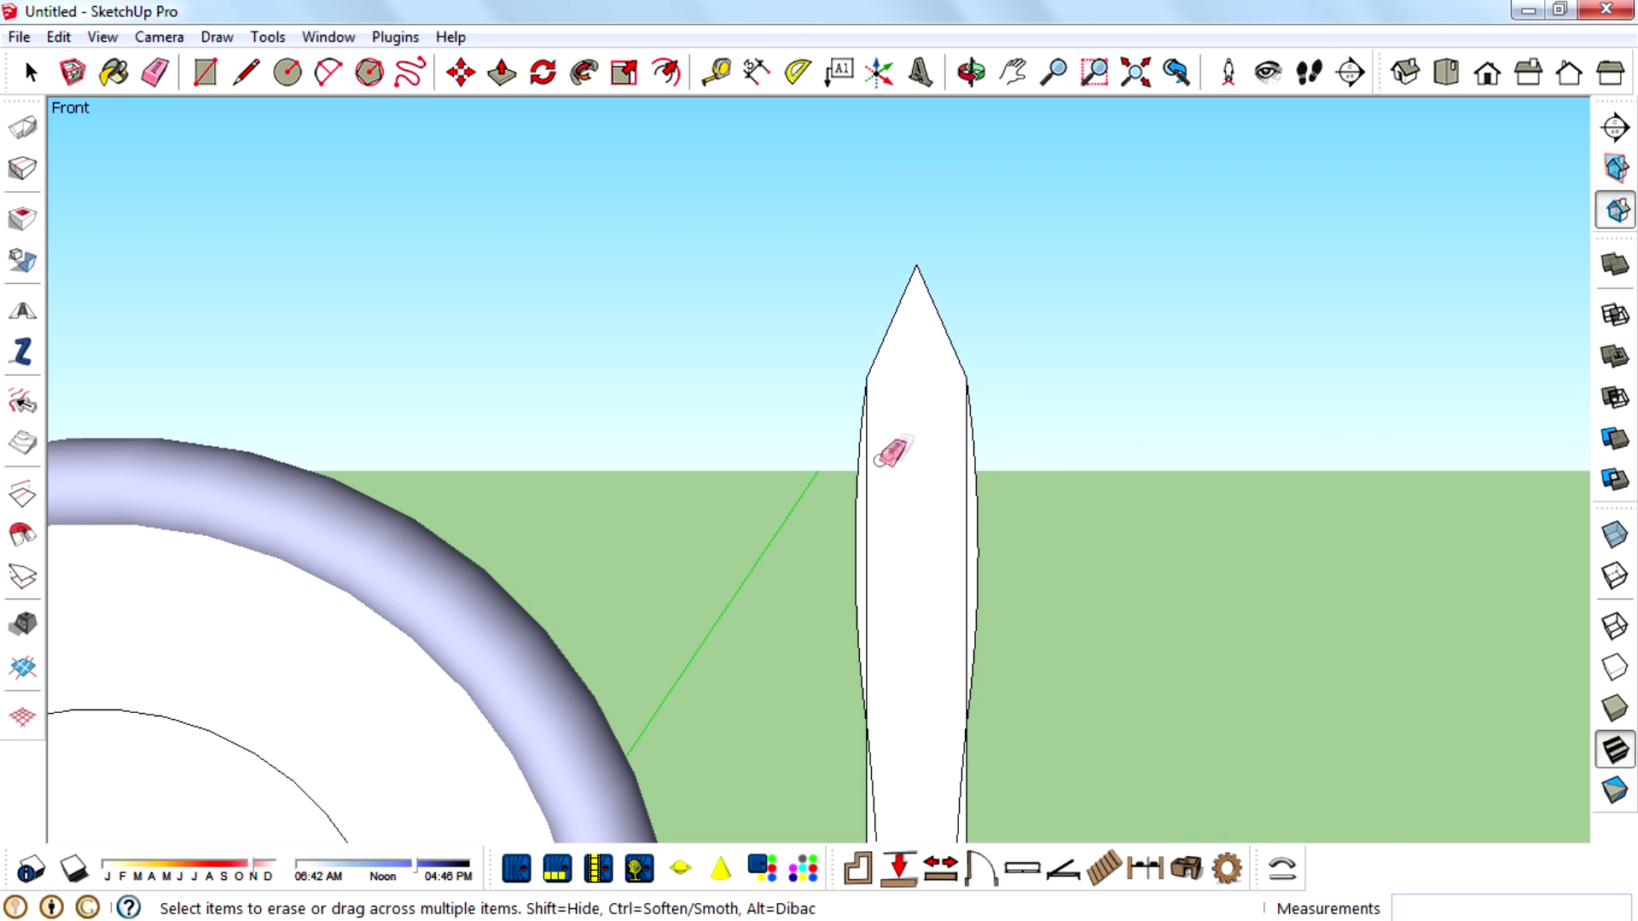
click(964, 500)
scroll(896, 192, down, 2)
scroll(881, 733, up, 3)
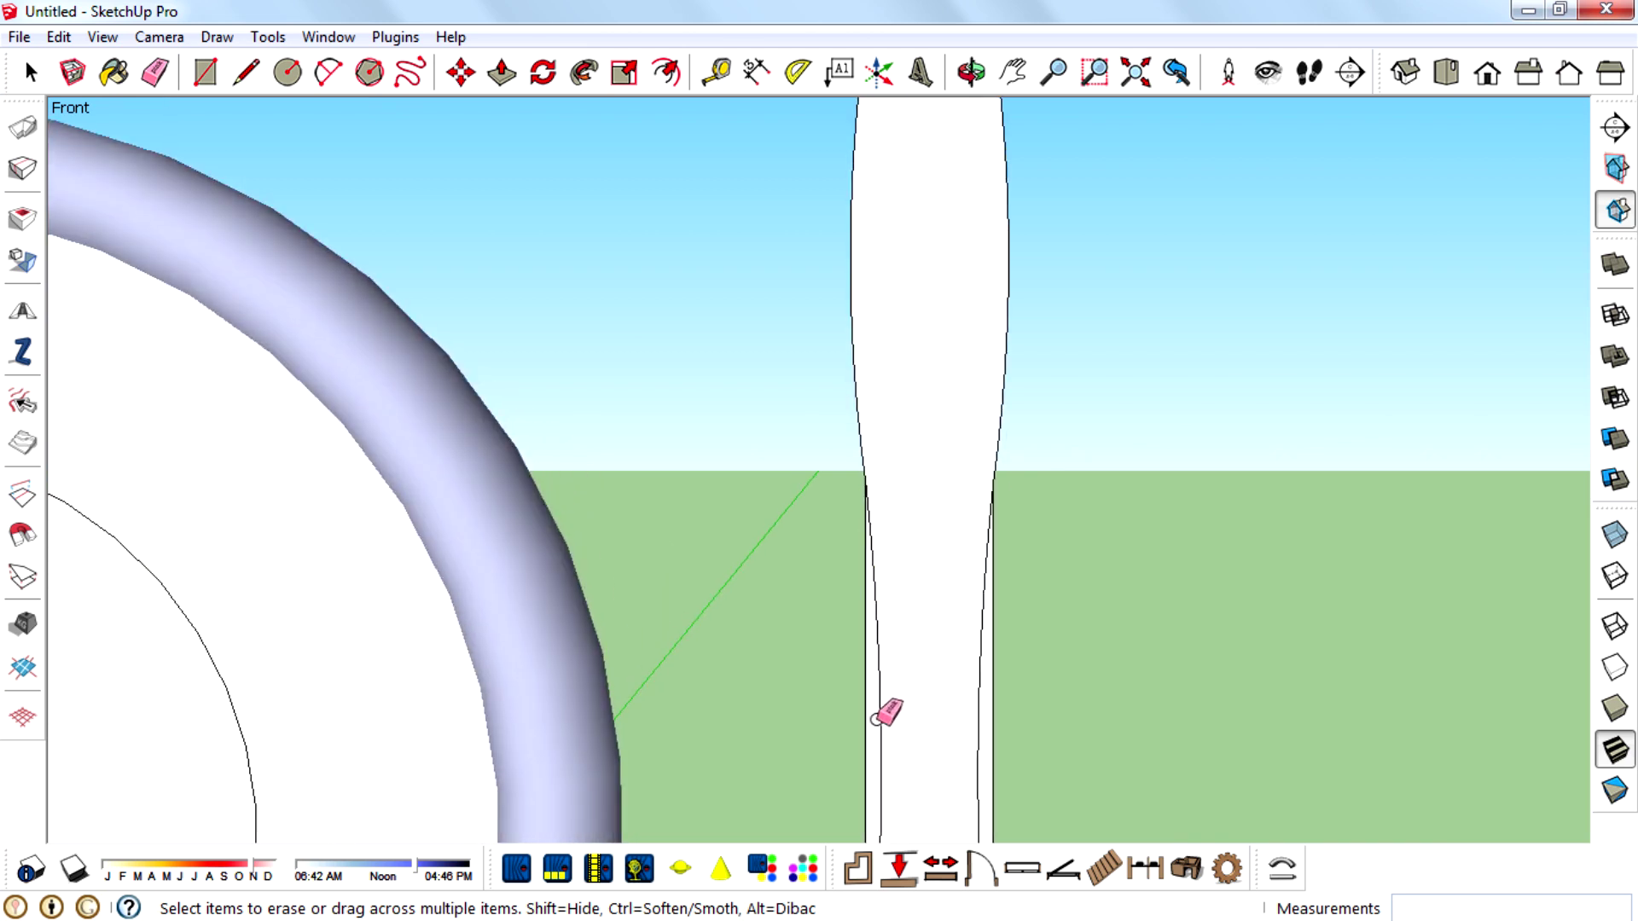
scroll(757, 292, down, 4)
scroll(810, 576, up, 2)
scroll(811, 576, up, 2)
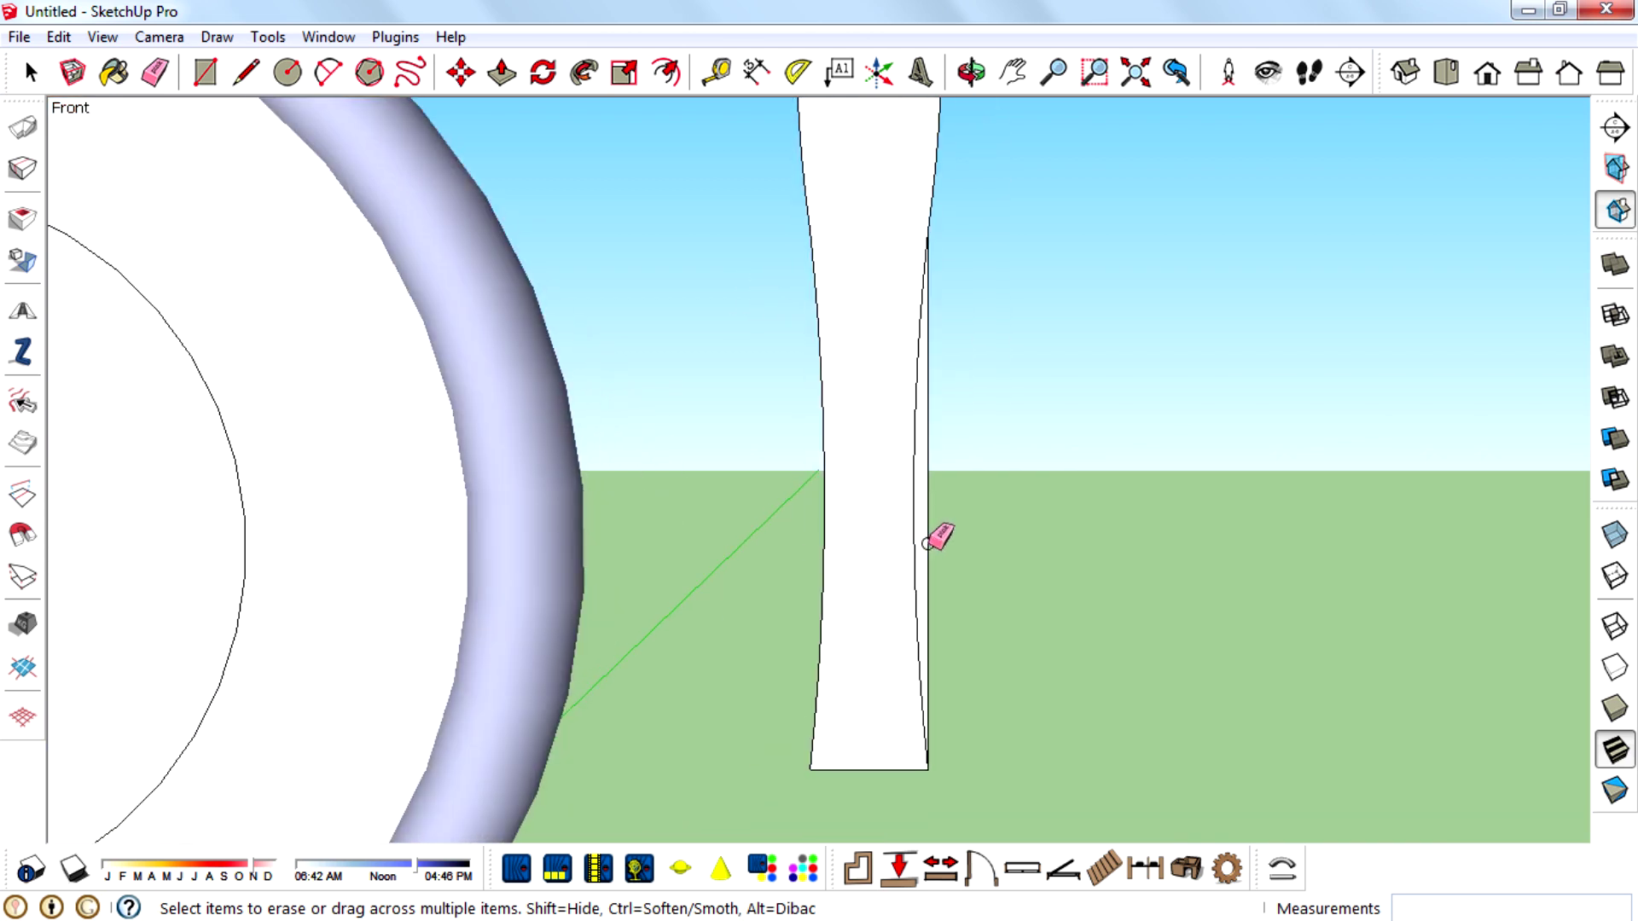
click(928, 543)
Extrude the clock hand's face about 5' 5" with Push/Pull
scroll(848, 705, down, 4)
mouse_move(1017, 629)
middle_down()
mouse_move(841, 603)
mouse_move(914, 586)
middle_up()
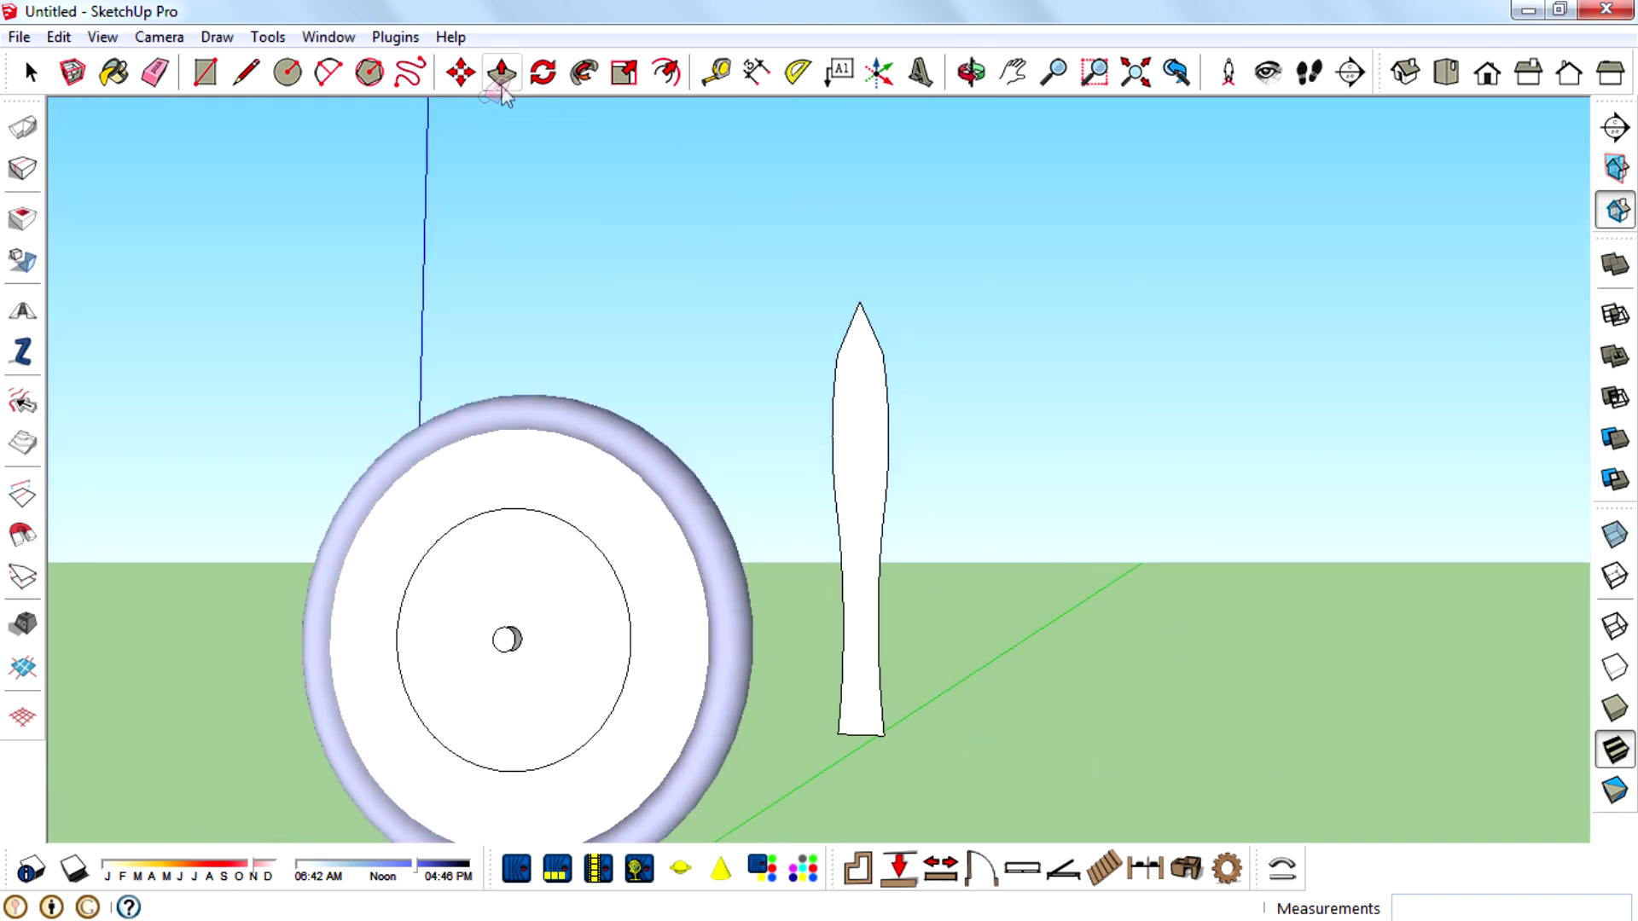
click(502, 72)
click(875, 595)
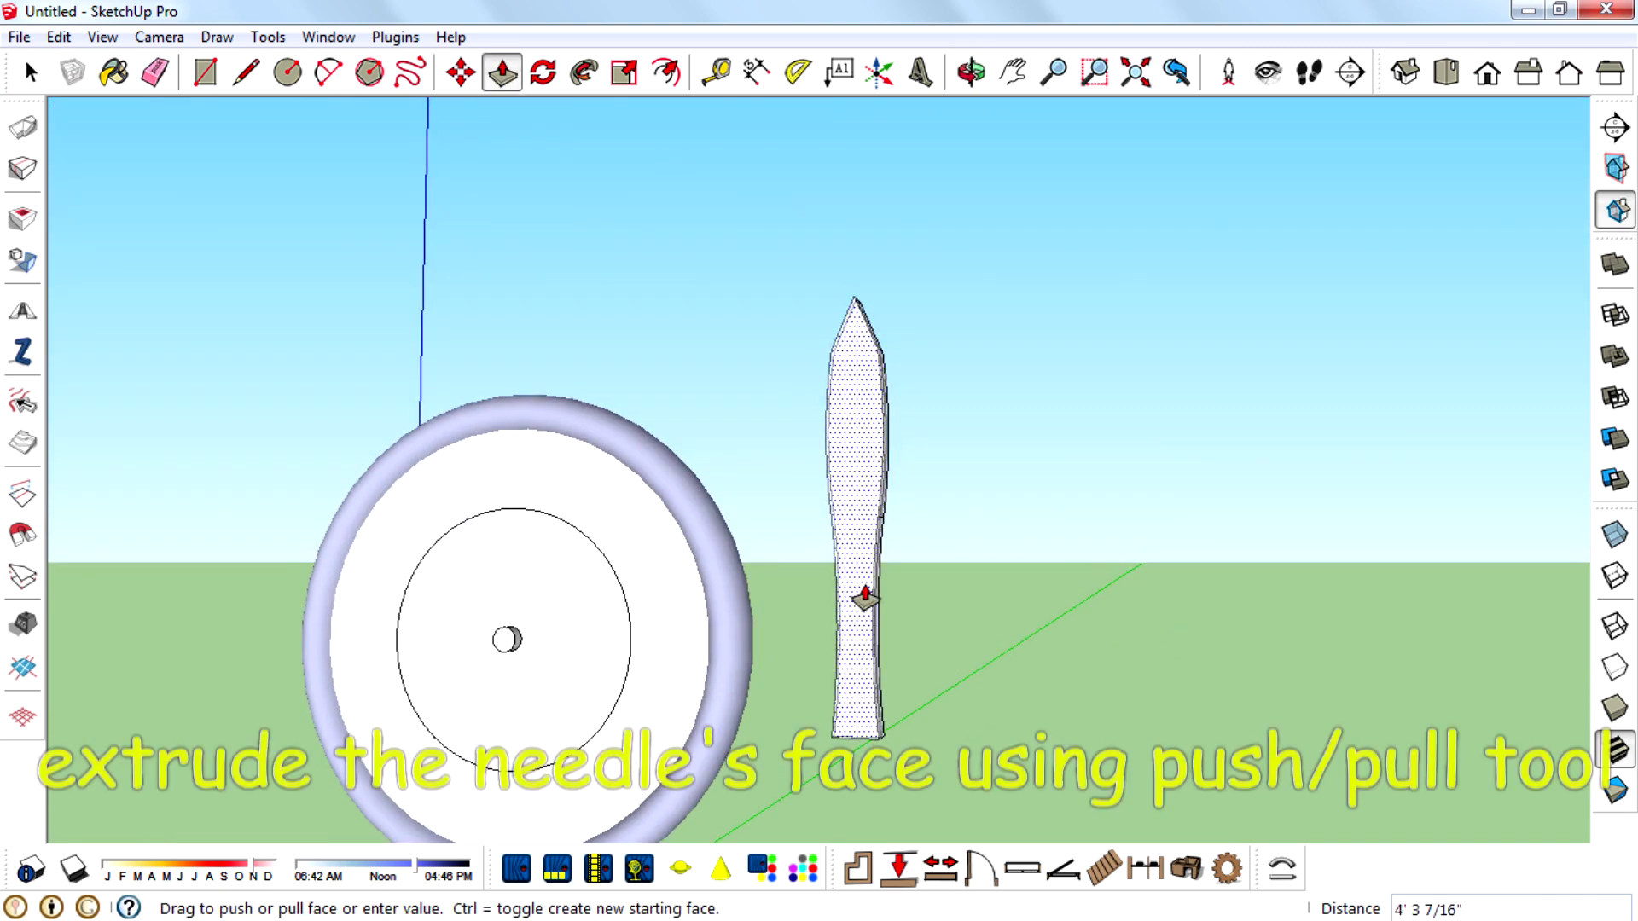
click(866, 597)
middle_drag(896, 505, 967, 230)
click(896, 577)
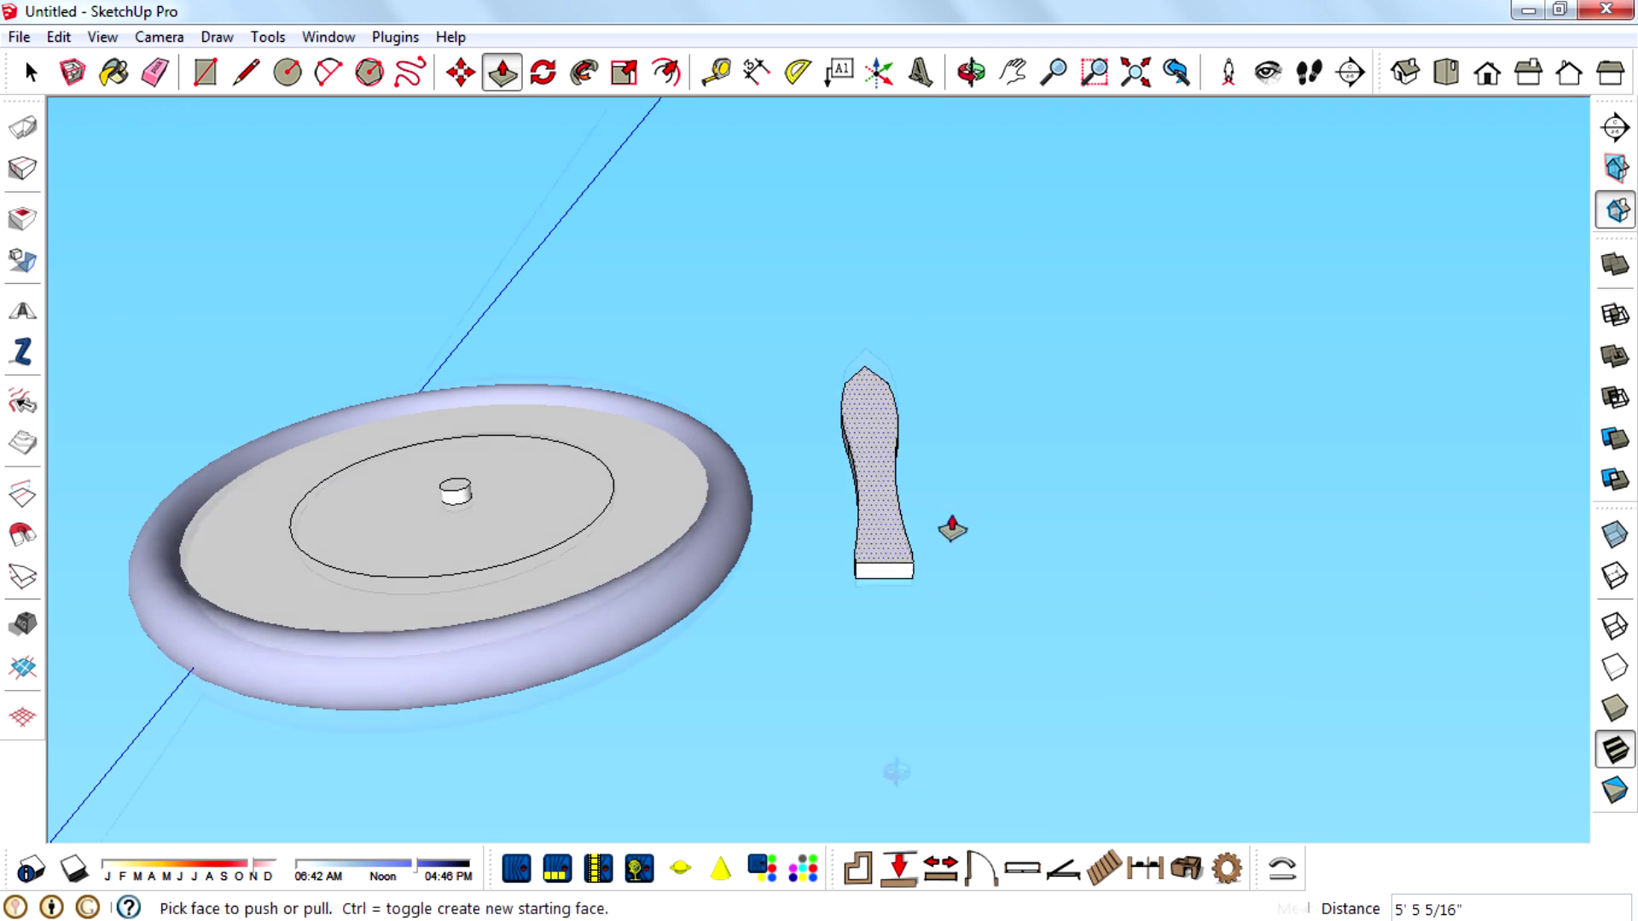
middle_drag(952, 529, 918, 676)
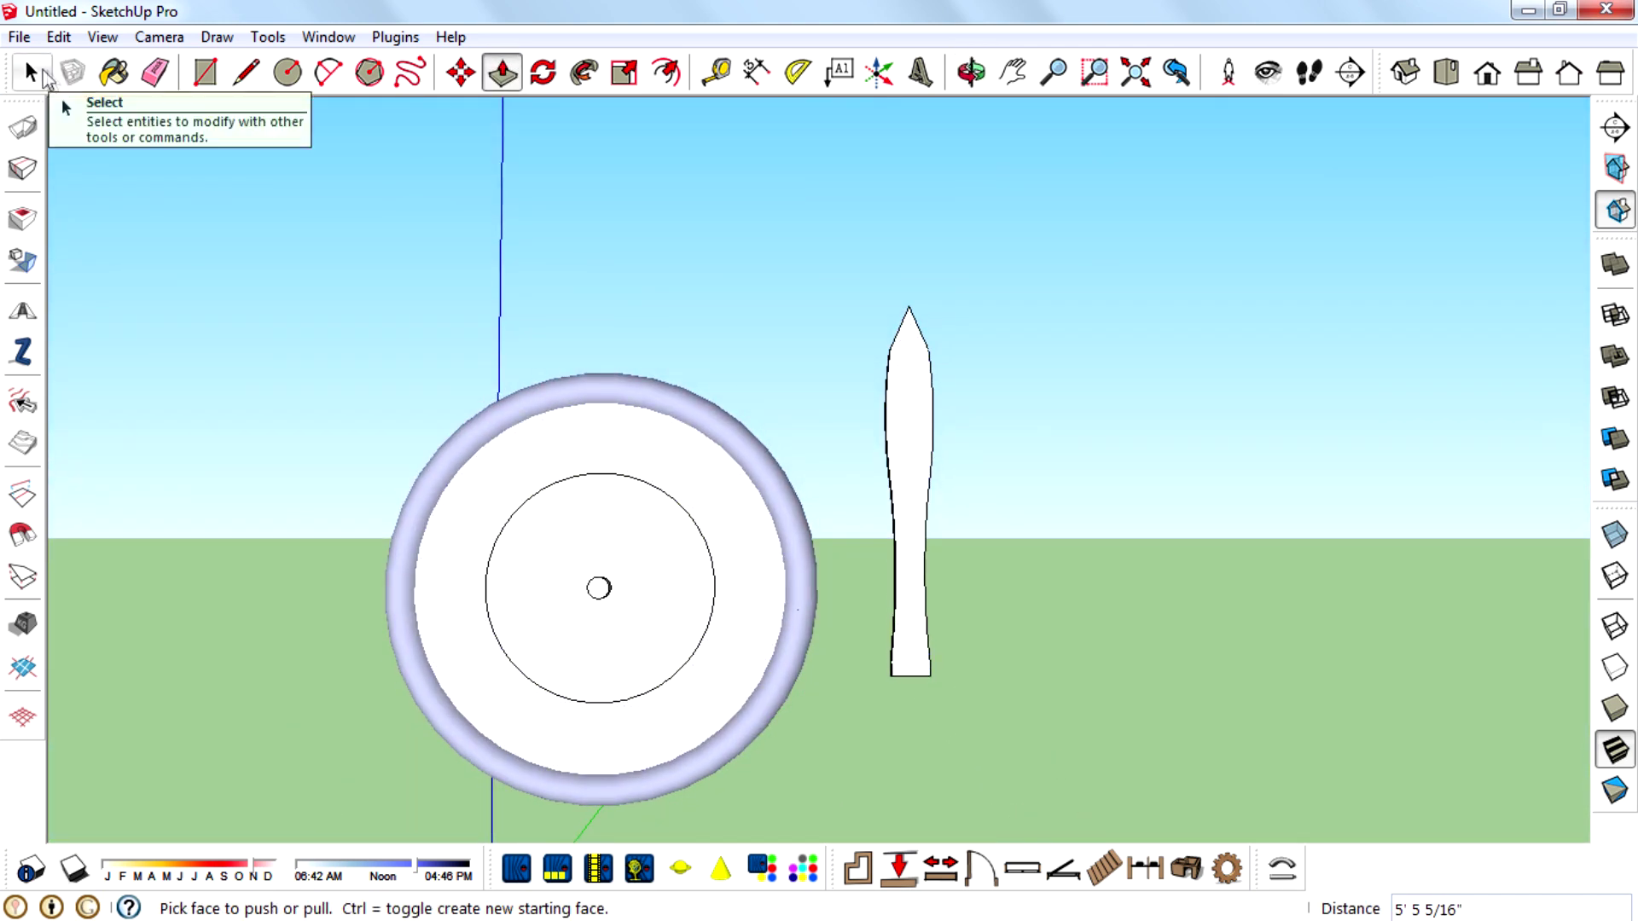
Select the whole extruded clock hand and make it a component
click(44, 74)
key(m)
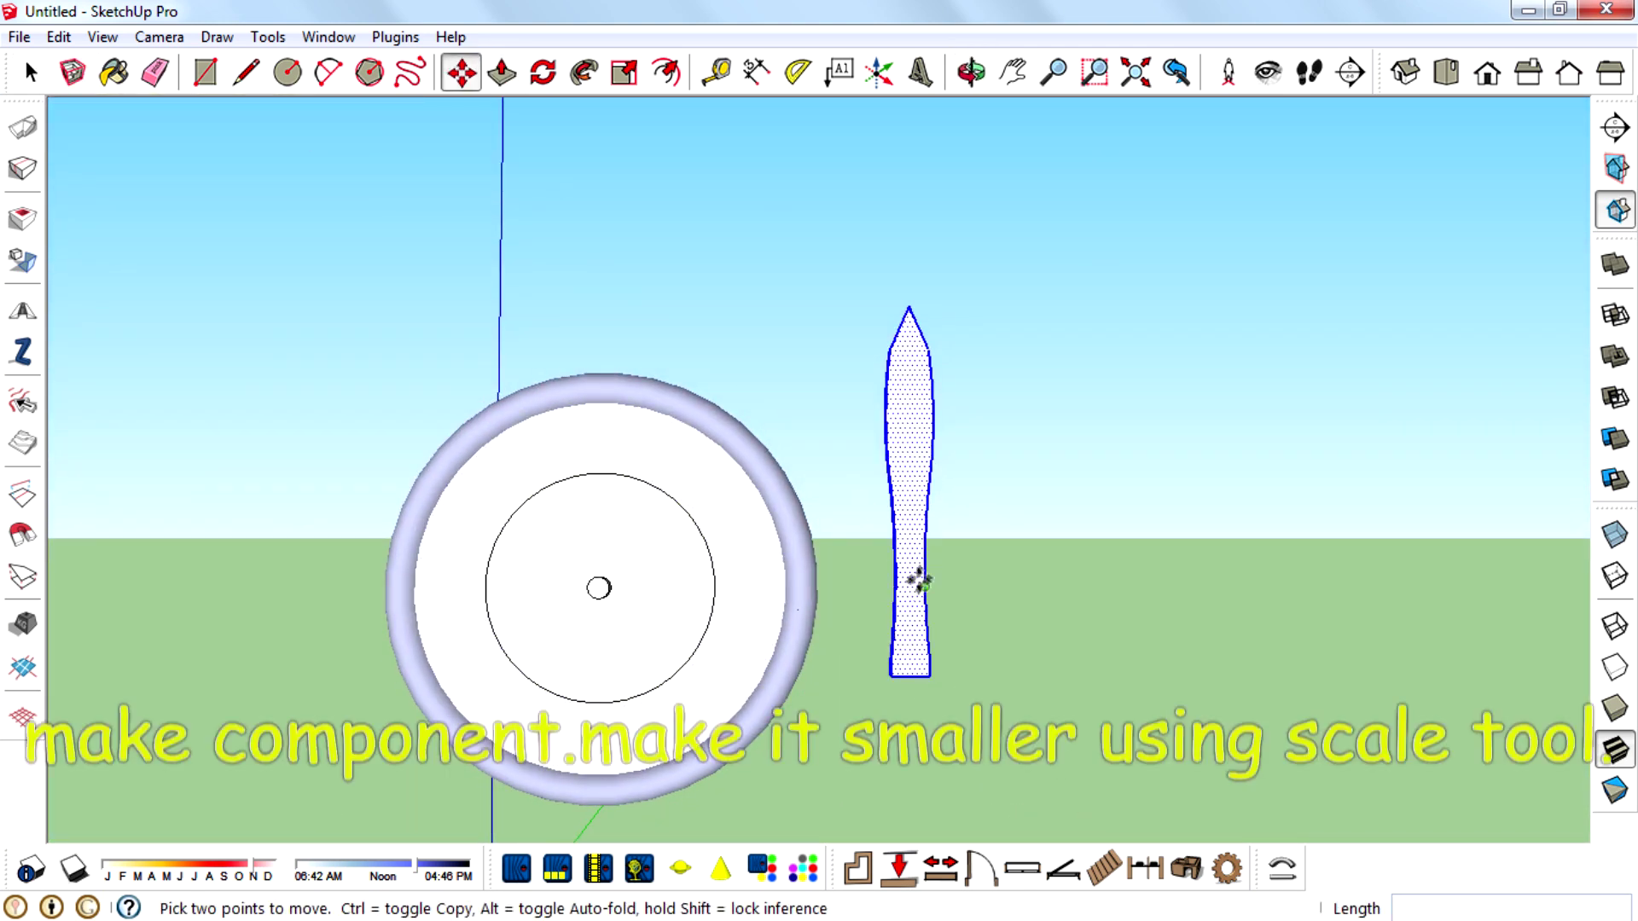
key(g)
key(Return)
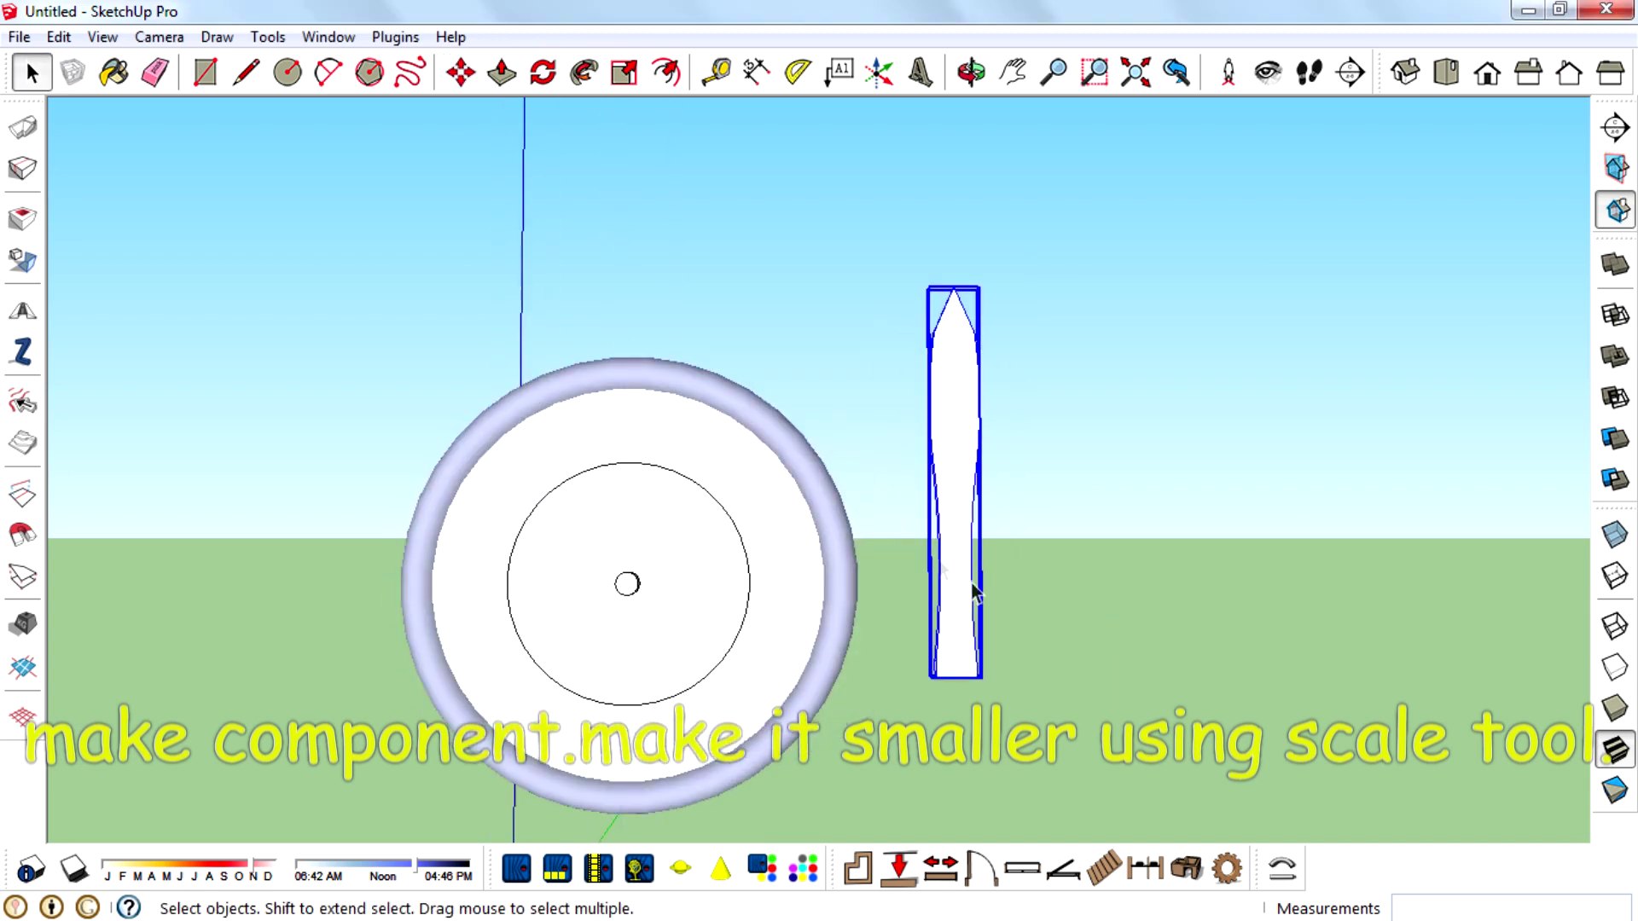
Scale the clock hand component uniformly to 0.50 from its upper corner
click(625, 73)
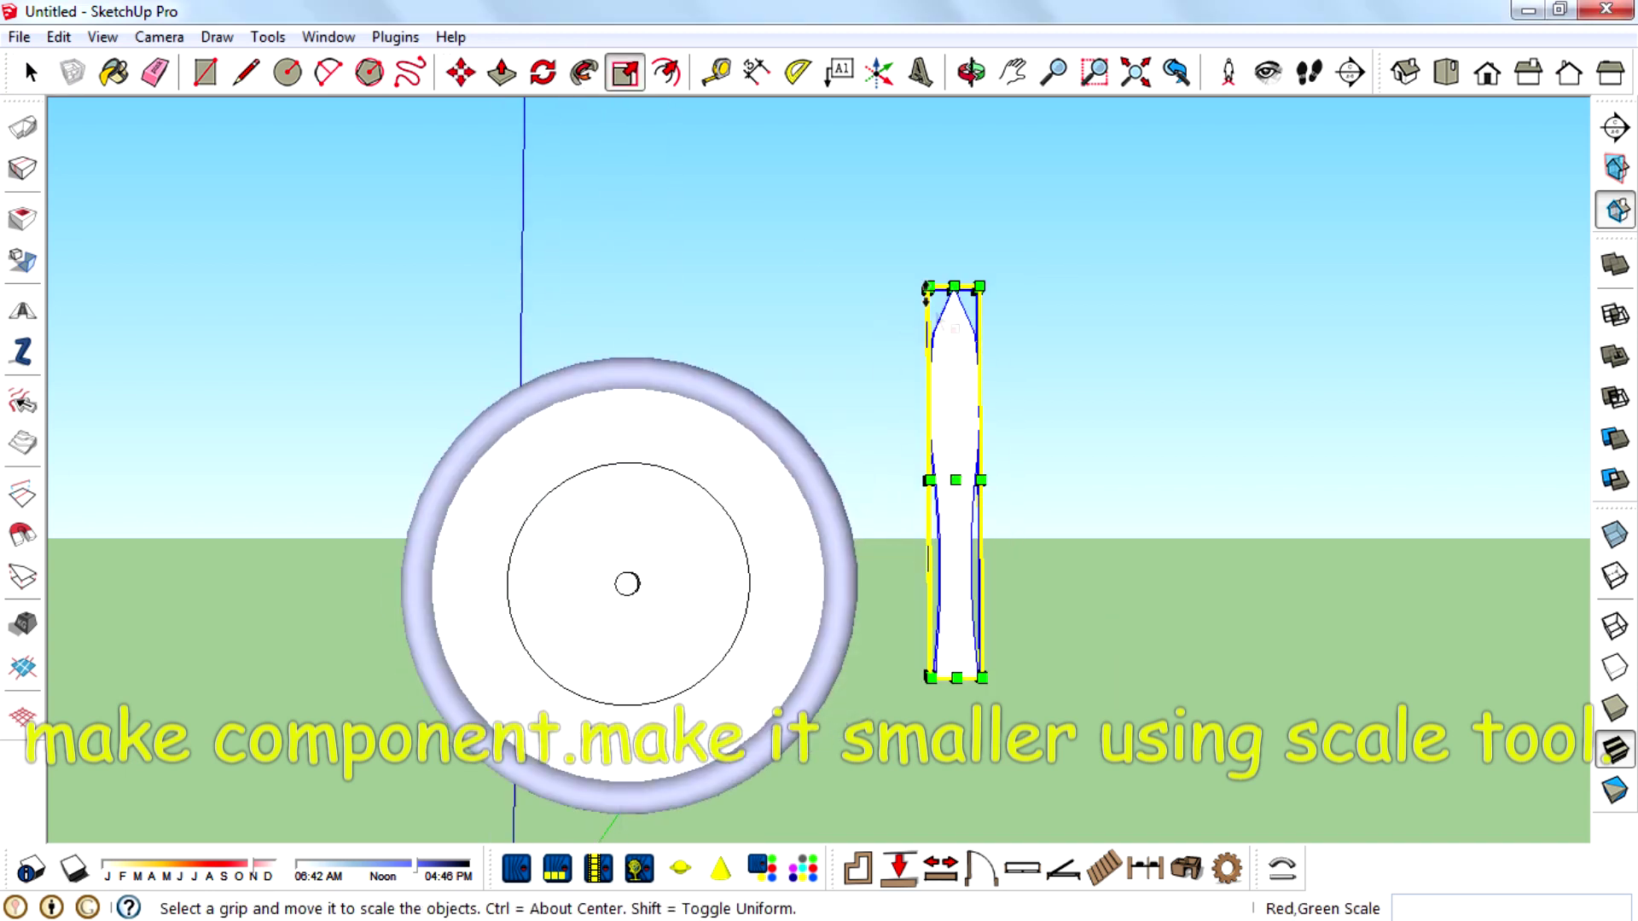
drag(928, 288, 955, 469)
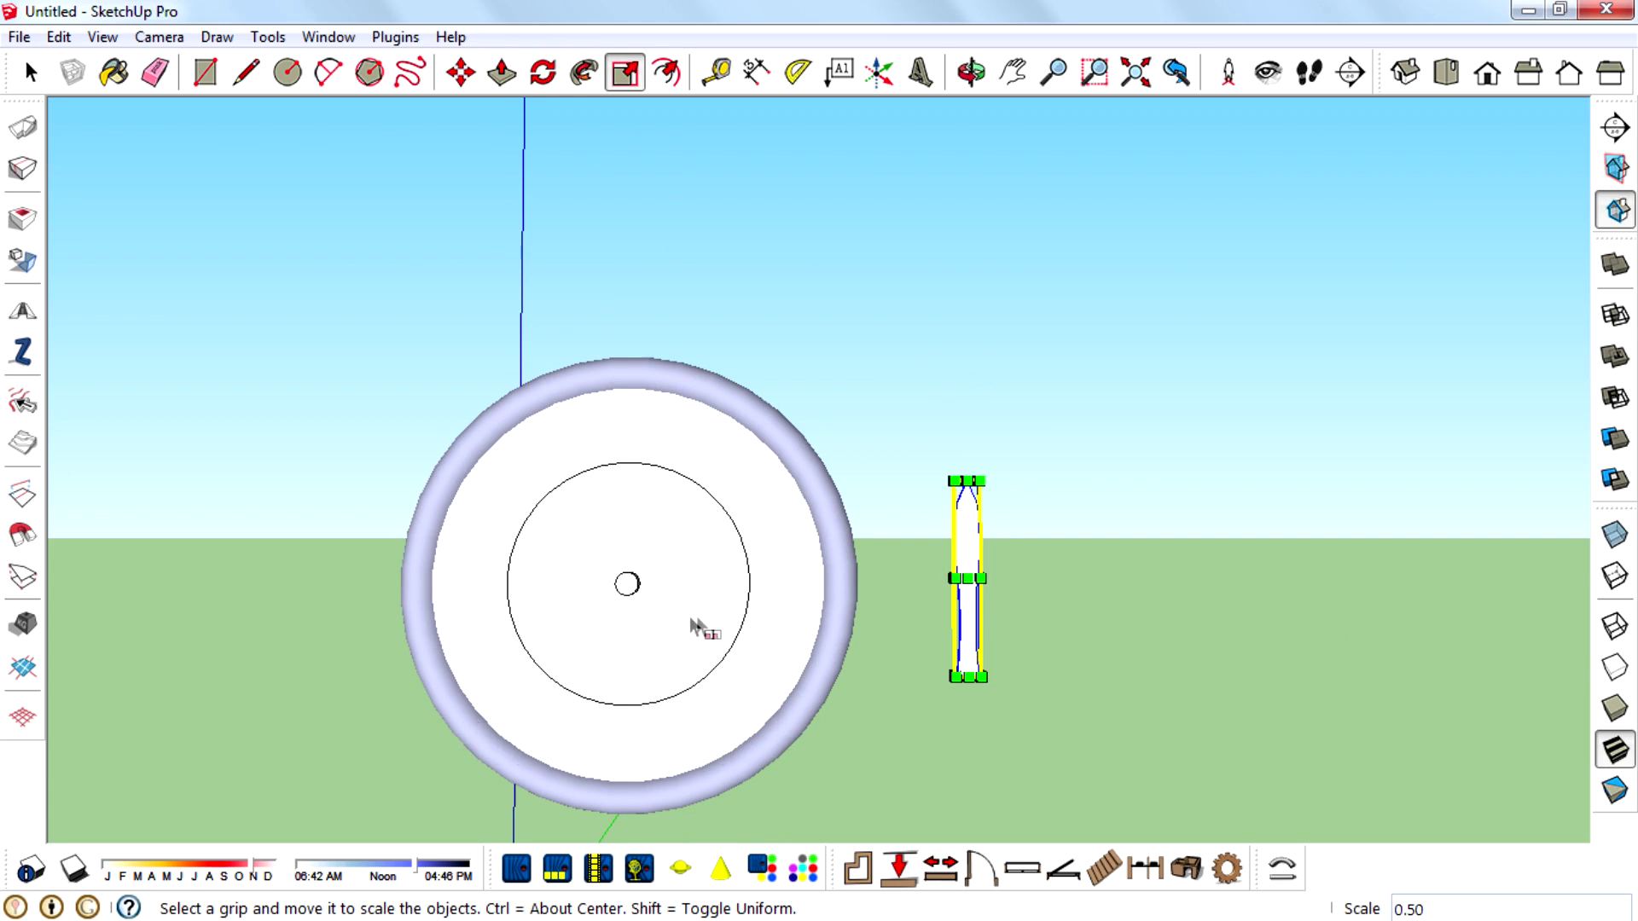
mouse_move(706, 628)
middle_down()
mouse_move(987, 622)
mouse_move(833, 629)
mouse_move(898, 629)
mouse_move(826, 651)
mouse_move(705, 614)
middle_up()
key(space)
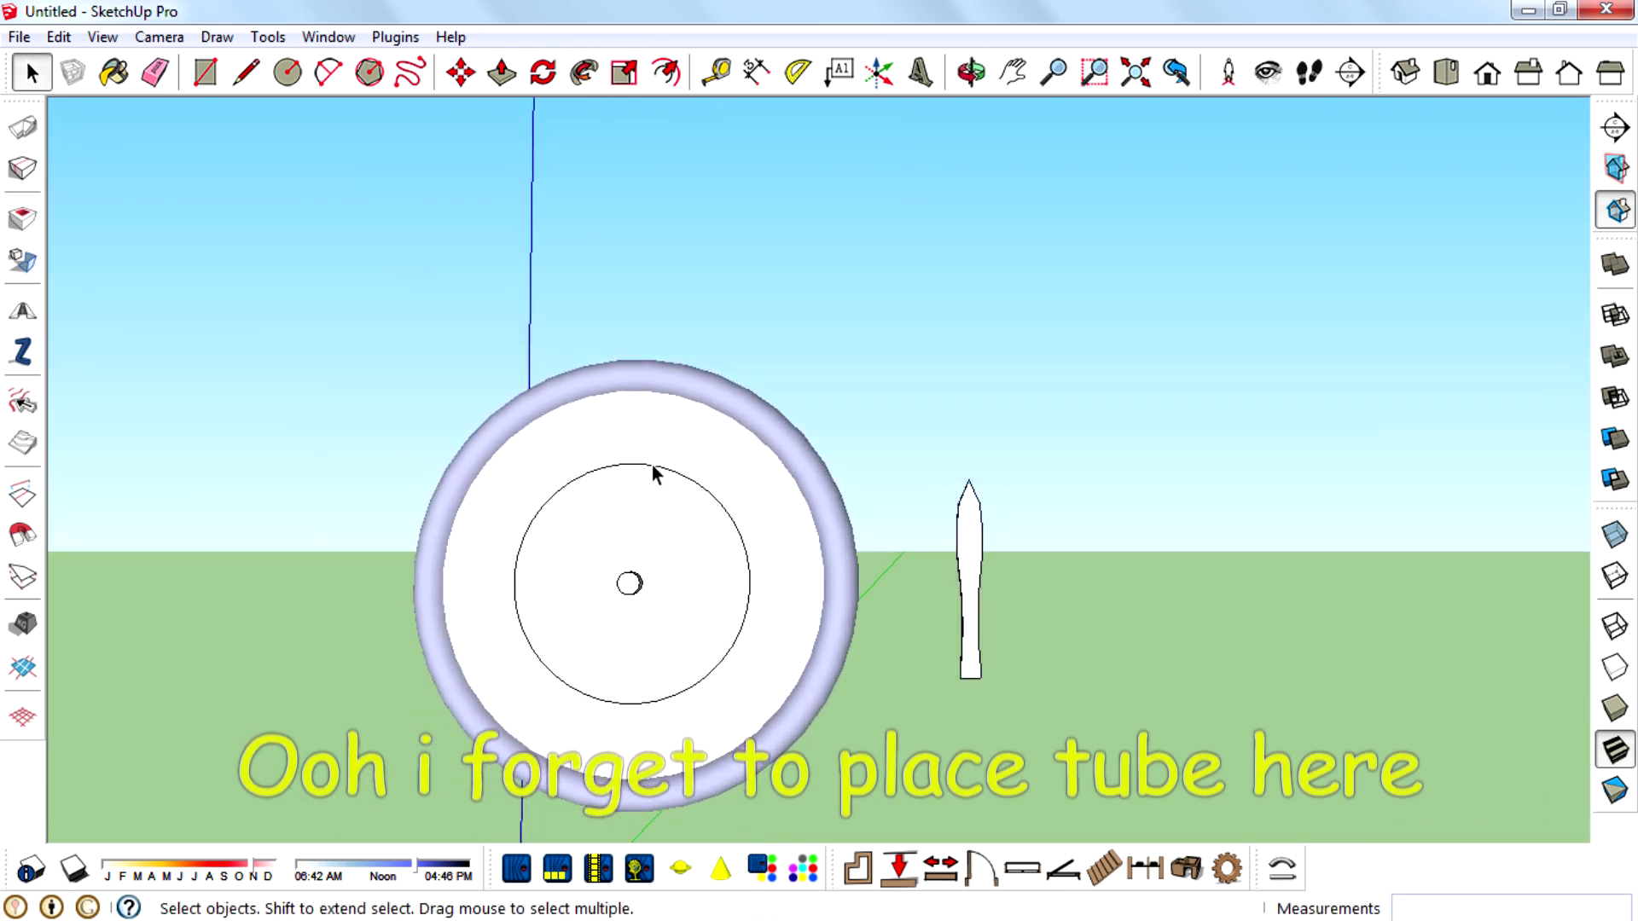
Copy the dial's inner circle about 26' straight out in front of the dial face
middle_drag(652, 464, 1323, 654)
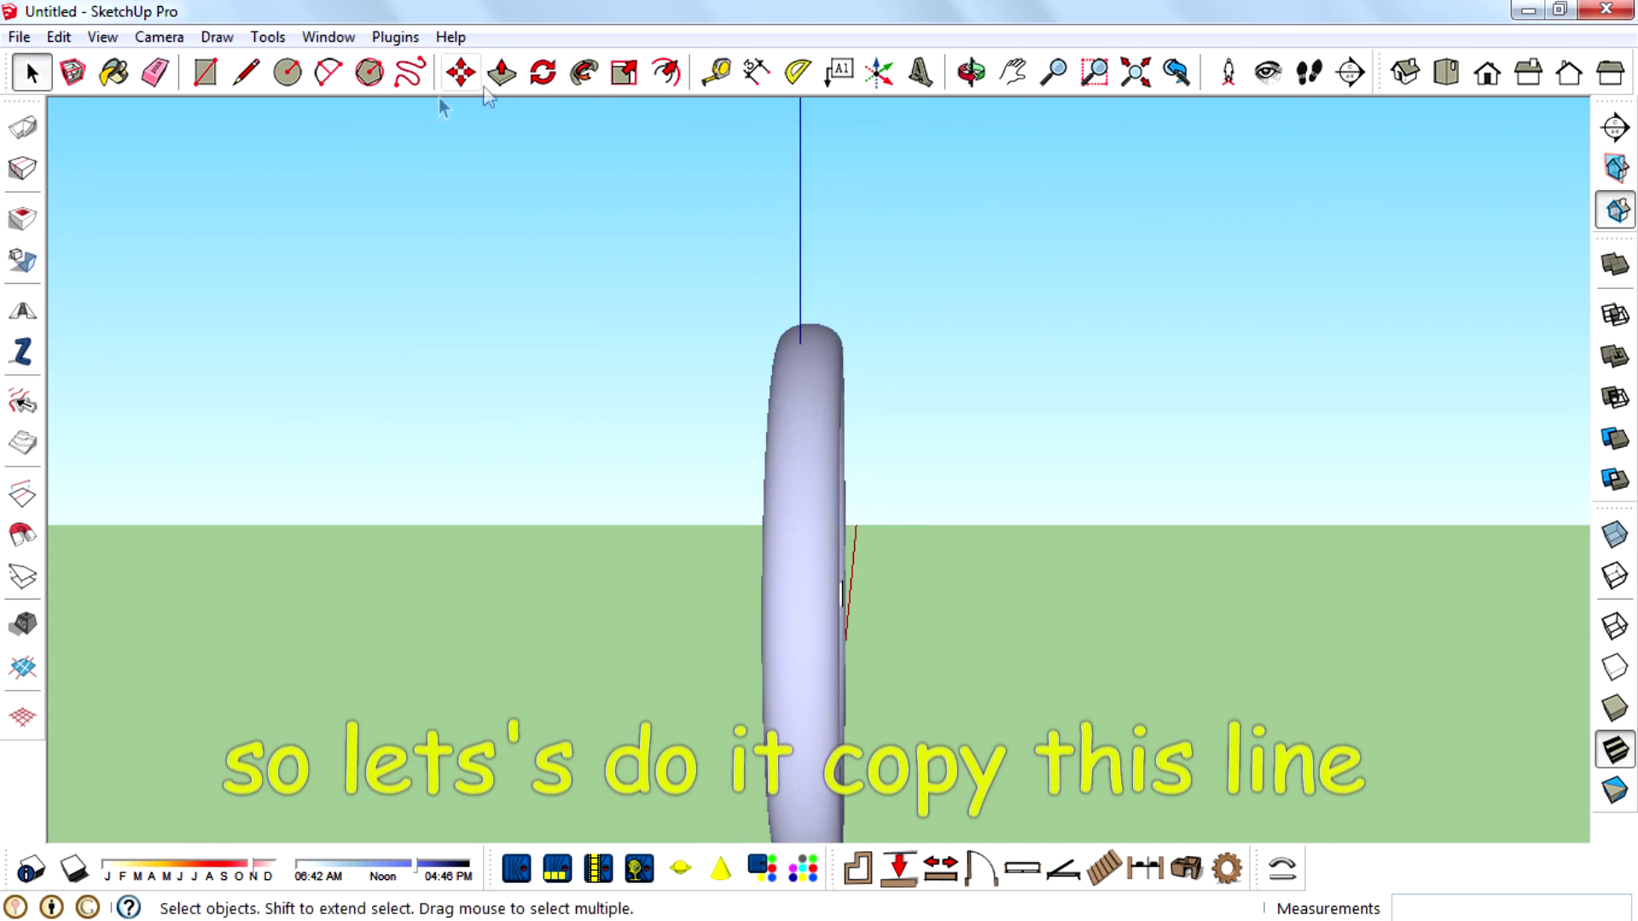
click(461, 75)
key(ctrl)
click(1052, 586)
click(1151, 572)
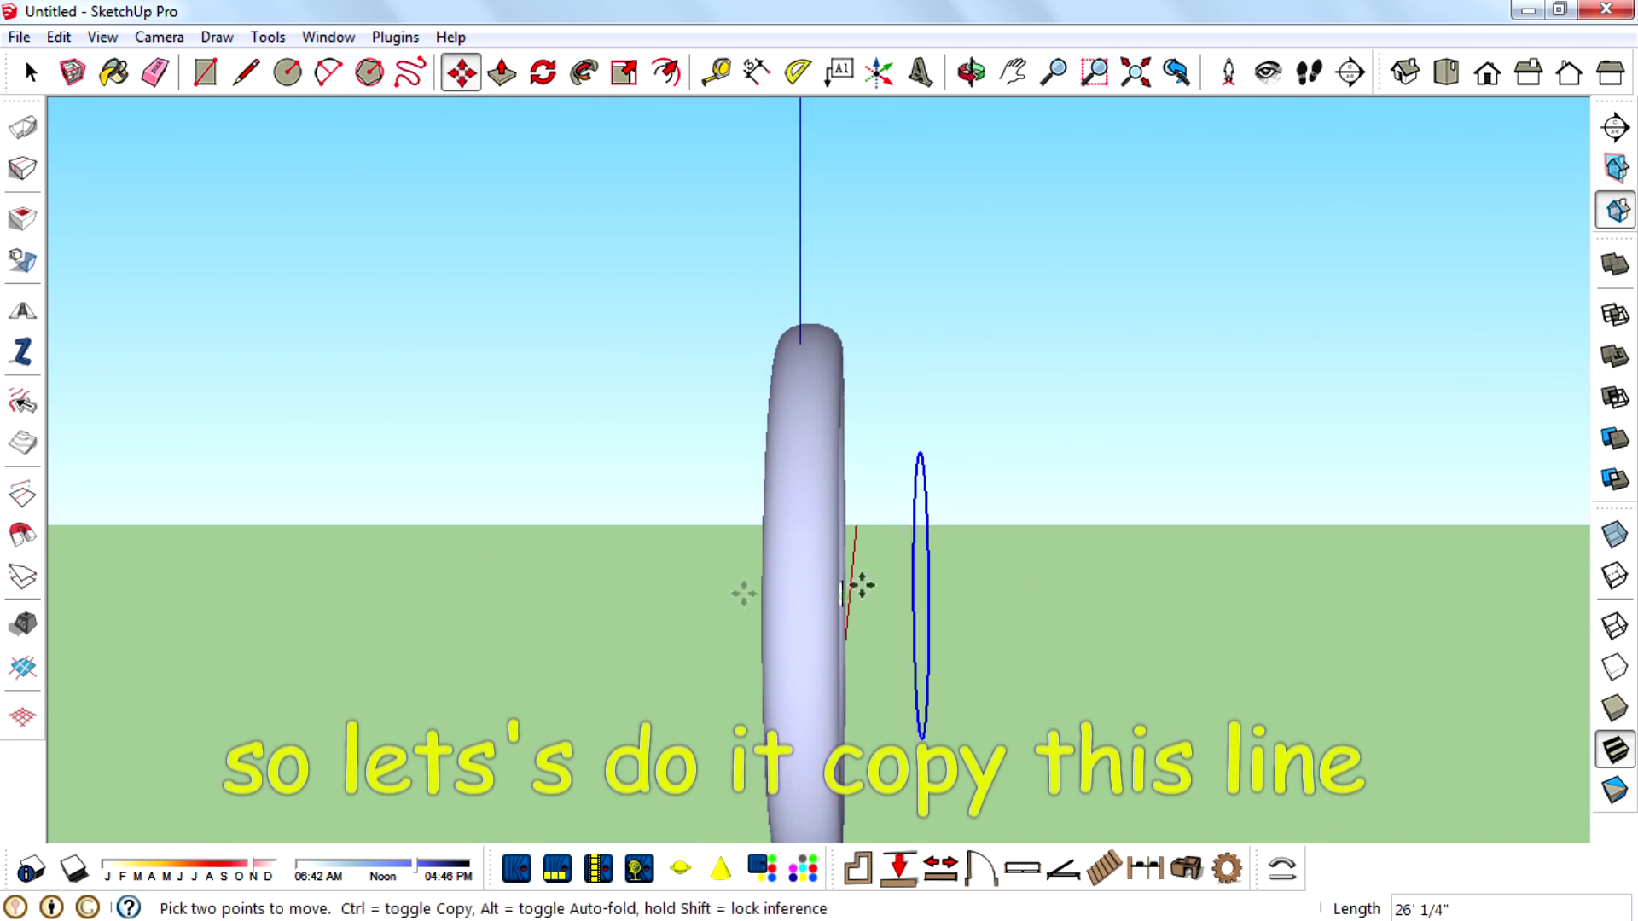
Draw a small circle profile at the top of the copied circle and sweep it around that circle with Follow Me
middle_drag(1139, 664, 1101, 665)
click(290, 81)
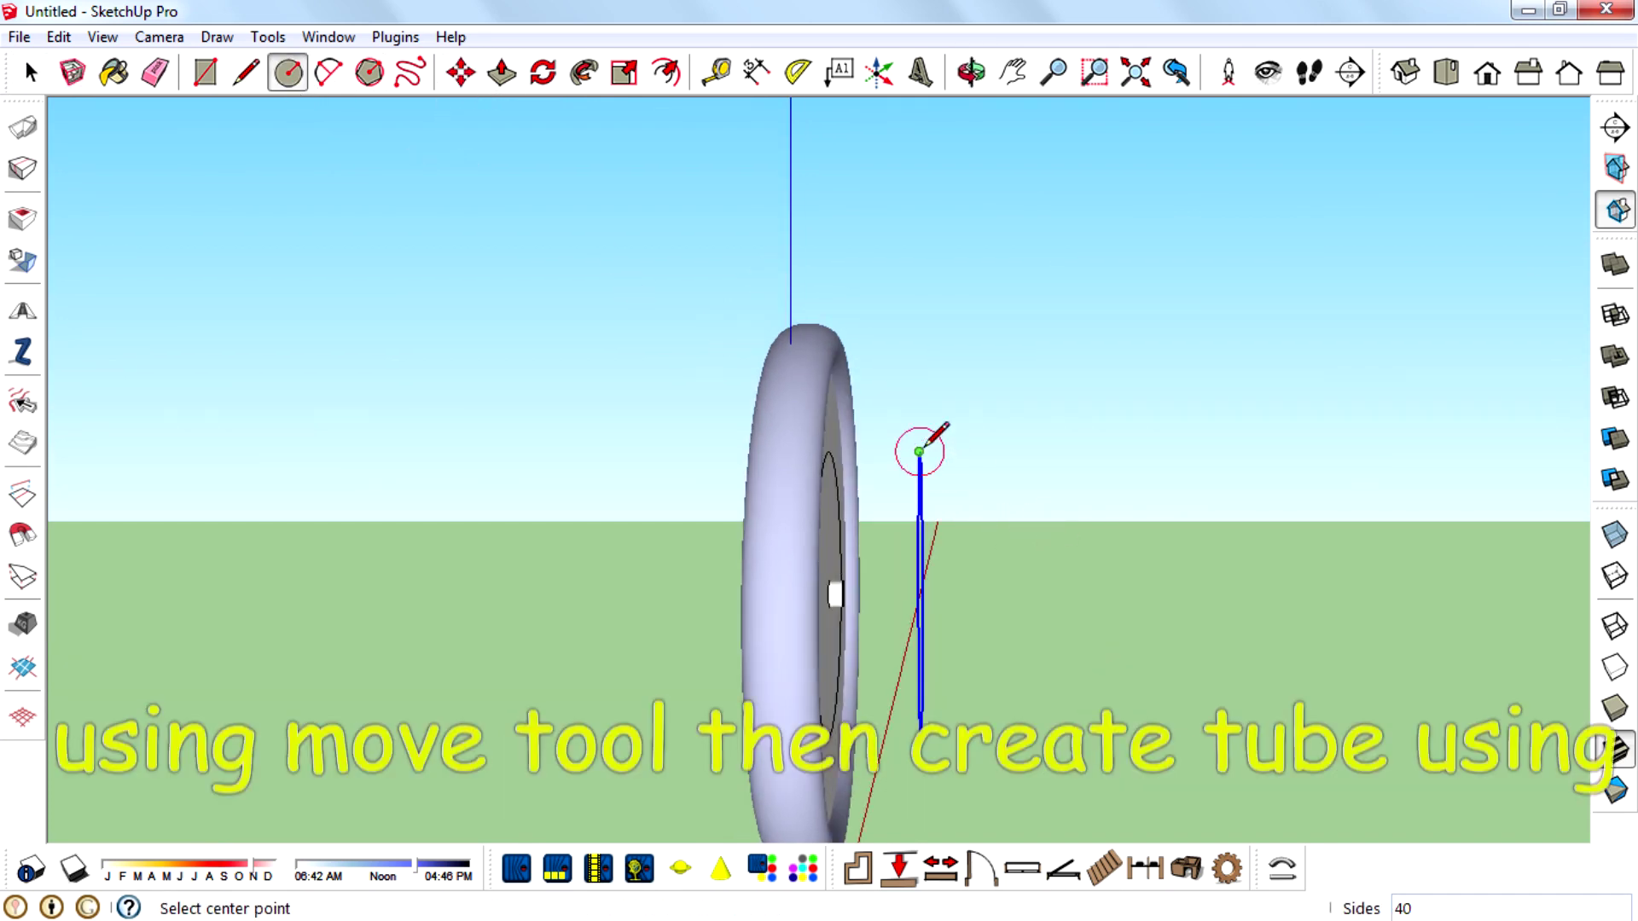
click(940, 453)
middle_drag(1148, 499, 717, 682)
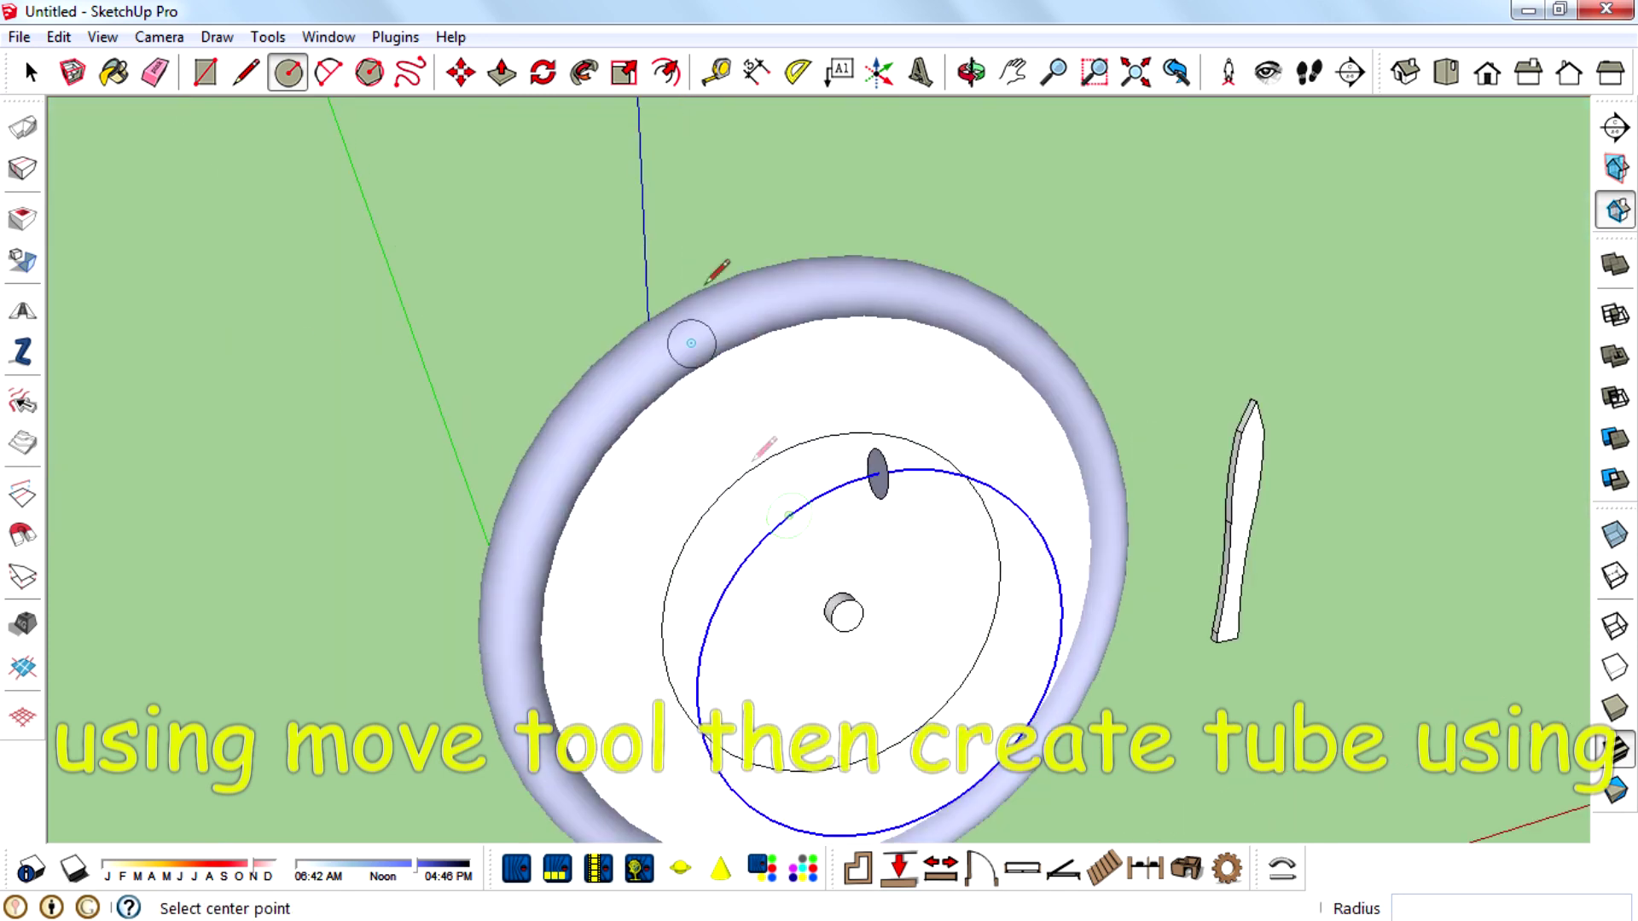
click(584, 72)
drag(878, 474, 772, 827)
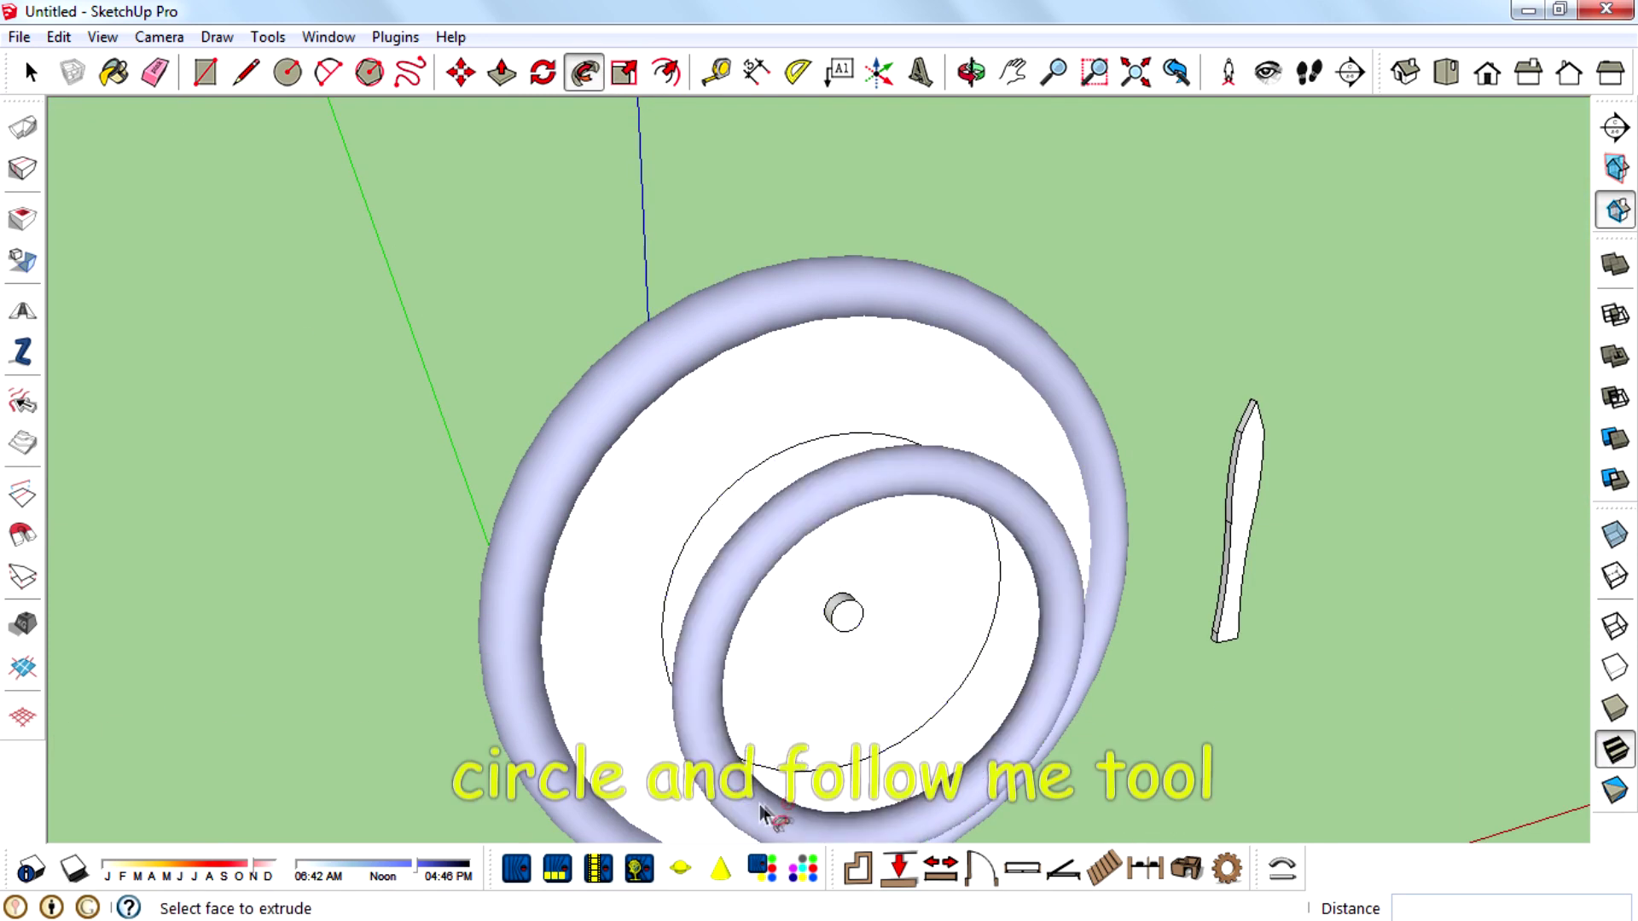
Select the entire swept tube ring and make it a component with the default settings
middle_drag(765, 738, 749, 369)
key(space)
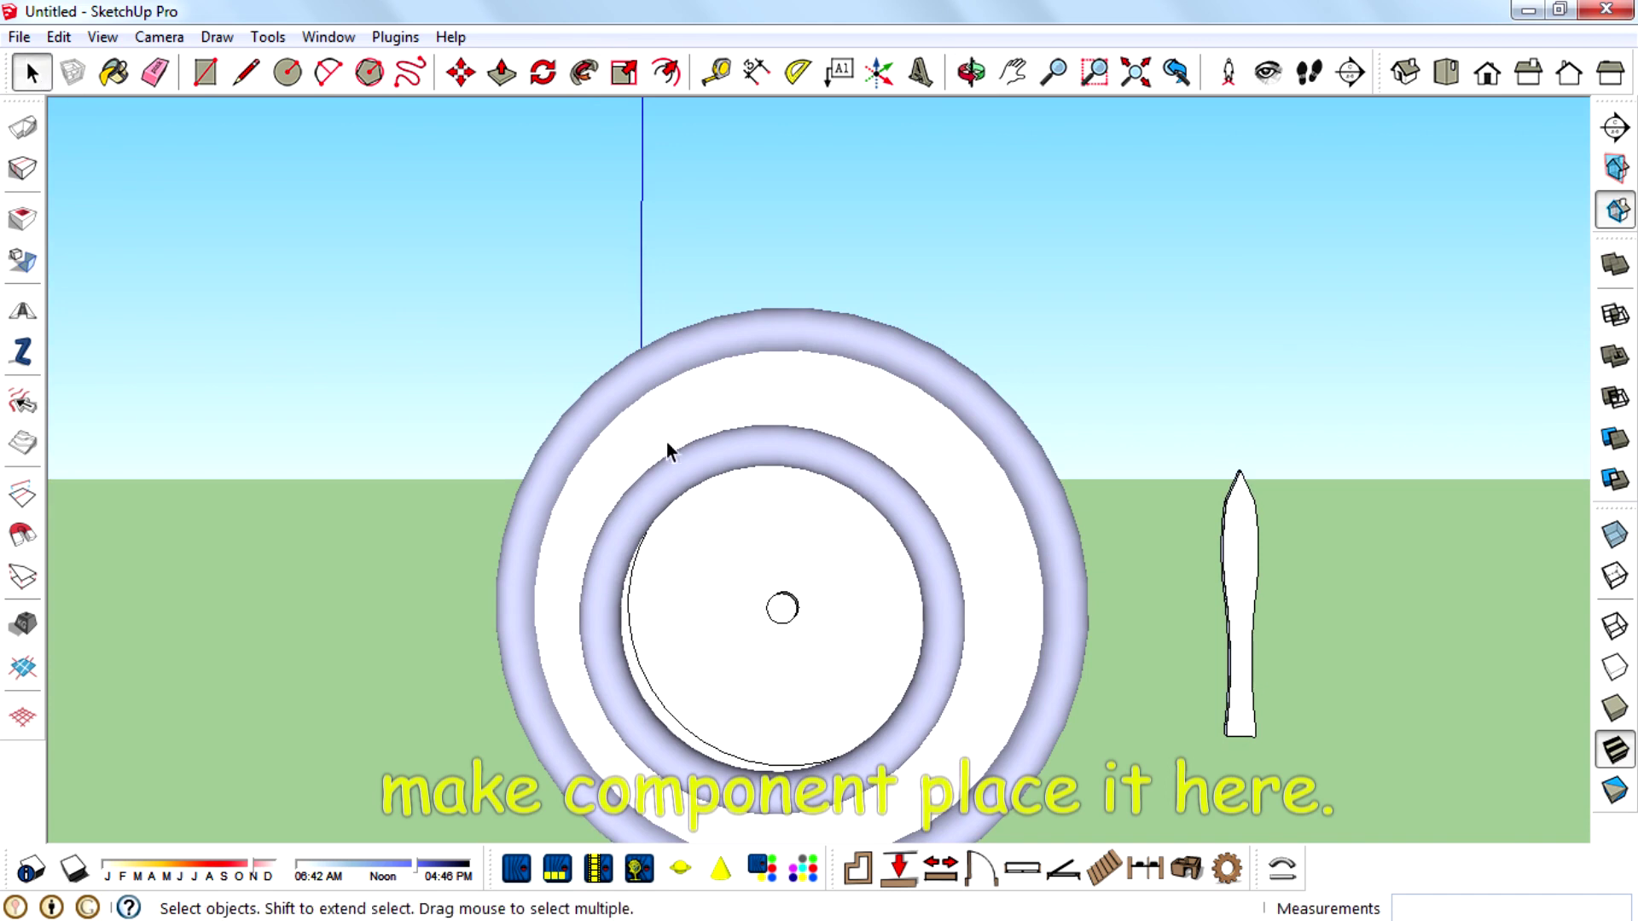
click(695, 468)
double_click(695, 467)
key(g)
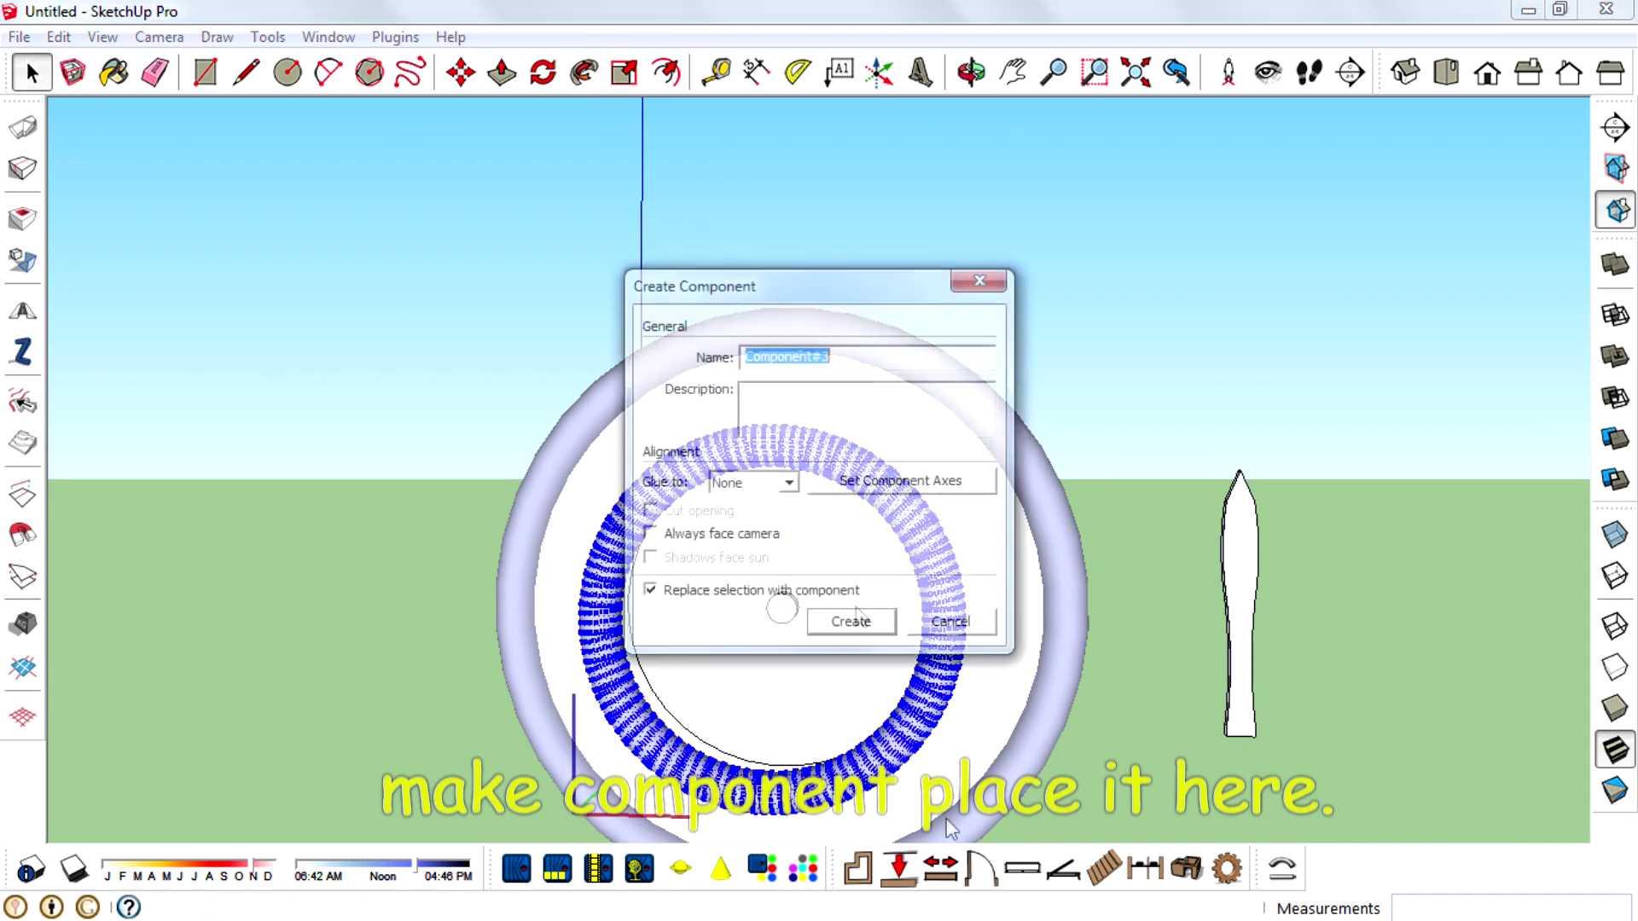
click(872, 616)
Move the tube ring component back along the green axis until it sits against the dial face around the hub
middle_drag(615, 640, 817, 608)
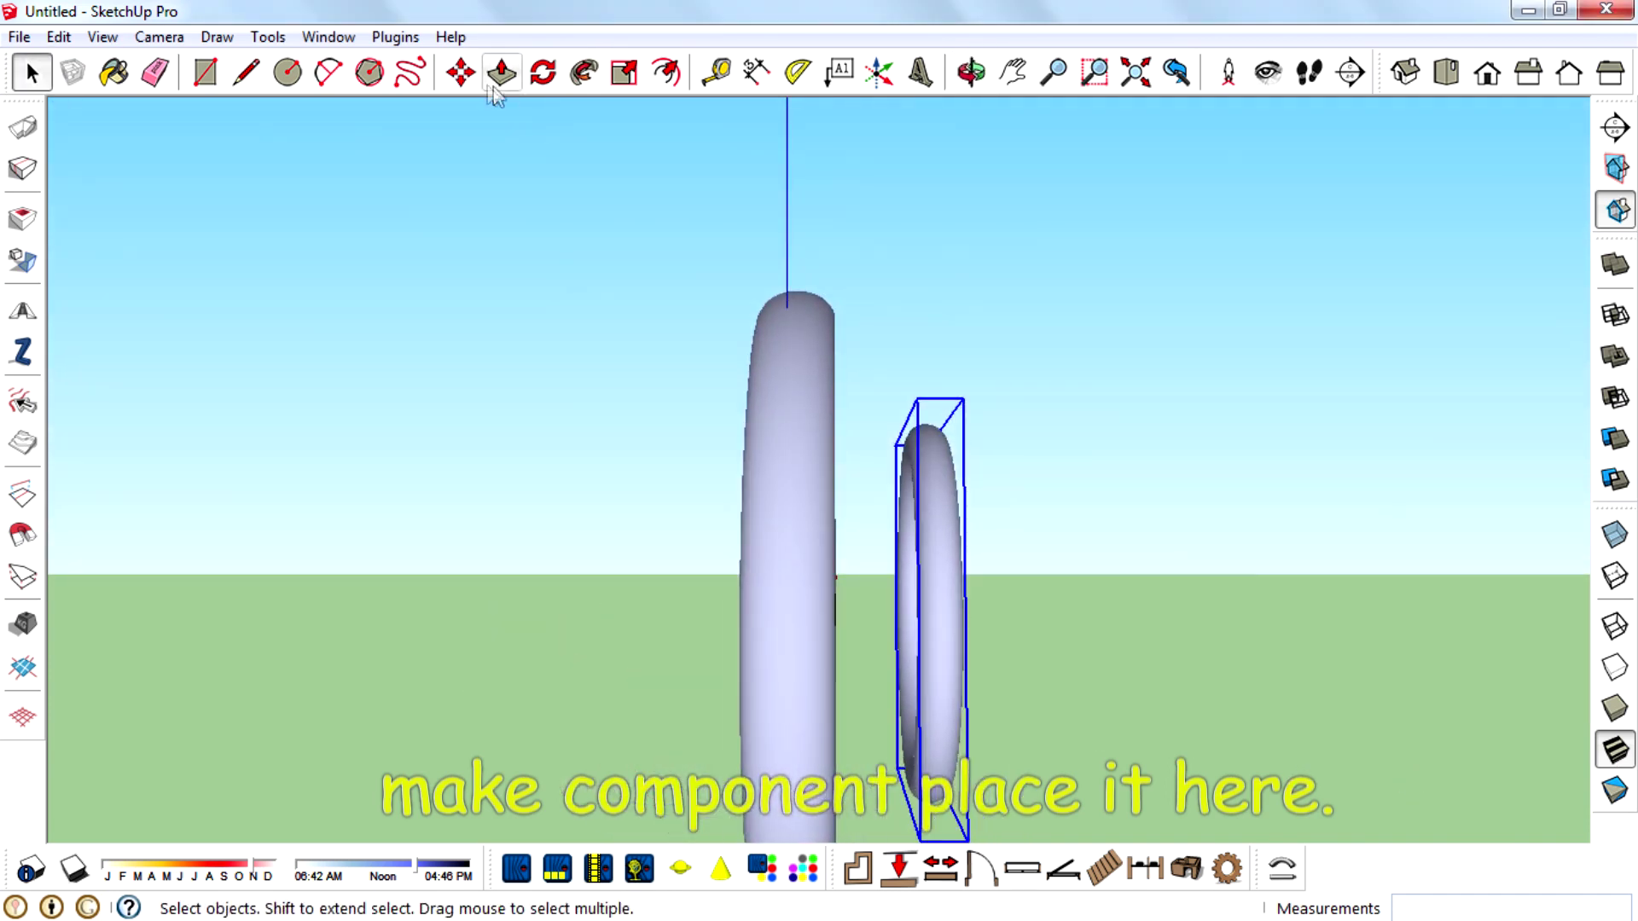
click(463, 75)
click(1350, 575)
click(1219, 586)
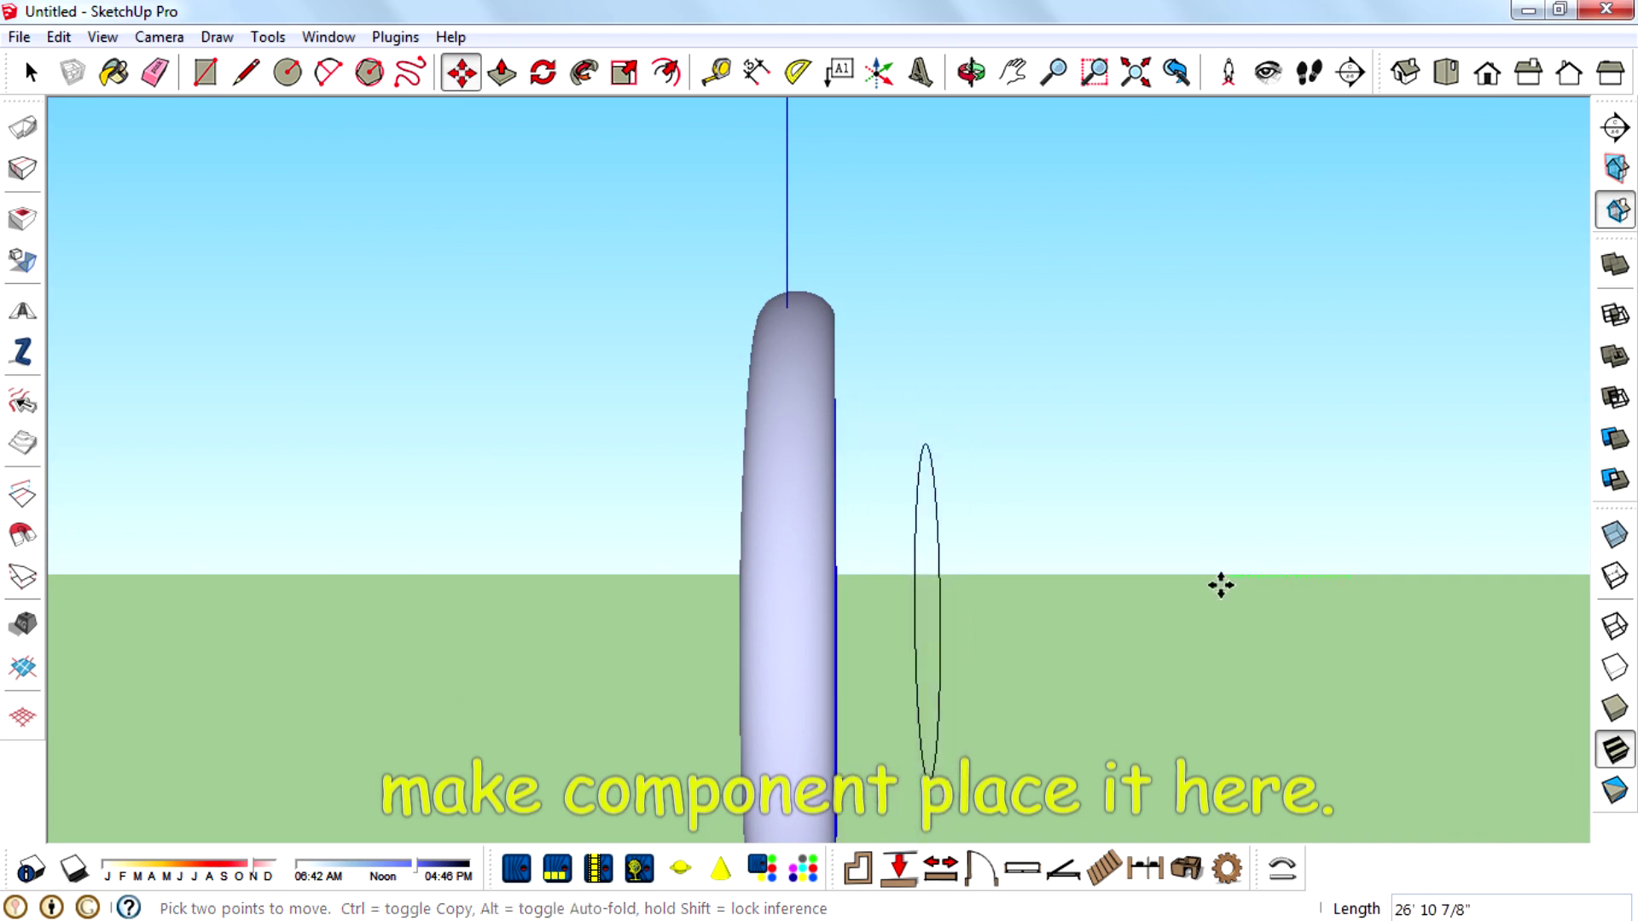
middle_drag(1217, 586, 1261, 602)
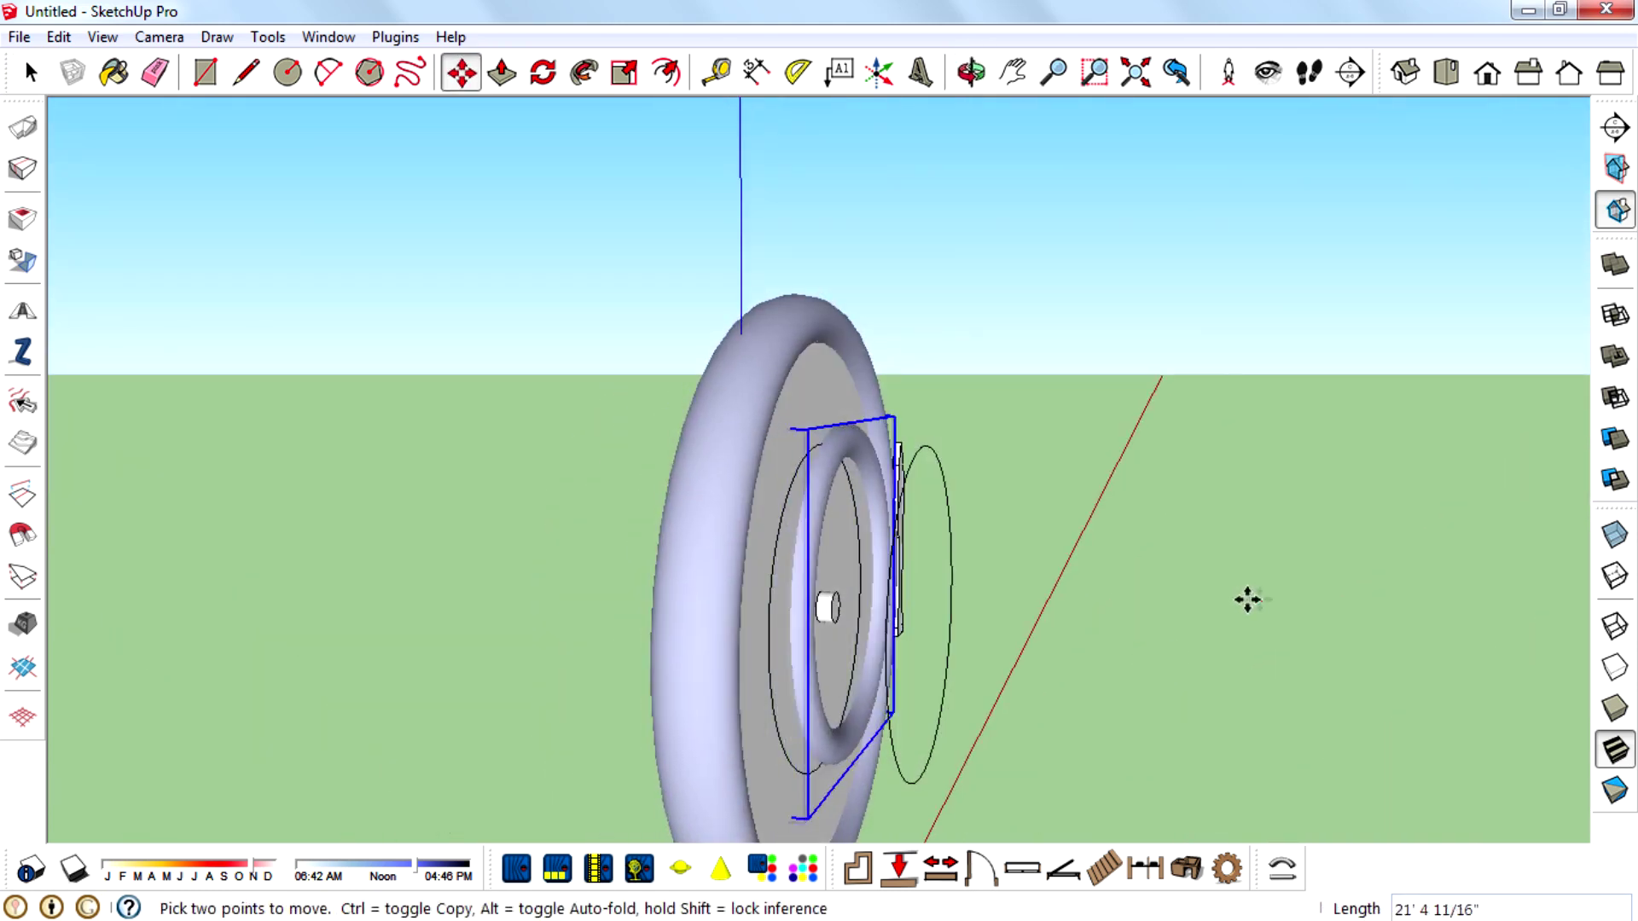
middle_drag(1130, 611, 1077, 565)
scroll(1077, 566, up, 2)
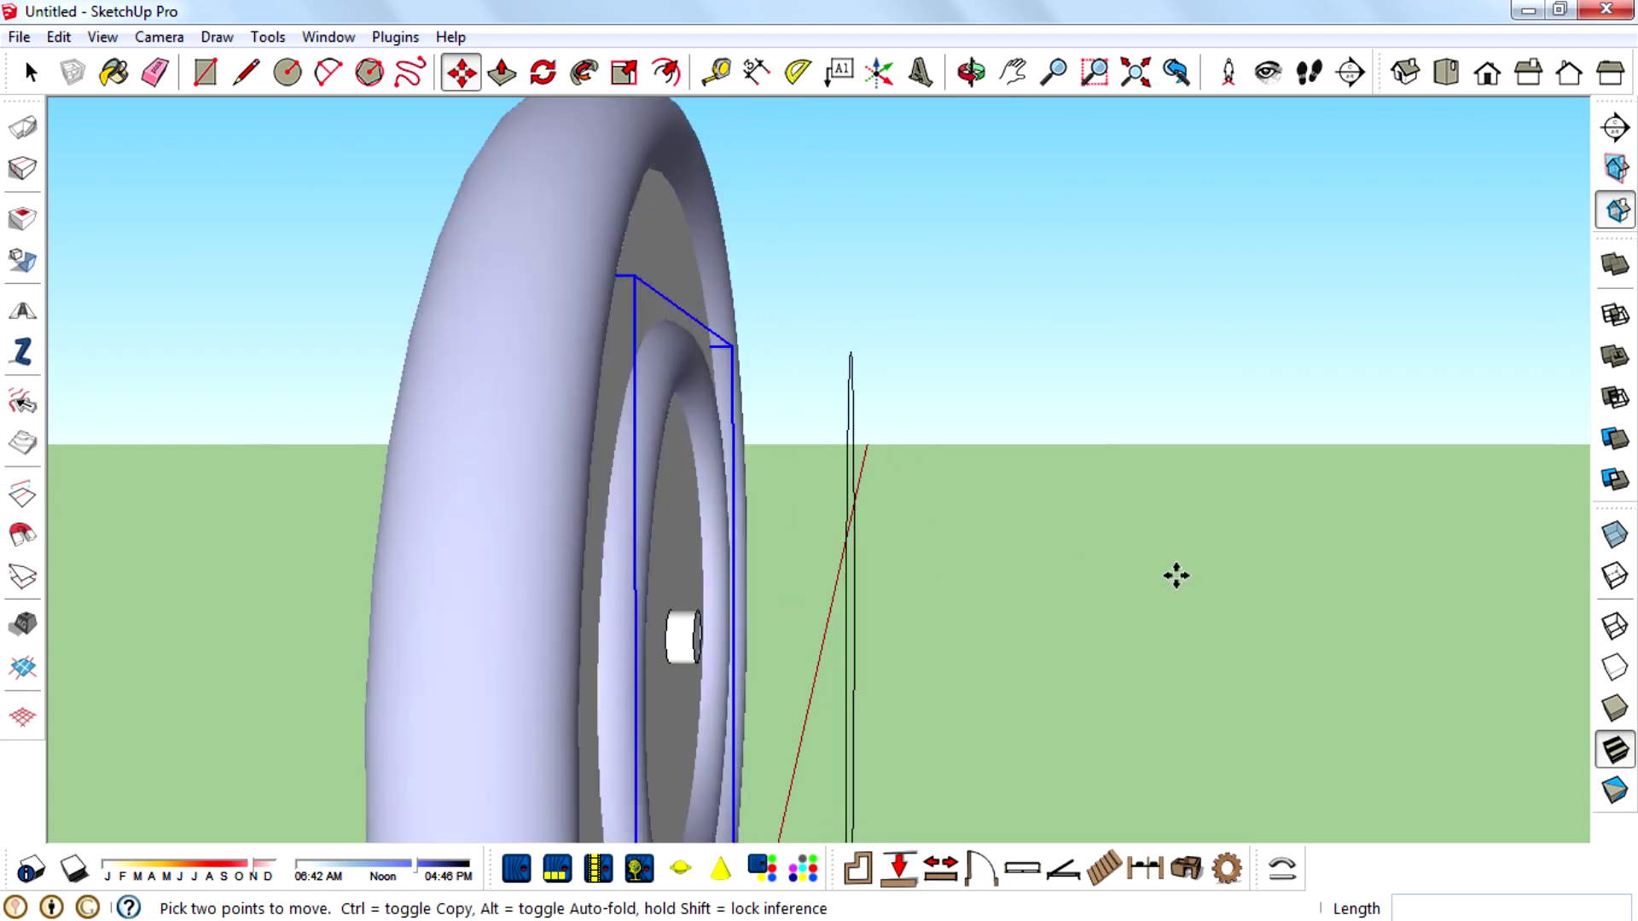
click(1178, 575)
click(1155, 577)
Delete the leftover copied circle in front of the dial
middle_drag(1408, 603, 1182, 611)
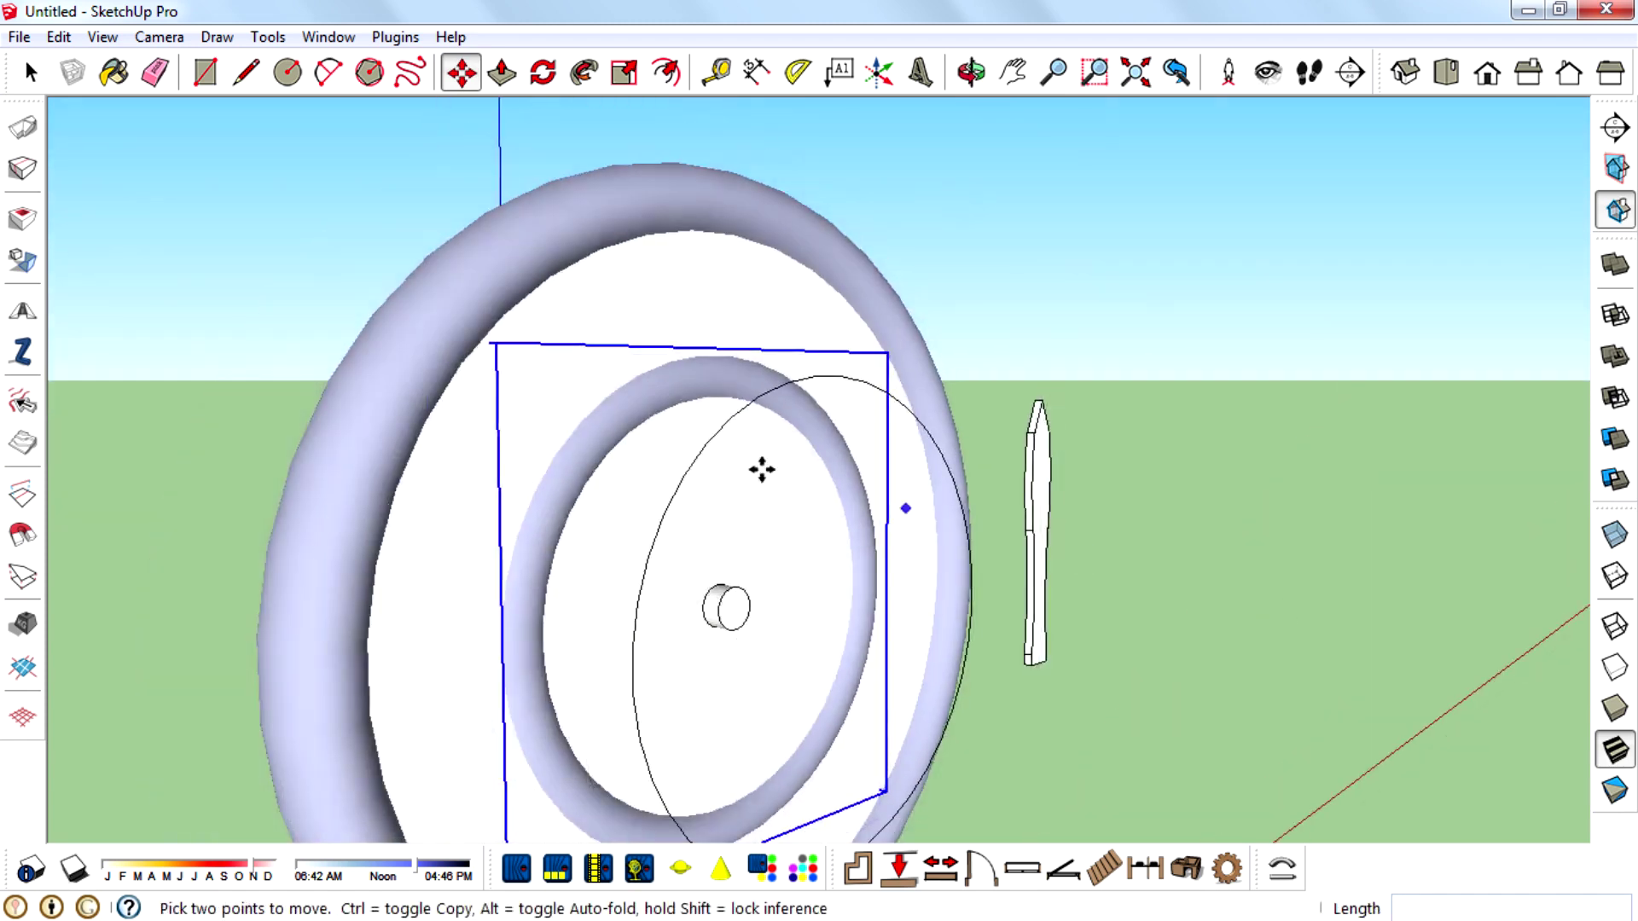
scroll(749, 454, down, 2)
click(31, 72)
click(814, 406)
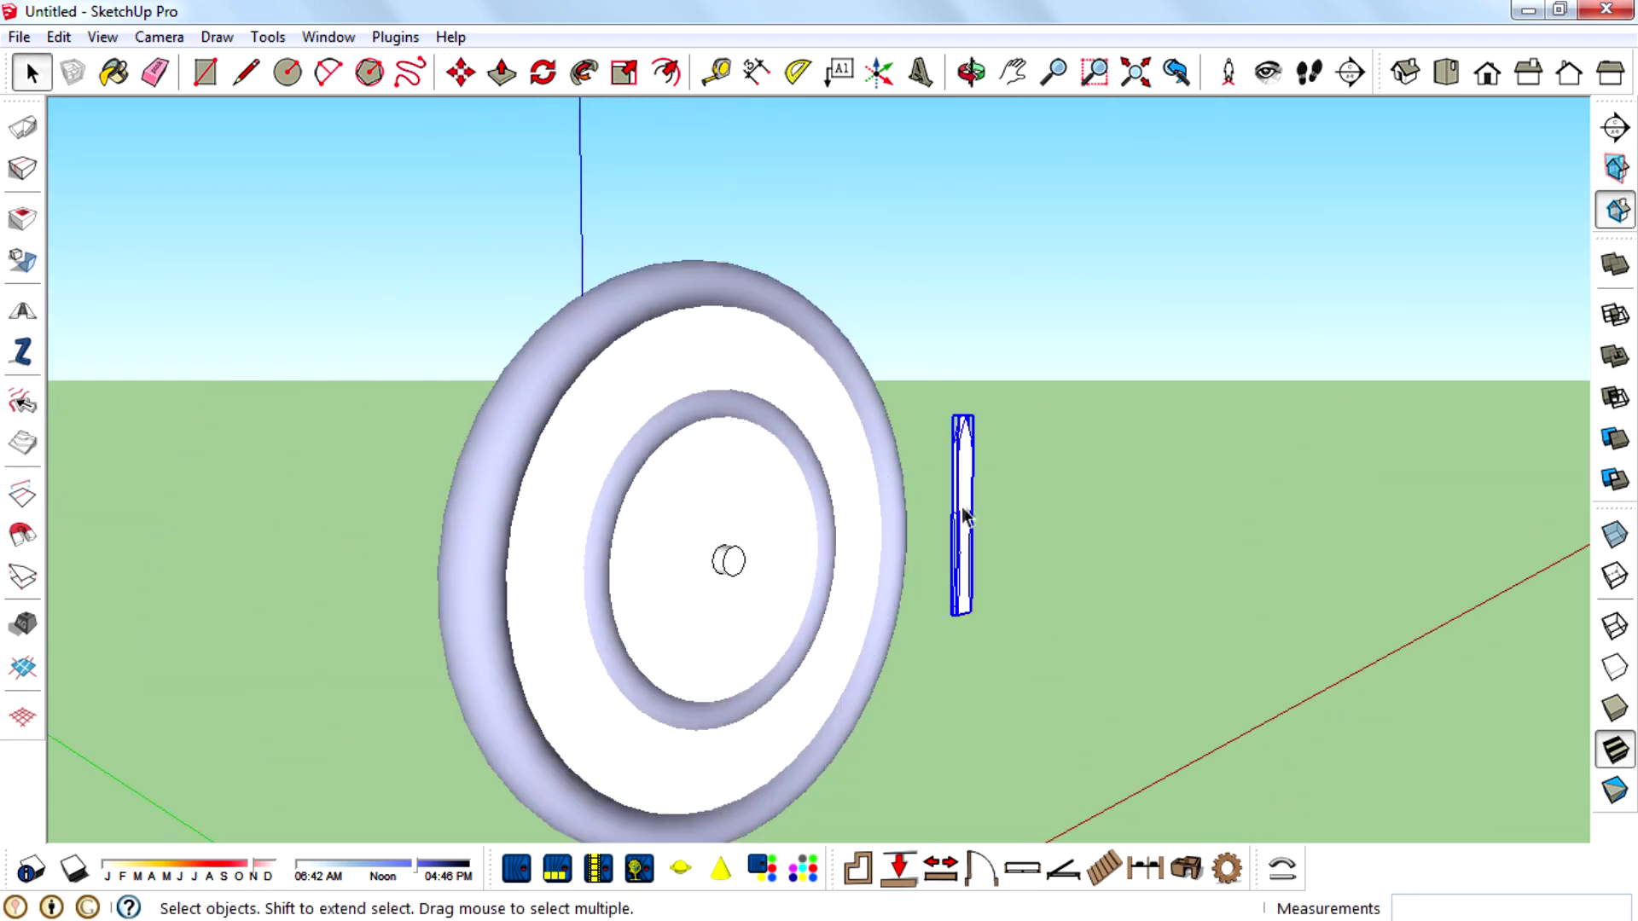
In the front view, move the small clock hand onto the dial, upright with its base over the hub
click(1487, 74)
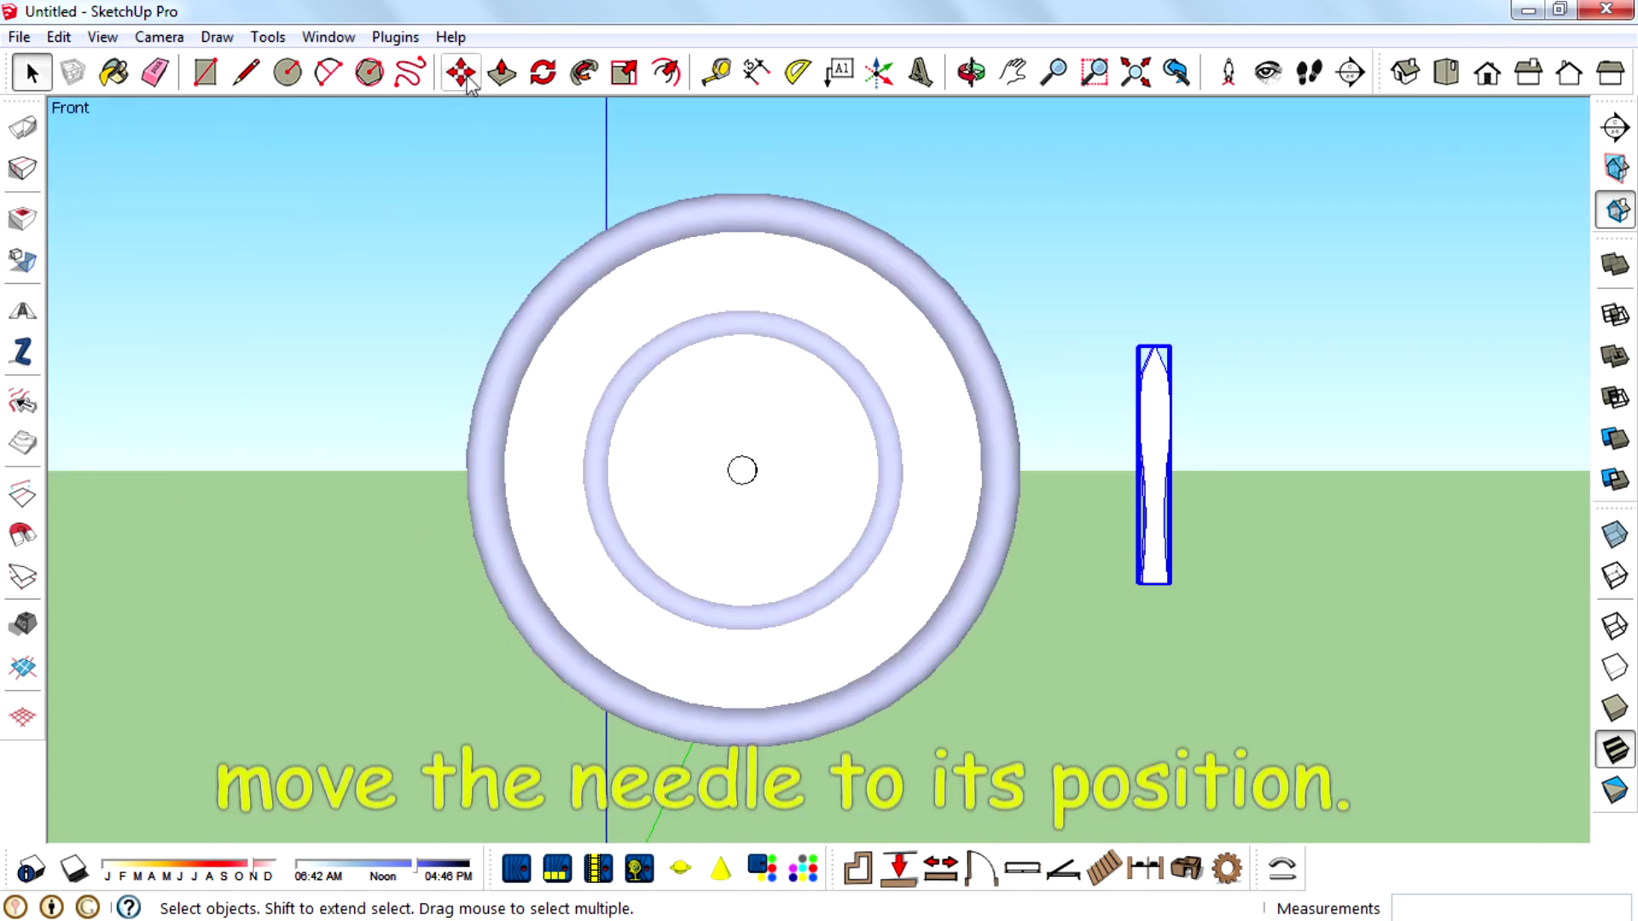
click(460, 73)
click(1167, 461)
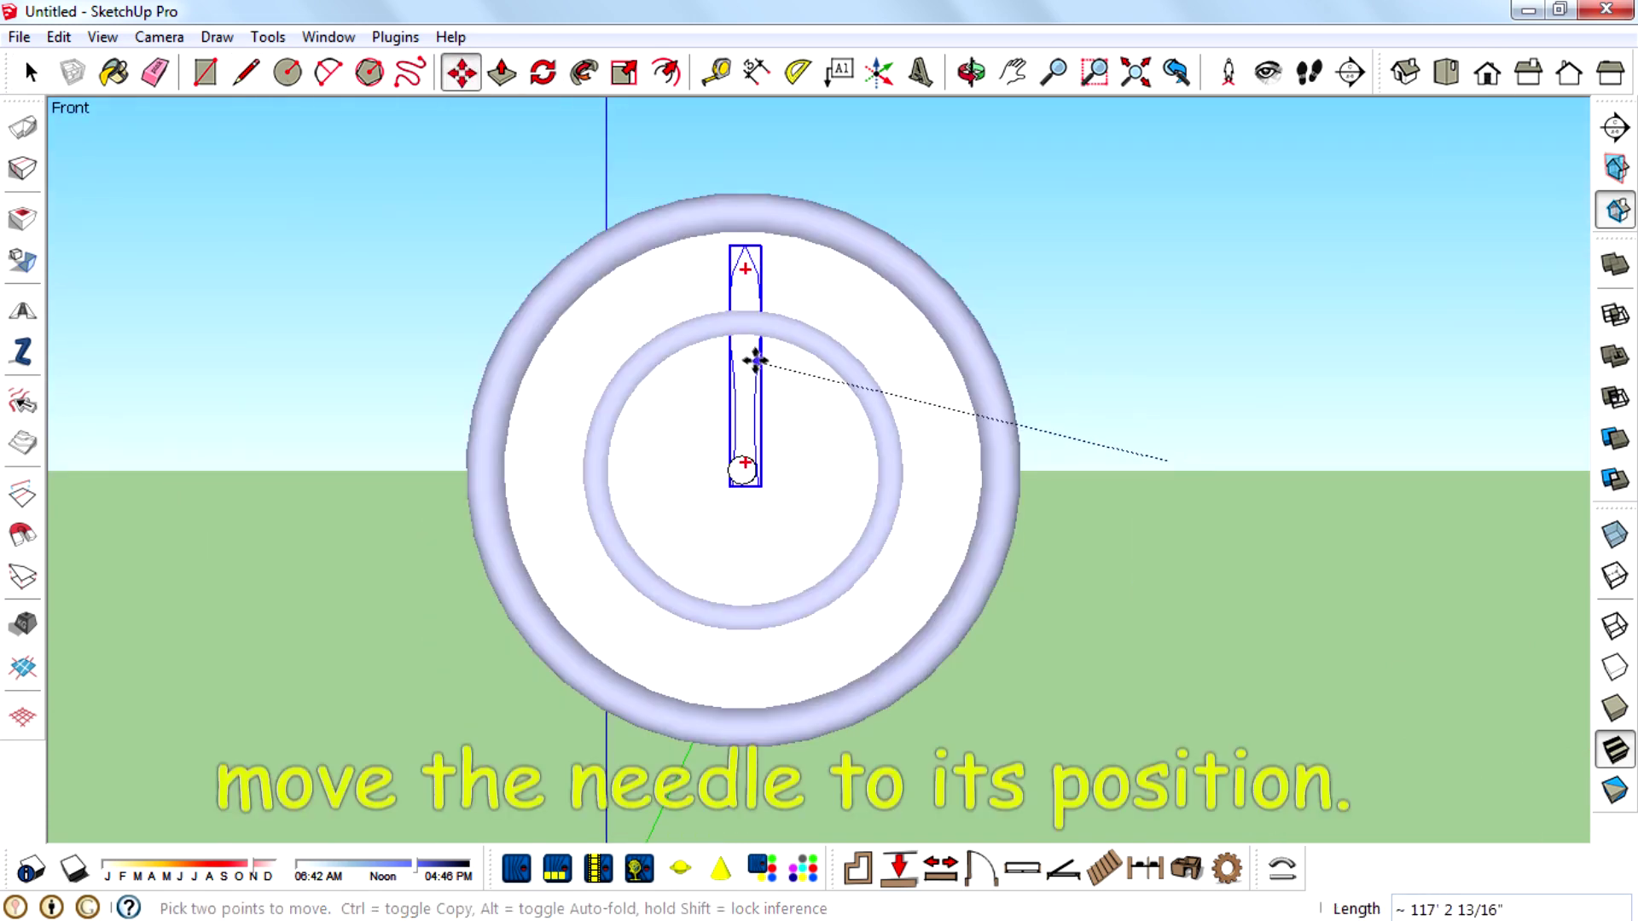
click(756, 361)
Scale the clock hand down uniformly to about 0.83 from its upper corner
scroll(762, 462, up, 3)
click(625, 73)
scroll(726, 179, up, 2)
click(708, 121)
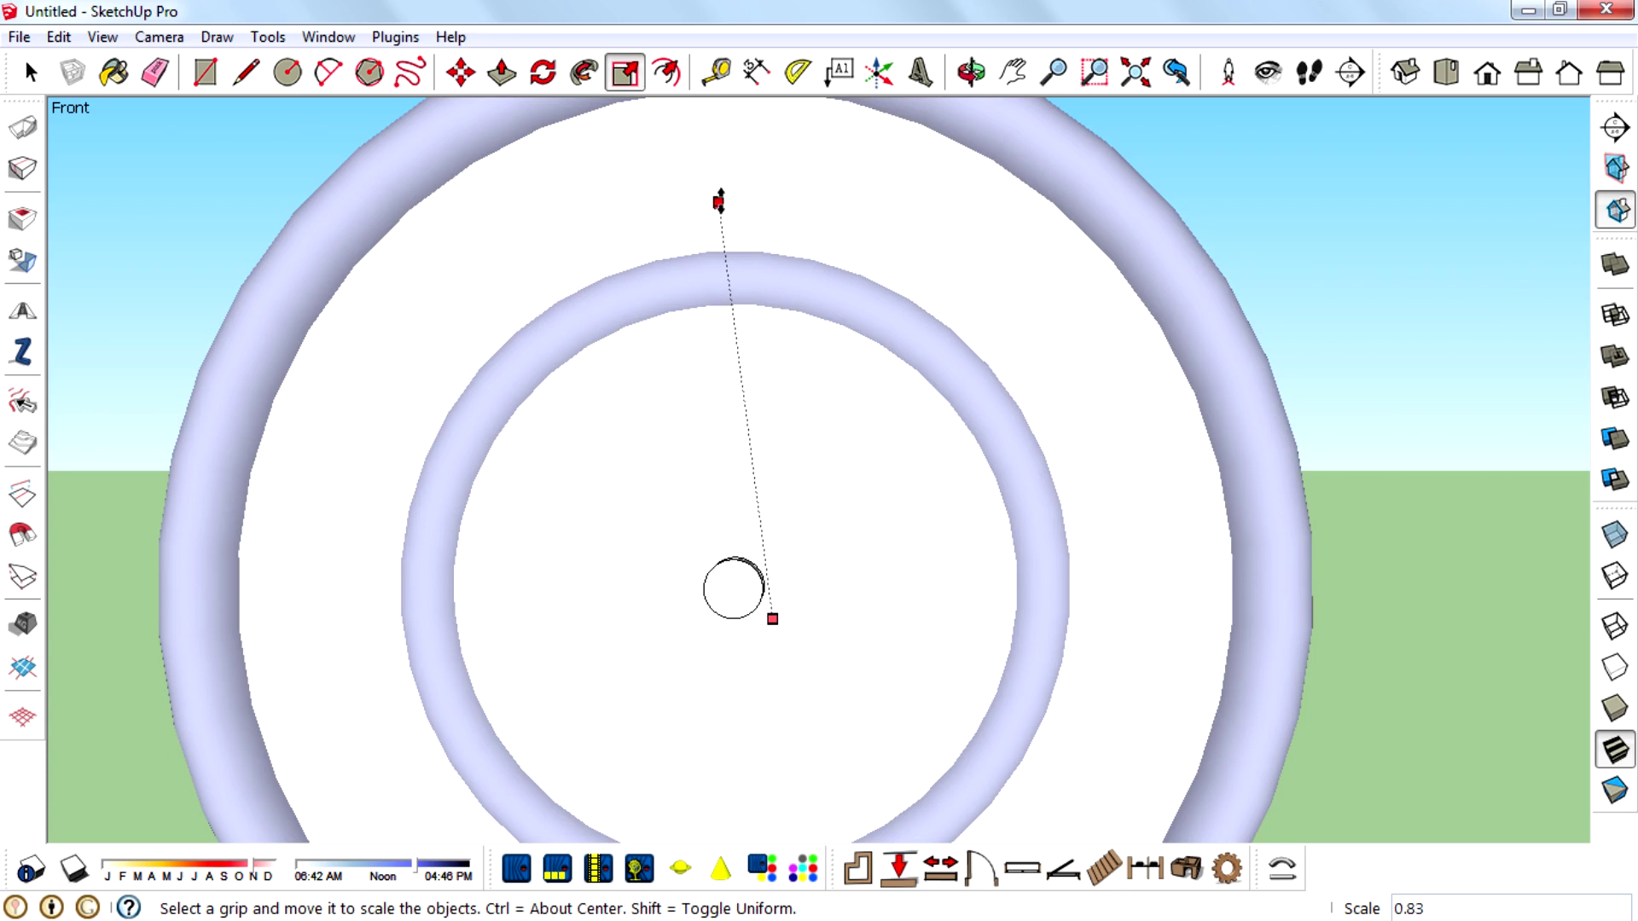
click(721, 201)
Move the clock hand from far in front of the dial back to the hub
middle_drag(840, 509, 1204, 467)
click(461, 73)
click(1253, 390)
click(1322, 398)
key(ctrl)
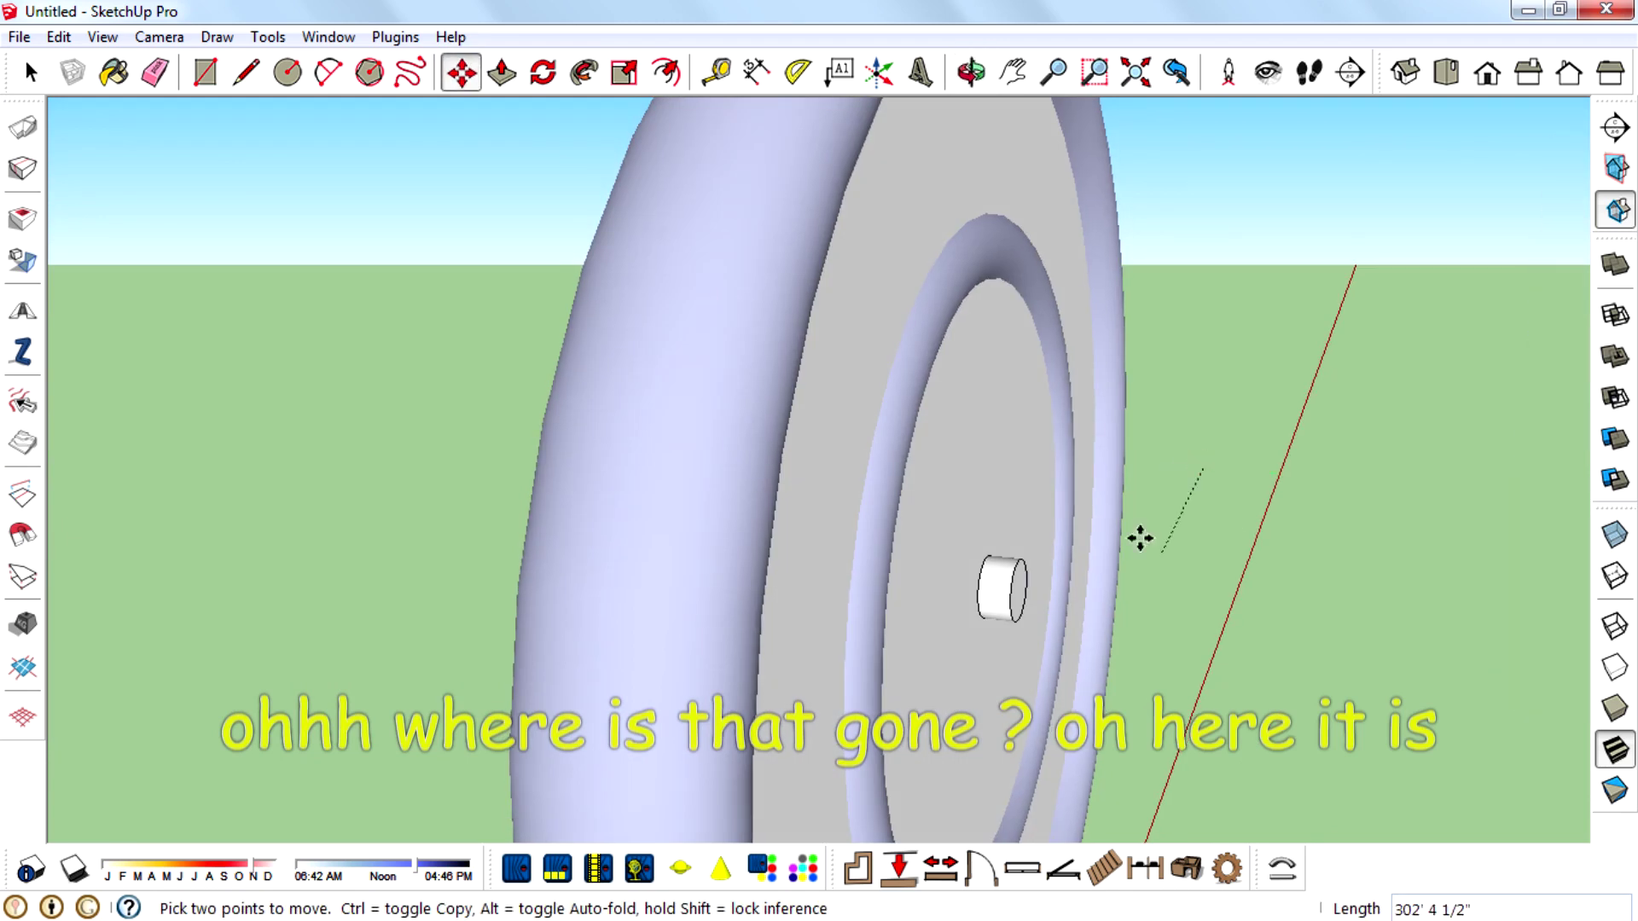
scroll(808, 588, down, 5)
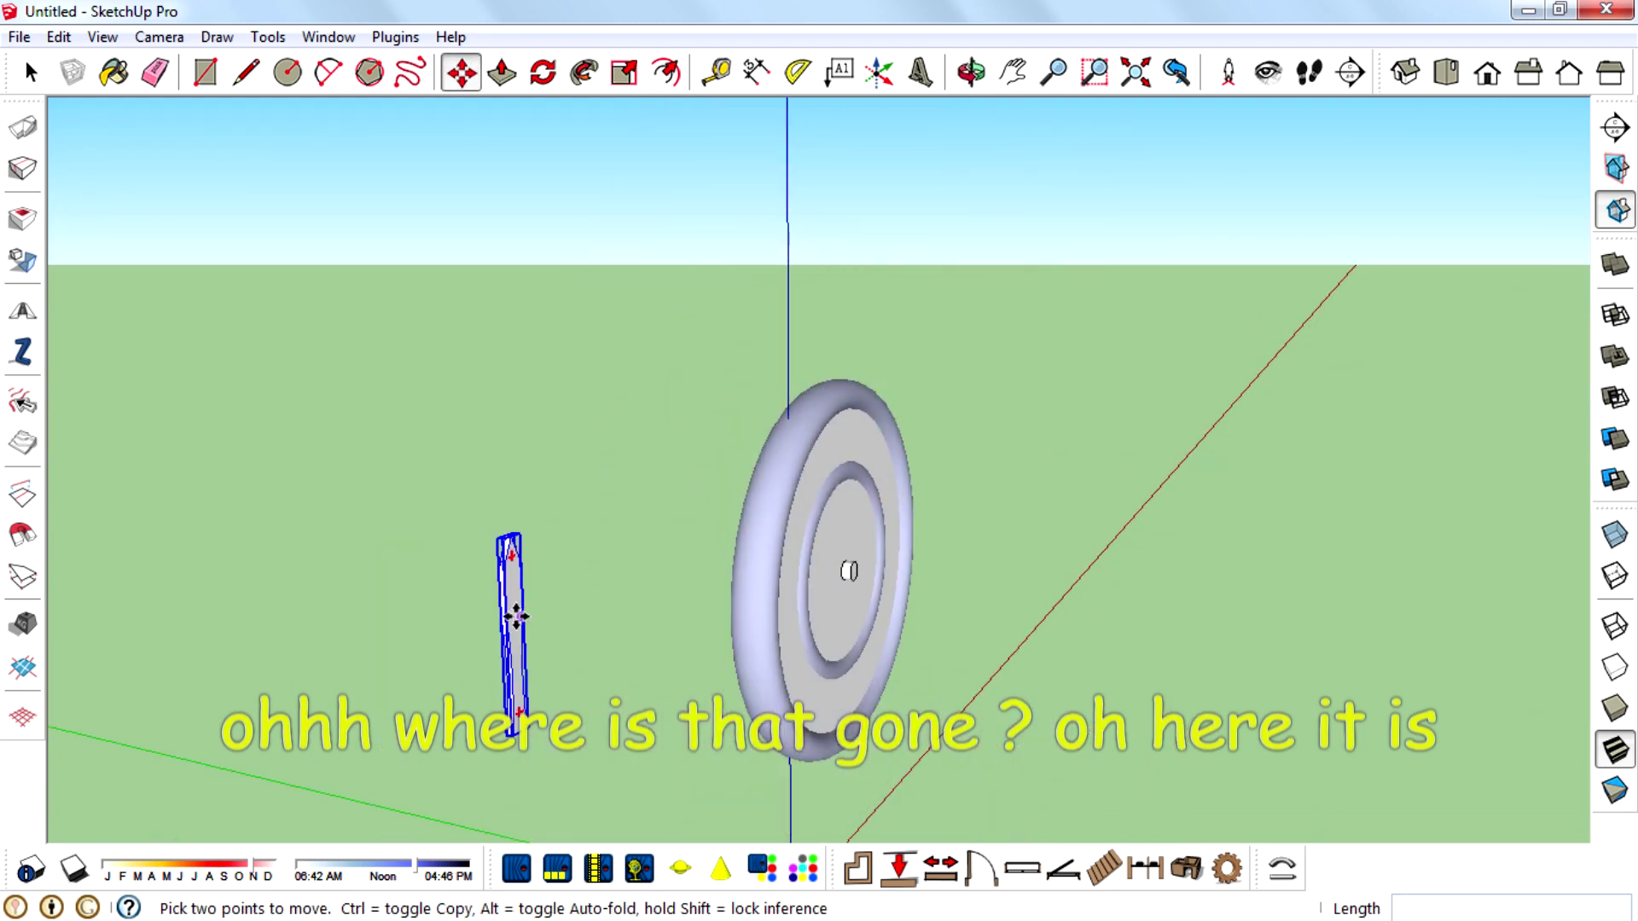
click(517, 617)
click(863, 547)
scroll(866, 551, up, 4)
middle_drag(812, 435, 553, 414)
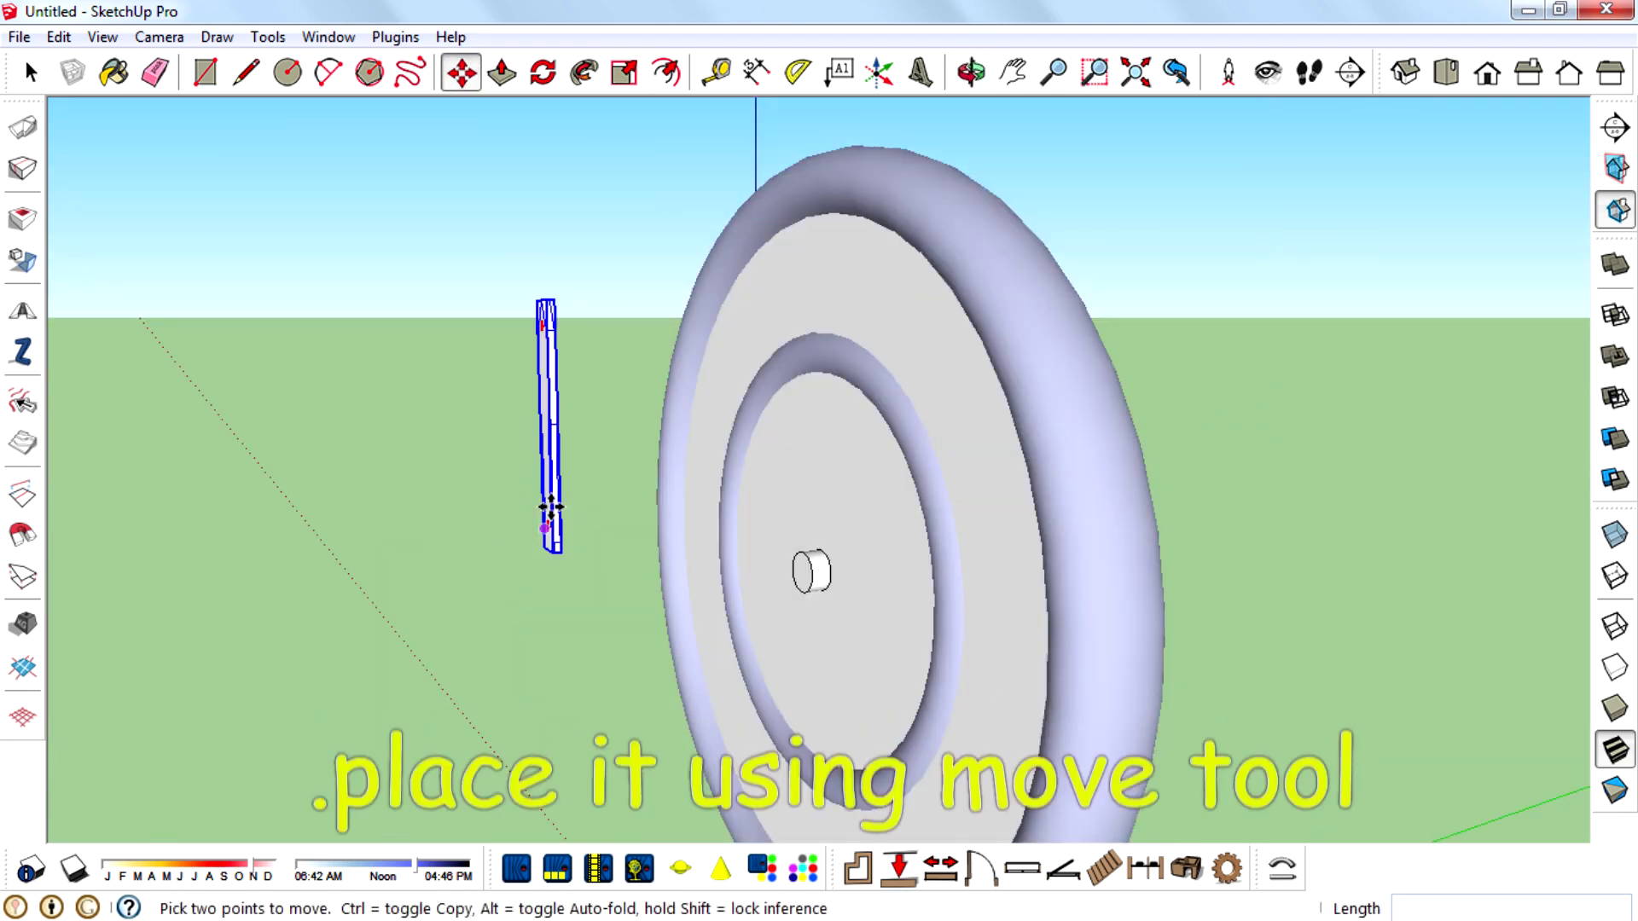
click(808, 554)
In the front view, slide the clock hand sideways to line its base up with the hub
click(1487, 73)
scroll(826, 569, up, 6)
click(825, 567)
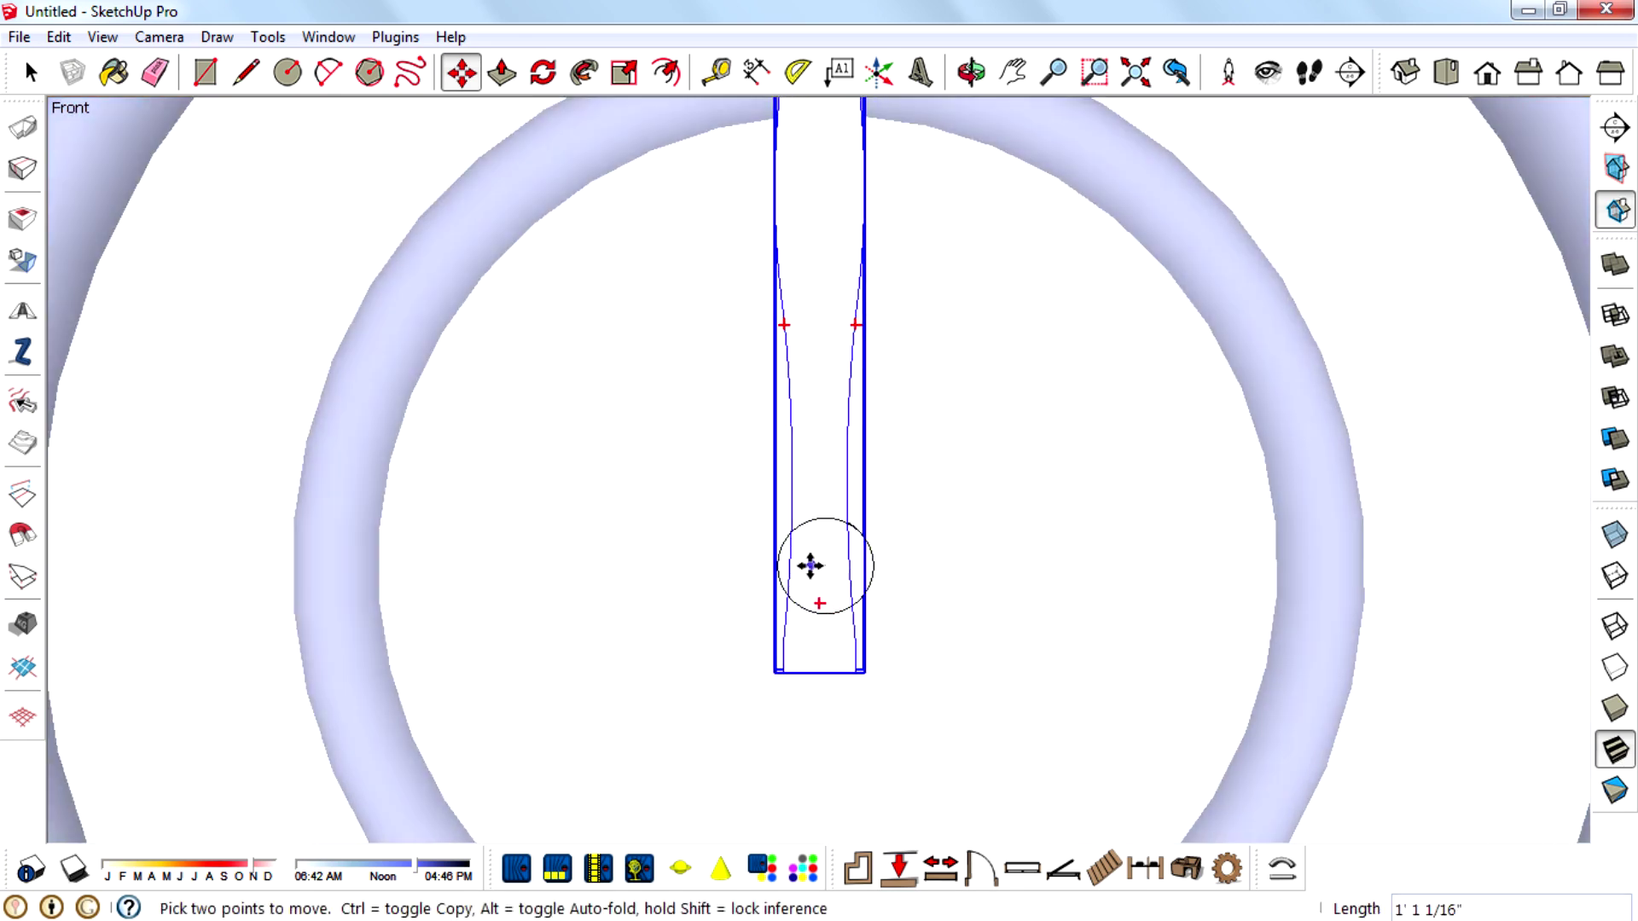
scroll(811, 534, up, 3)
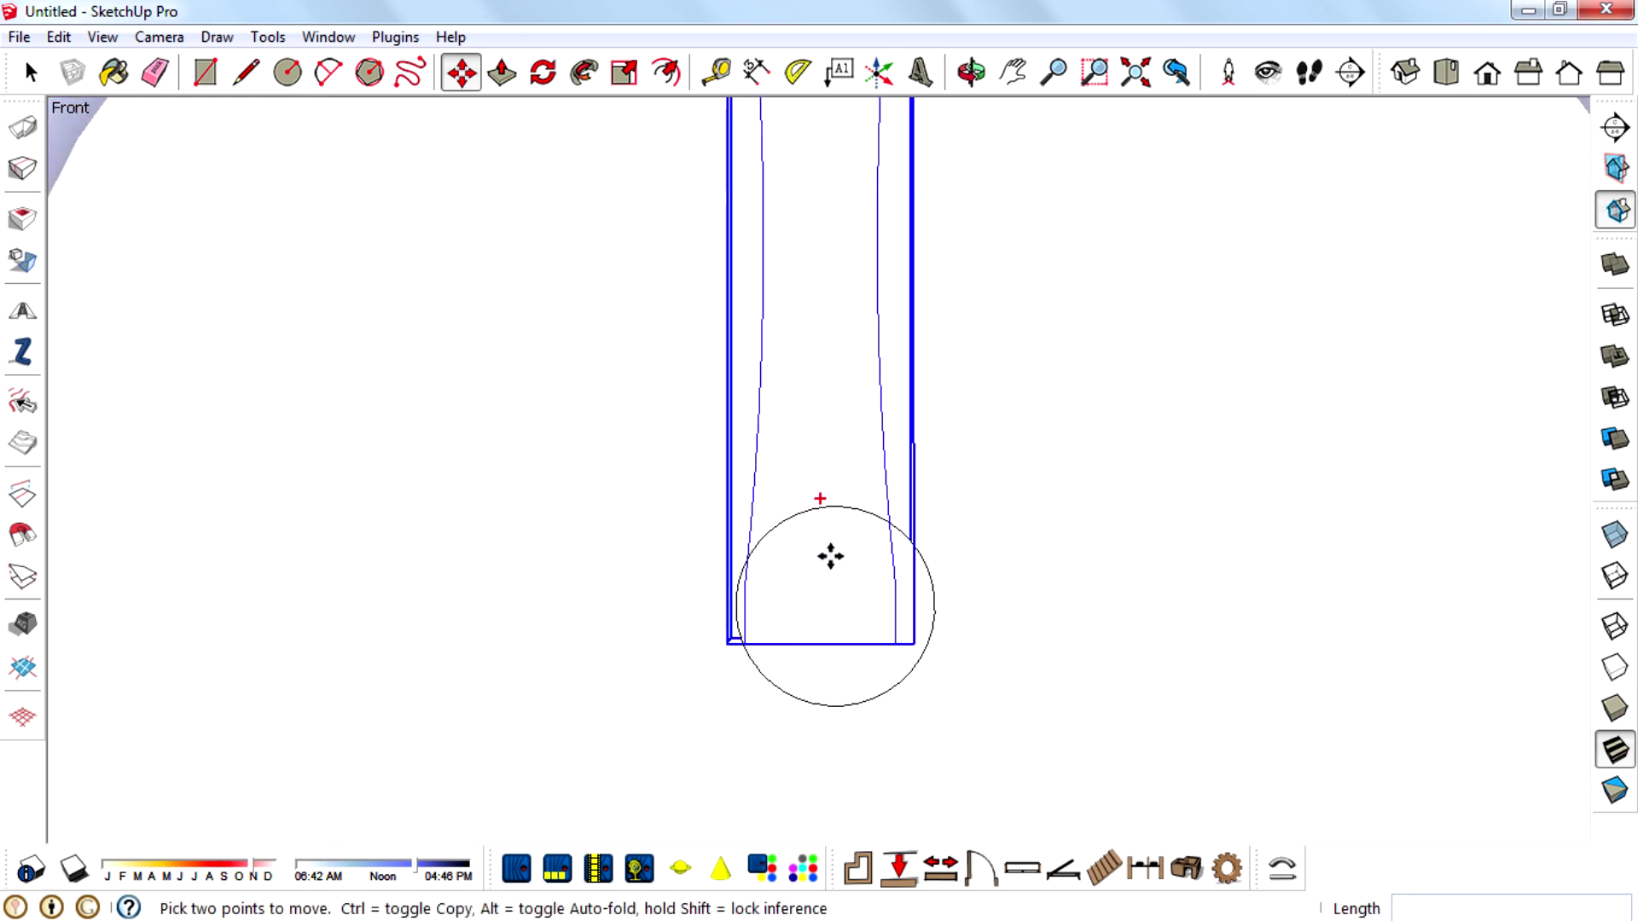
click(845, 556)
Adjust the hand's position so its base sits centred on the hub, just behind the hub's front face
scroll(826, 636, down, 1)
middle_drag(879, 636, 556, 552)
scroll(729, 514, up, 2)
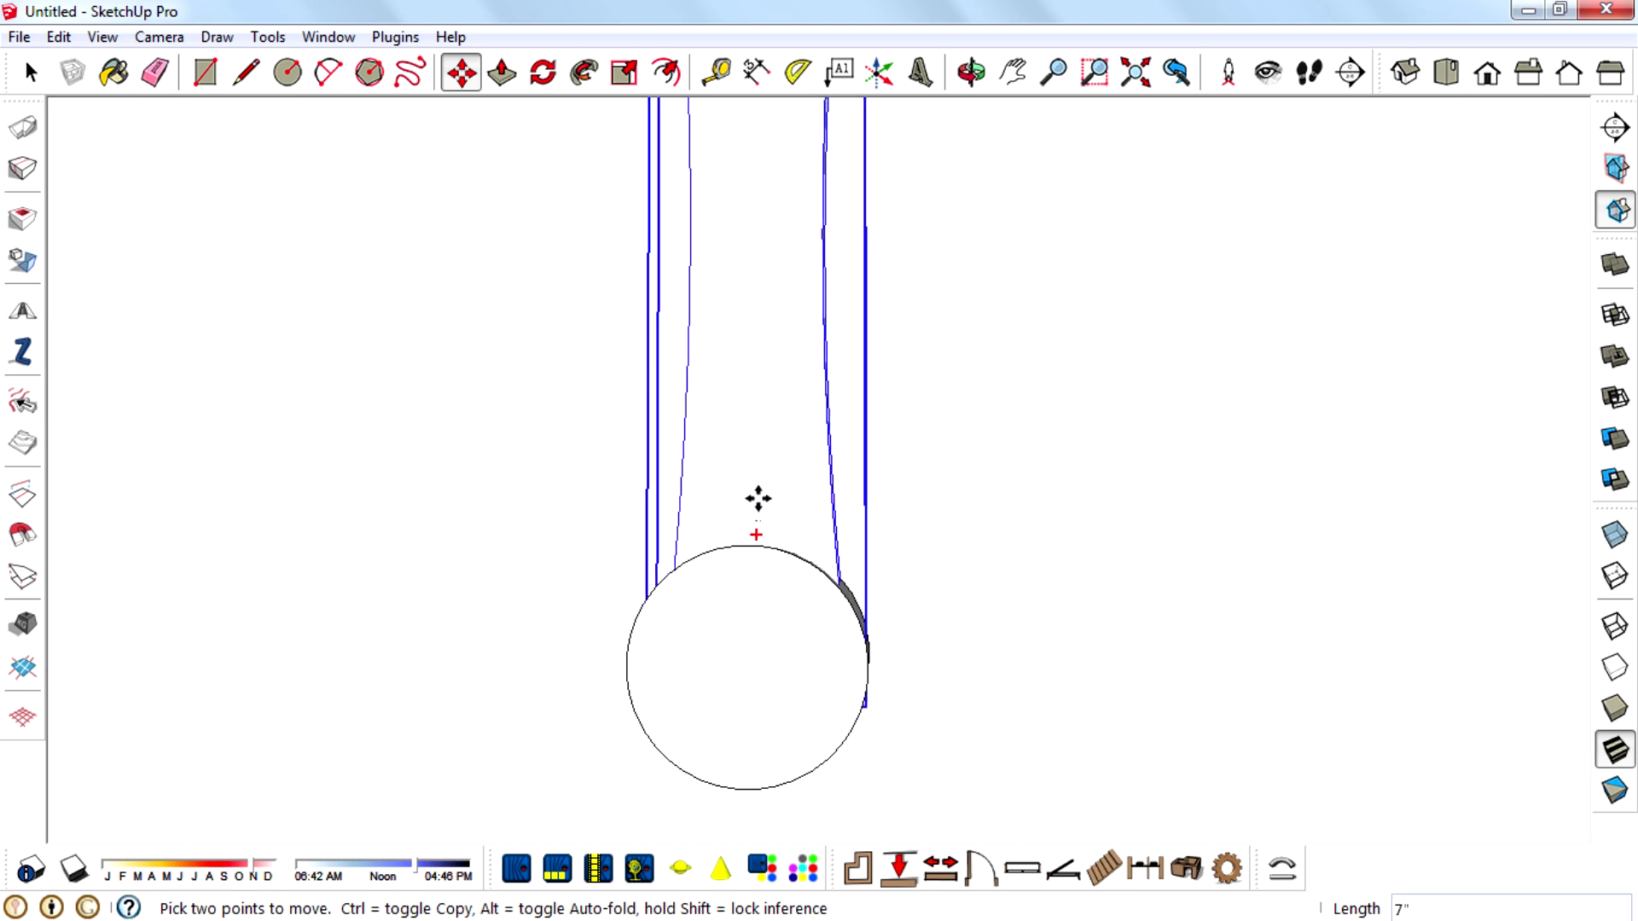
click(760, 469)
middle_drag(746, 658, 724, 853)
scroll(725, 815, down, 6)
middle_drag(705, 766, 818, 357)
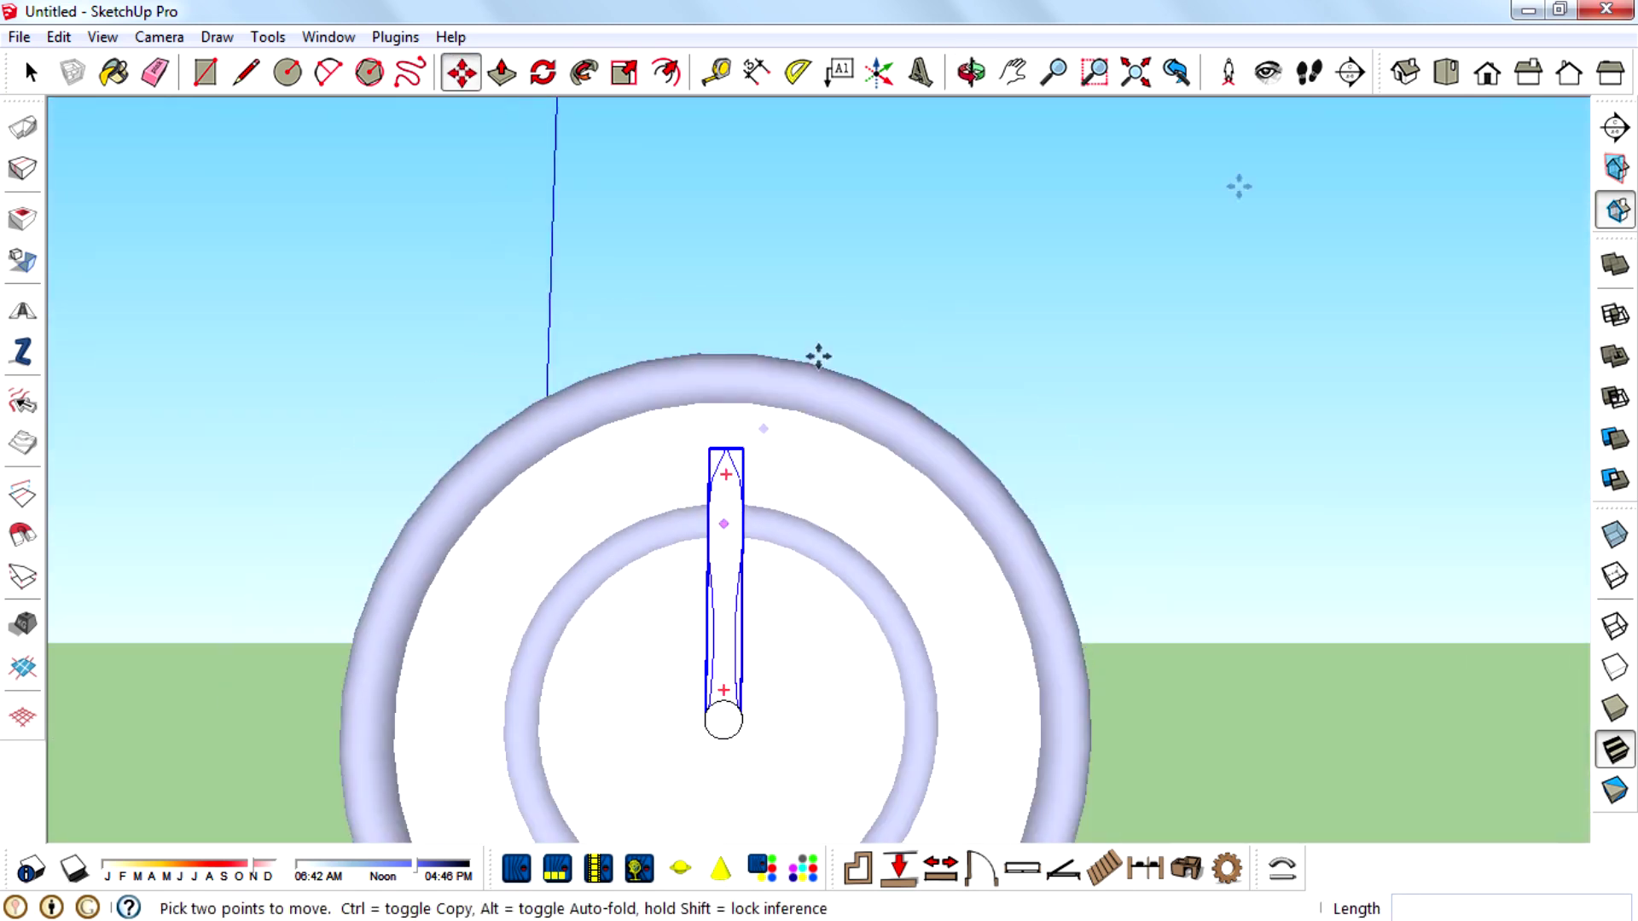
Create a rotated copy of the clock hand at 135° clockwise around the hub's centre
click(1487, 72)
scroll(961, 658, up, 3)
click(543, 73)
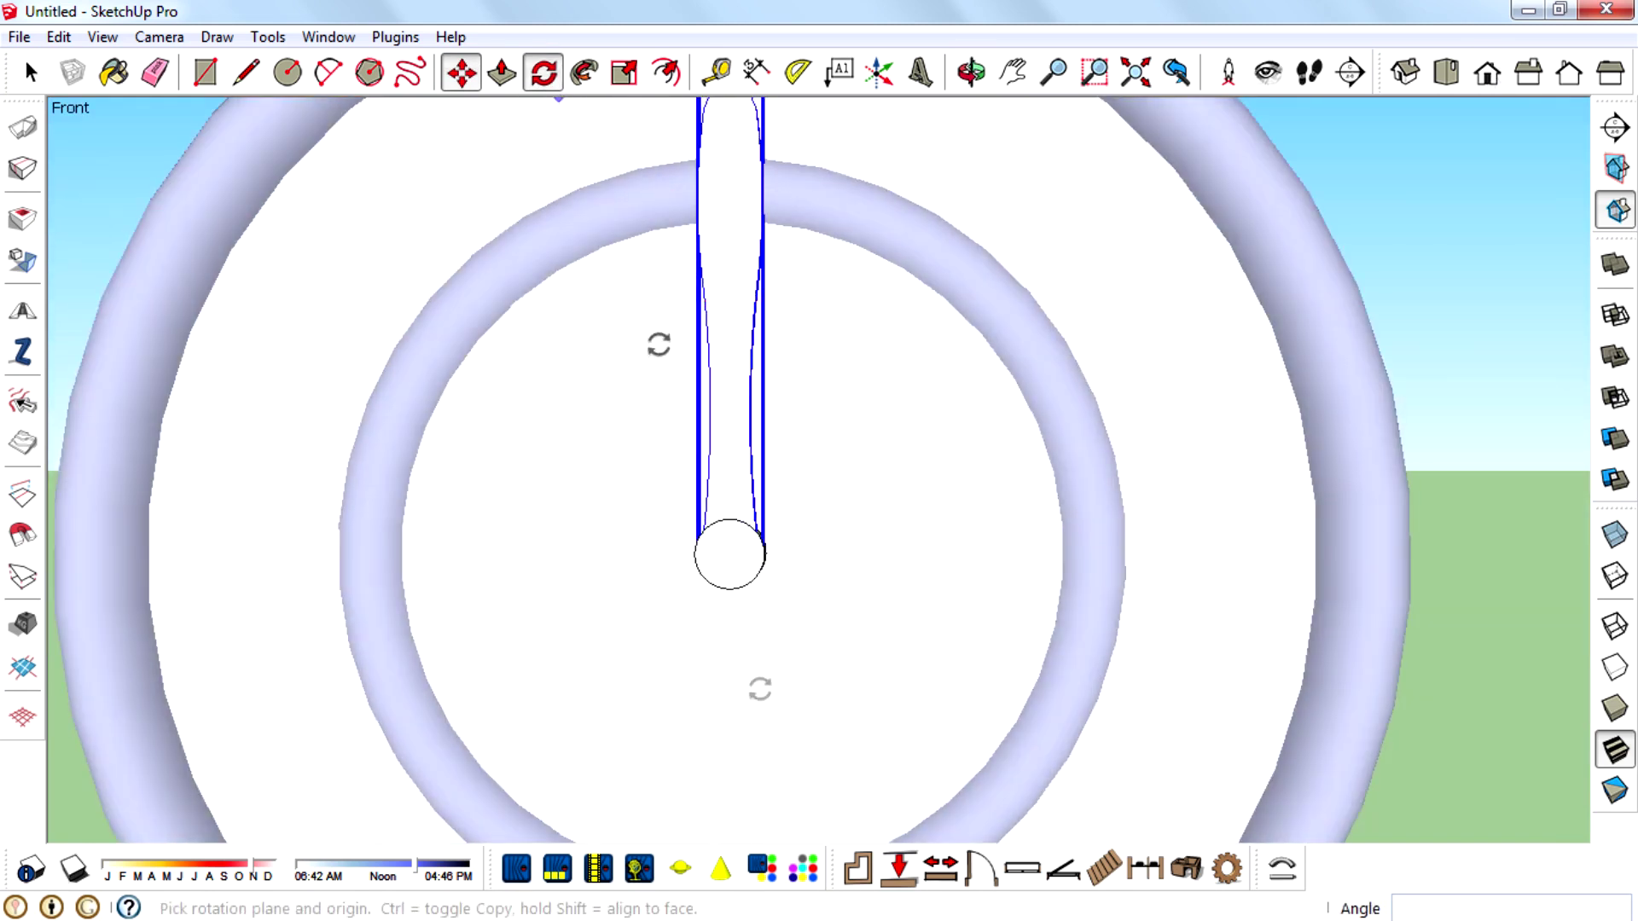
scroll(751, 674, up, 4)
scroll(712, 547, up, 2)
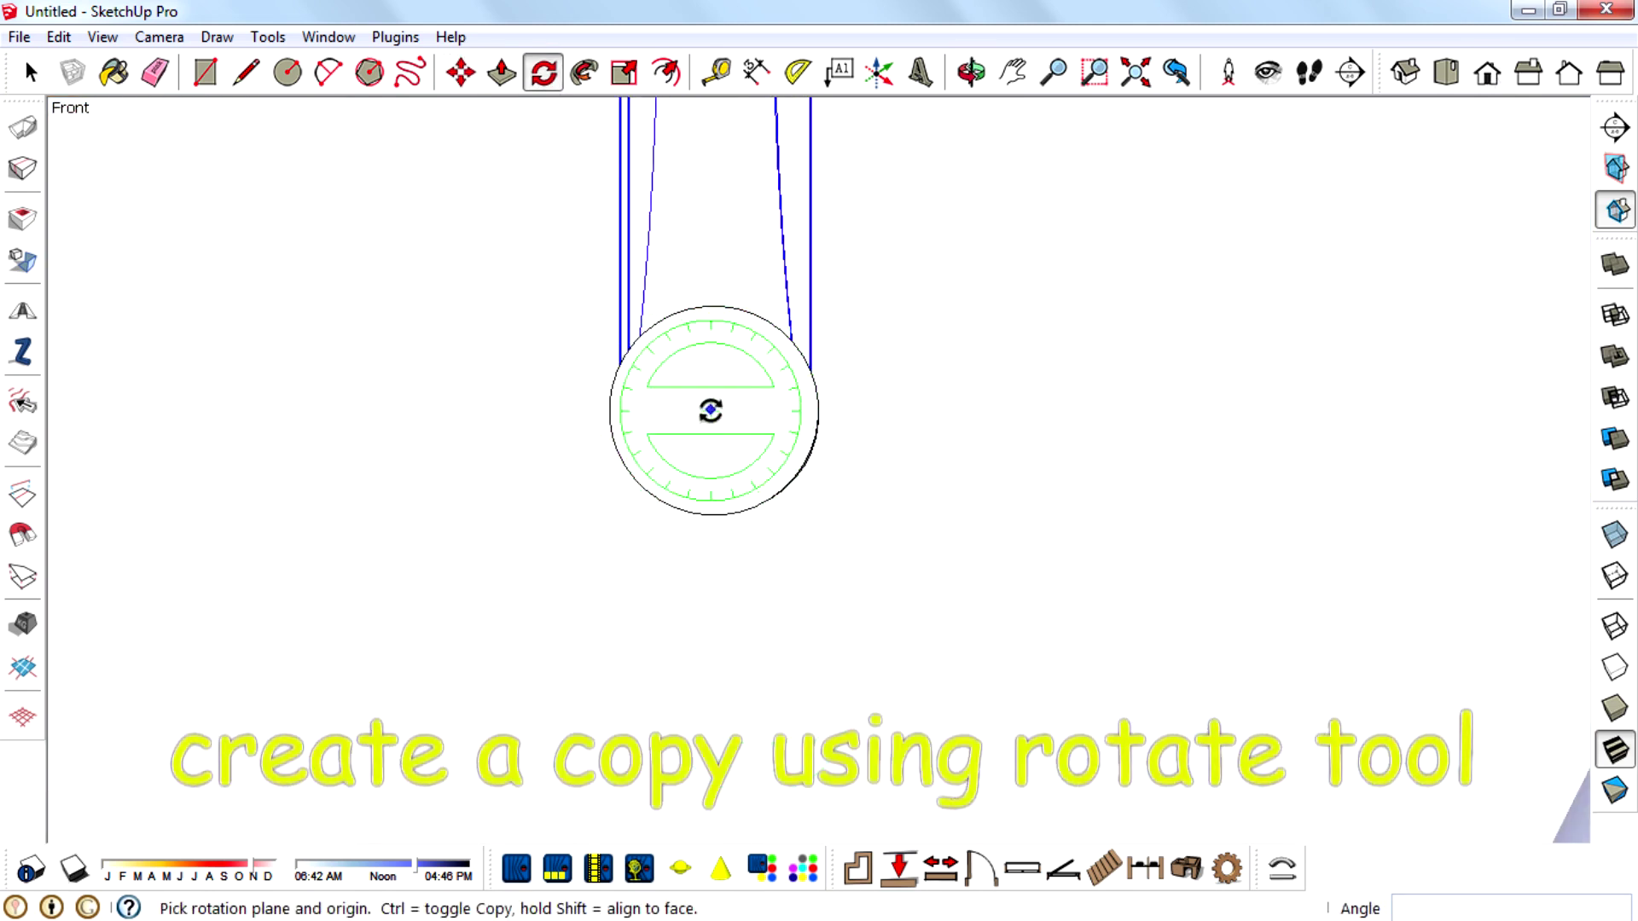
click(1461, 410)
key(ctrl)
scroll(888, 427, down, 6)
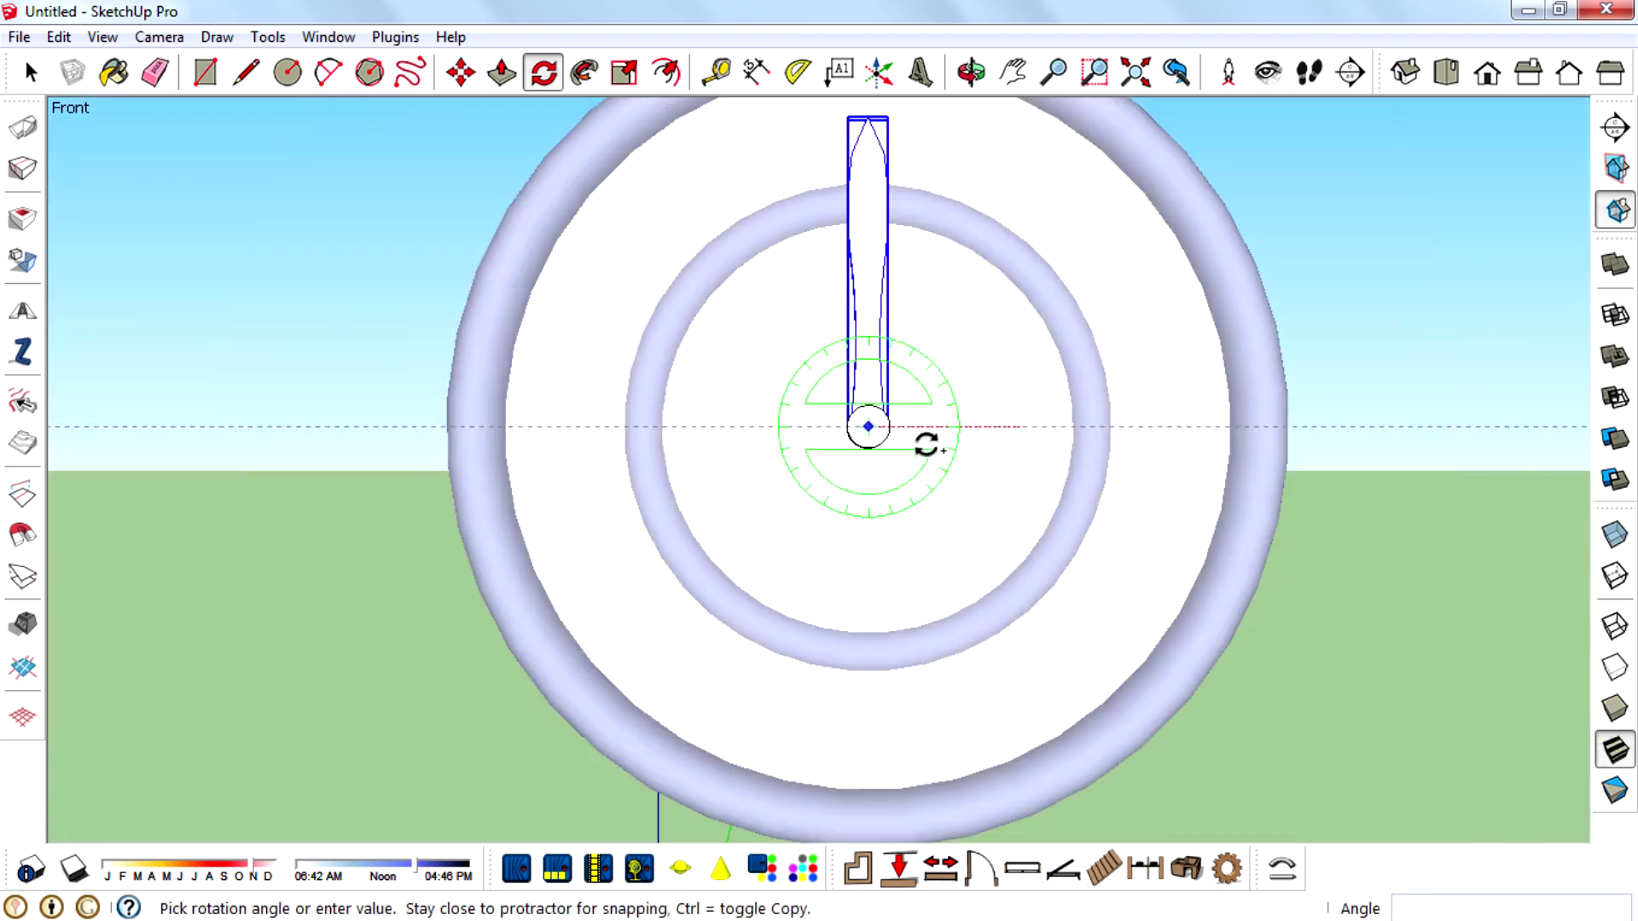
click(839, 503)
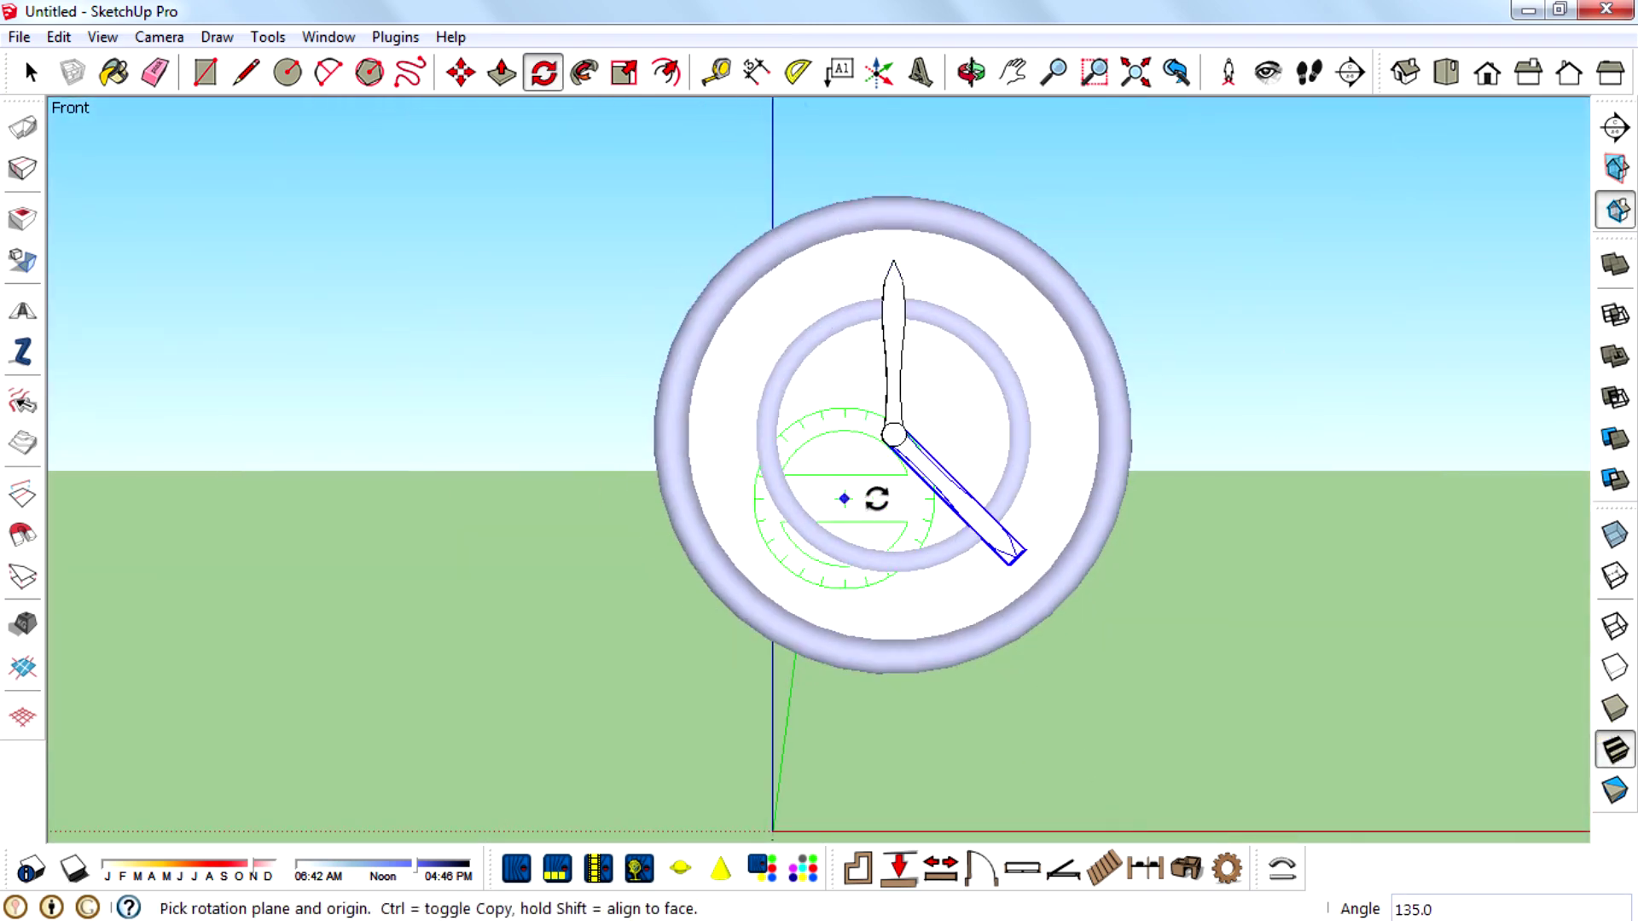
Scale the copied hand shorter along its length so its tip ends just inside the inner tube ring
click(623, 81)
scroll(1035, 571, up, 8)
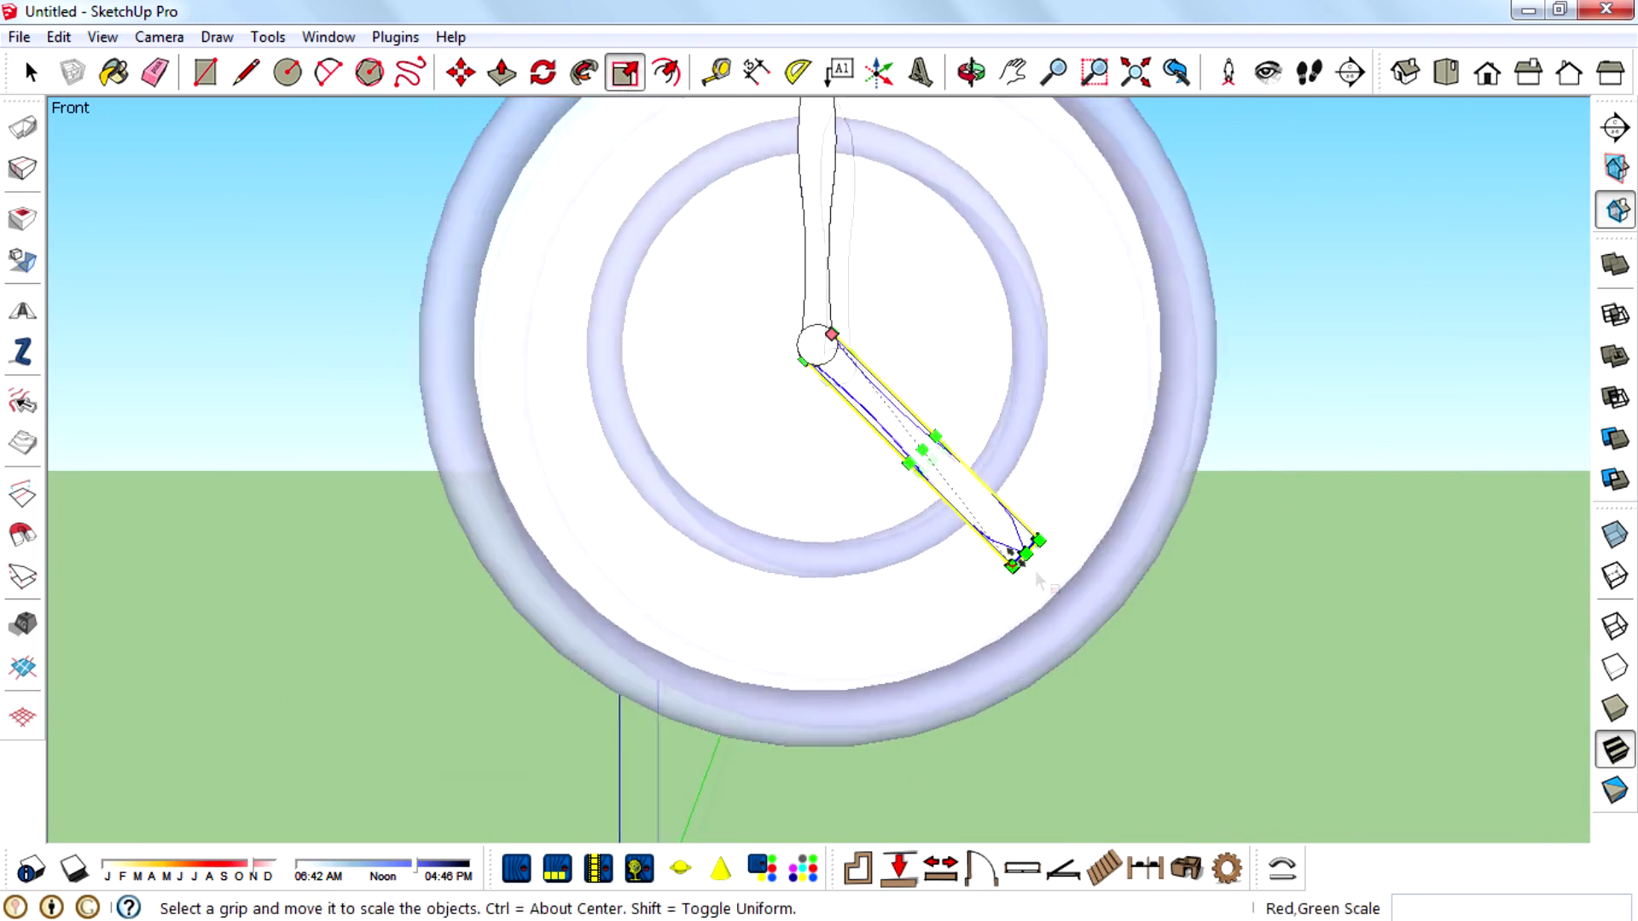
scroll(1019, 553, up, 2)
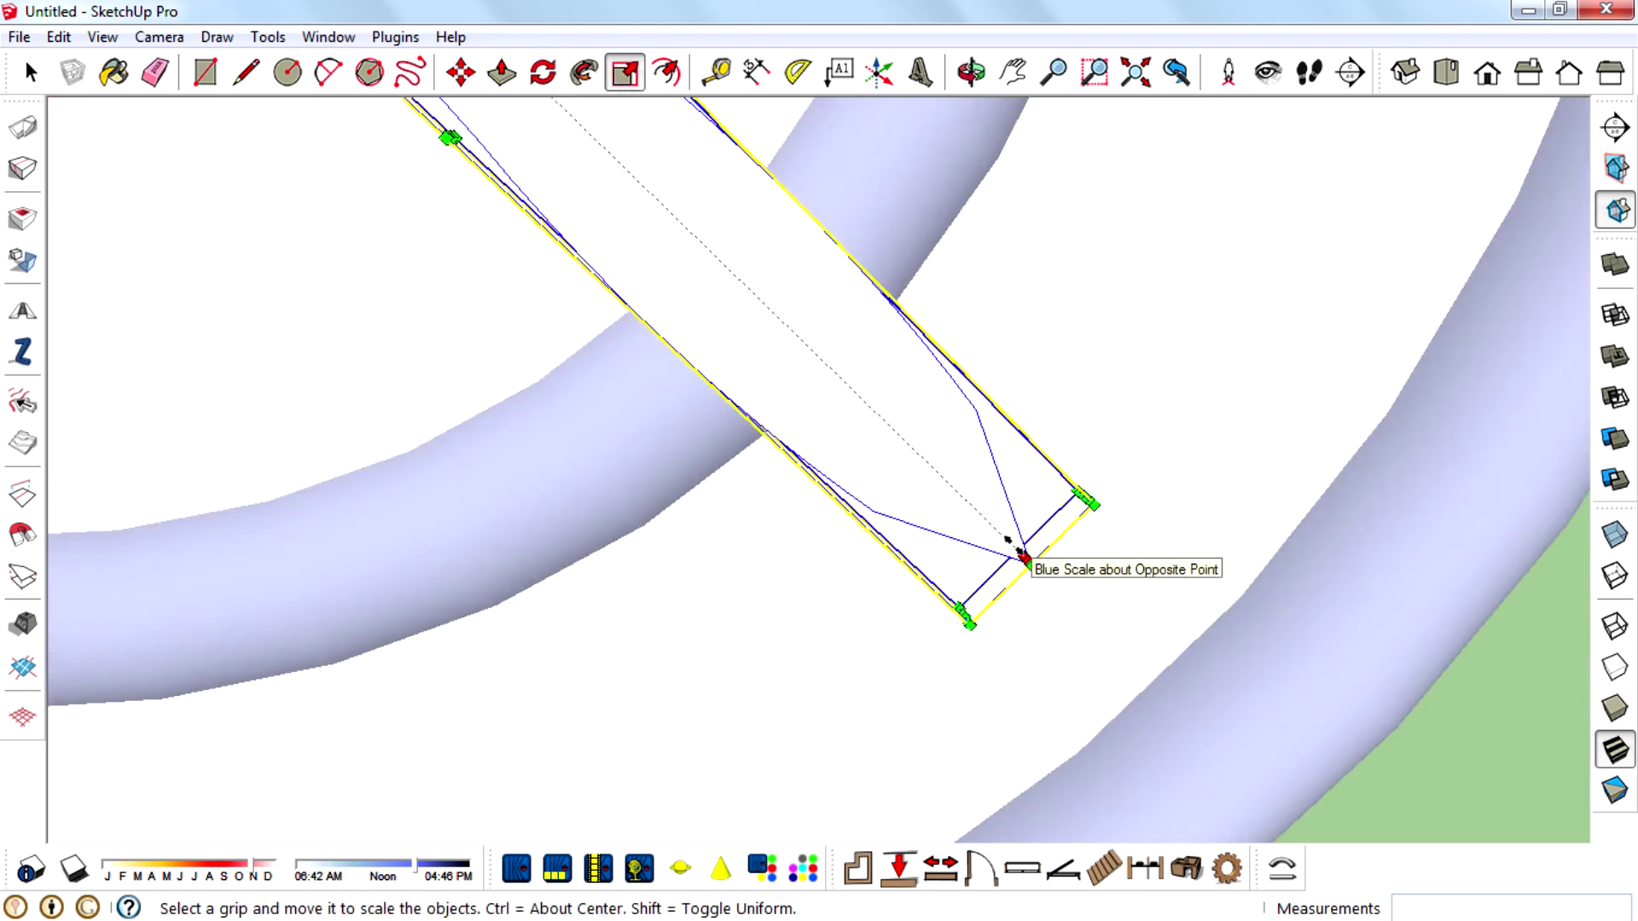
drag(1019, 555, 650, 249)
scroll(710, 491, down, 2)
scroll(772, 509, down, 5)
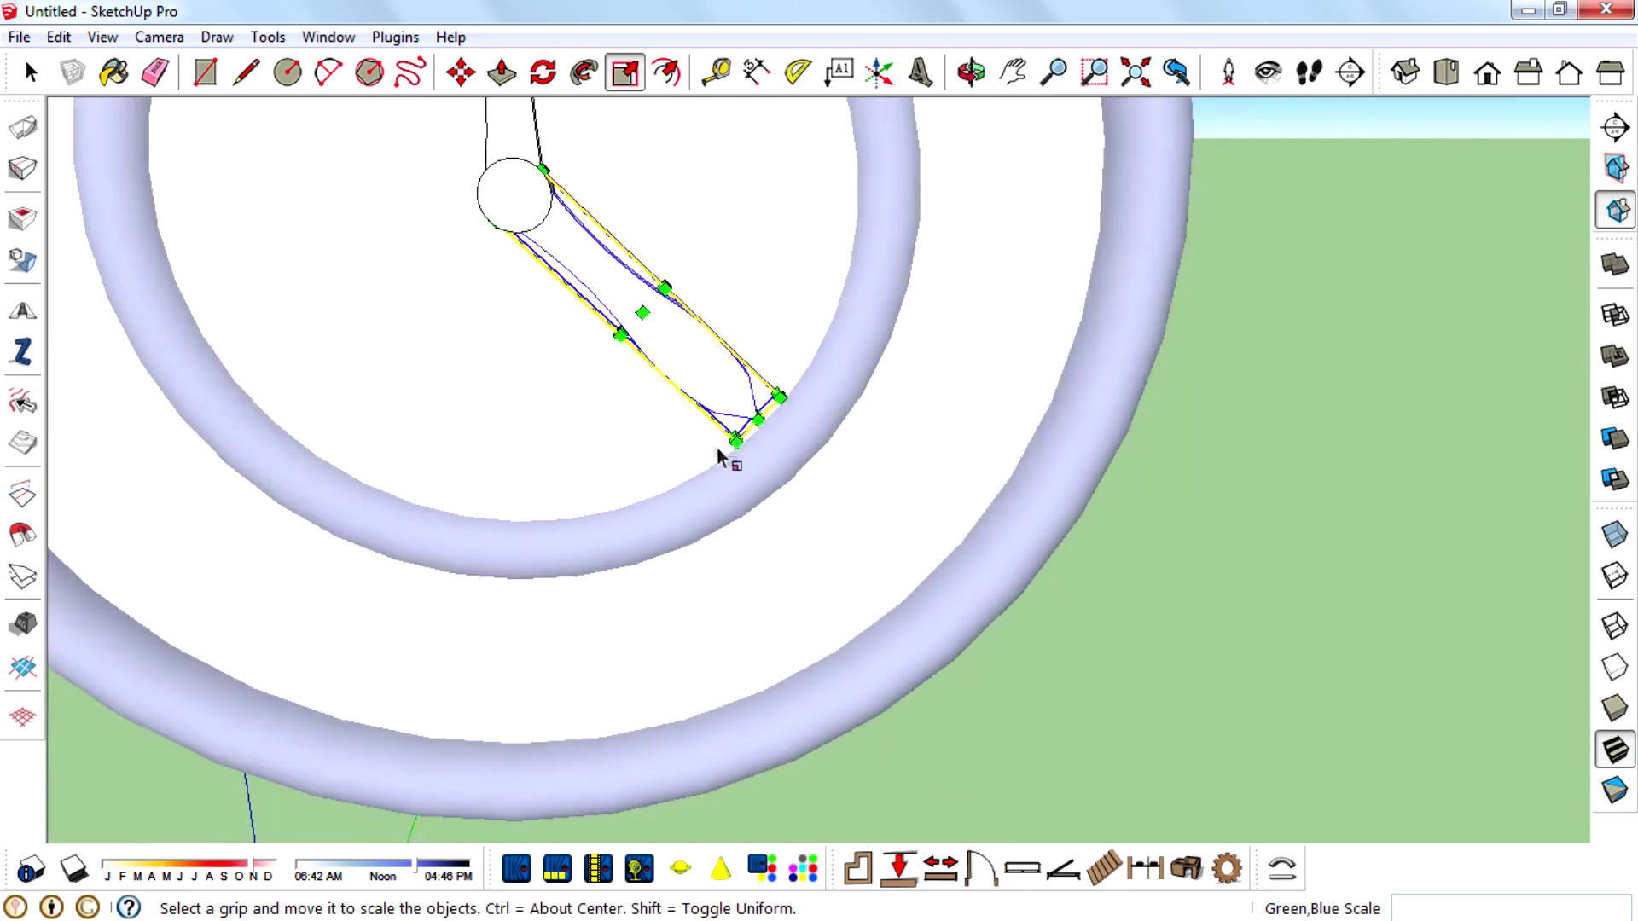
Scale the short hand slightly narrower across its width from its side grip
middle_drag(725, 457, 658, 345)
scroll(636, 362, up, 4)
drag(624, 371, 650, 353)
scroll(733, 556, down, 5)
scroll(805, 494, up, 2)
scroll(807, 499, down, 3)
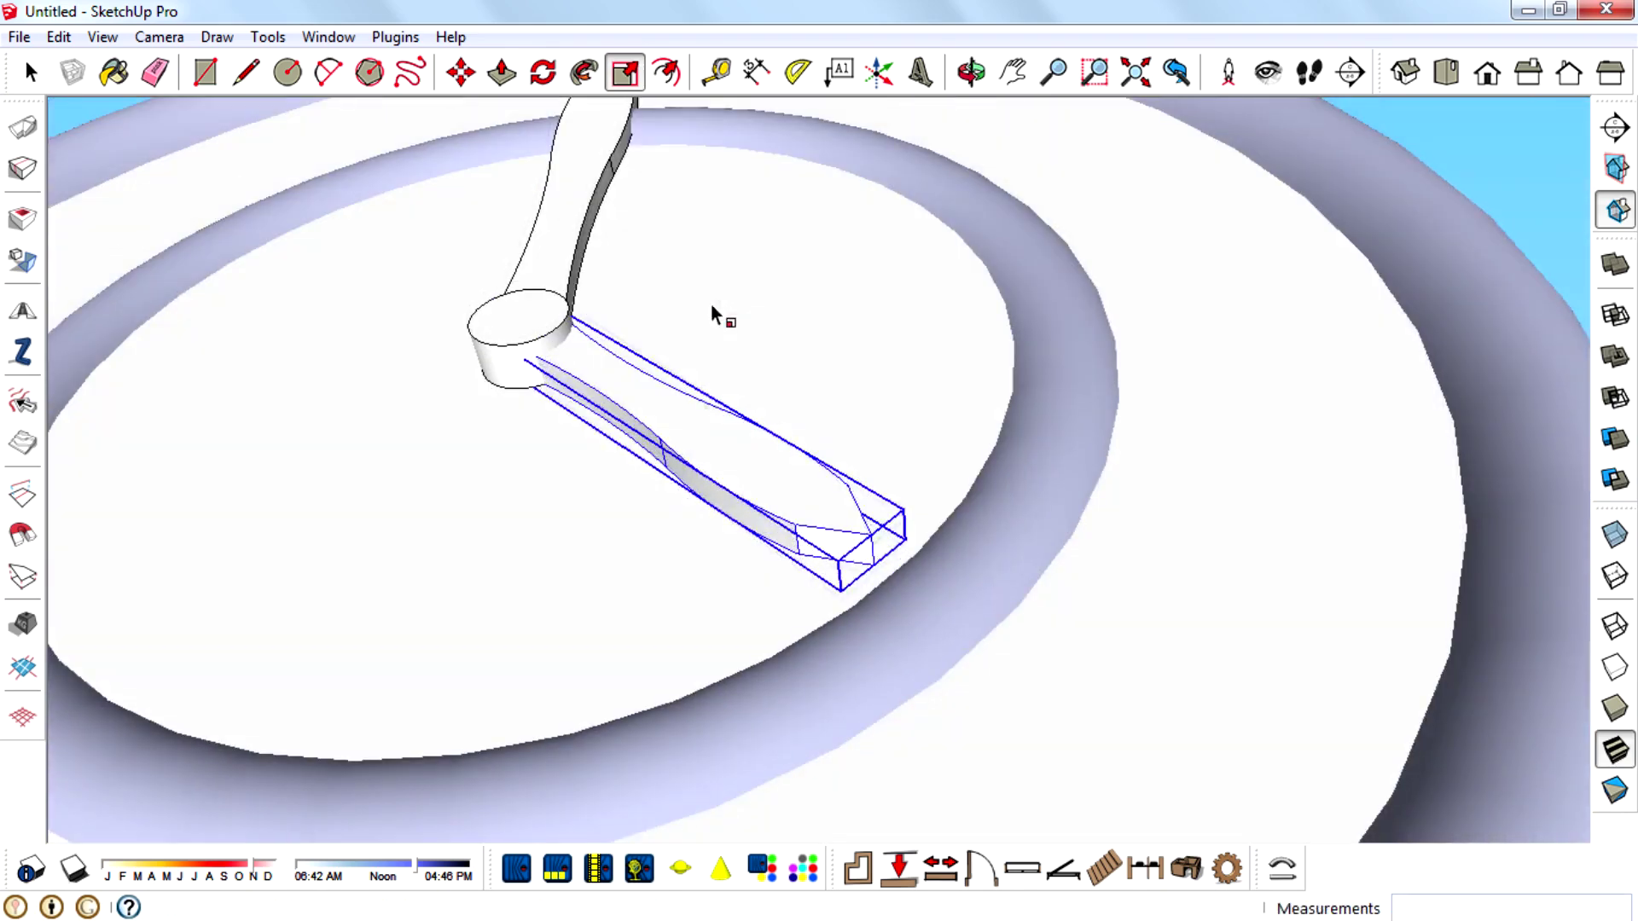
click(680, 416)
click(682, 426)
scroll(976, 505, down, 6)
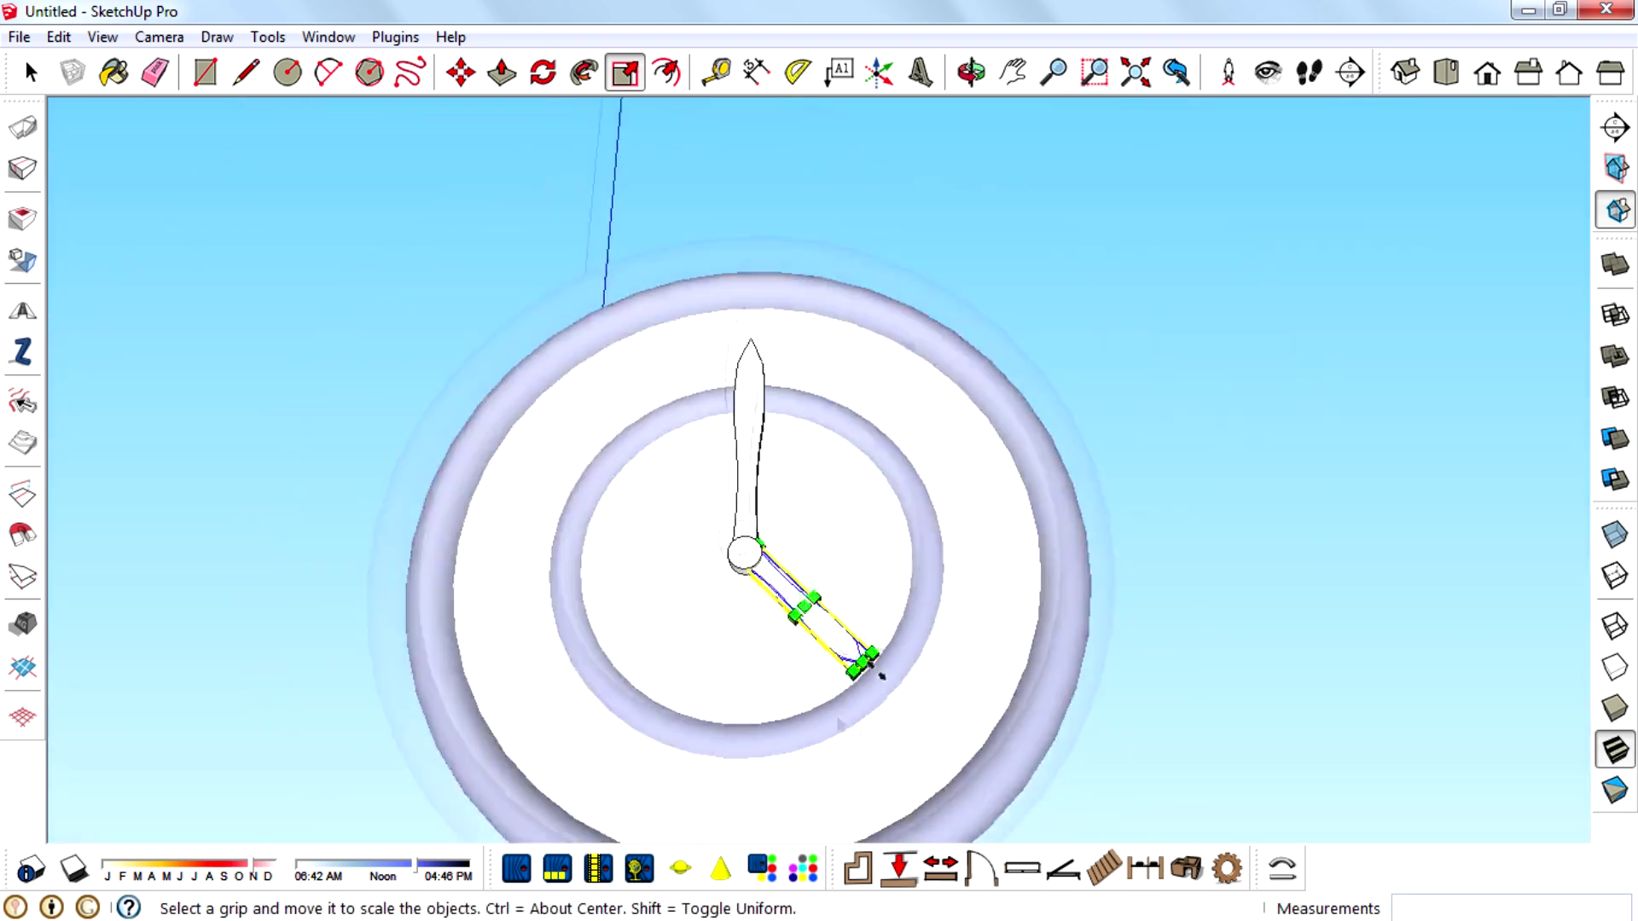
Shift the long clock hand slightly along the hub's axis, viewing the dial from the side
middle_drag(891, 563, 1144, 650)
scroll(720, 381, up, 4)
click(32, 73)
scroll(565, 177, down, 1)
click(766, 547)
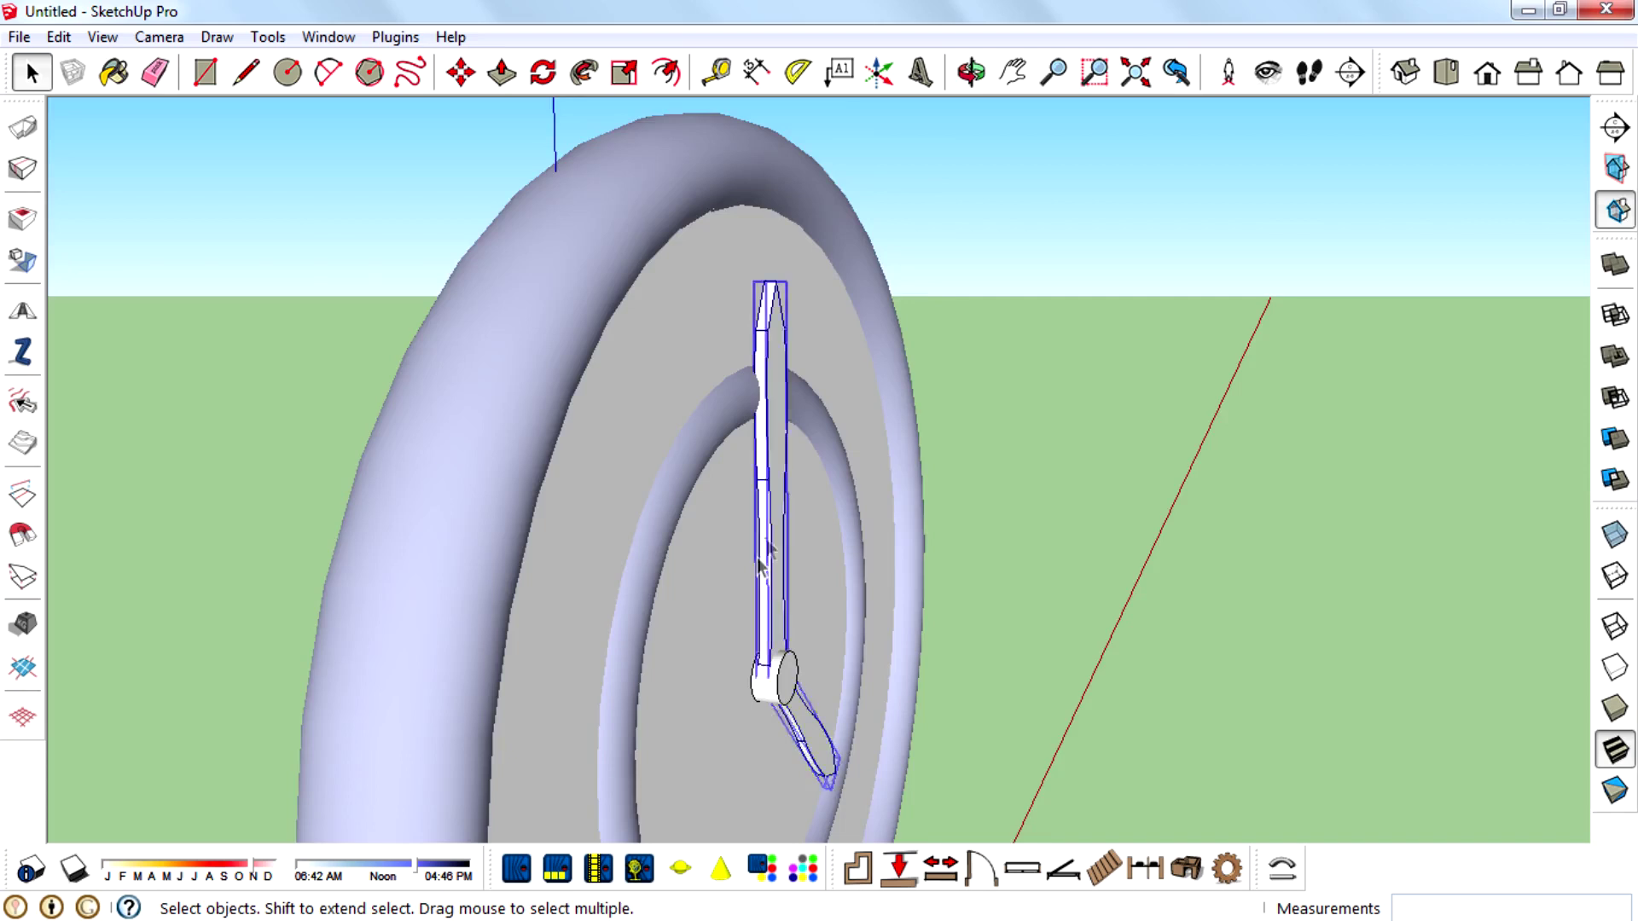
scroll(772, 590, up, 4)
middle_drag(774, 620, 849, 625)
scroll(848, 768, up, 6)
middle_drag(848, 768, 891, 751)
key(space)
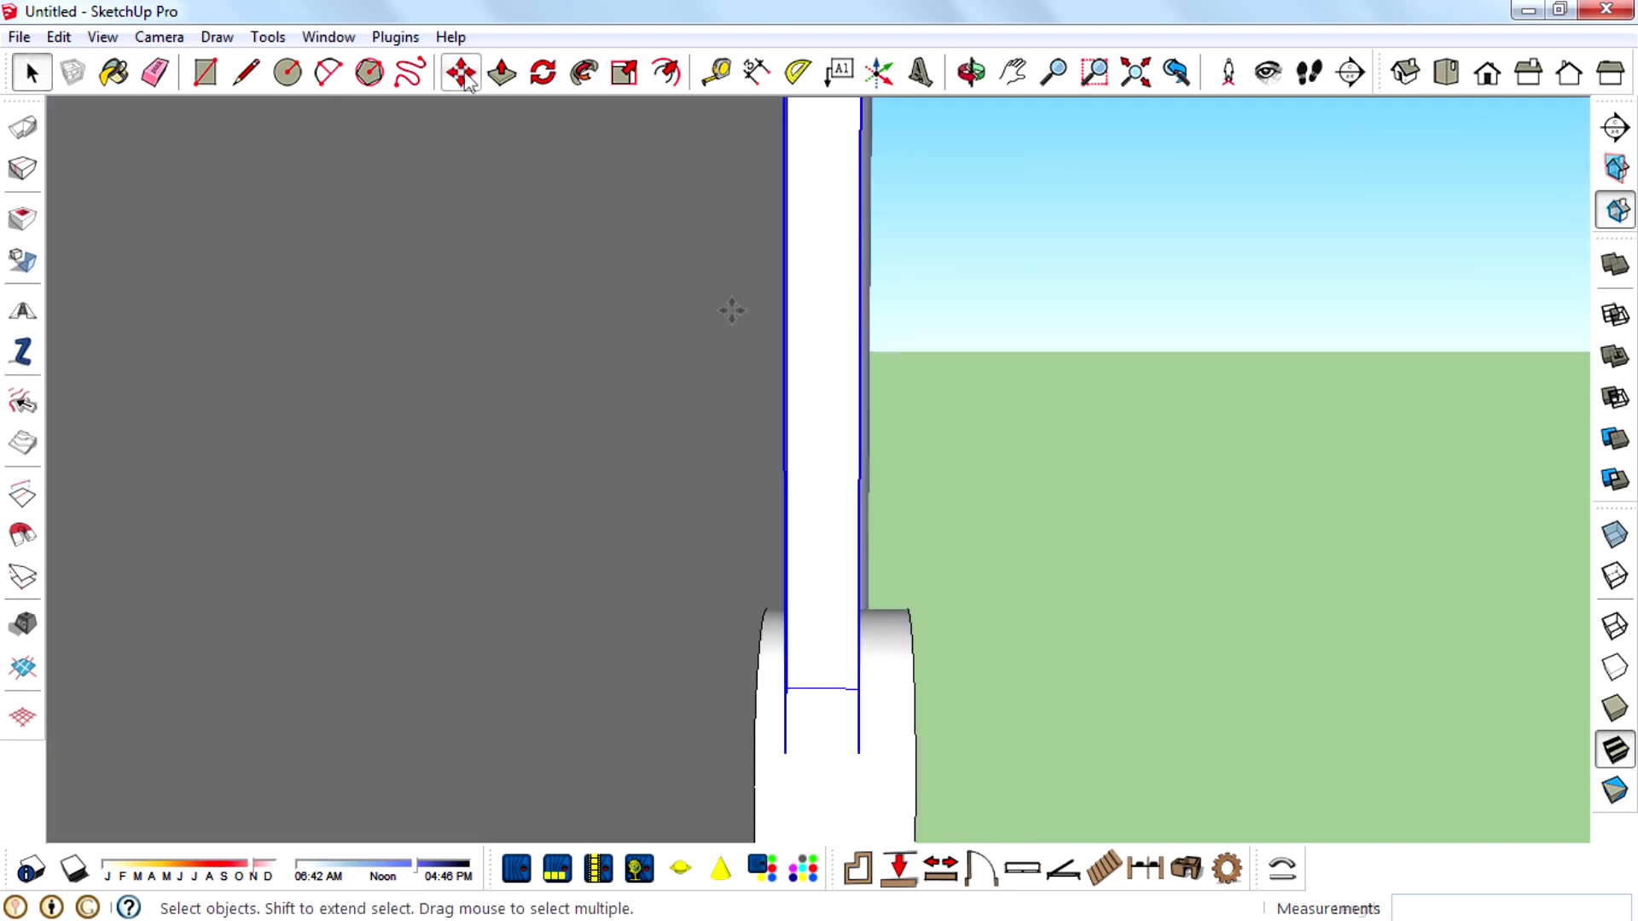
key(m)
click(826, 570)
scroll(649, 627, down, 8)
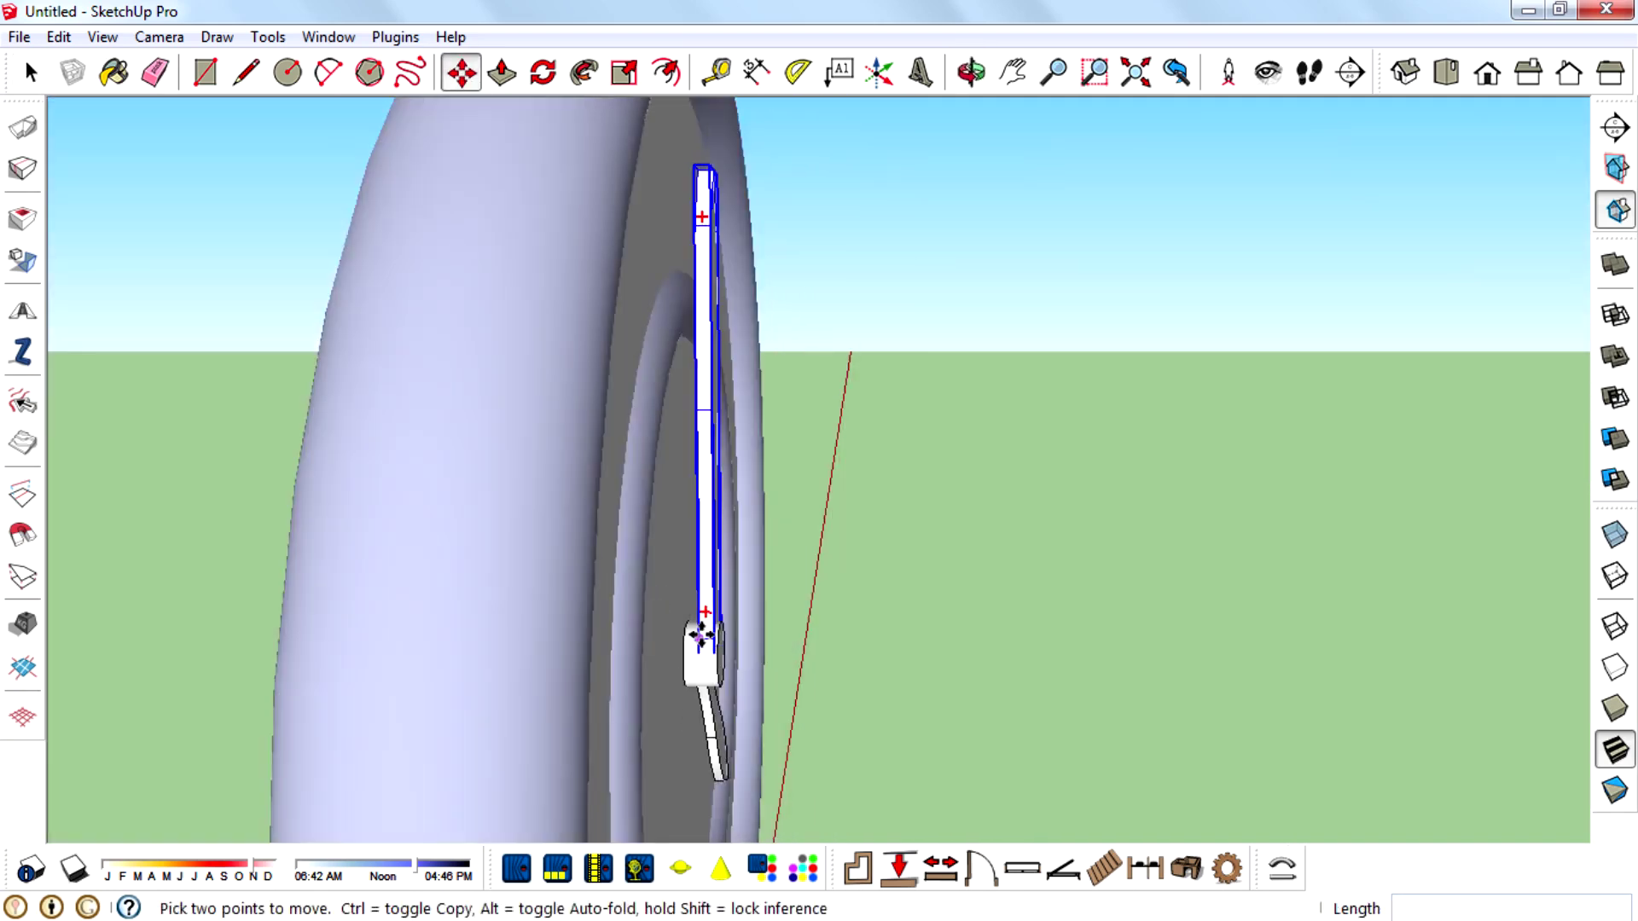
Combine both clock hands and the inner tube ring into one component and hide it
middle_drag(1027, 526, 907, 683)
scroll(669, 742, up, 1)
scroll(907, 684, down, 1)
click(32, 73)
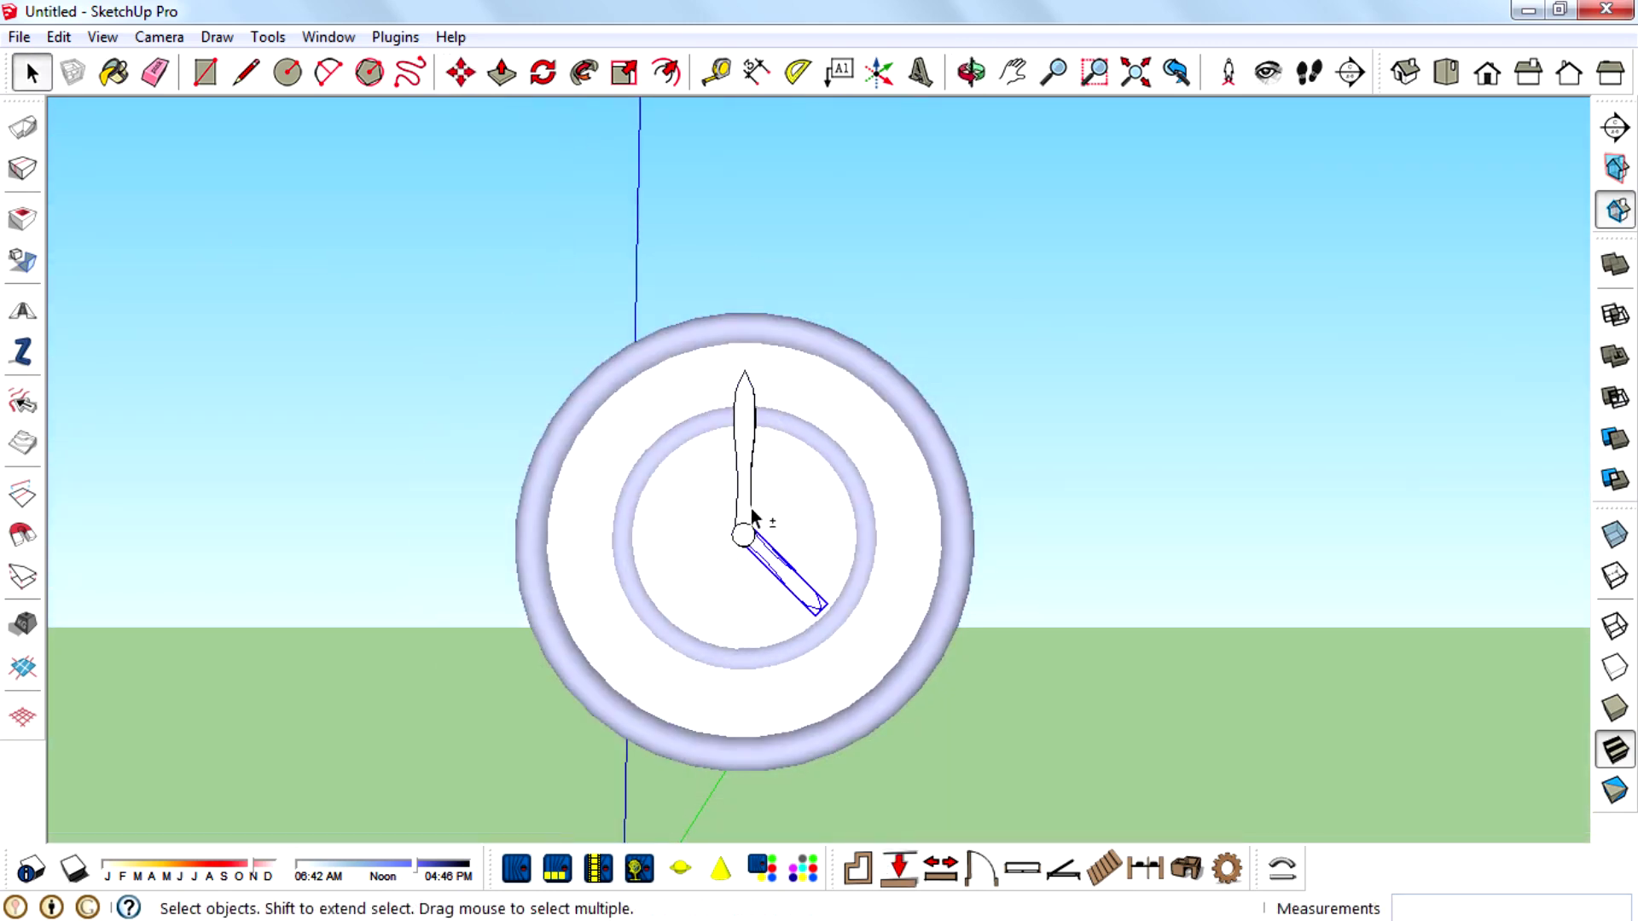
shift+click(753, 517)
right_click(689, 638)
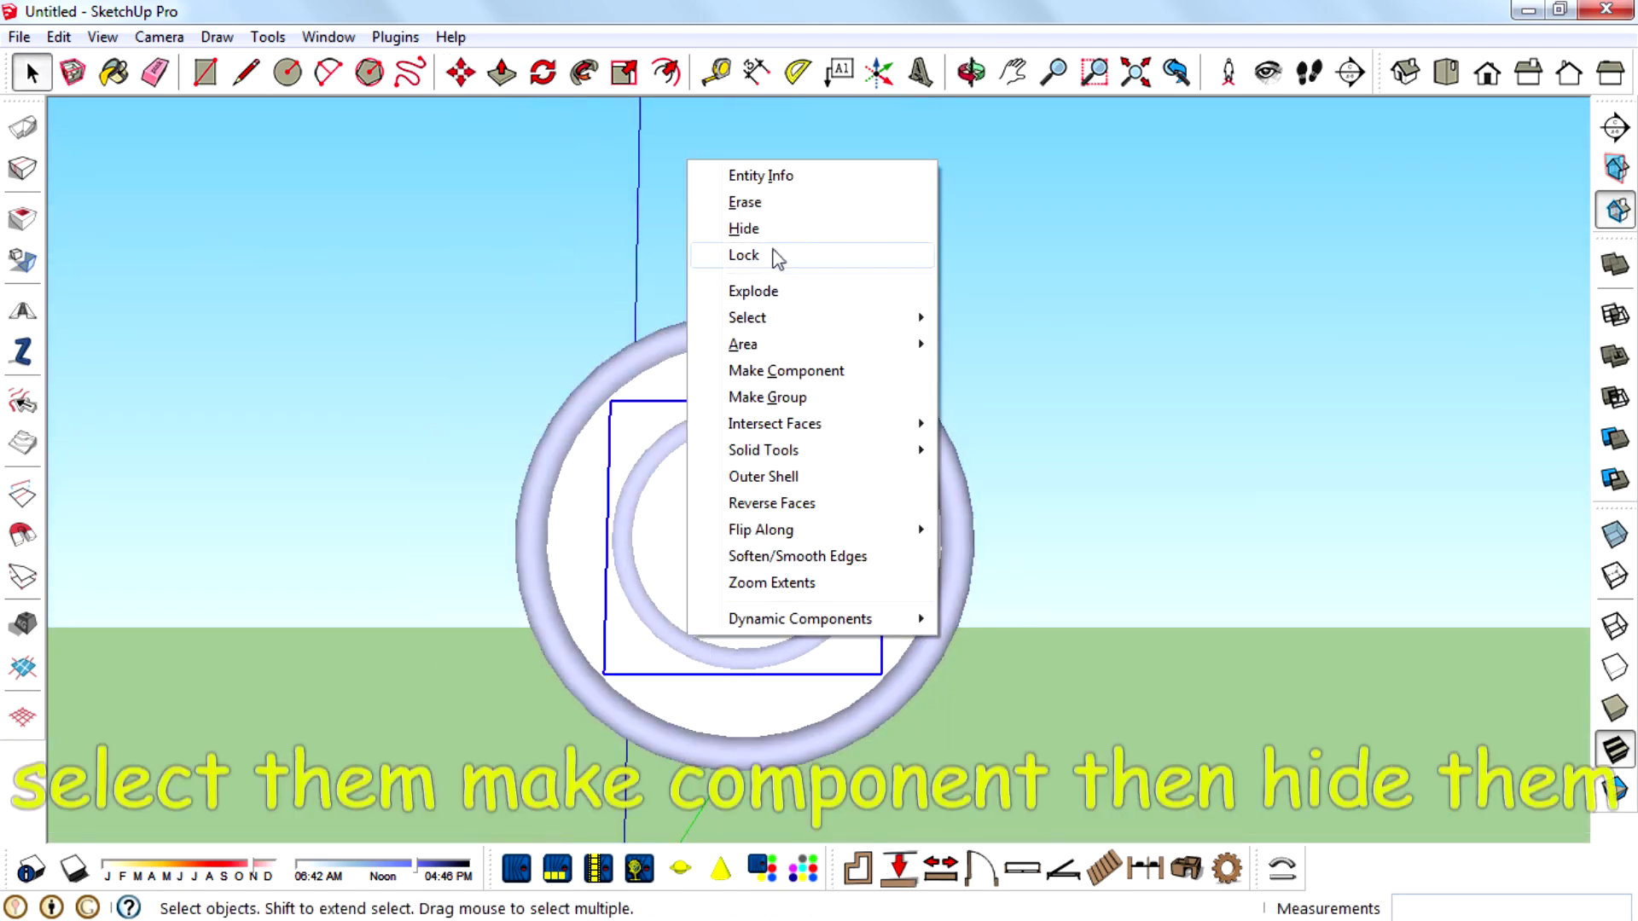
click(785, 369)
click(848, 622)
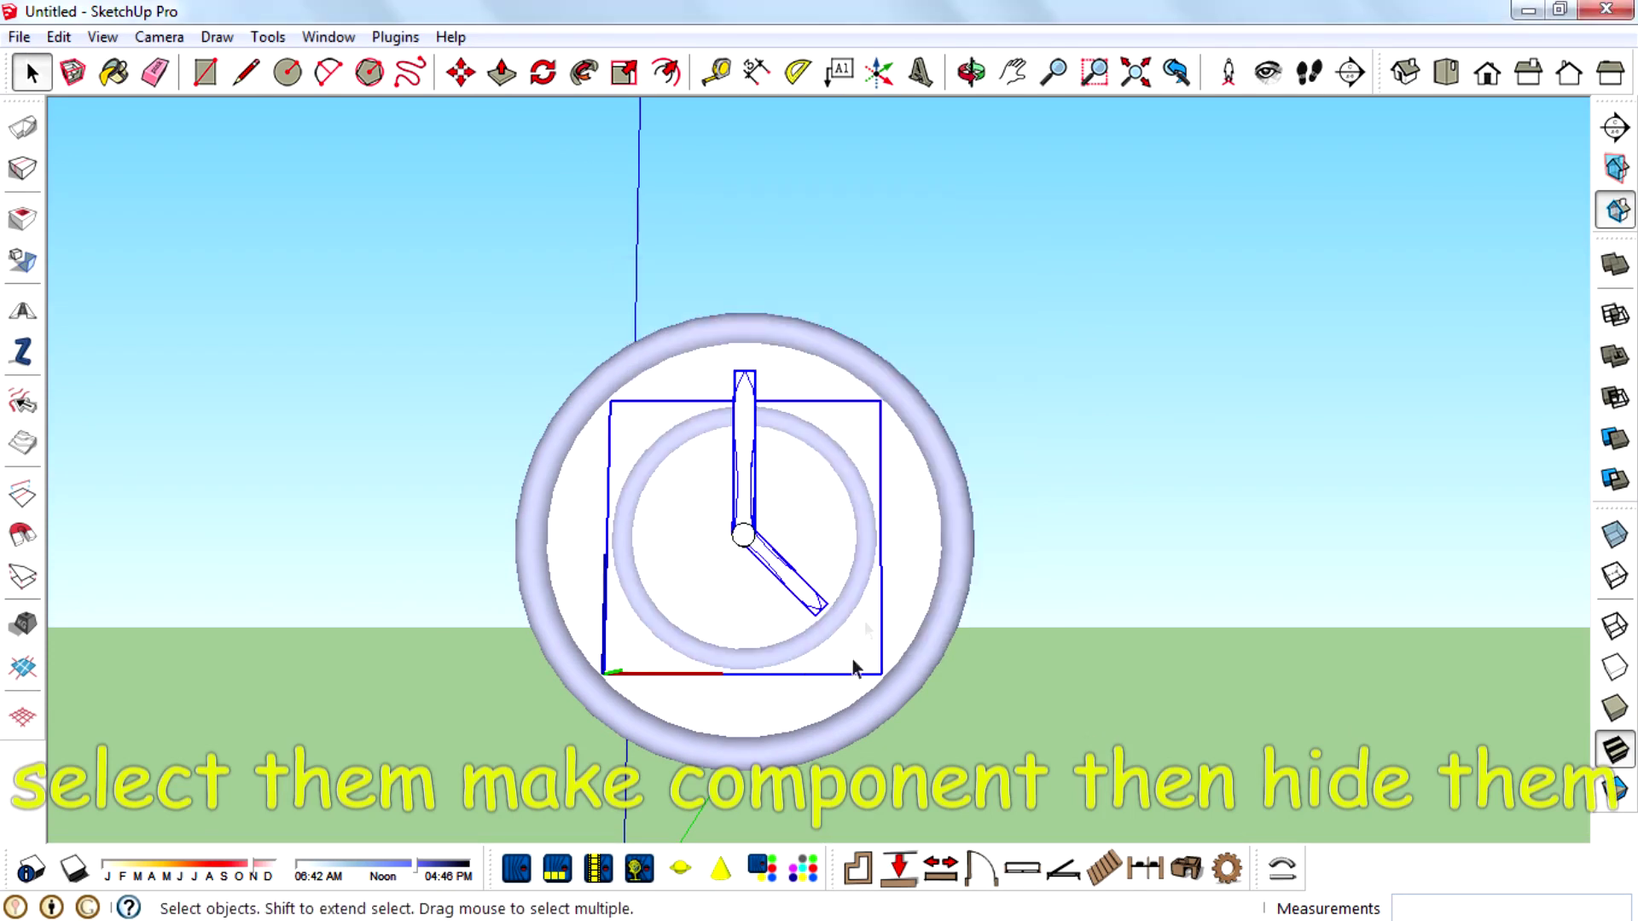
right_click(860, 524)
click(942, 375)
In the front view, add a protractor guide through the hub's centre at 30° clockwise from vertical
scroll(800, 570, up, 3)
click(1485, 76)
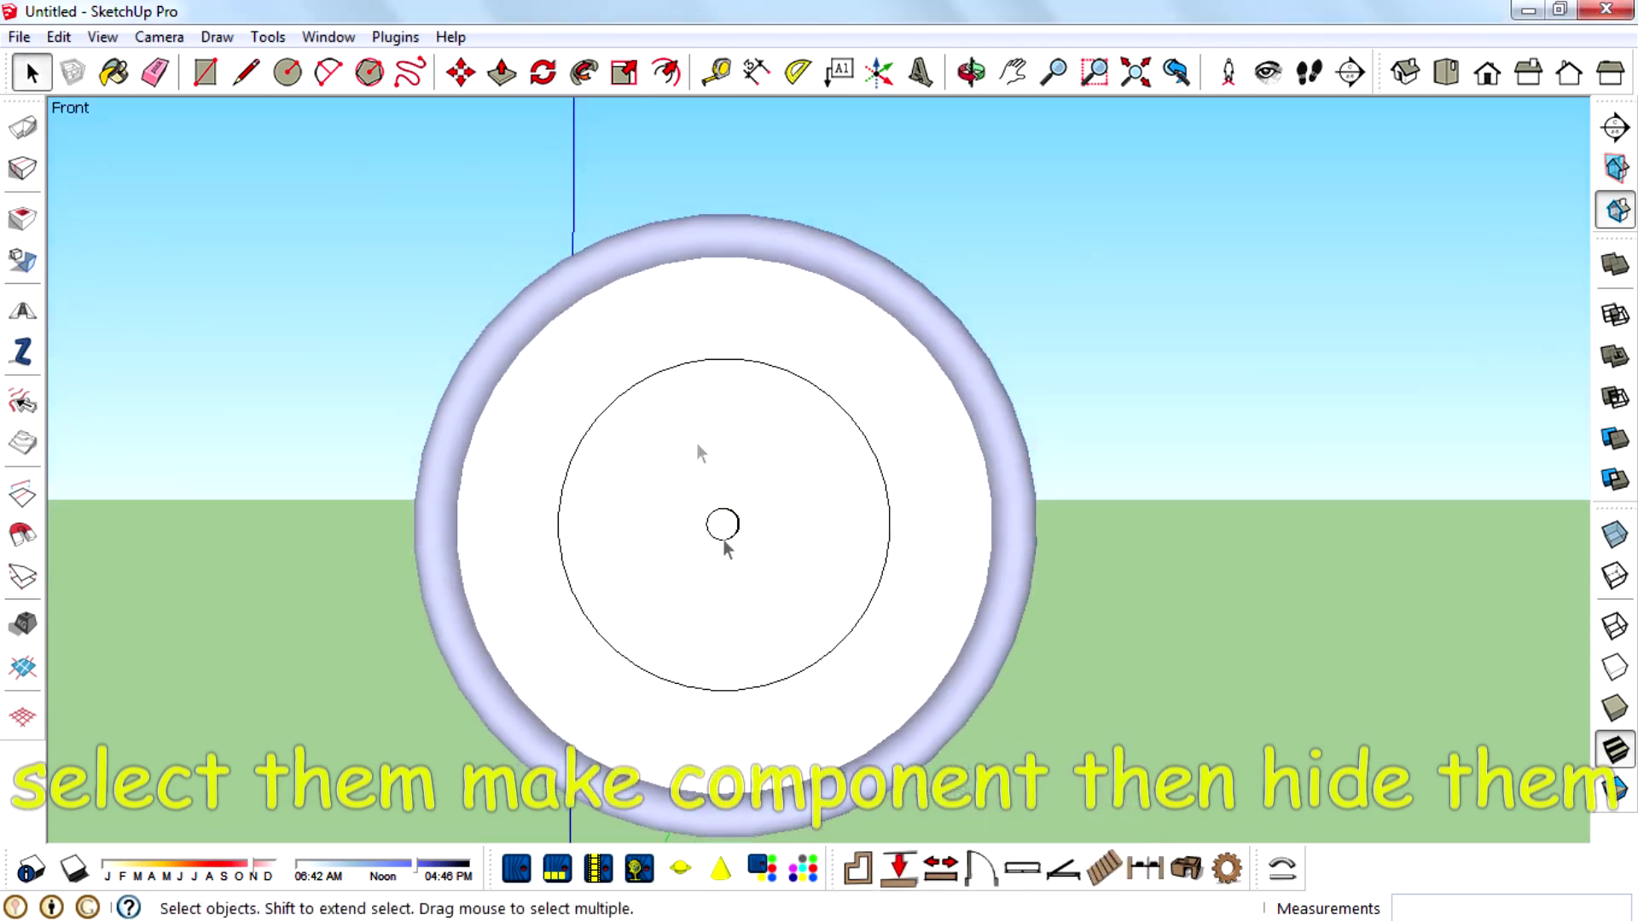
scroll(1109, 331, down, 3)
click(1471, 89)
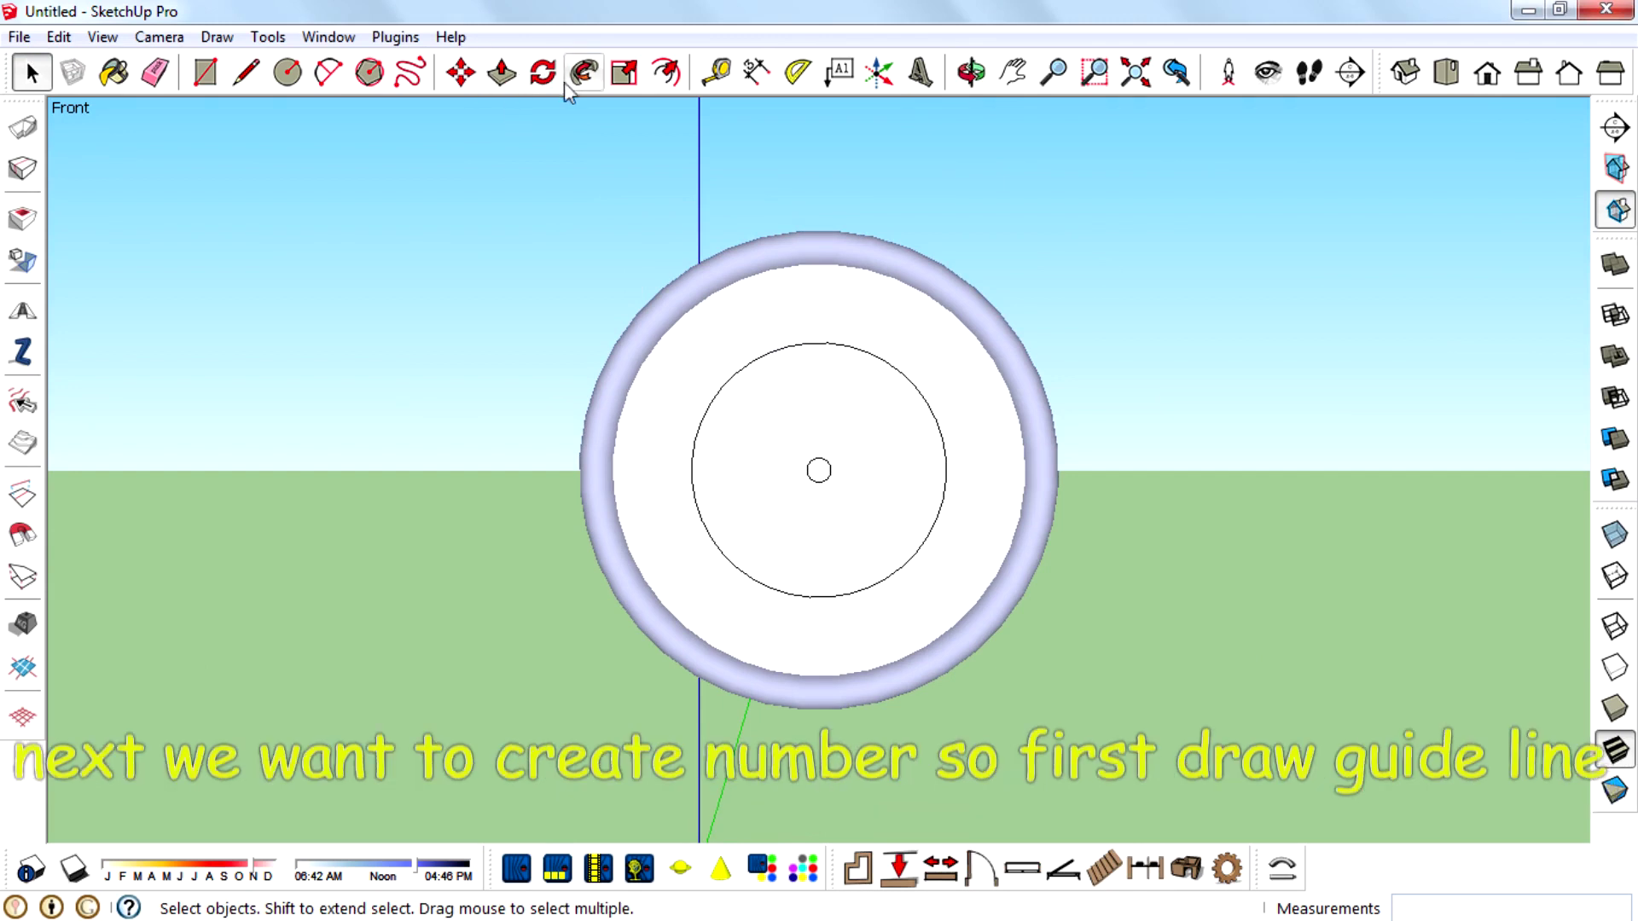
click(797, 72)
scroll(826, 465, up, 10)
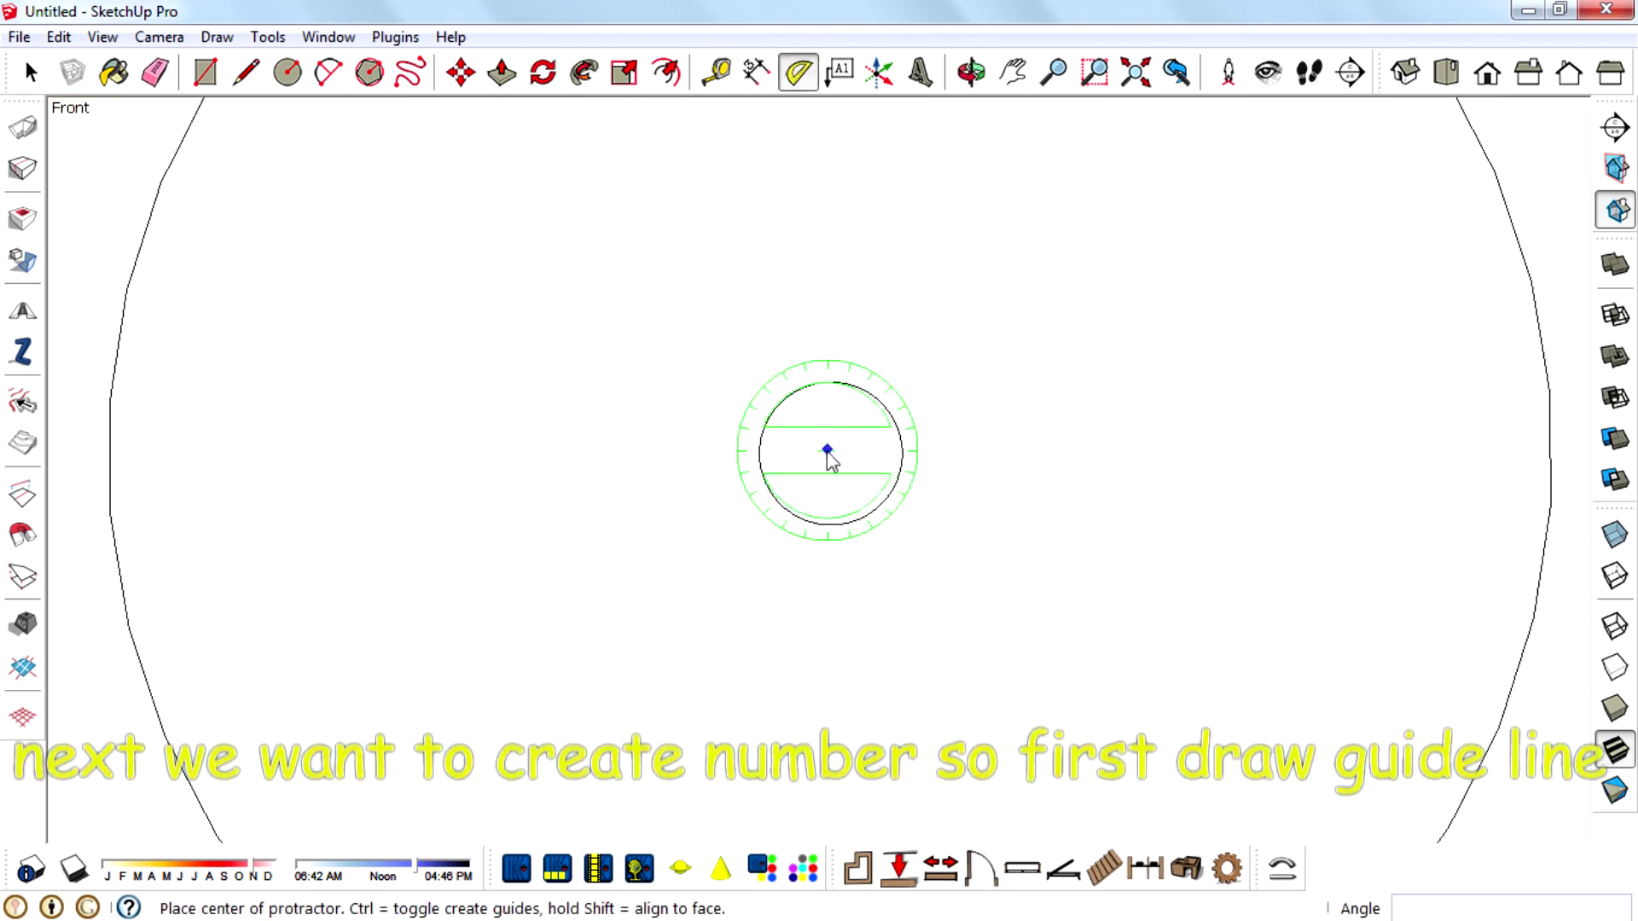
scroll(828, 461, down, 2)
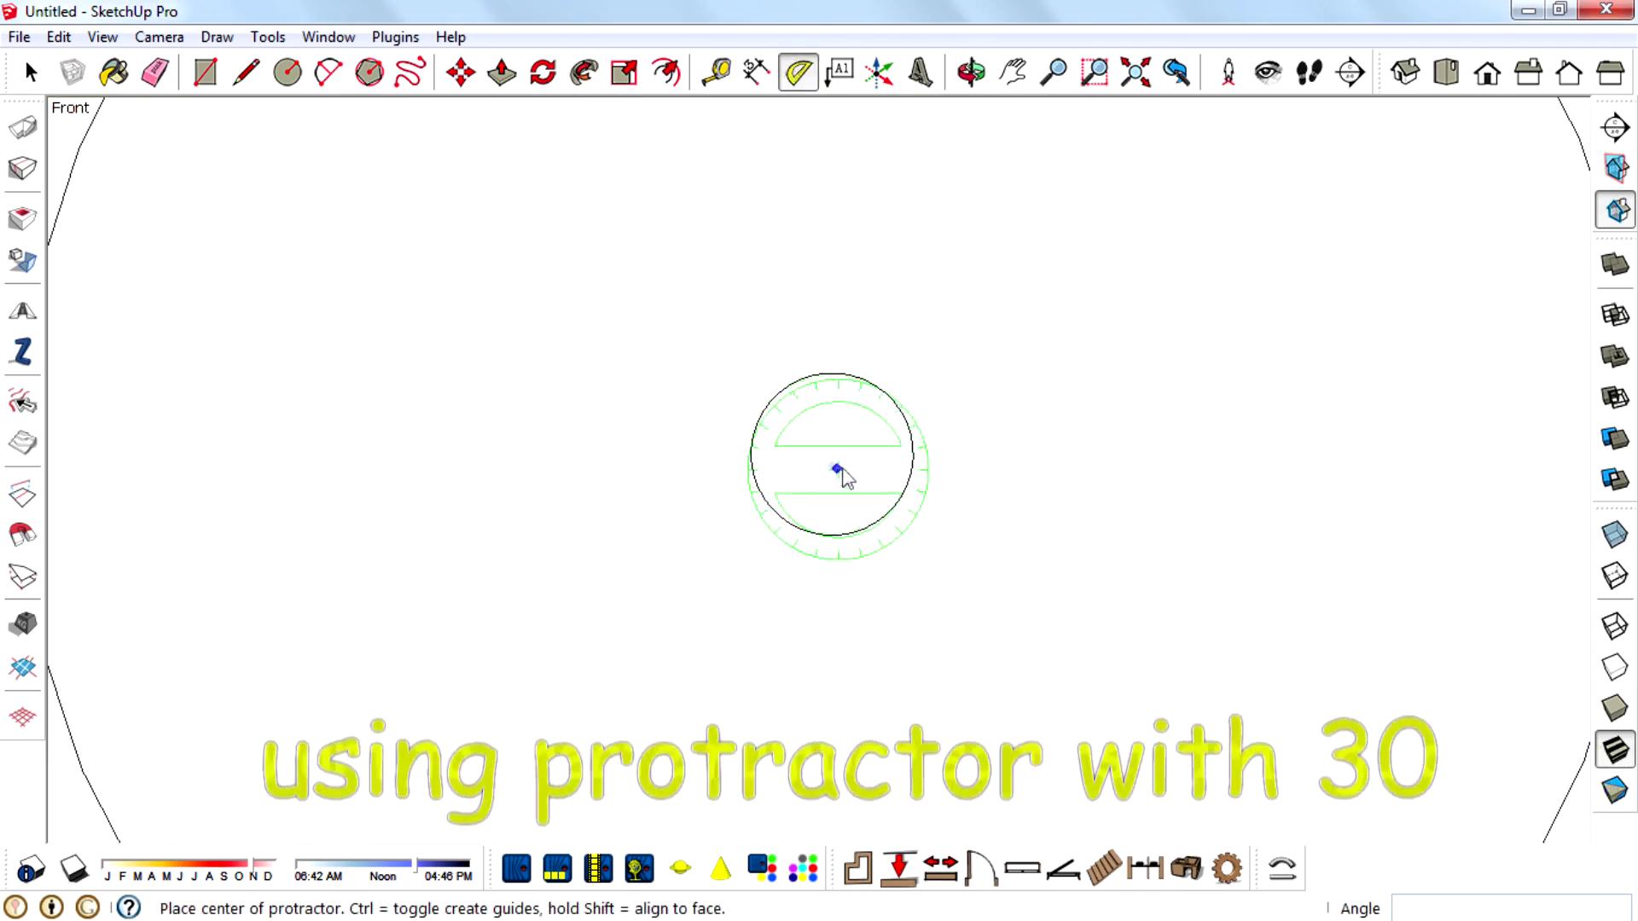
click(836, 457)
scroll(721, 669, down, 5)
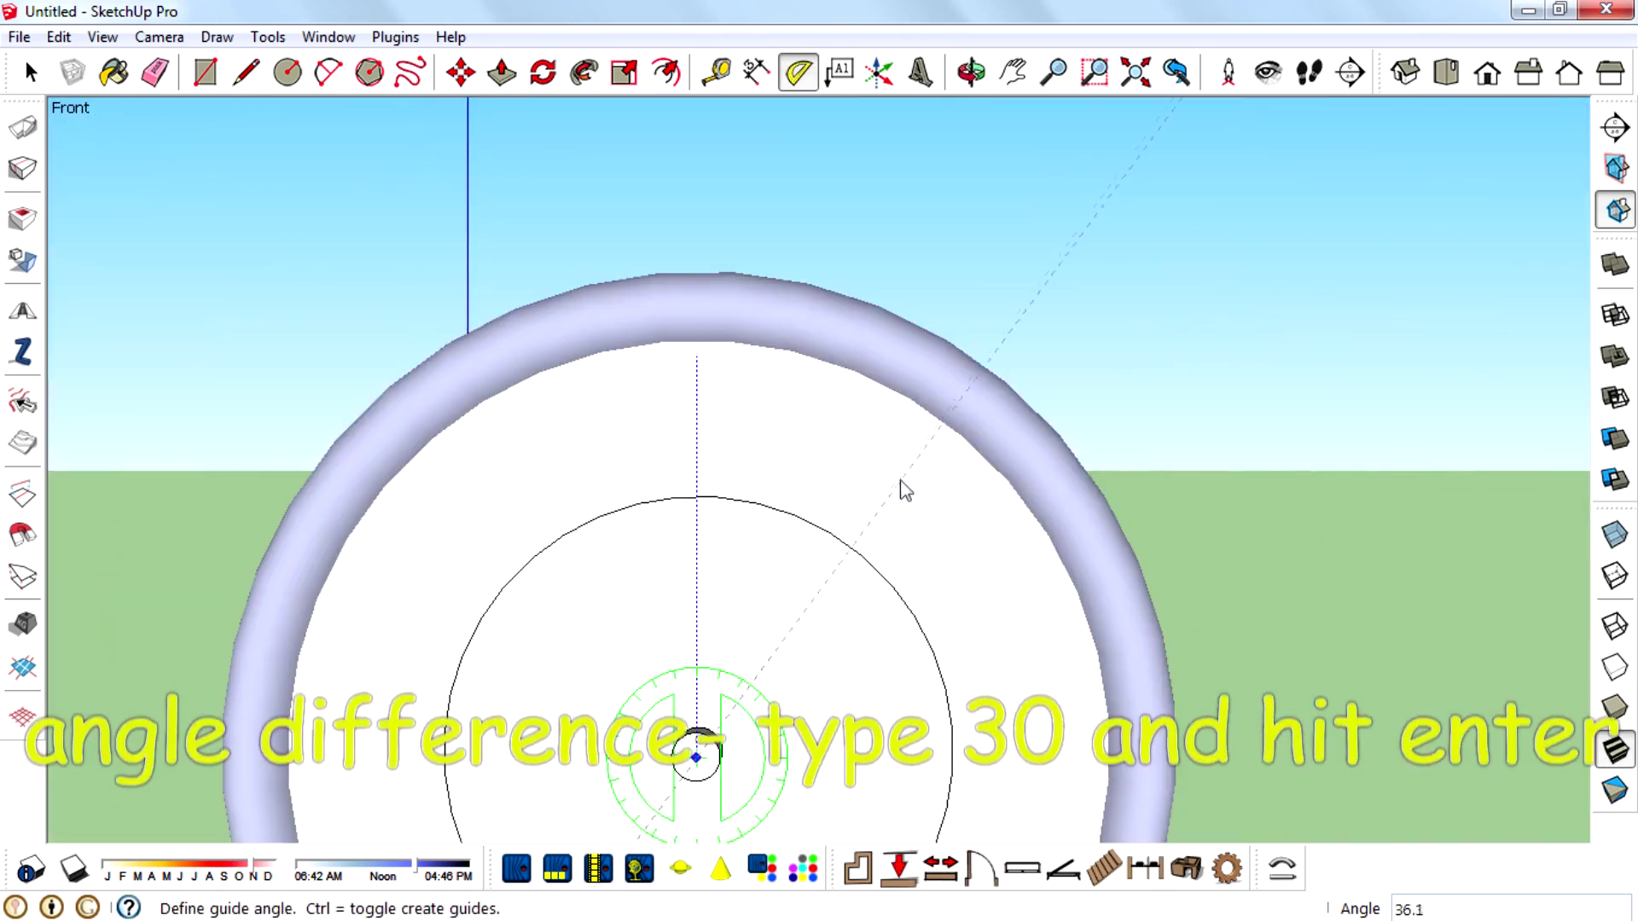
key(Return)
scroll(772, 418, down, 2)
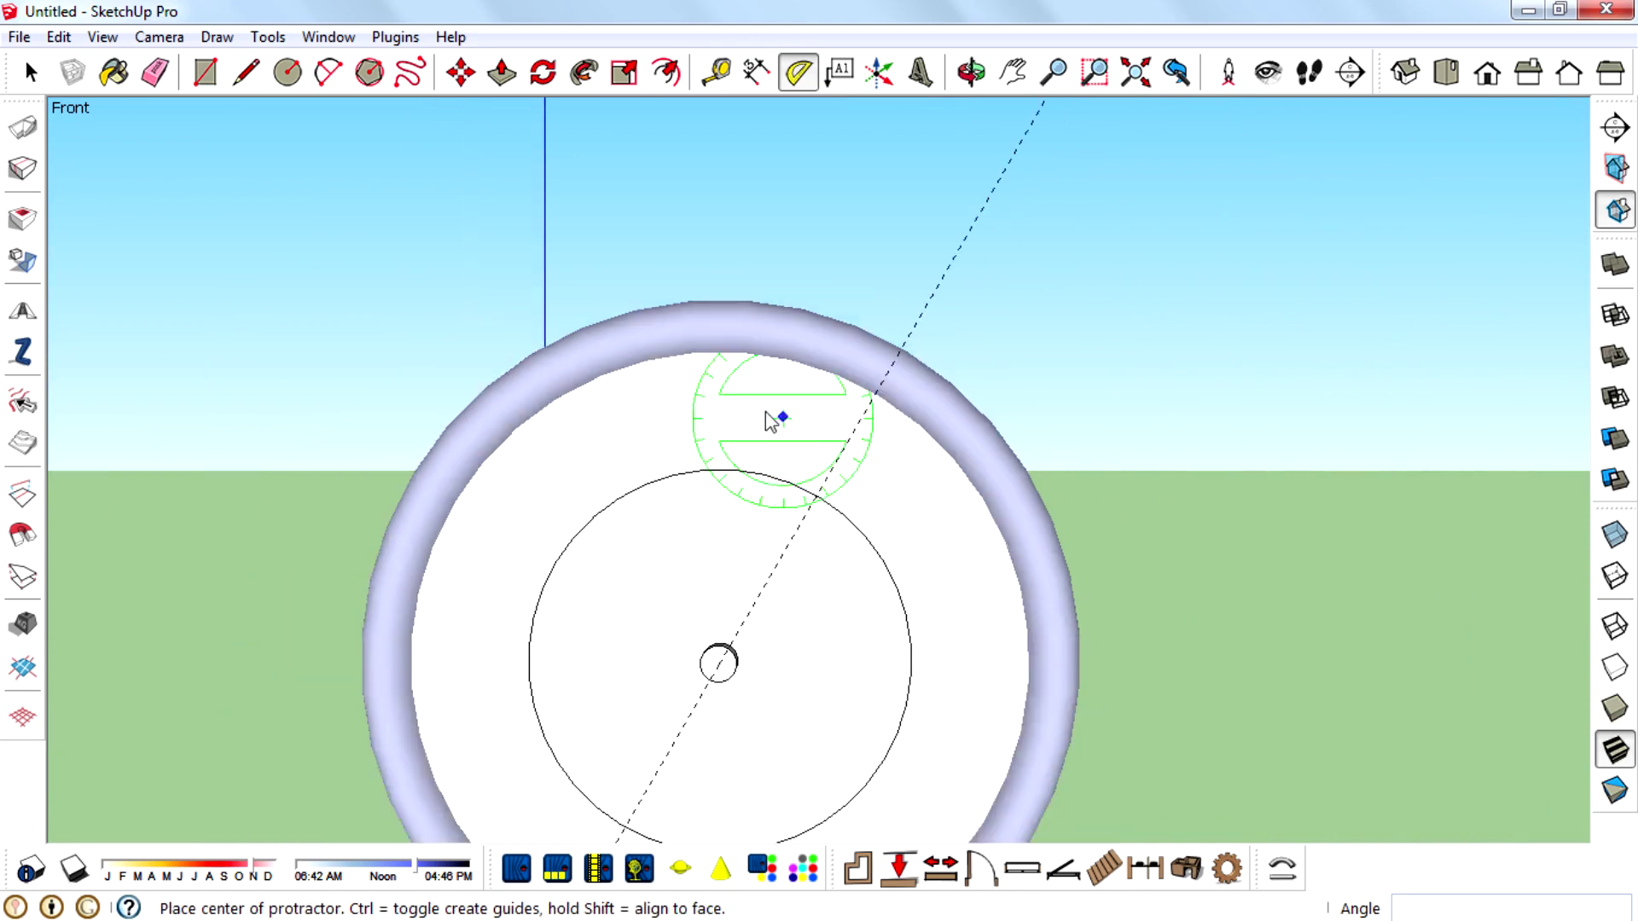
Add a vertical guide through the hub's centre and another 30° clockwise from the first slanted guide
scroll(729, 644, up, 3)
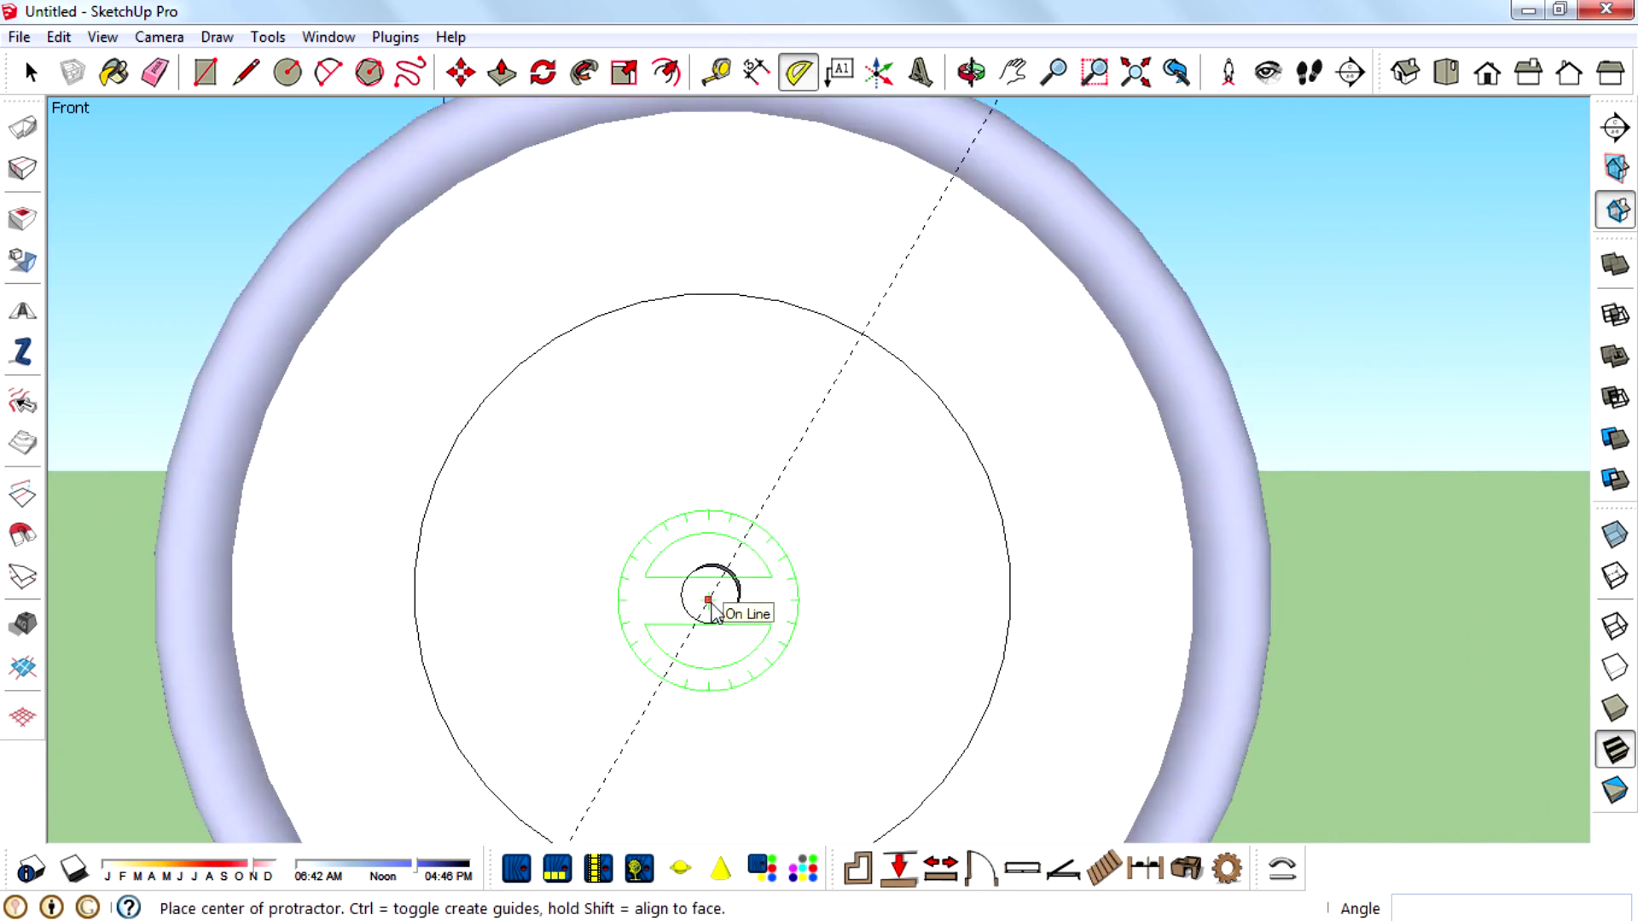
click(709, 602)
key(Escape)
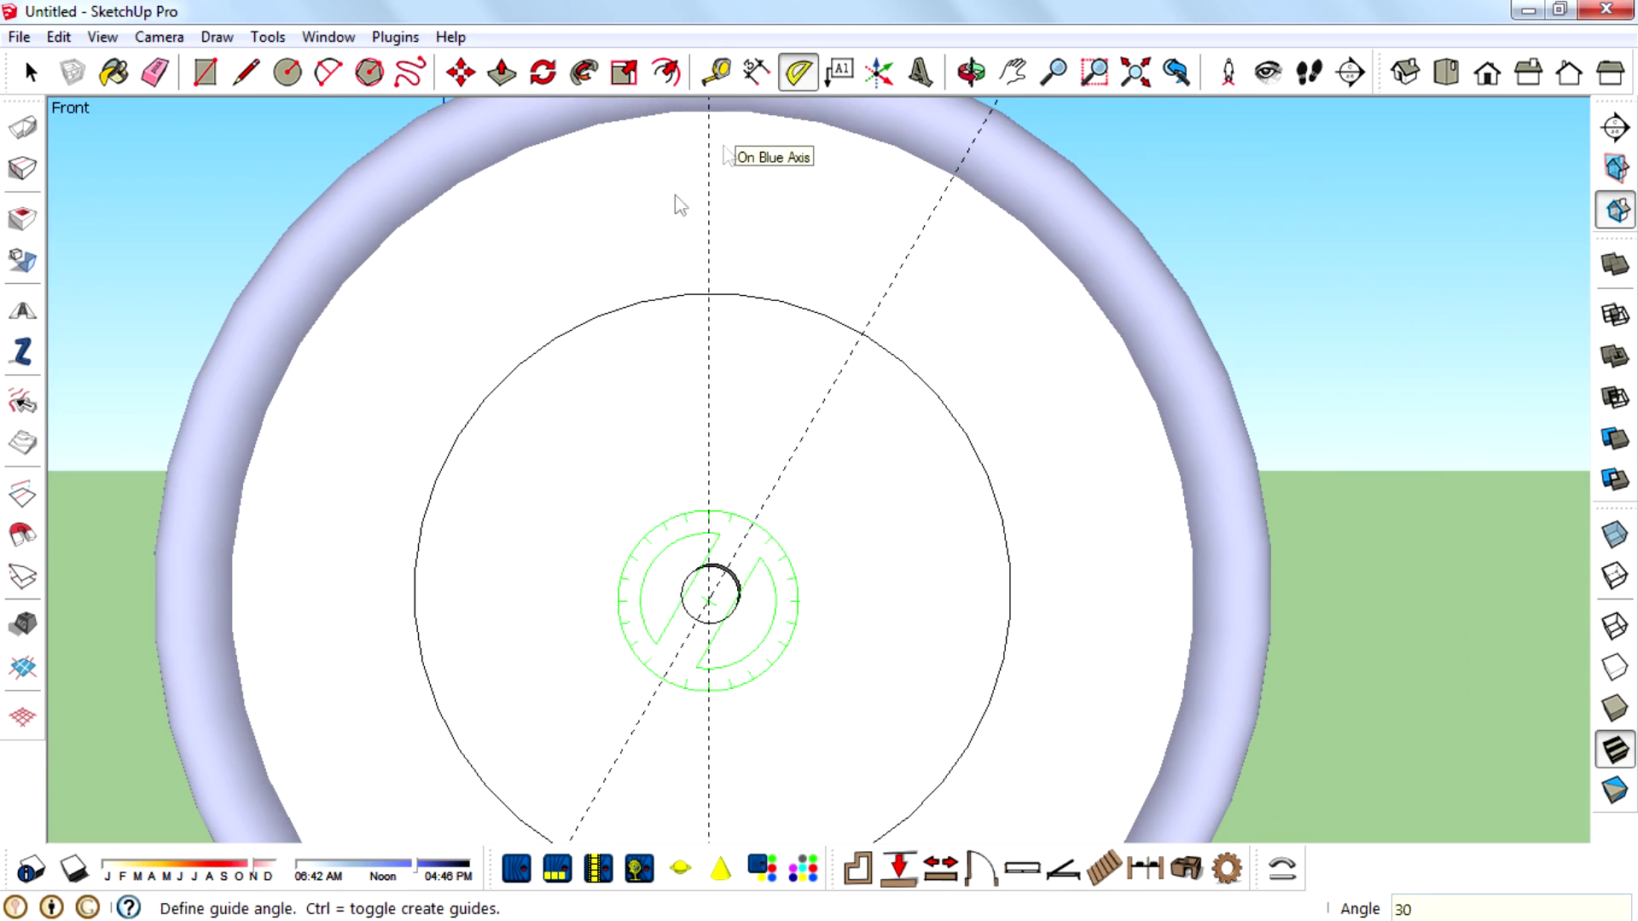
key(Escape)
click(709, 601)
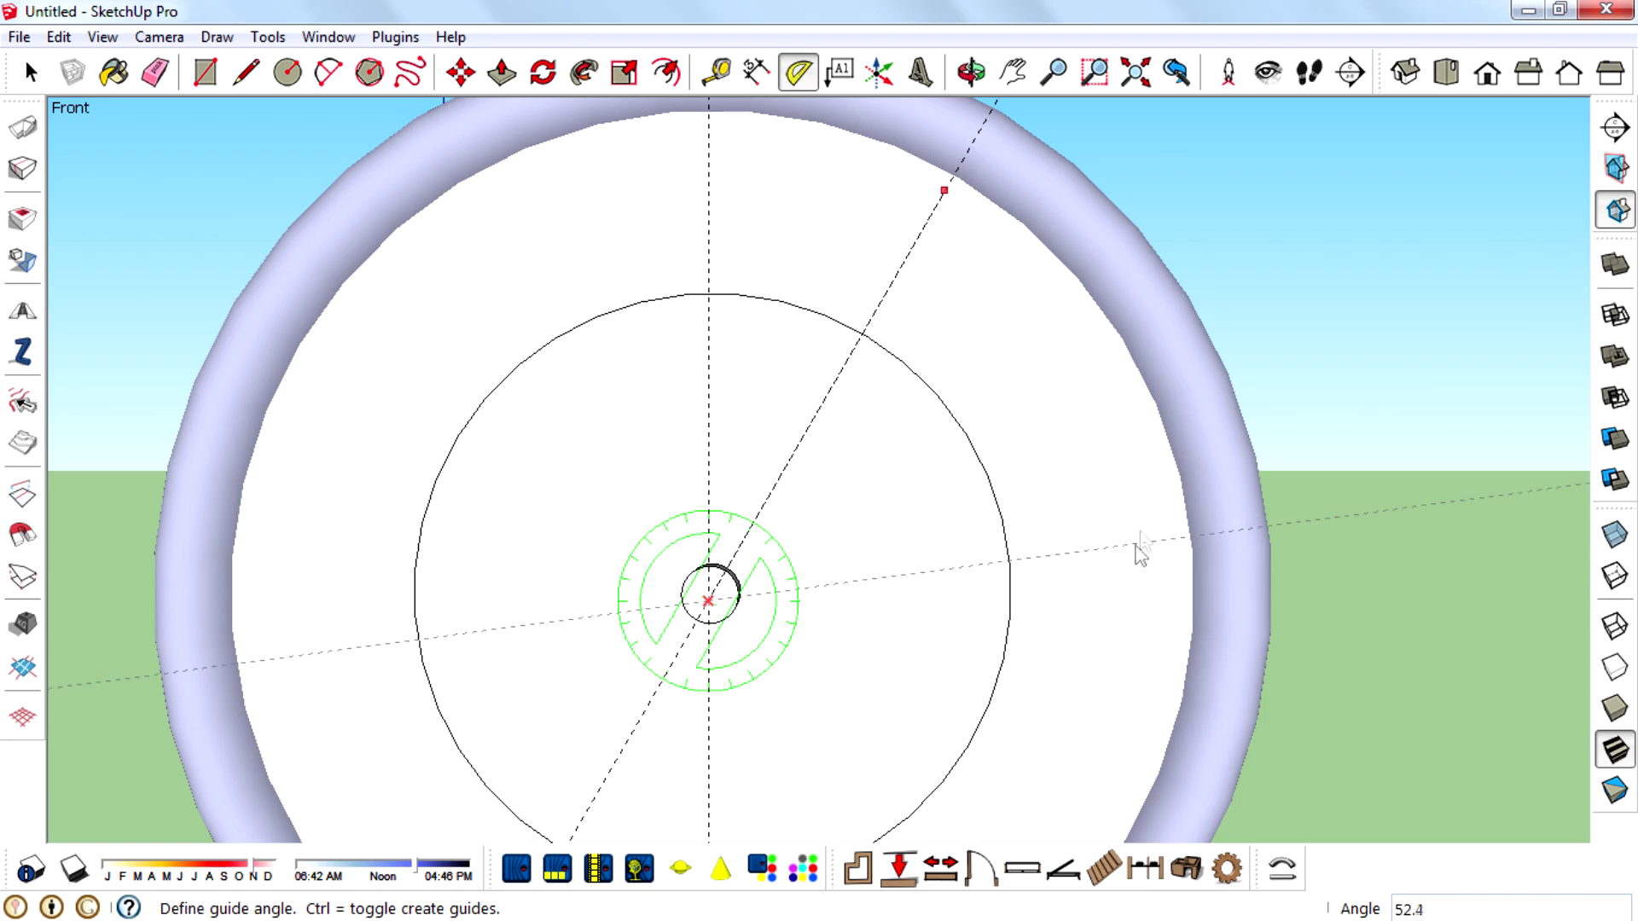
text(30)
key(Return)
scroll(929, 542, down, 1)
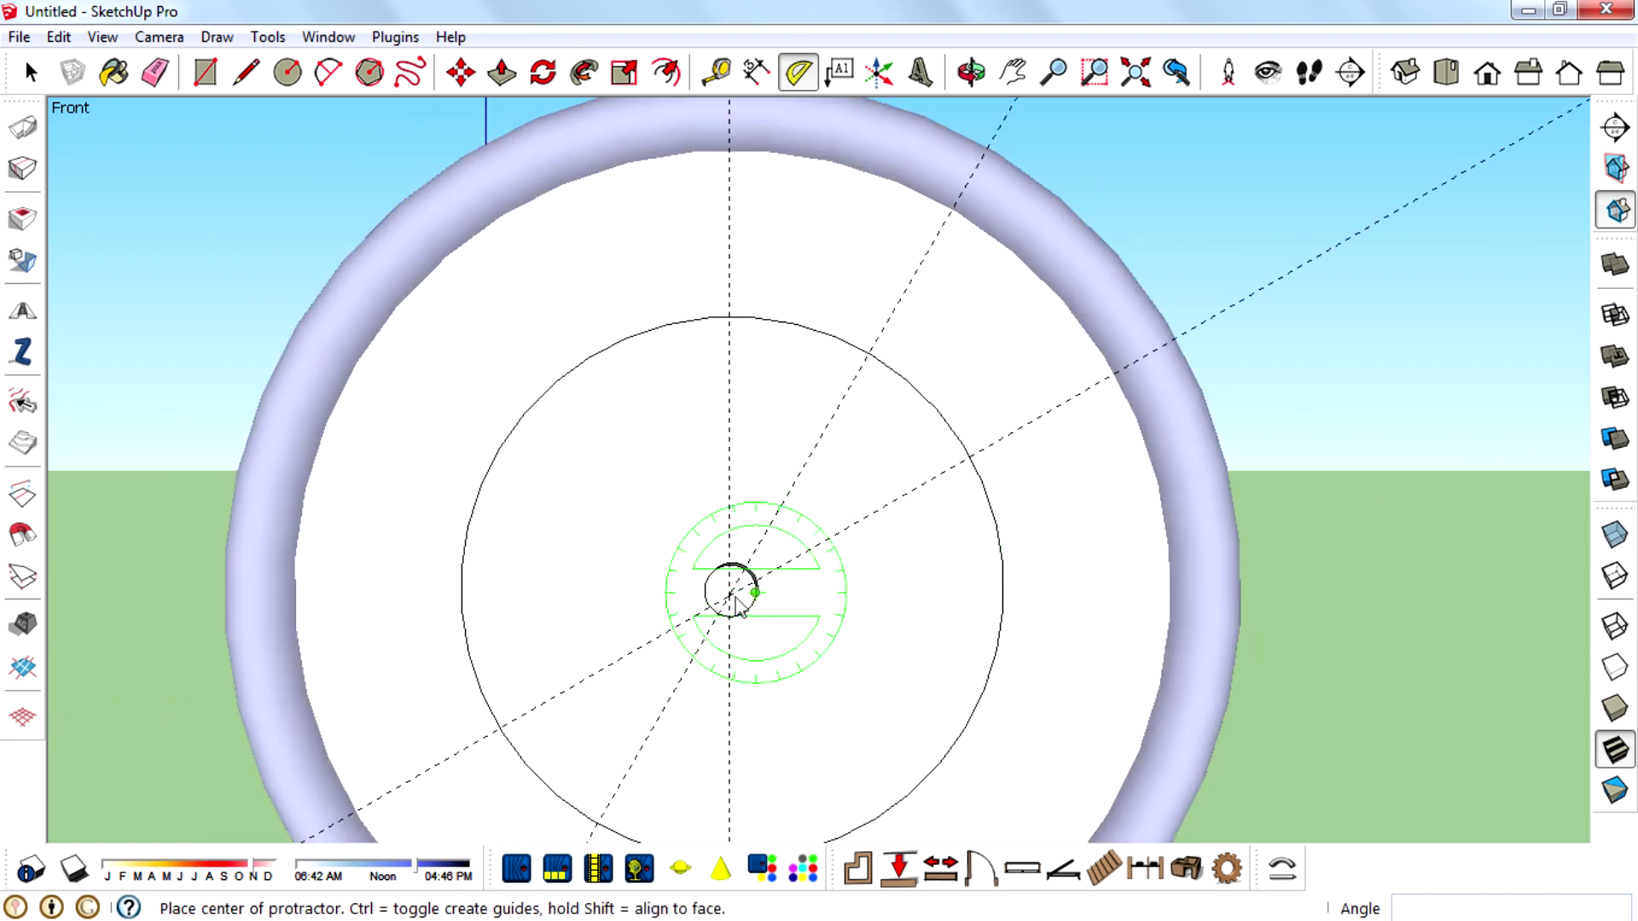
Add a horizontal guide through the hub's centre and another 30° clockwise below it
click(729, 596)
text(30.)
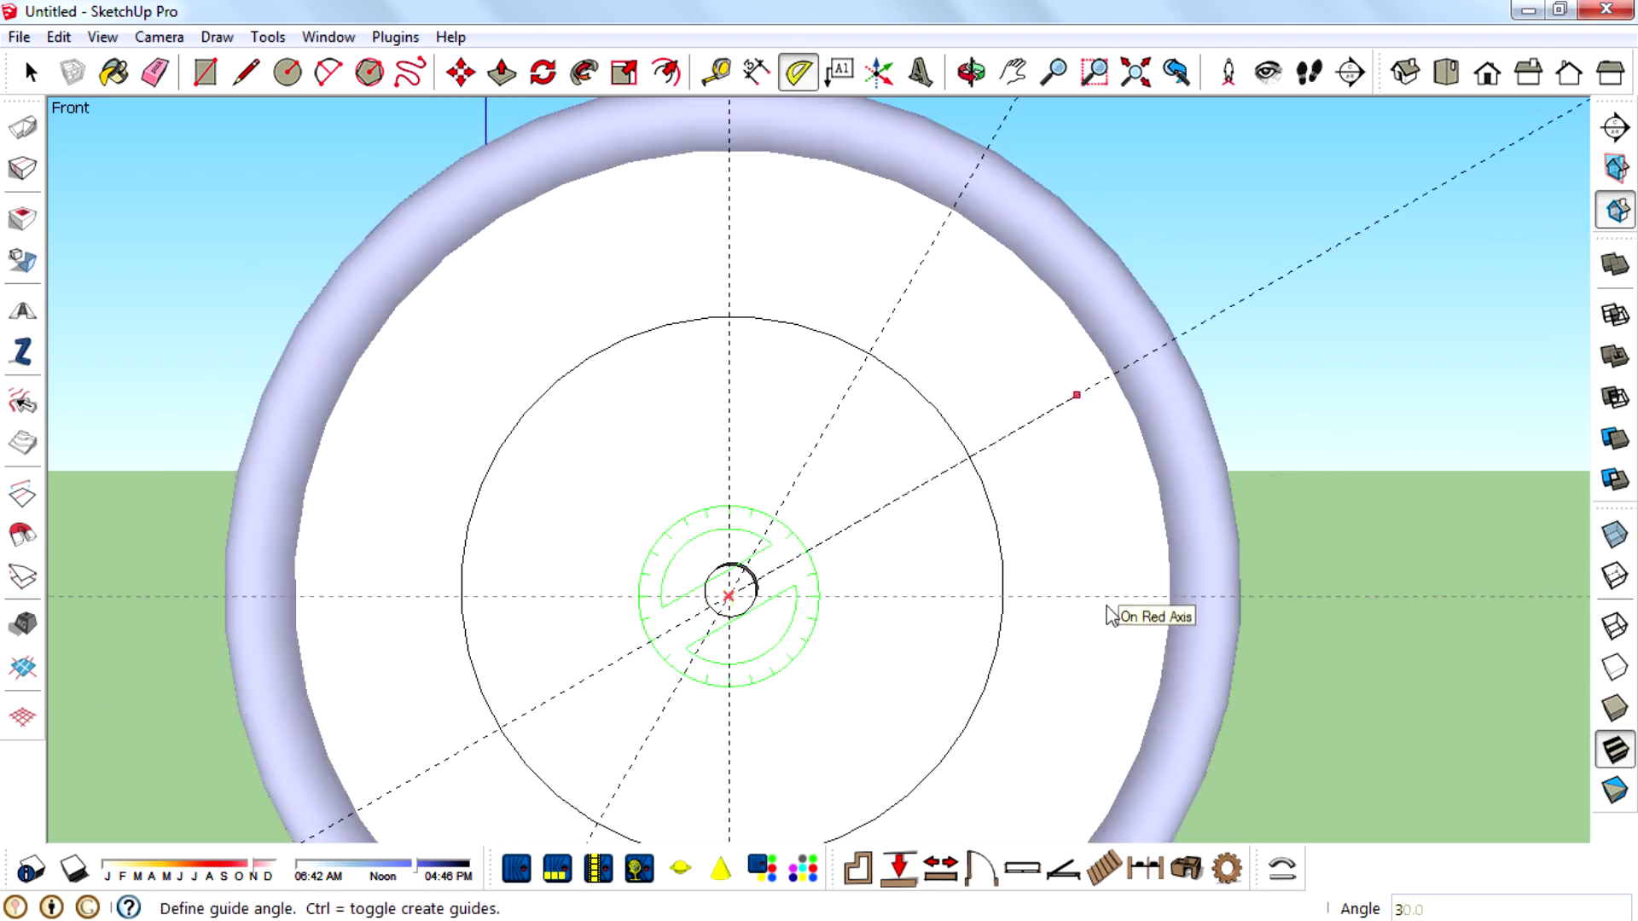
text(0)
key(Return)
scroll(768, 205, down, 2)
scroll(902, 670, up, 1)
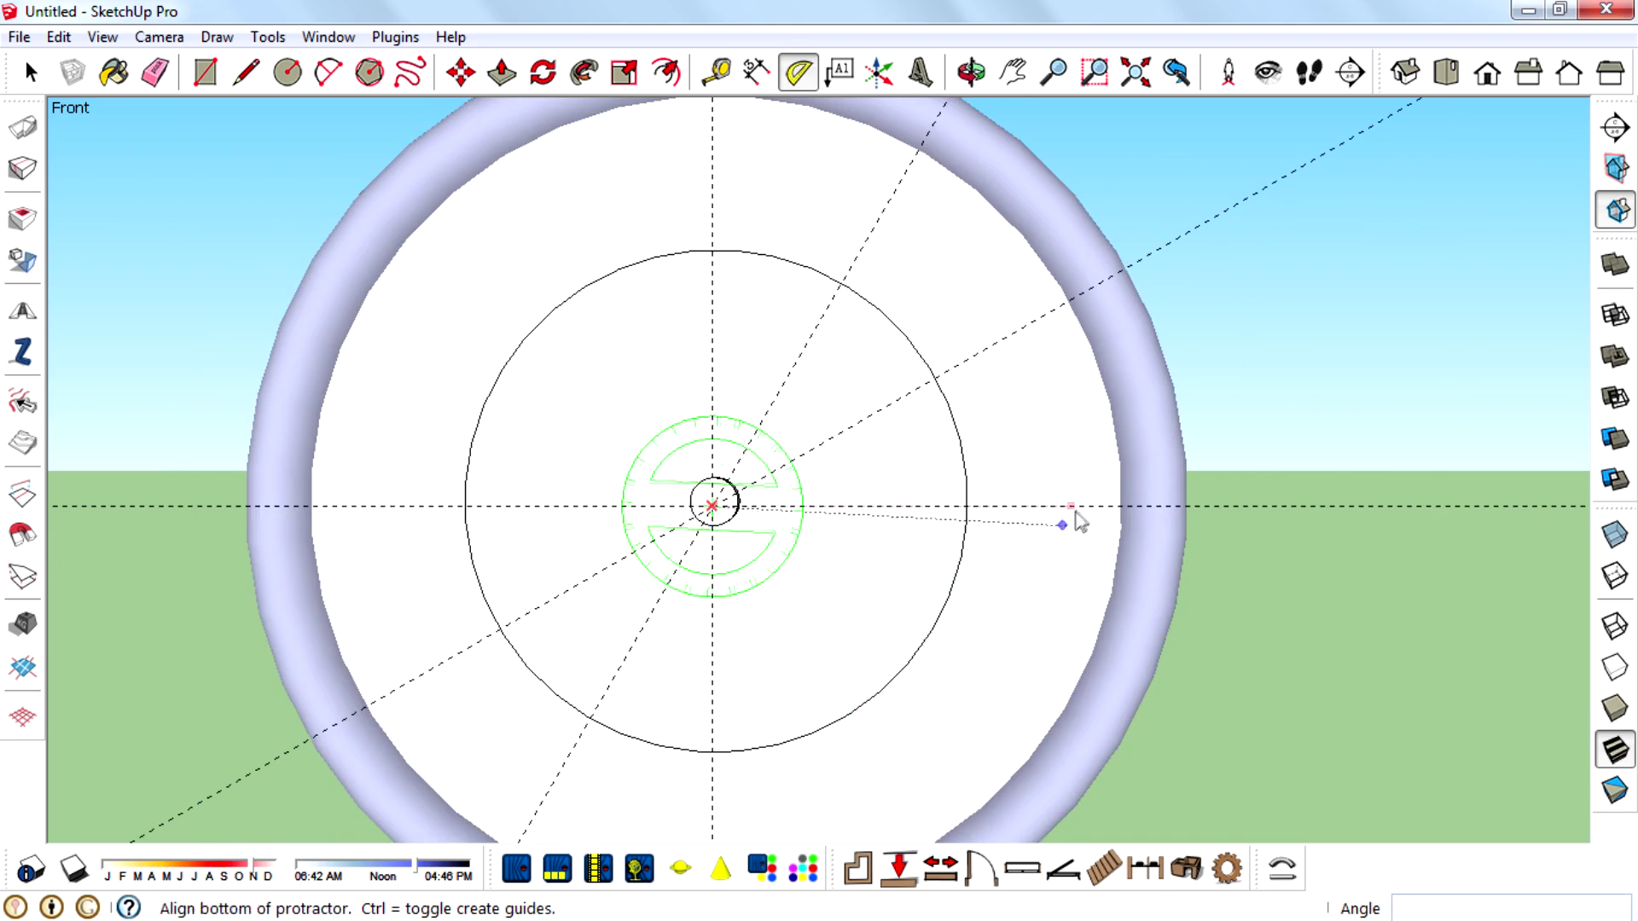
click(1030, 650)
scroll(1019, 644, down, 1)
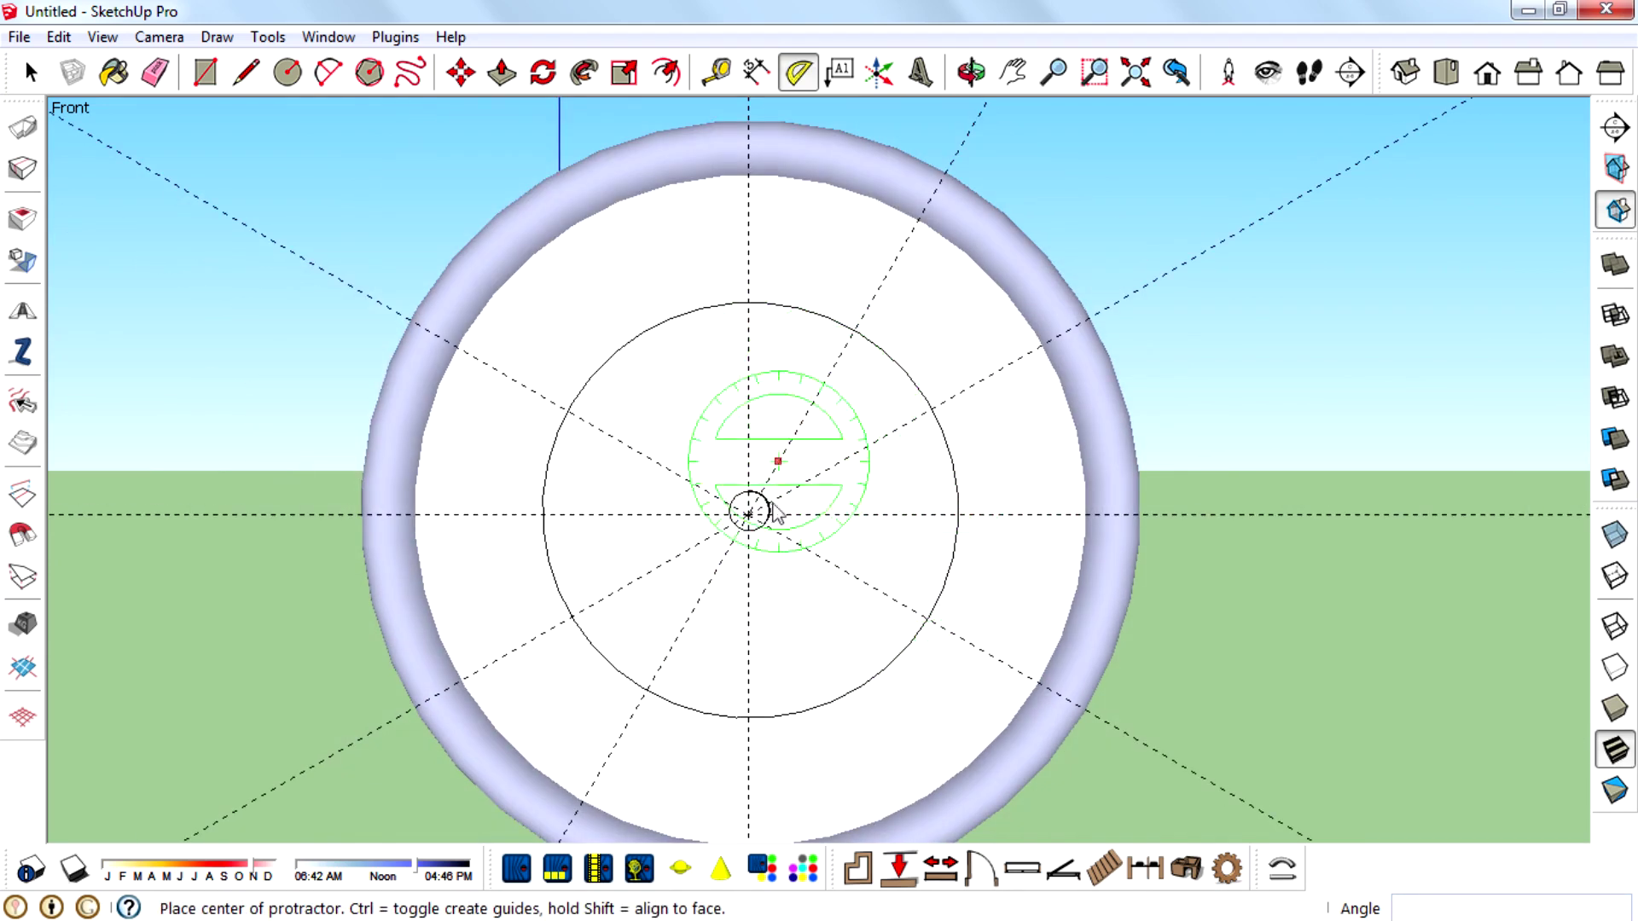
Add the last protractor guide through the hub's centre, 30° clockwise from the slanted guide below the horizontal one
click(748, 514)
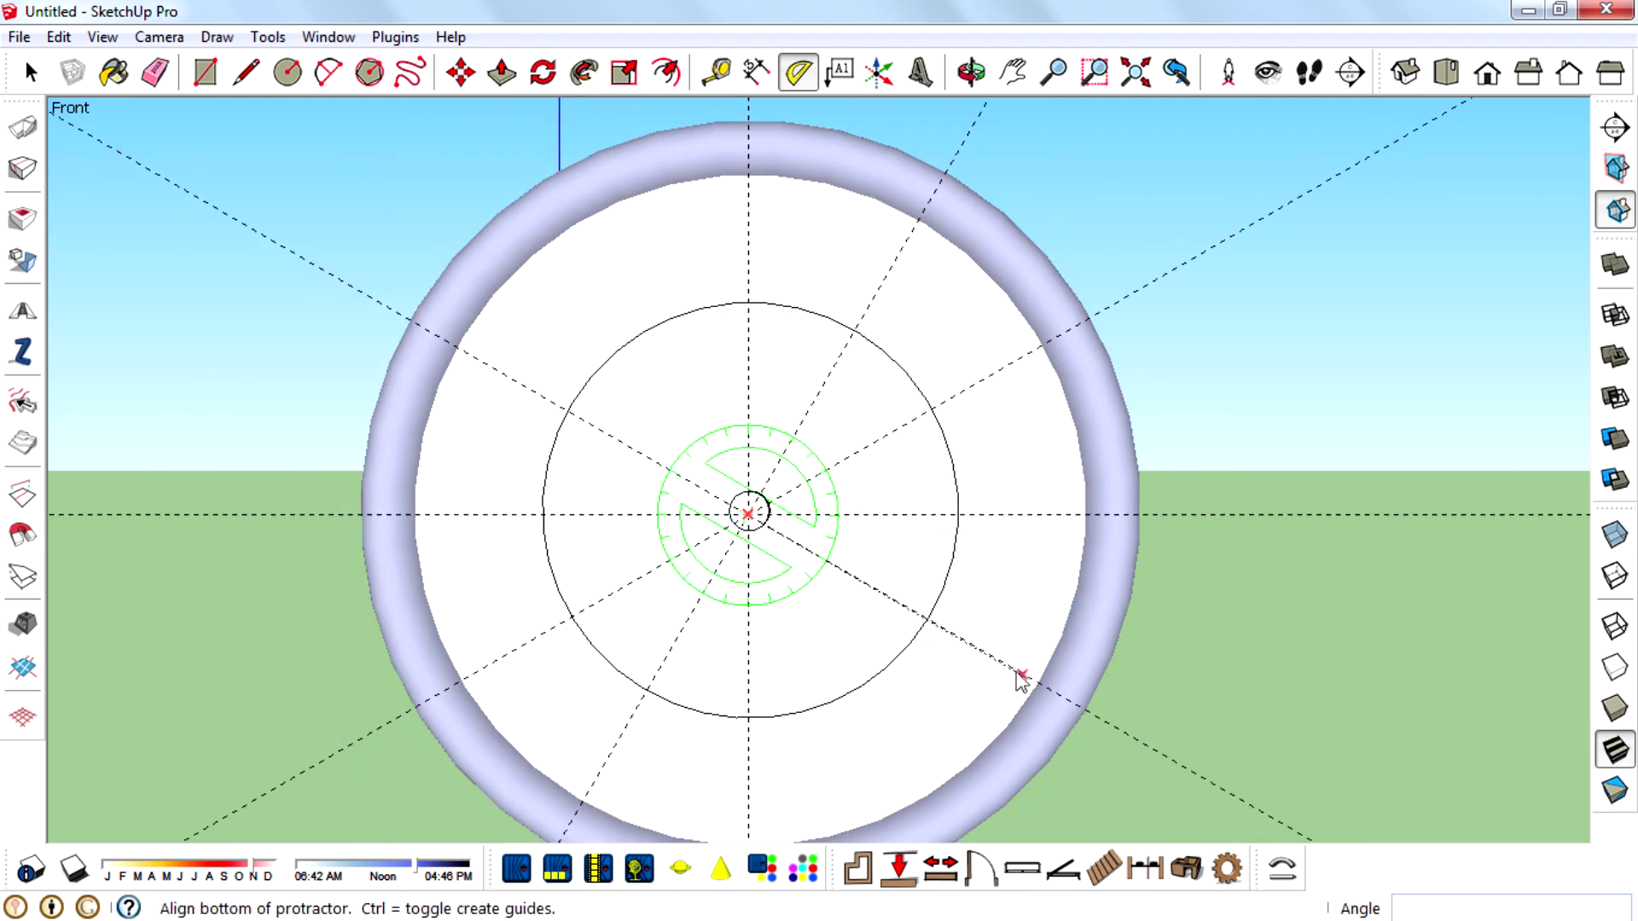
click(900, 736)
scroll(597, 358, up, 1)
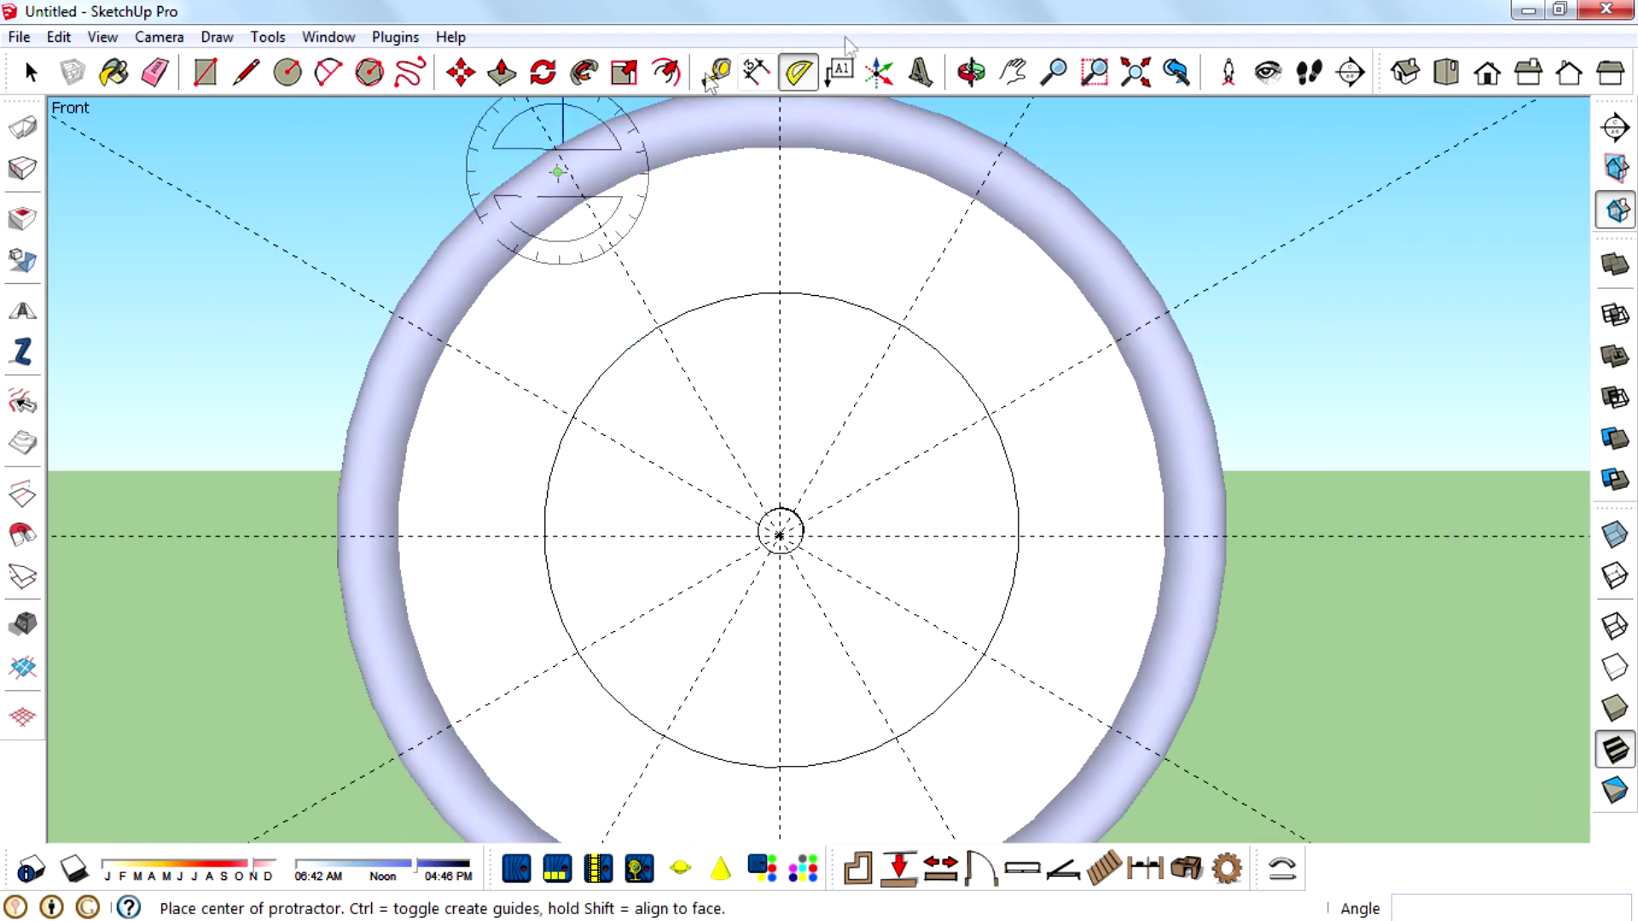
Try to place the number 12 as filled Tahoma 3D text, 10" high and extruded 1", on the dial beside the vertical guide
click(925, 77)
click(922, 75)
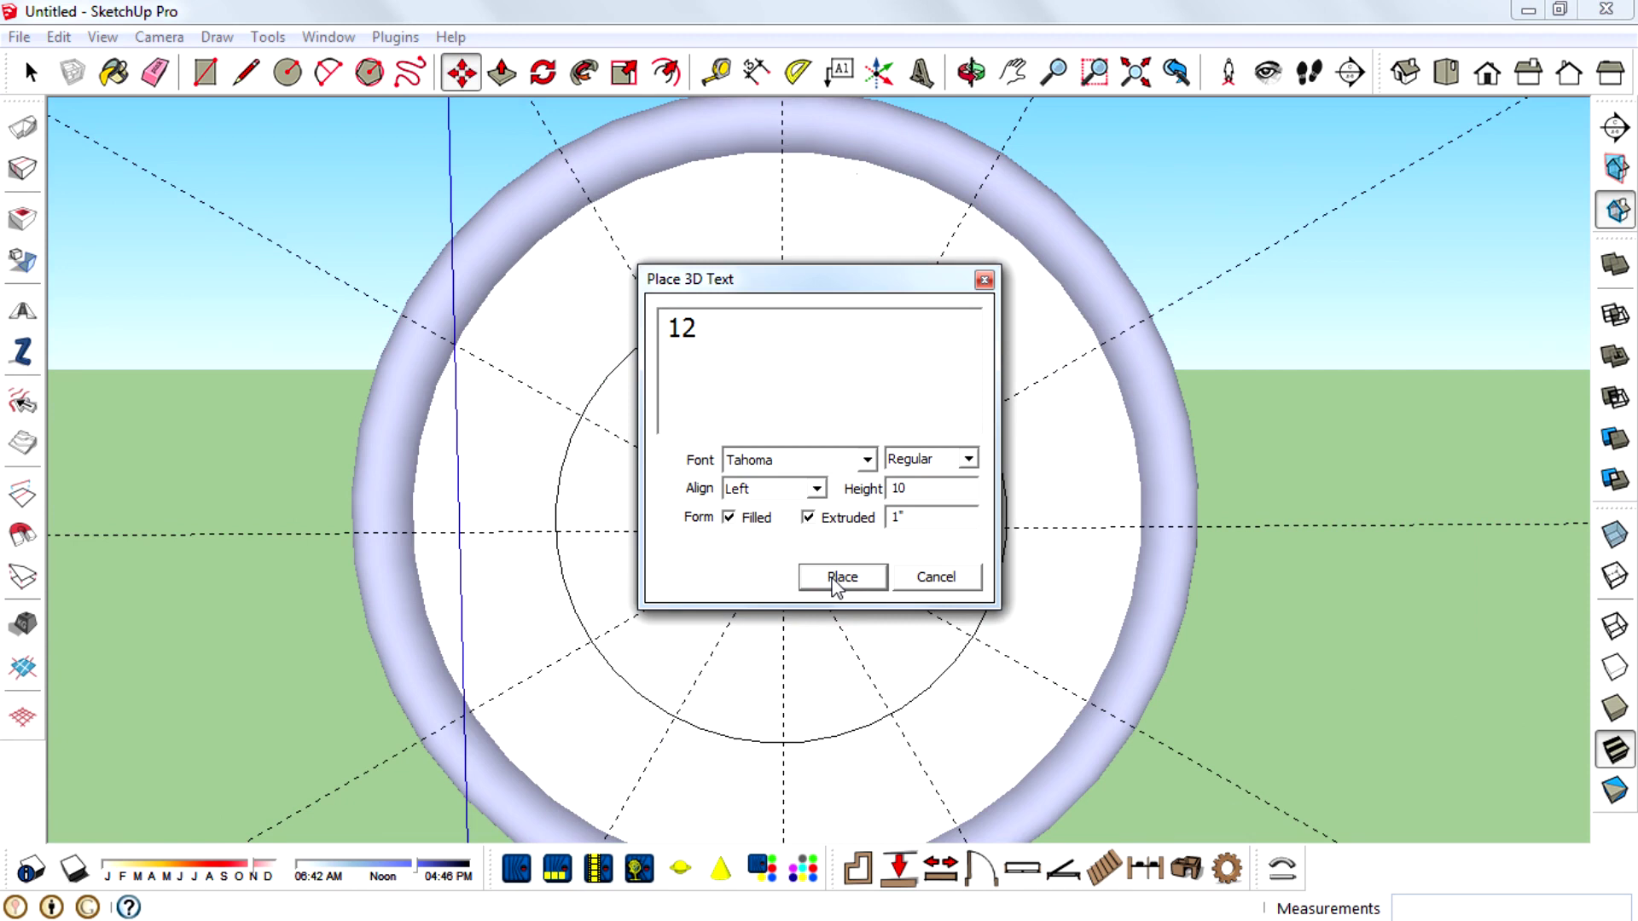
click(832, 578)
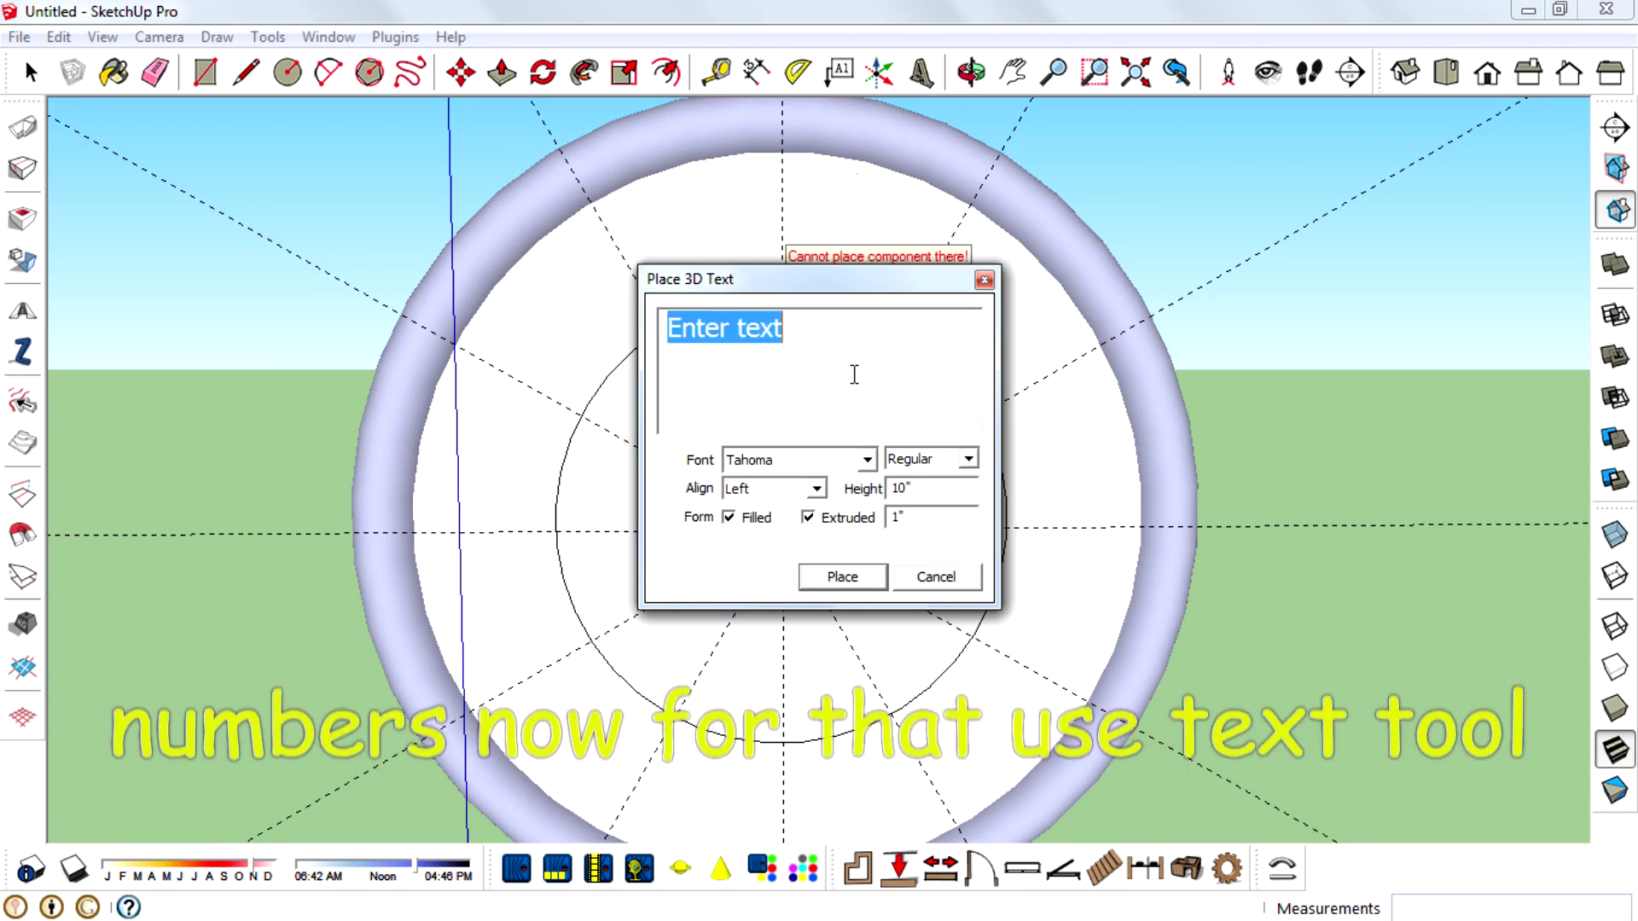
text(12)
click(841, 578)
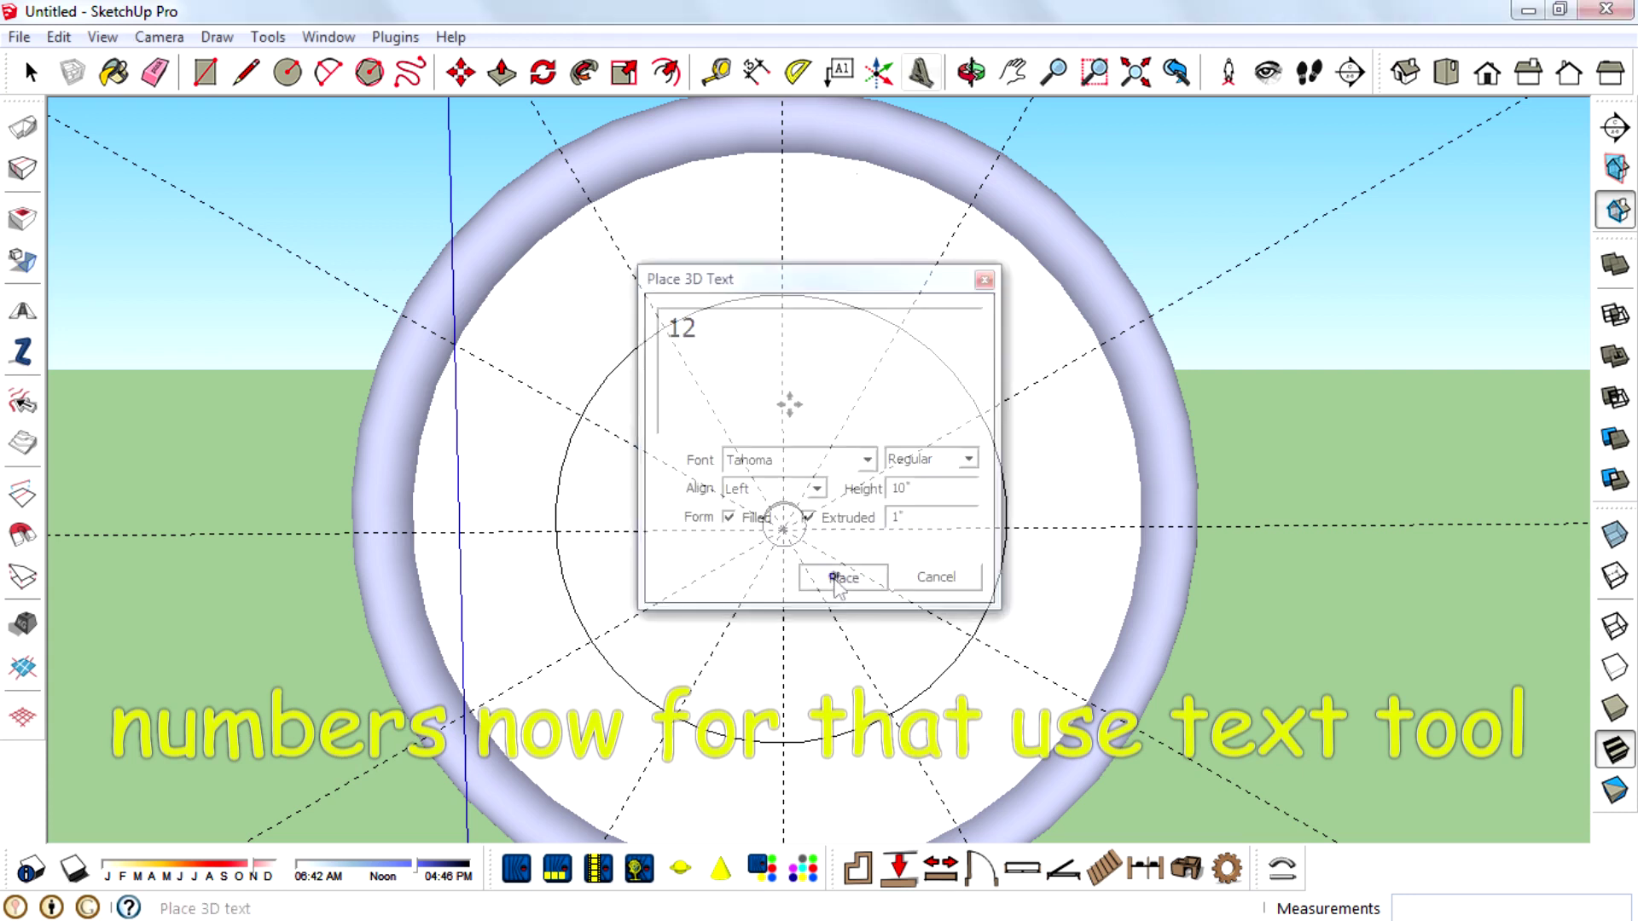
scroll(783, 265, up, 5)
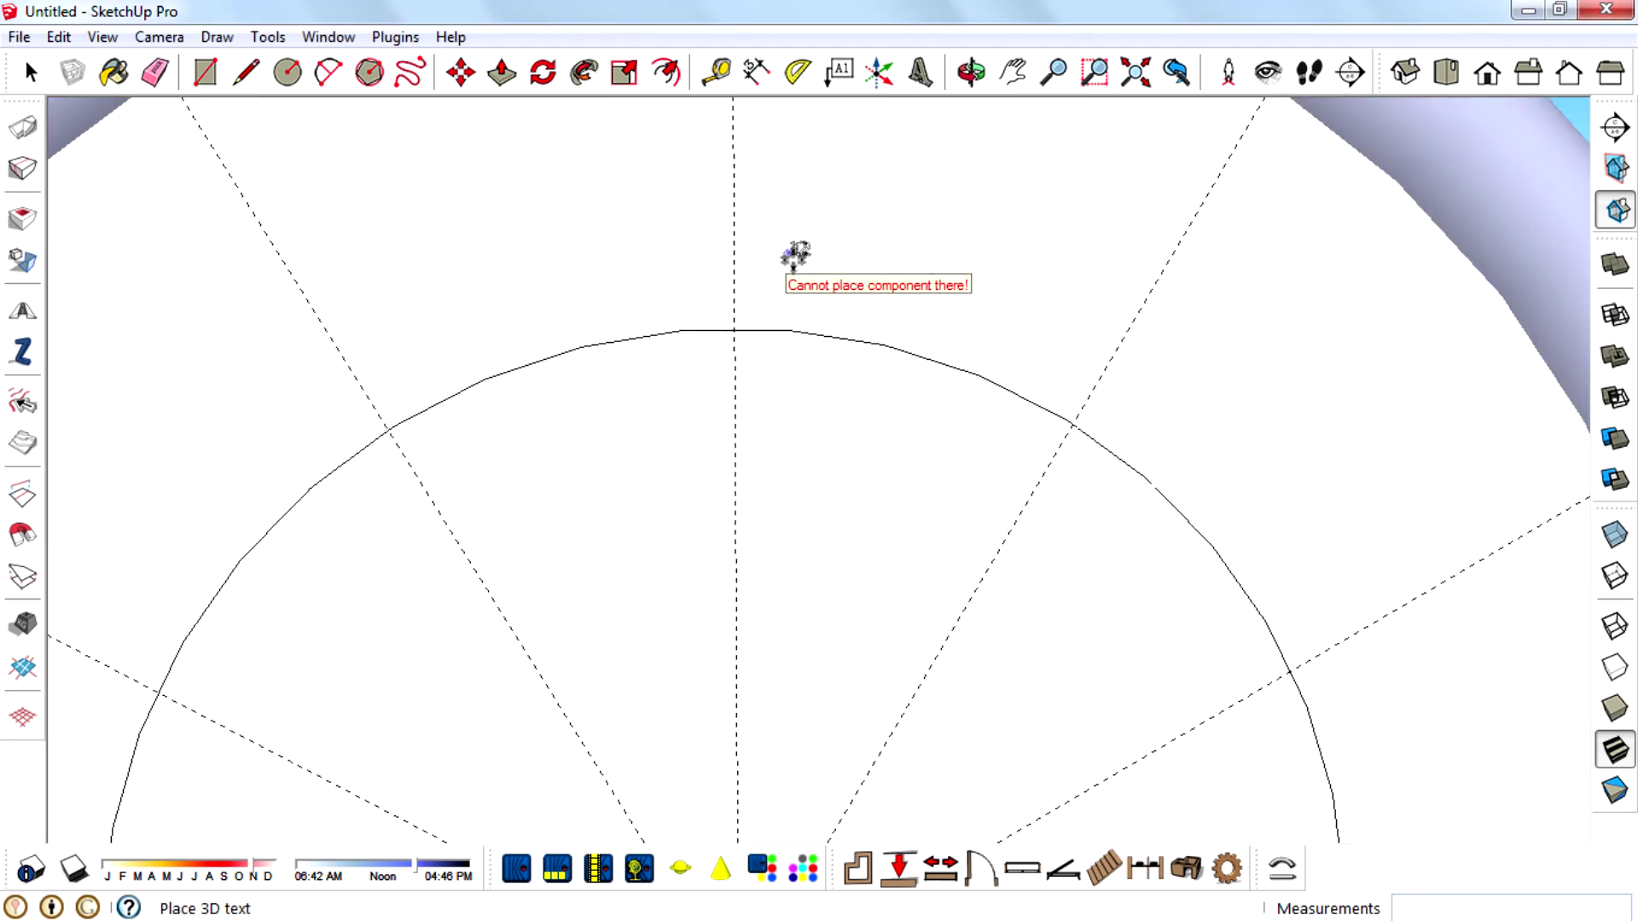
scroll(797, 266, down, 5)
click(803, 268)
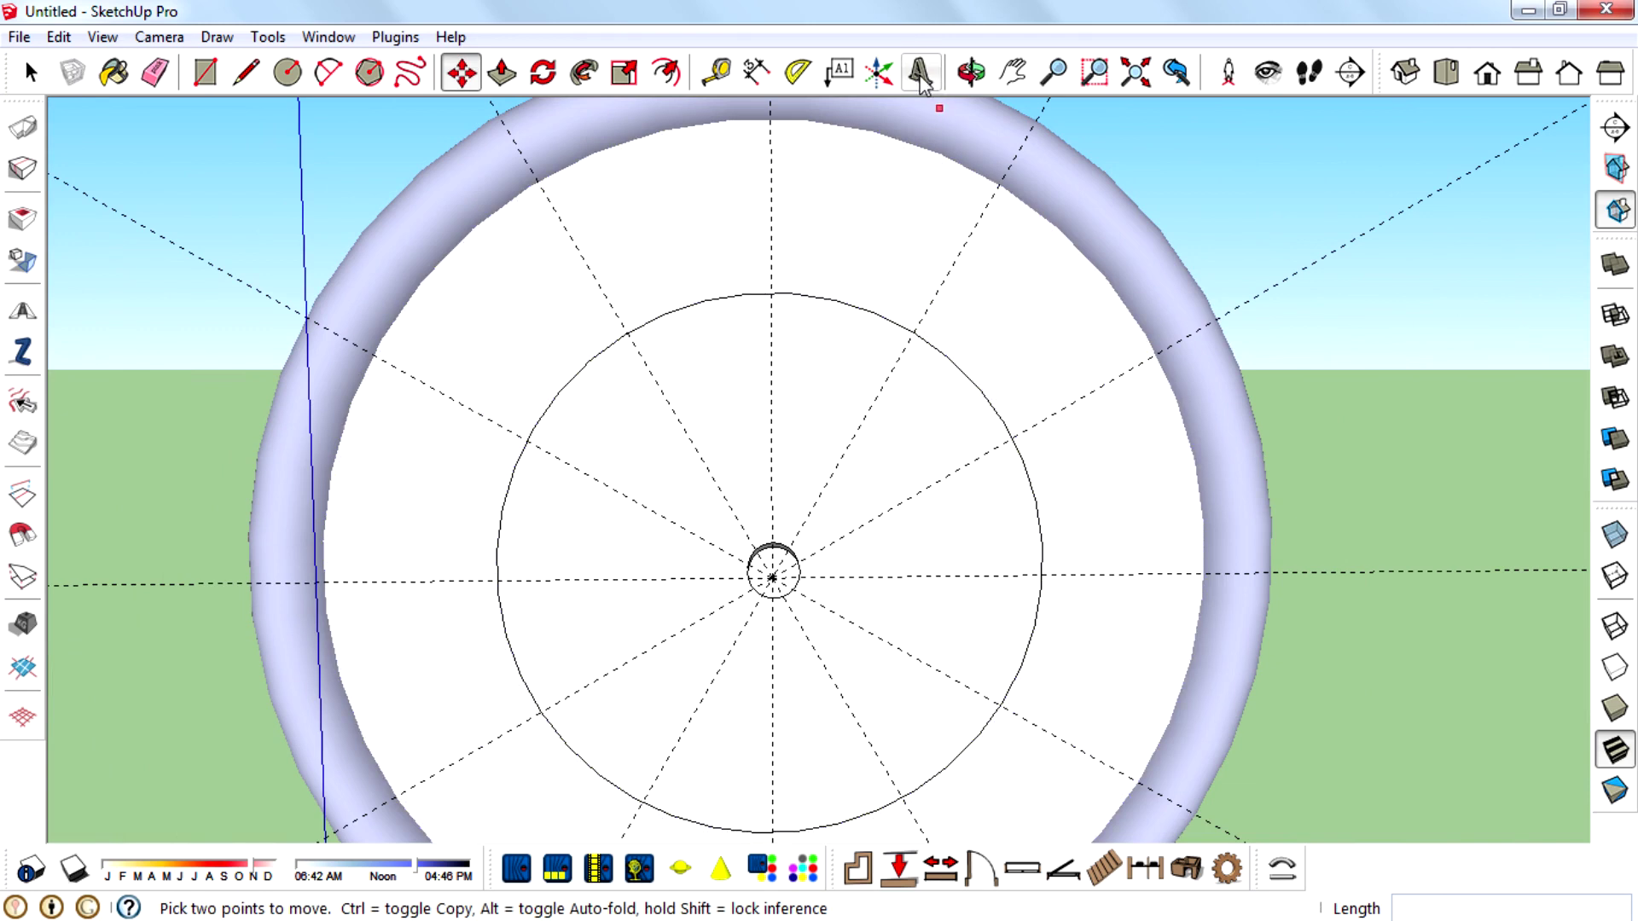
scroll(881, 432, down, 3)
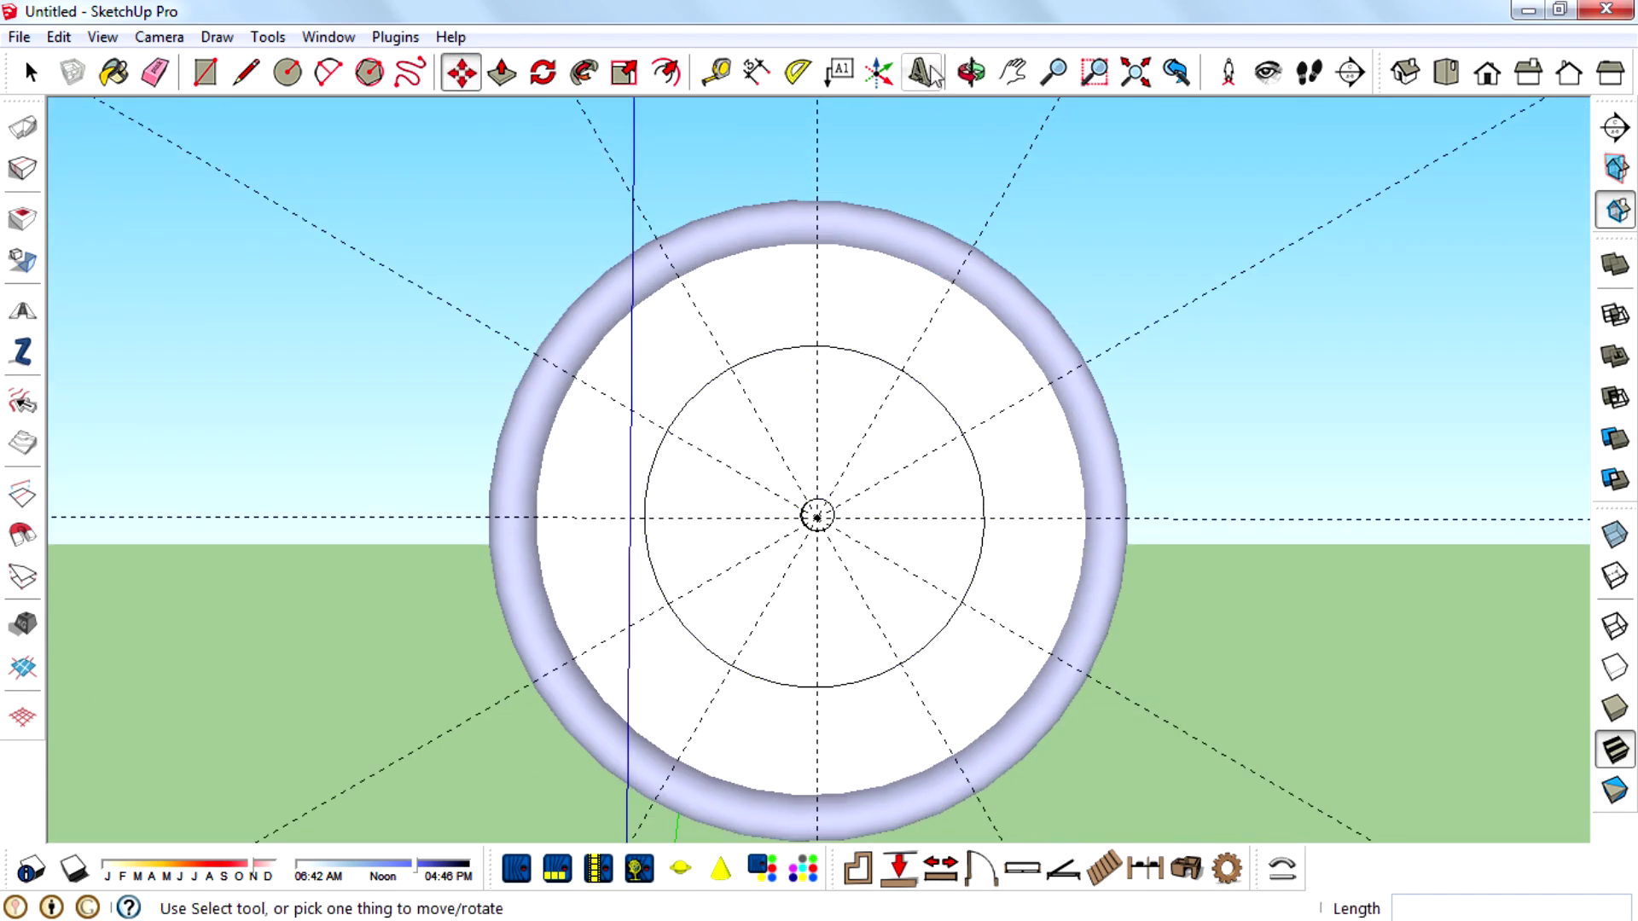
Create 3D text for the dial number with a height of 100 and bring it to the vertical guide near the inner circle's top
click(923, 73)
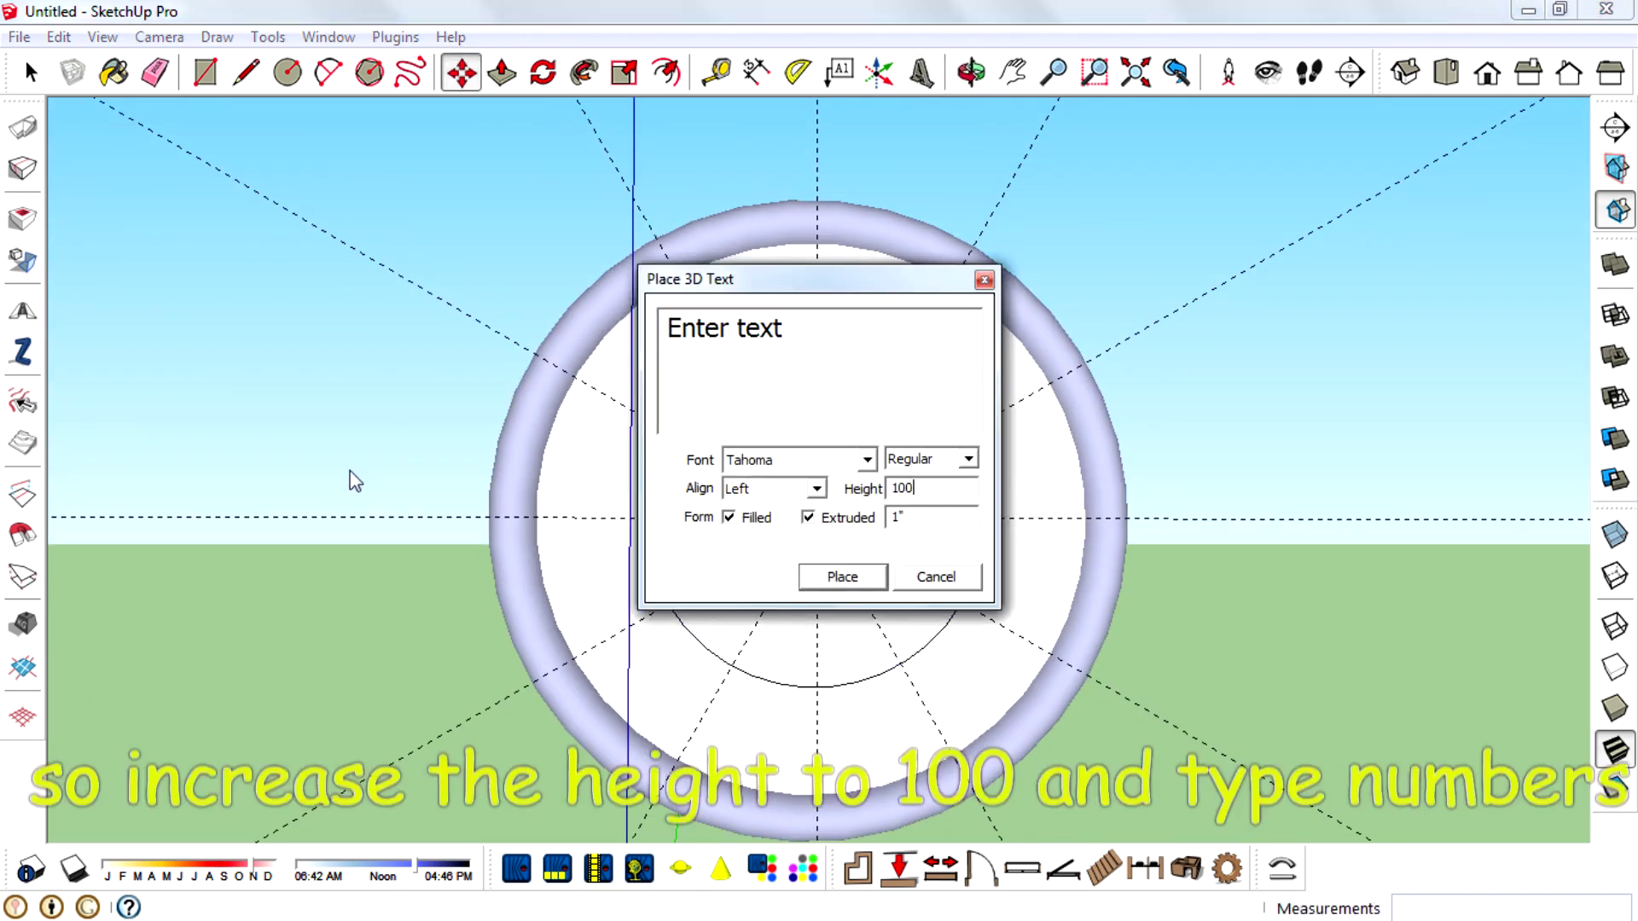
click(863, 583)
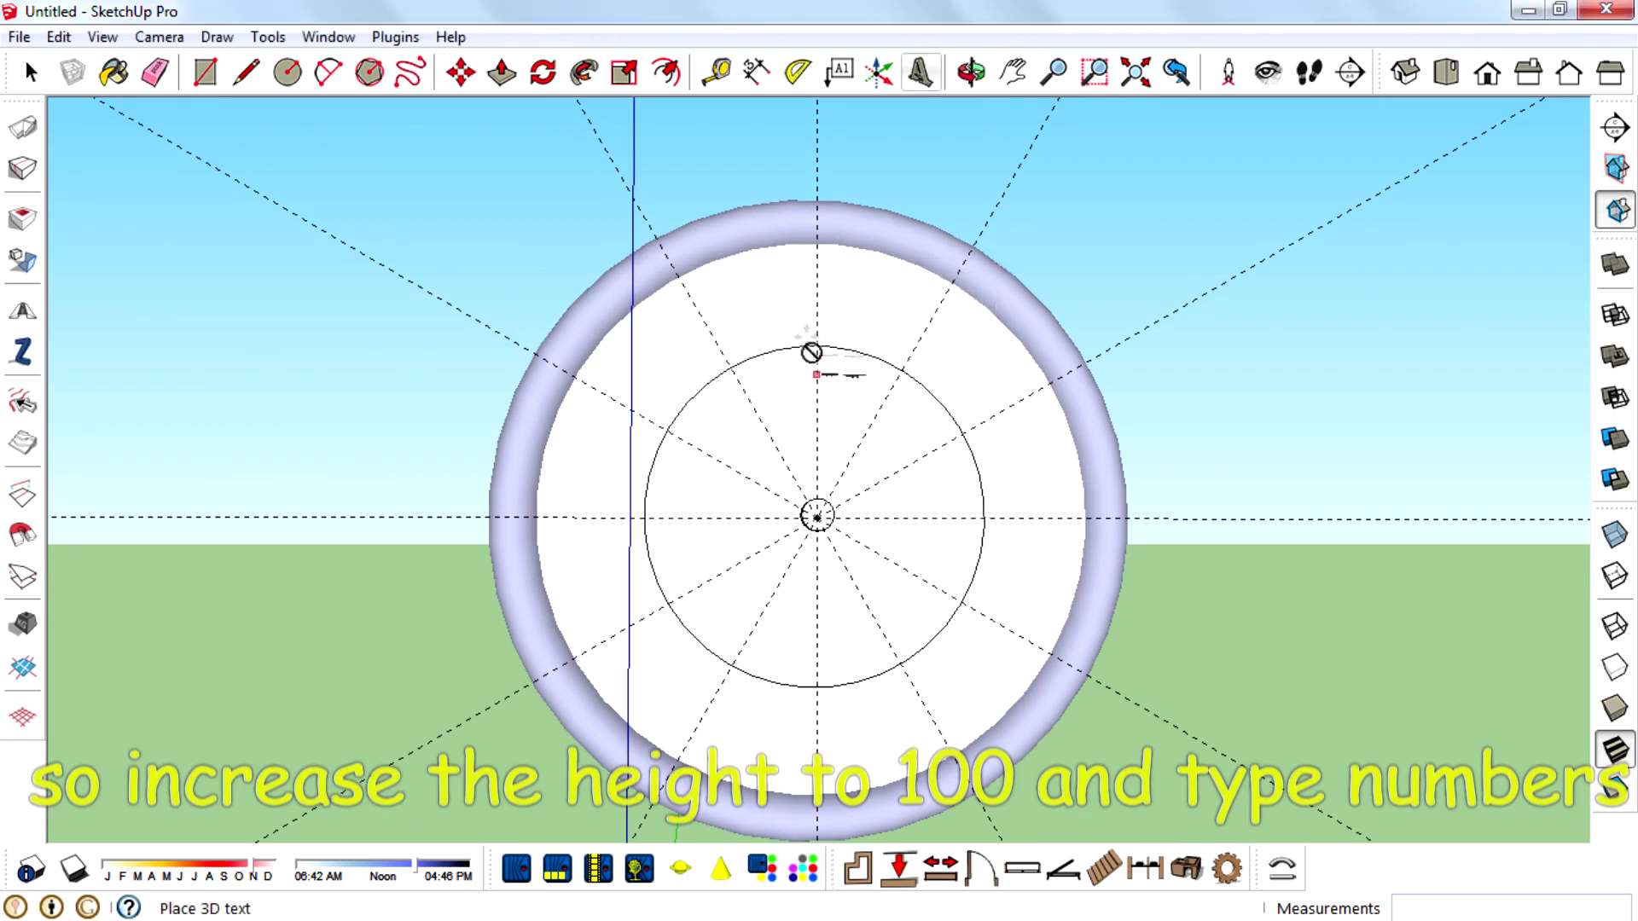